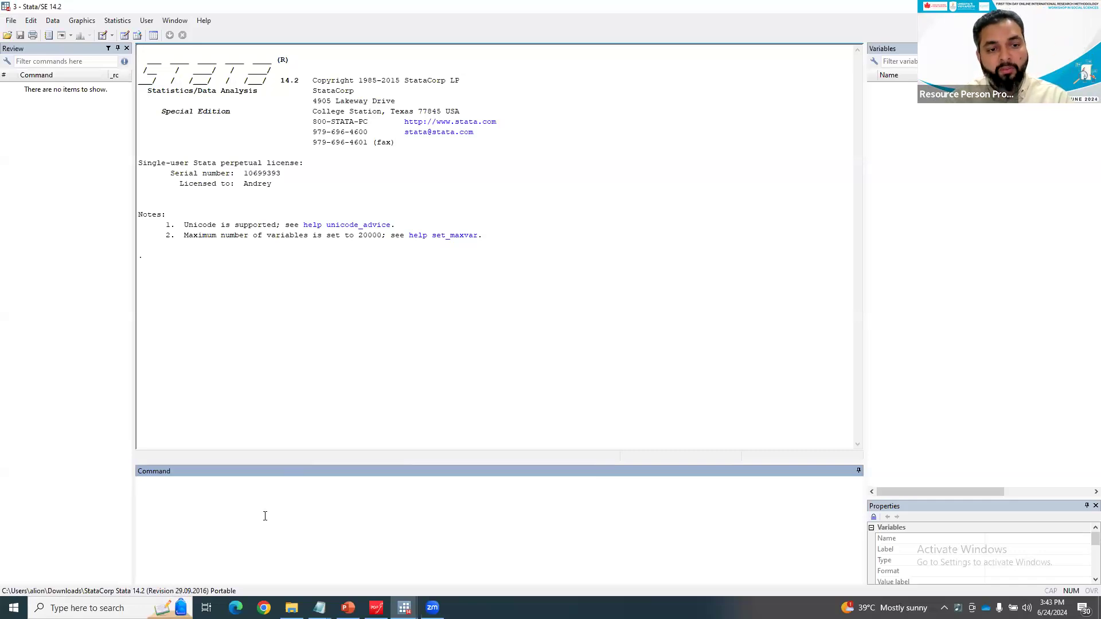
- Display the current working directory with the pwd command and highlight the returned path
type("pwd")
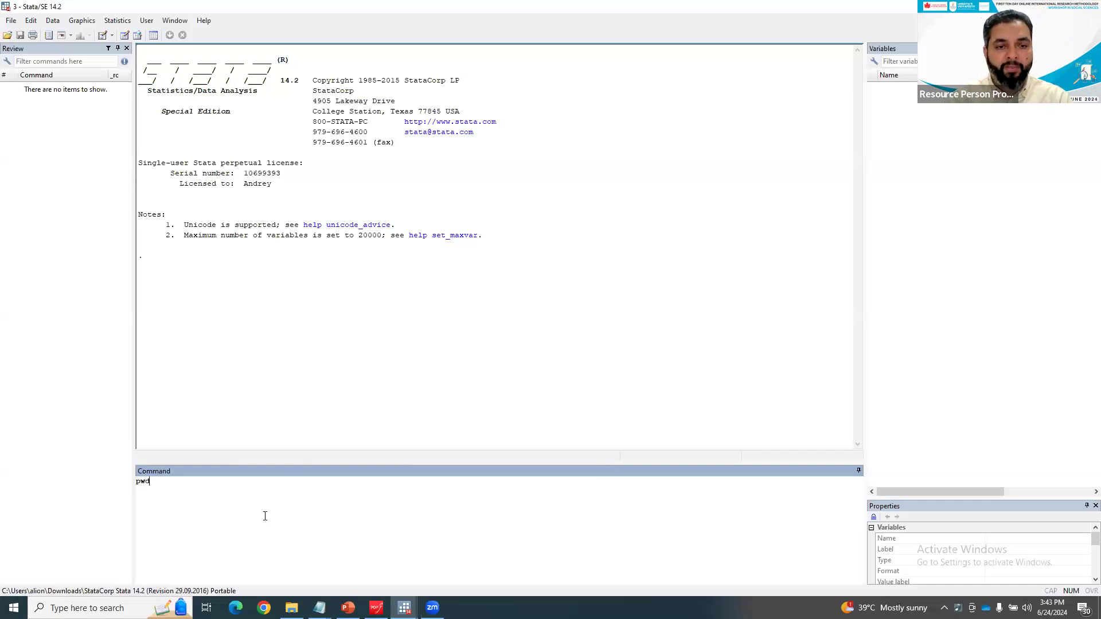
key("Return")
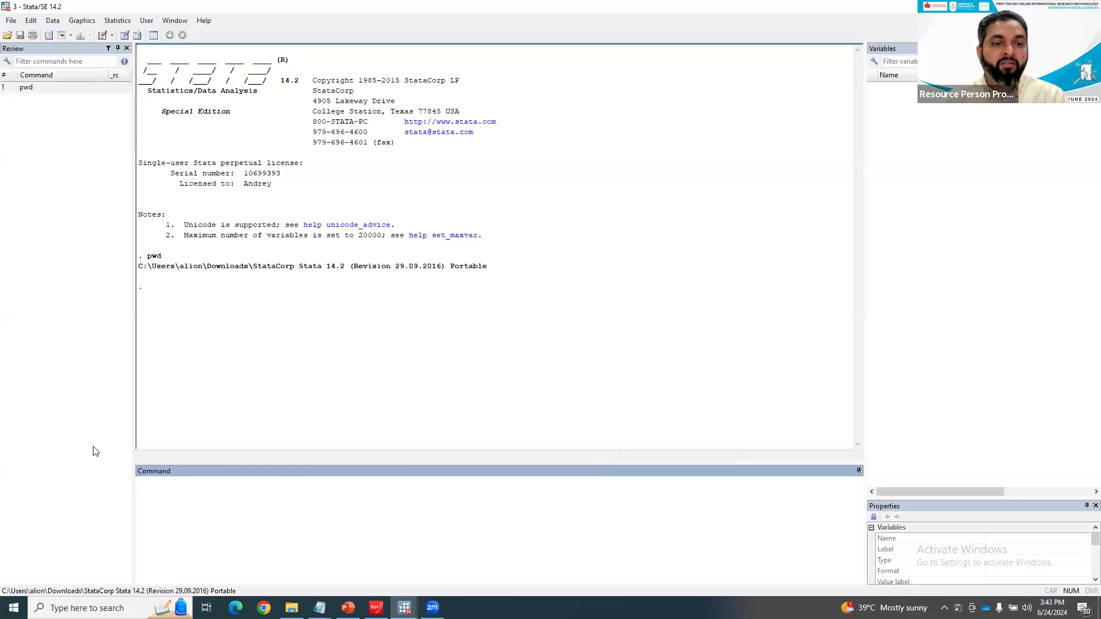
left_click_drag(140, 268, 492, 274)
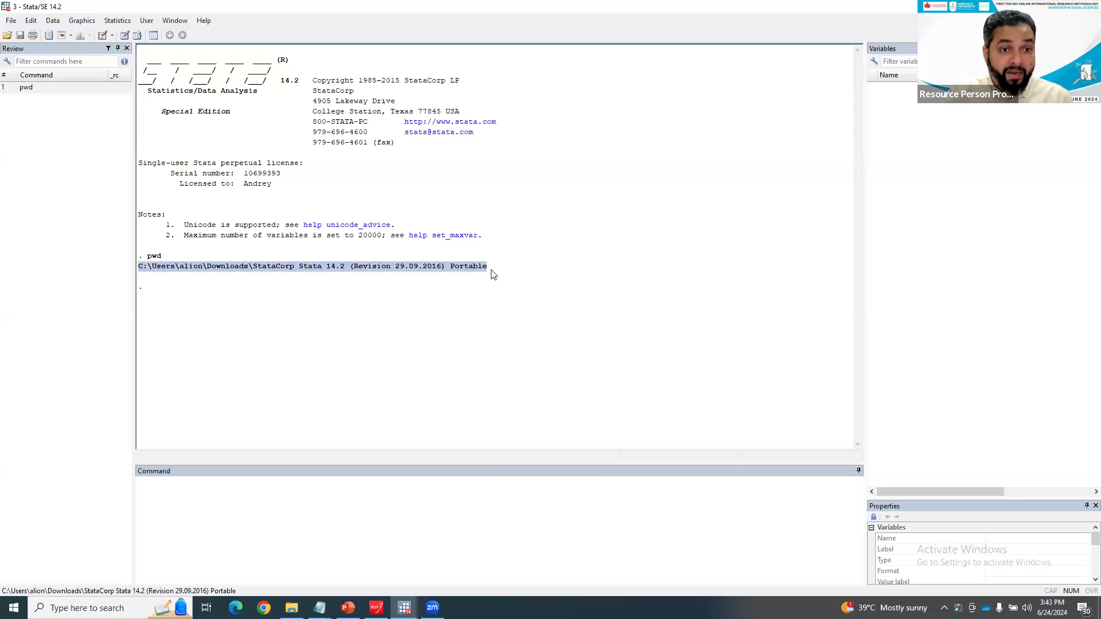
left_click(485, 287)
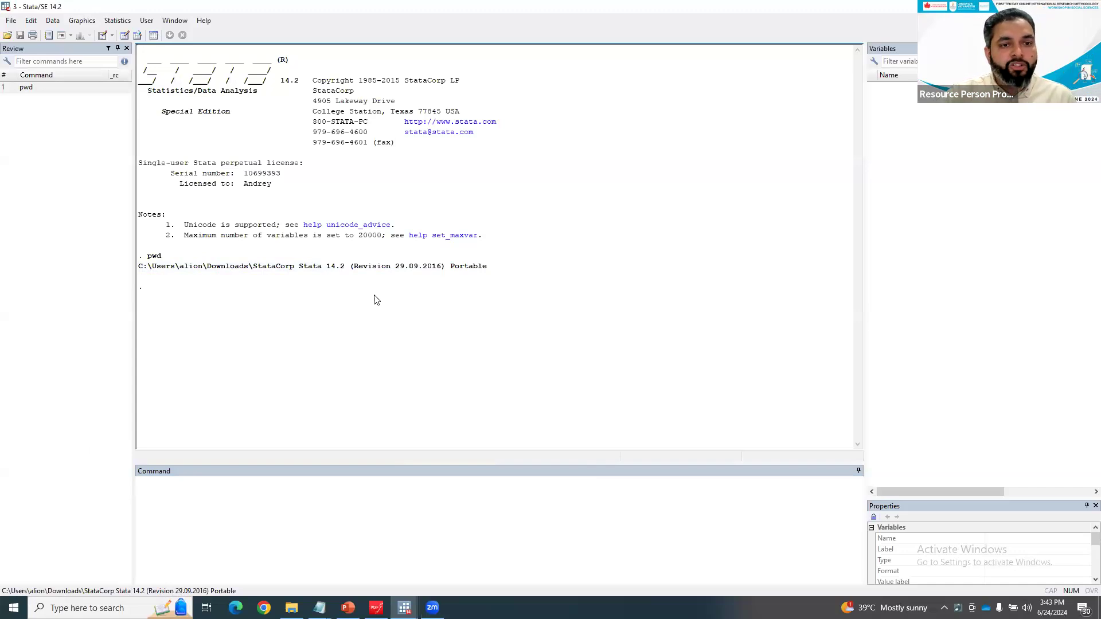
- Check where the jkworkshop data folder is located in File Explorer, then return to Stata
left_click(292, 607)
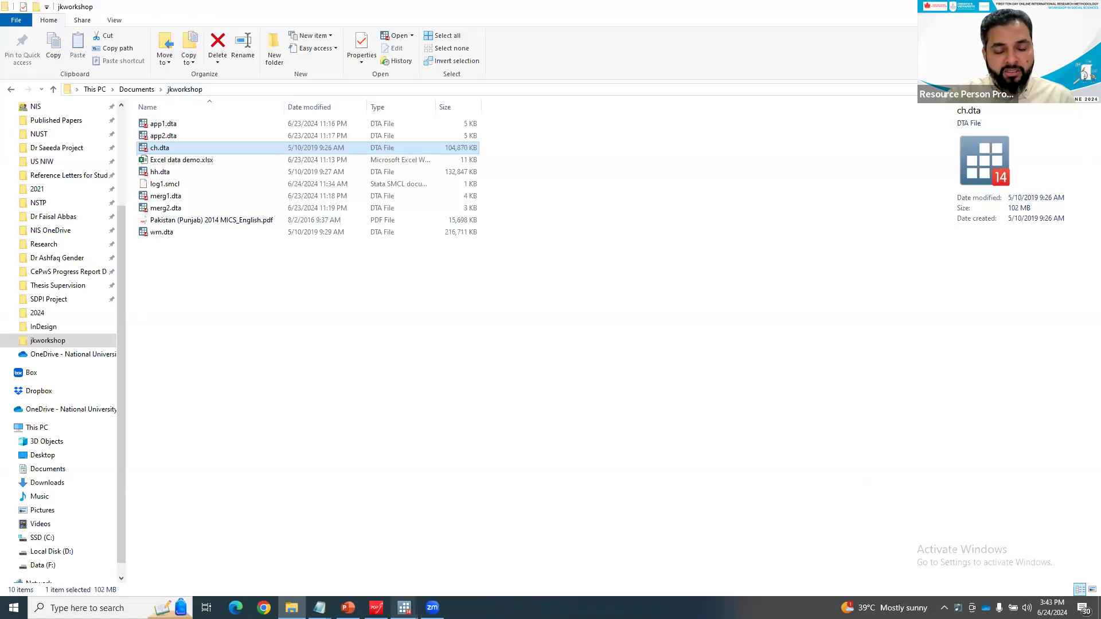
mouse_move(404, 608)
left_click(480, 571)
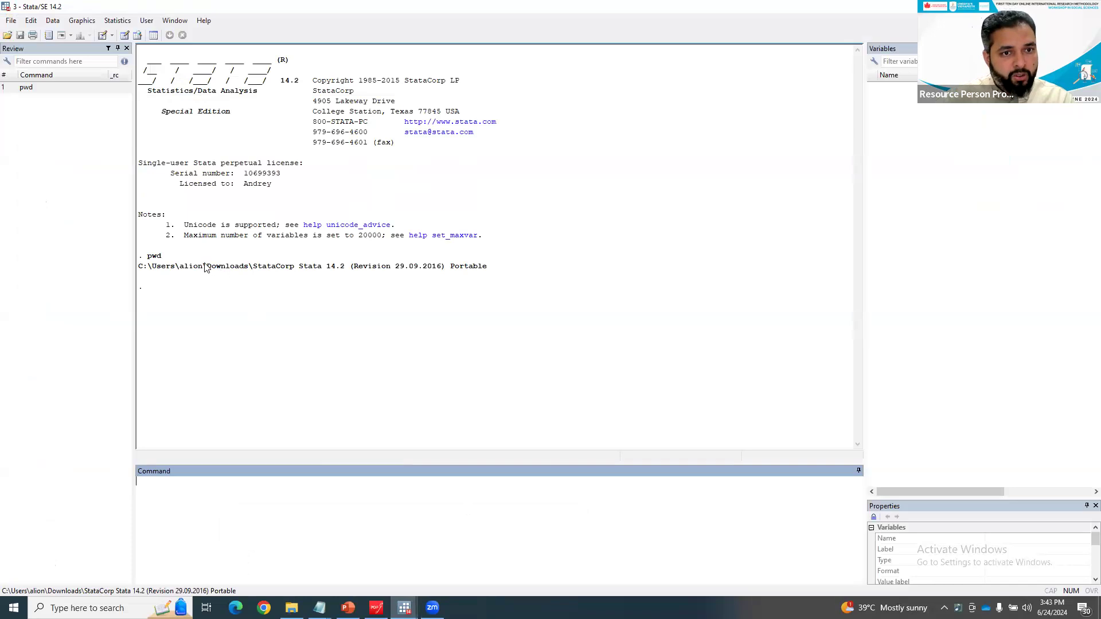
- Change the working directory to the user profile's Documents folder with cd, reusing the start of the displayed path, and check it with pwd
mouse_move(208, 270)
left_mouse_down()
mouse_move(143, 272)
mouse_move(207, 273)
left_mouse_up()
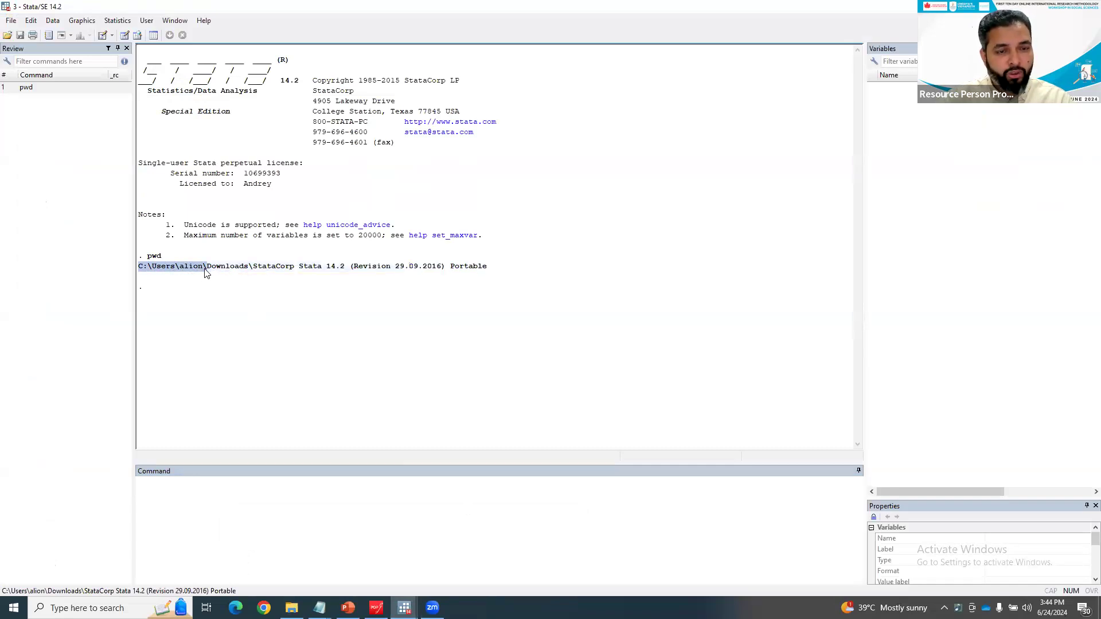
right_click(200, 268)
left_click(216, 274)
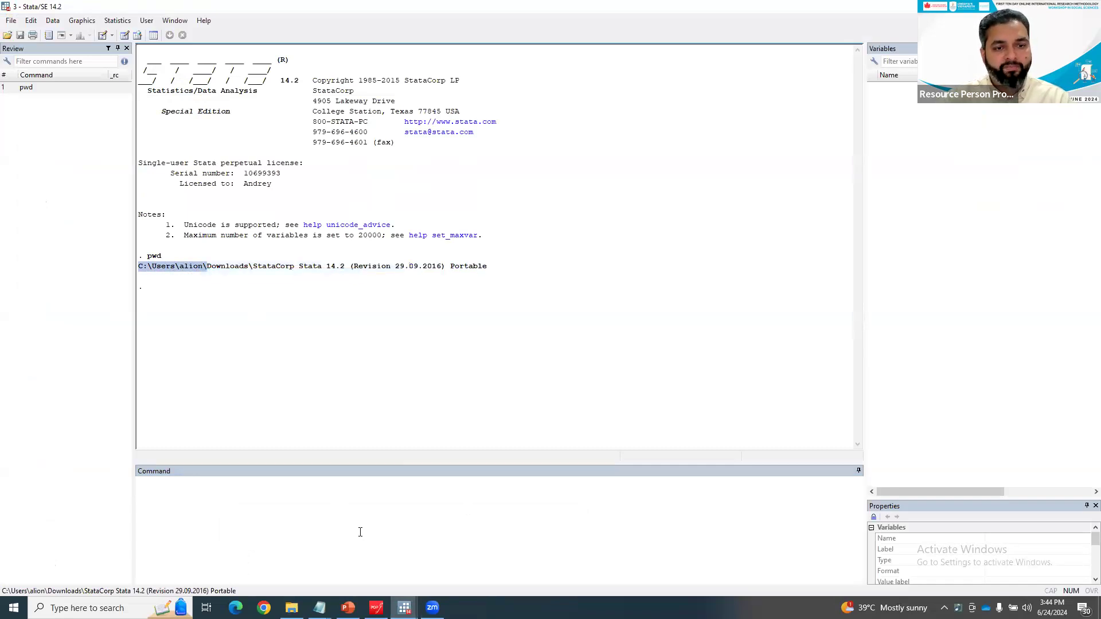
left_click(360, 532)
type("cd")
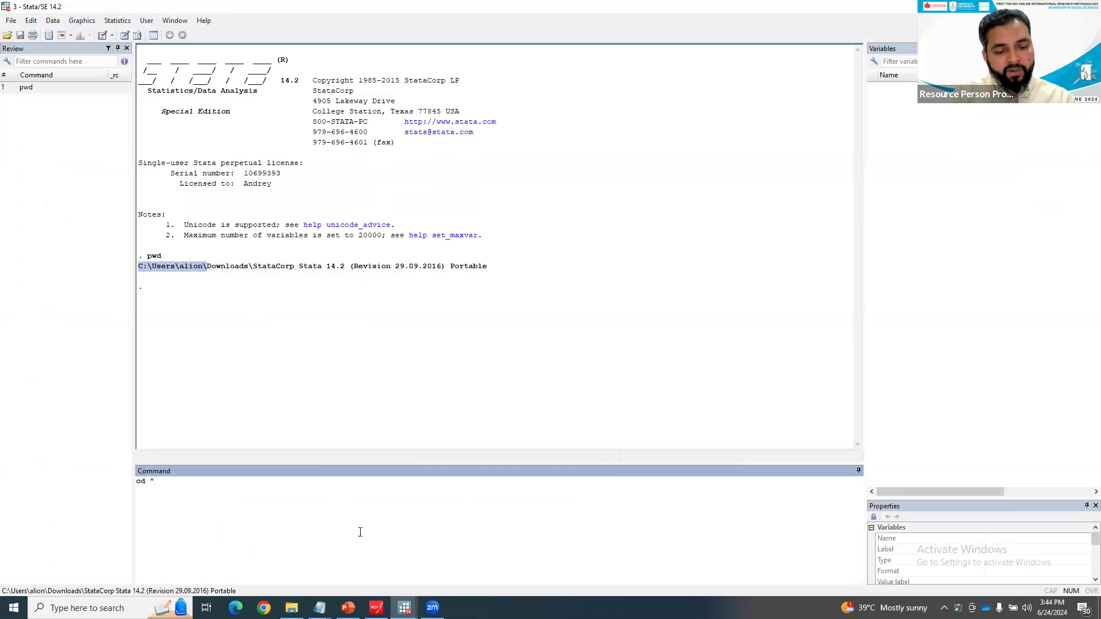
type("\"")
key("ctrl+v")
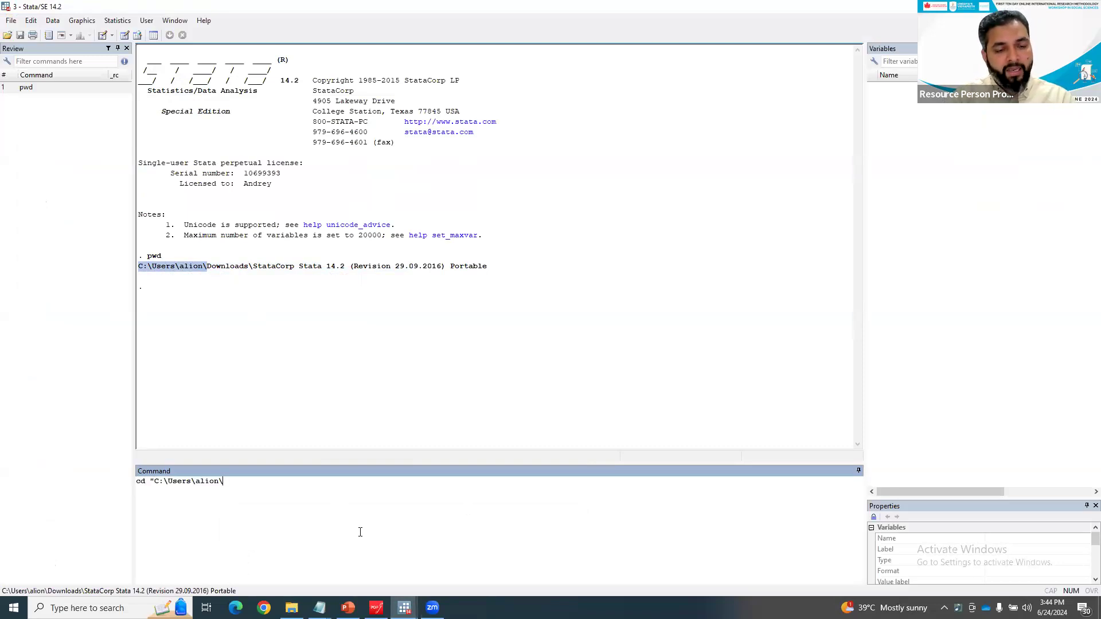
type("Documents")
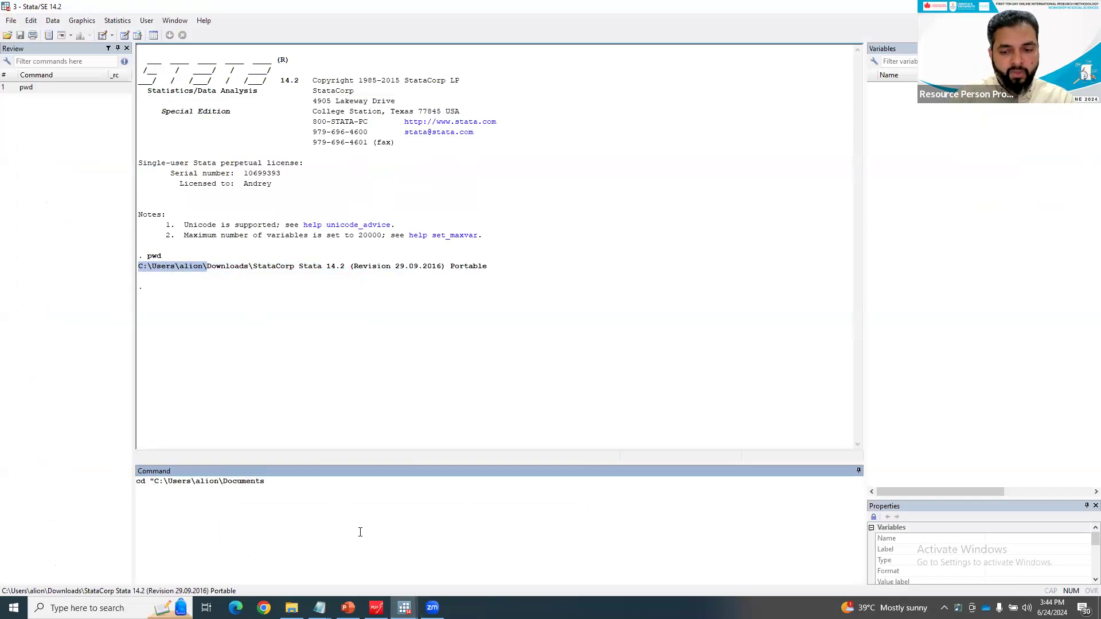
type("\"")
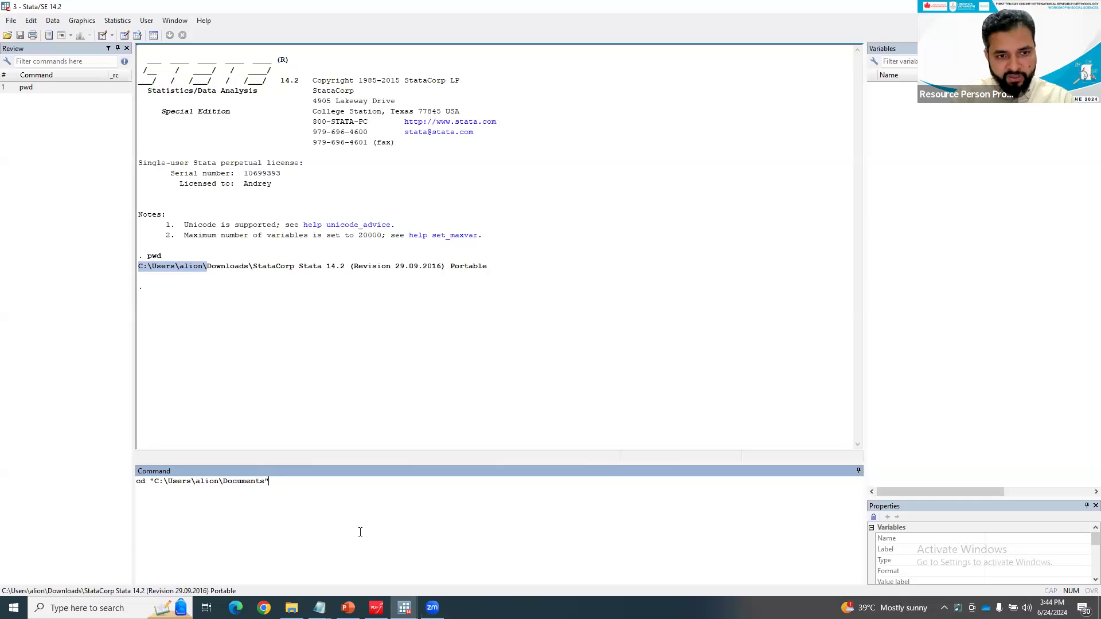
key("Return")
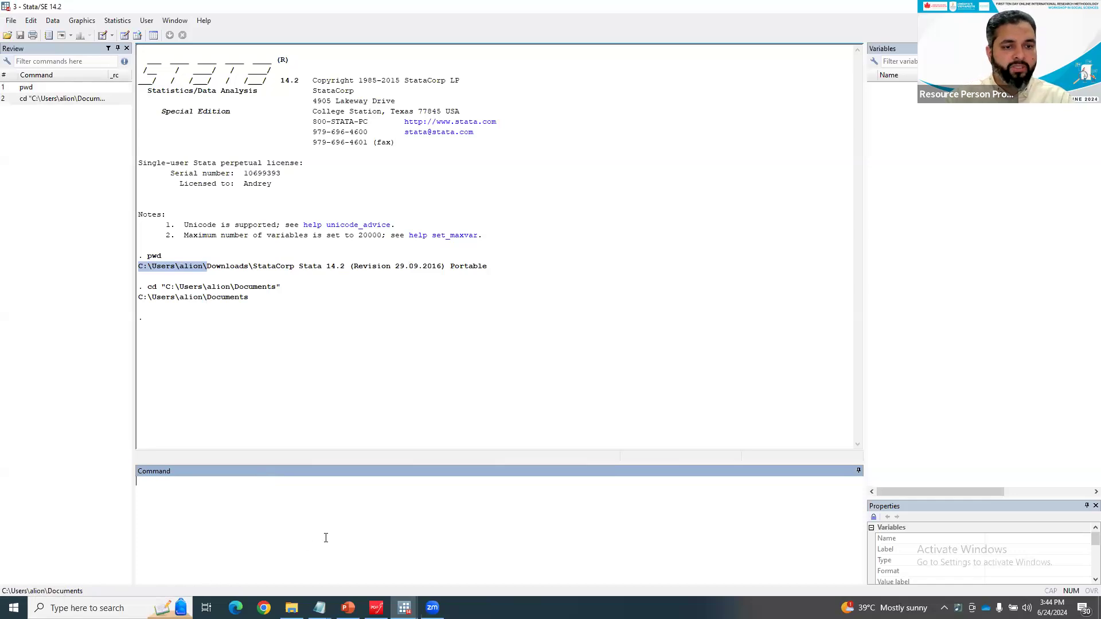
type("pwd")
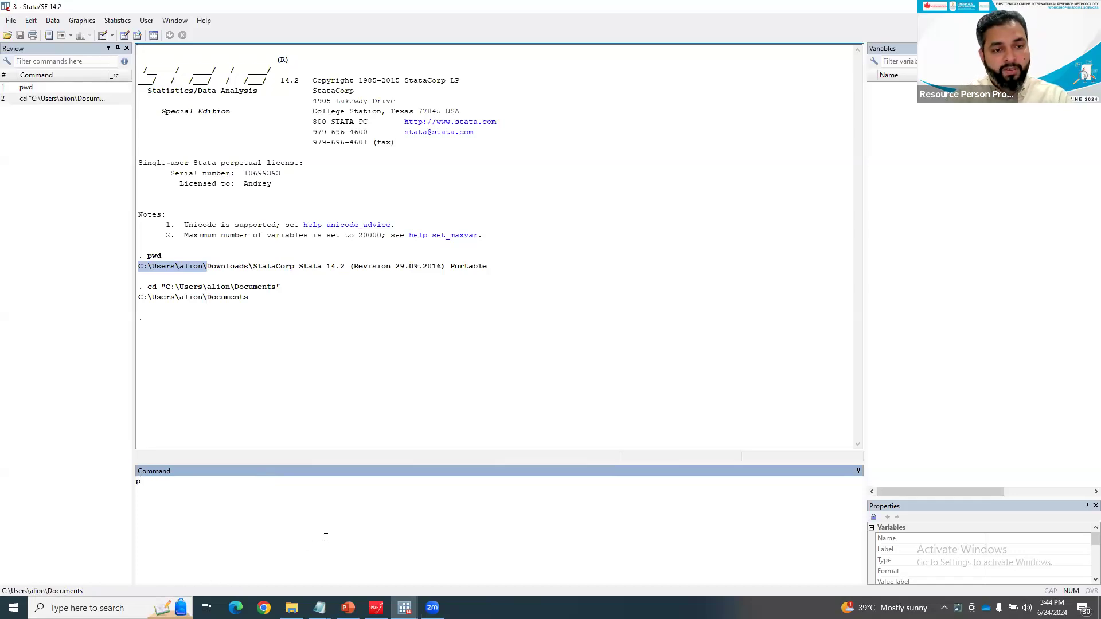
key("Return")
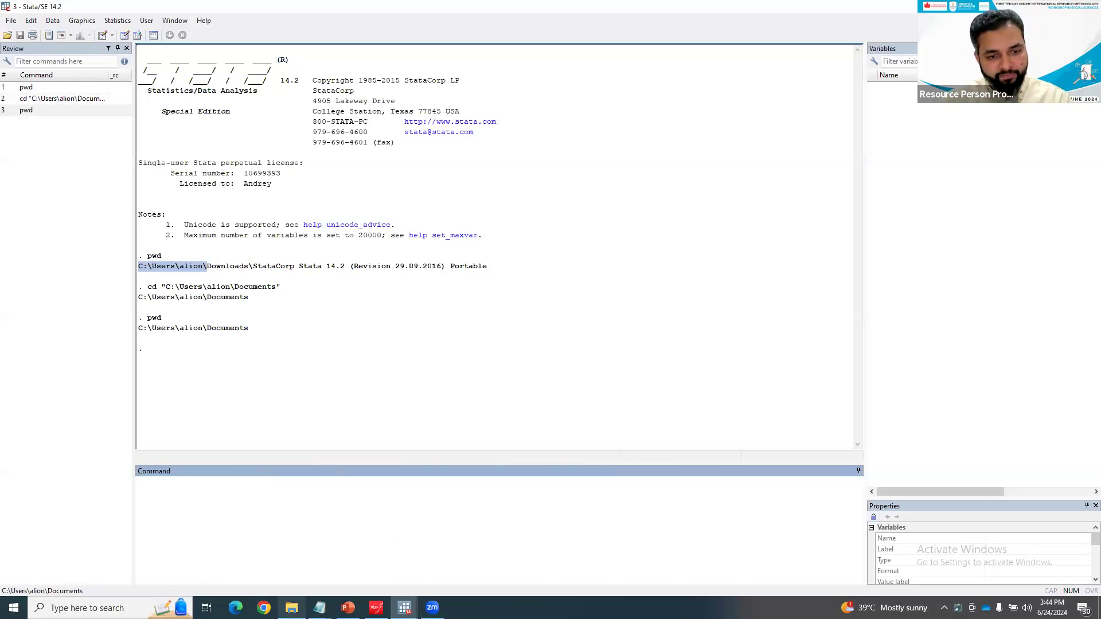
- Find app1.dta in the jkworkshop folder and load it in Stata with use ".\jkworkshop\app1.dta"
left_click(292, 607)
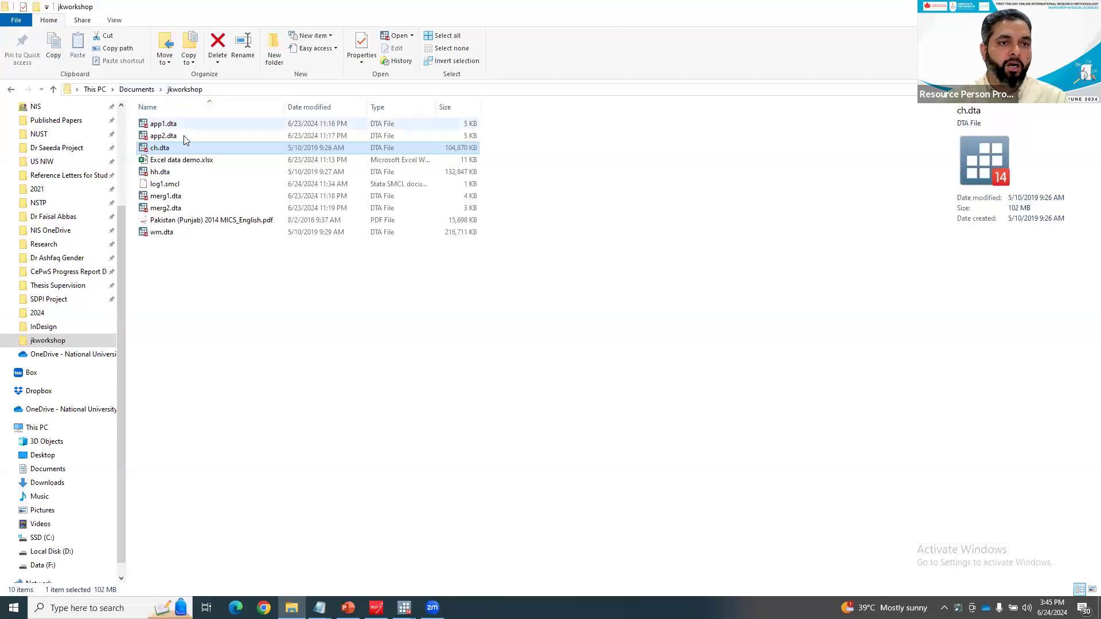
left_click(167, 125)
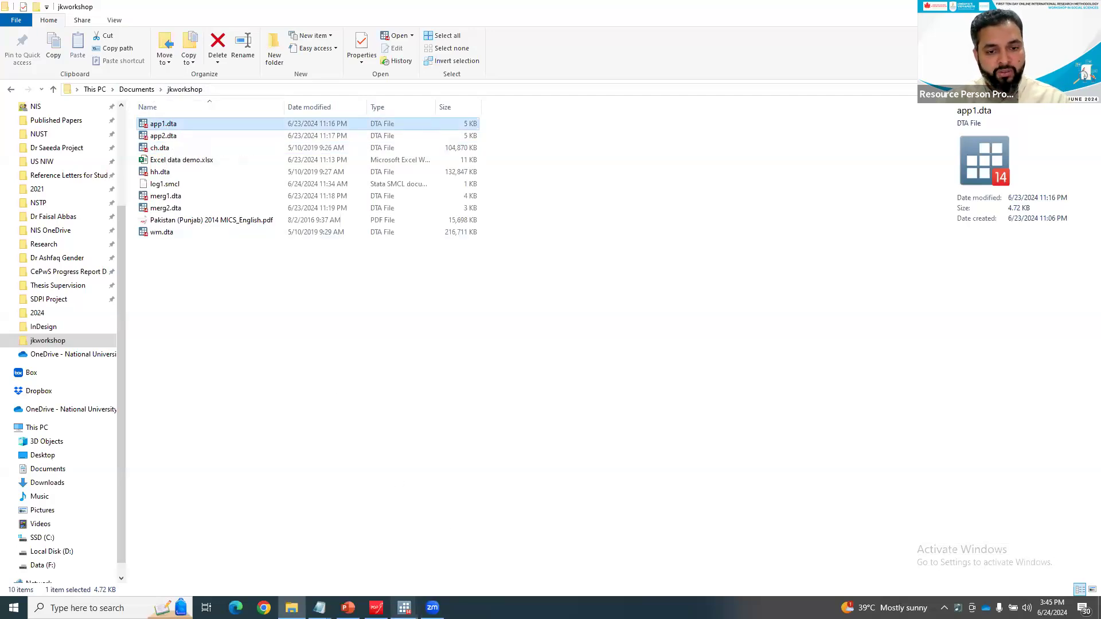
mouse_move(404, 607)
left_click(451, 541)
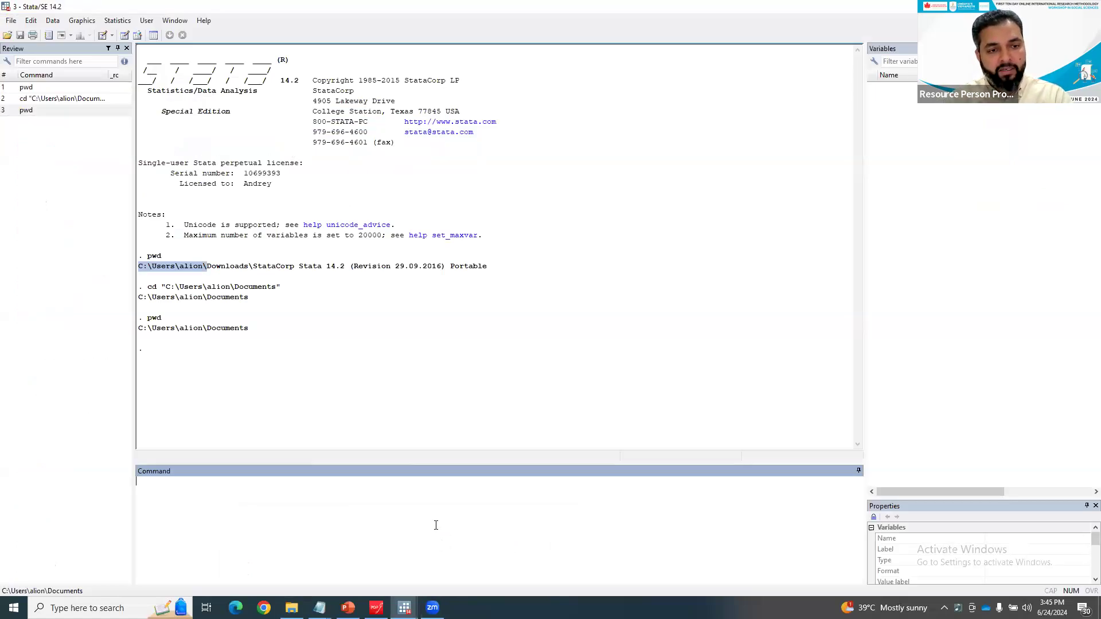
type("use")
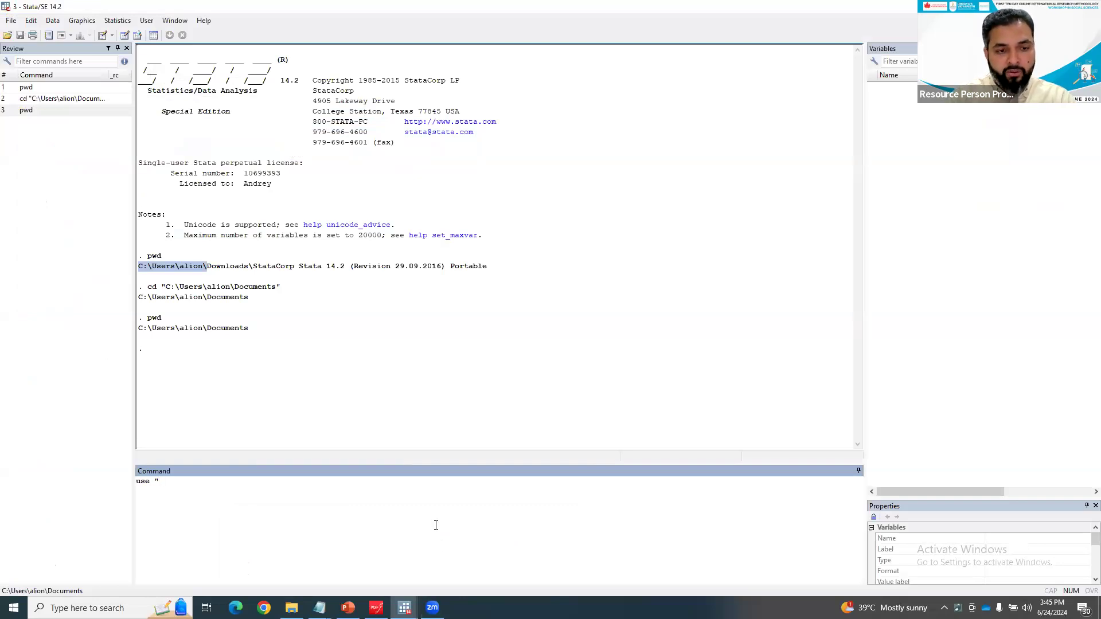
type(".\\")
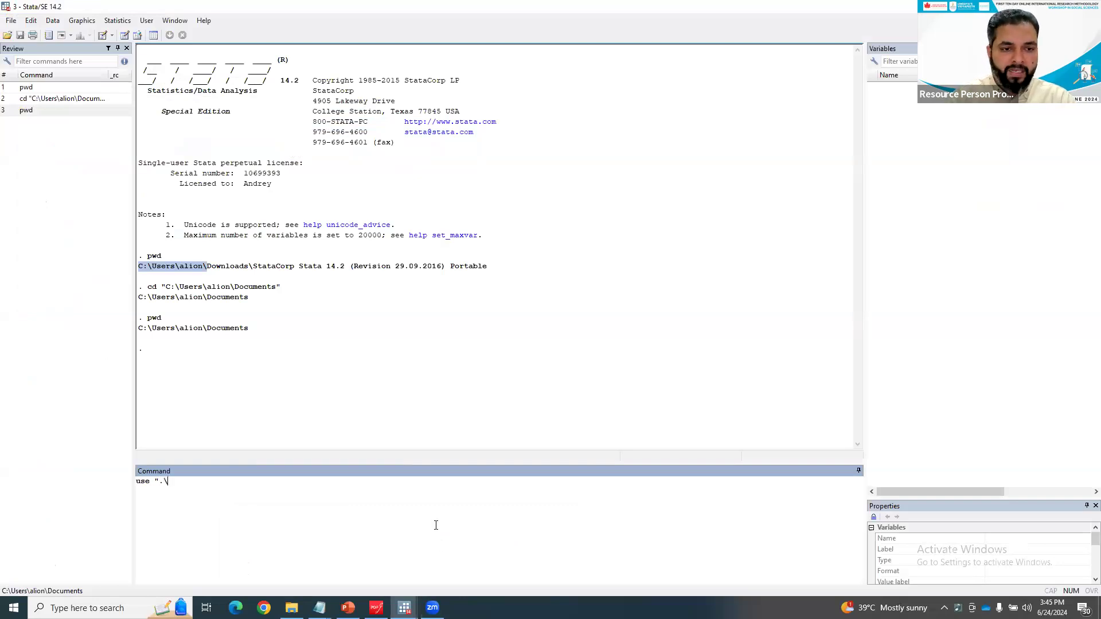
type("jkw")
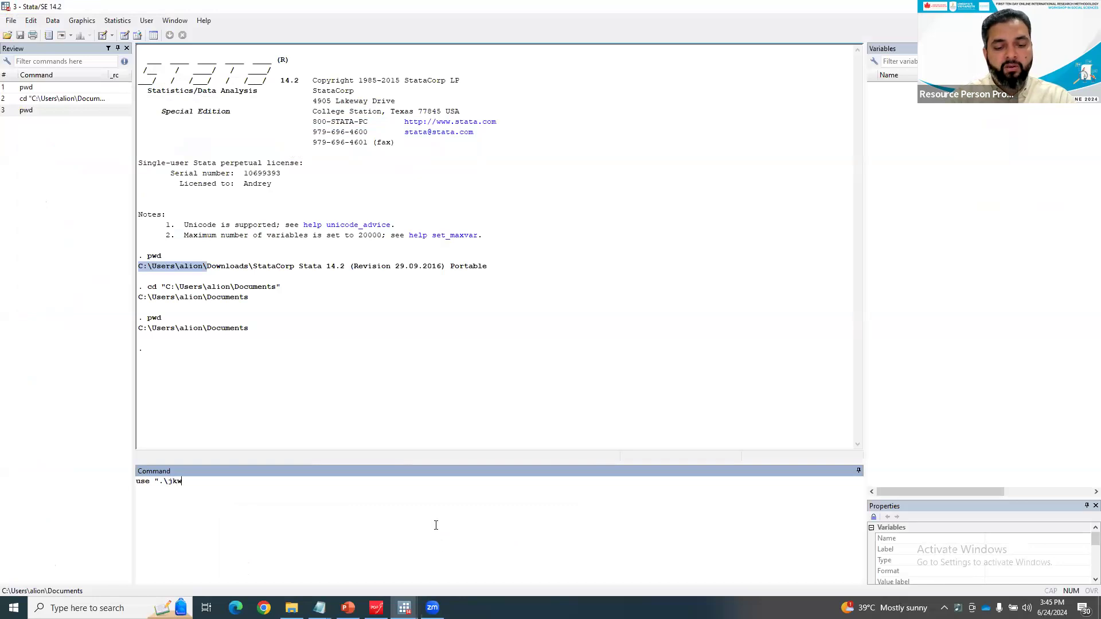
type("orkshop")
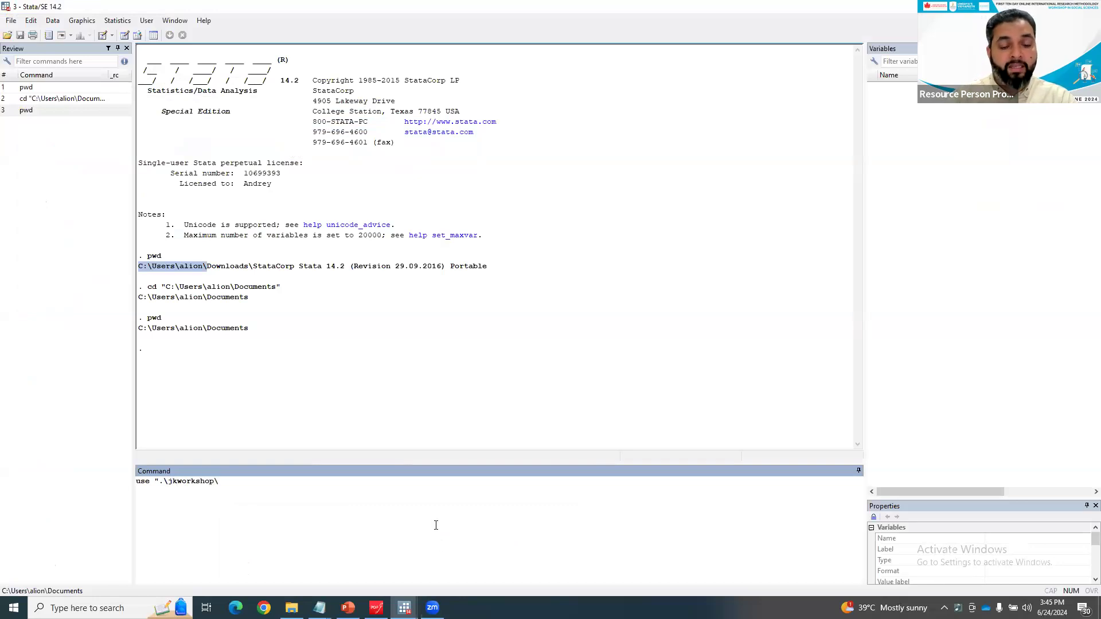
type("\\app")
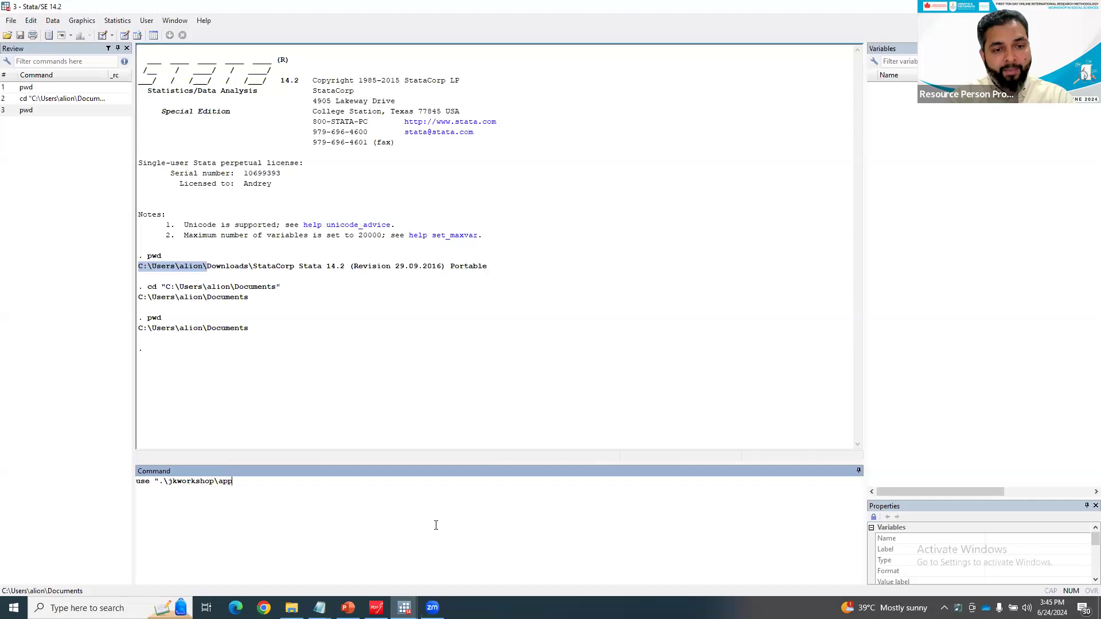
type("1.dta")
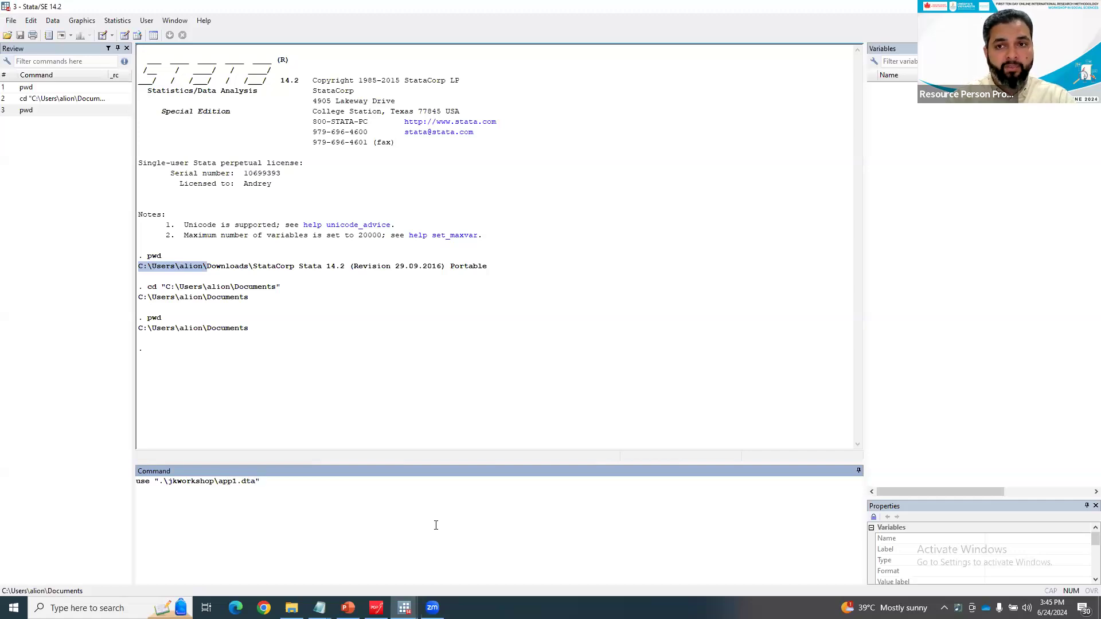
key("Return")
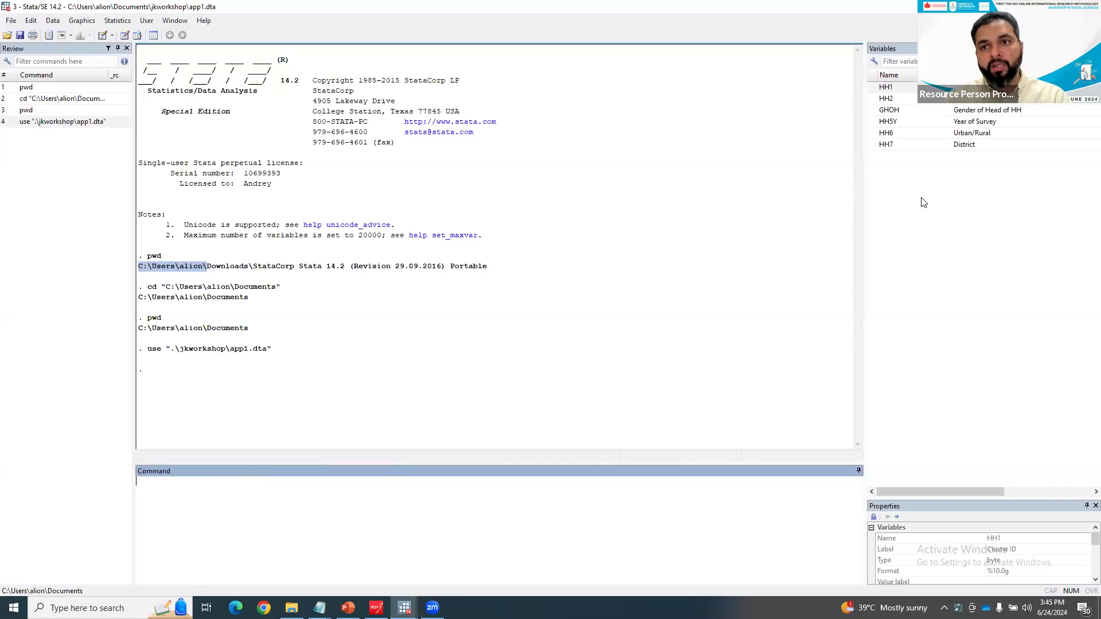
- Enlarge the variable properties area and inspect the properties of HH2, HH1, HH5Y and GHOH
left_click_drag(961, 501, 889, 155)
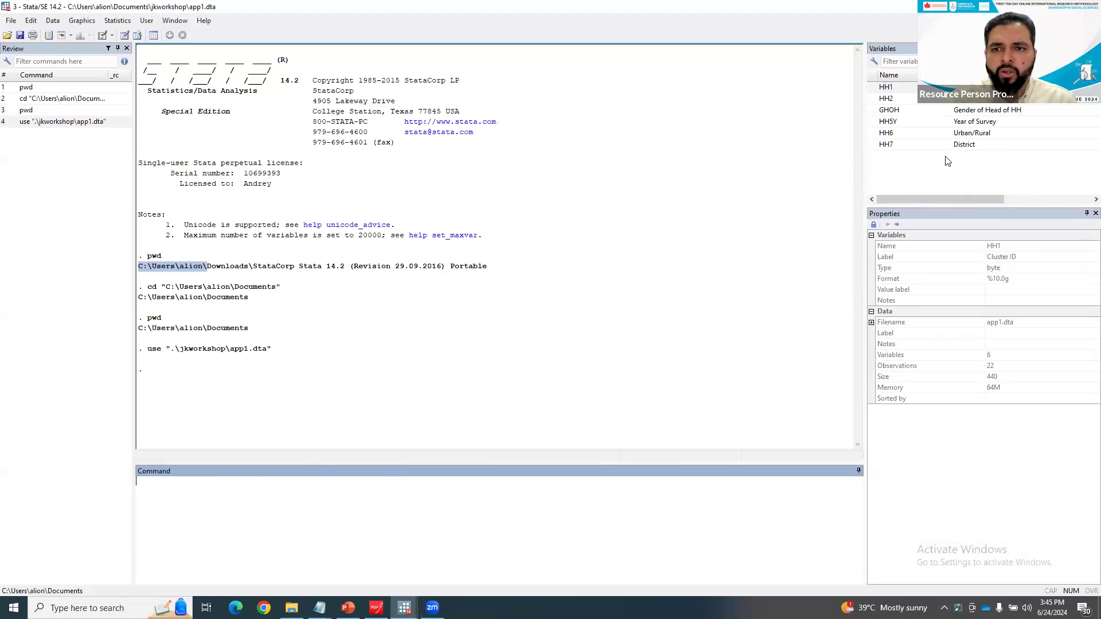
left_click_drag(971, 204, 974, 219)
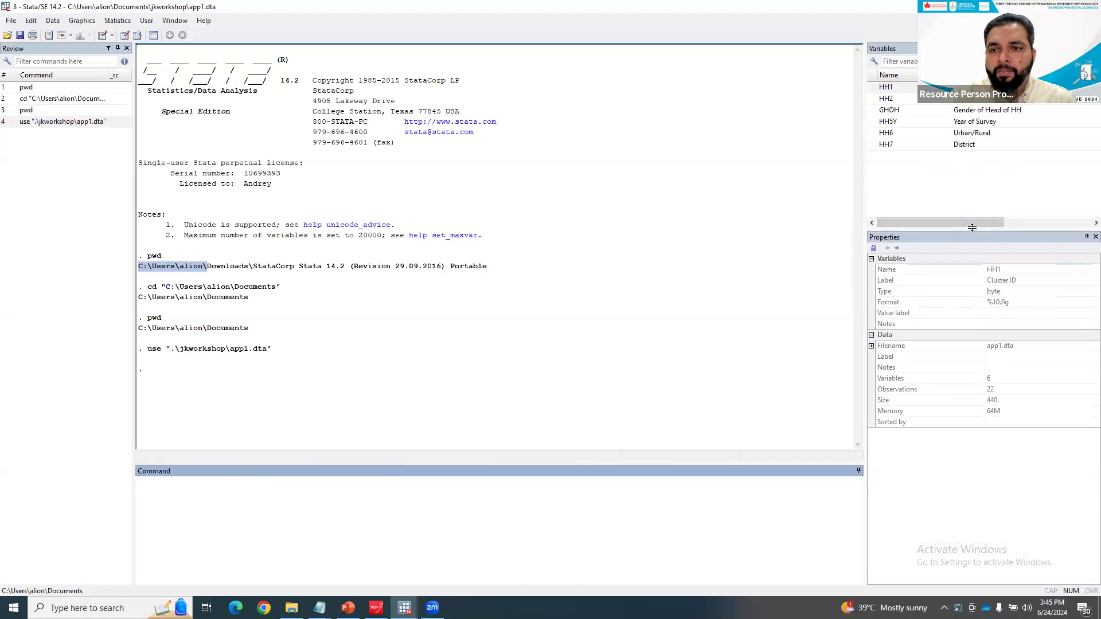
left_click(969, 99)
left_click(969, 88)
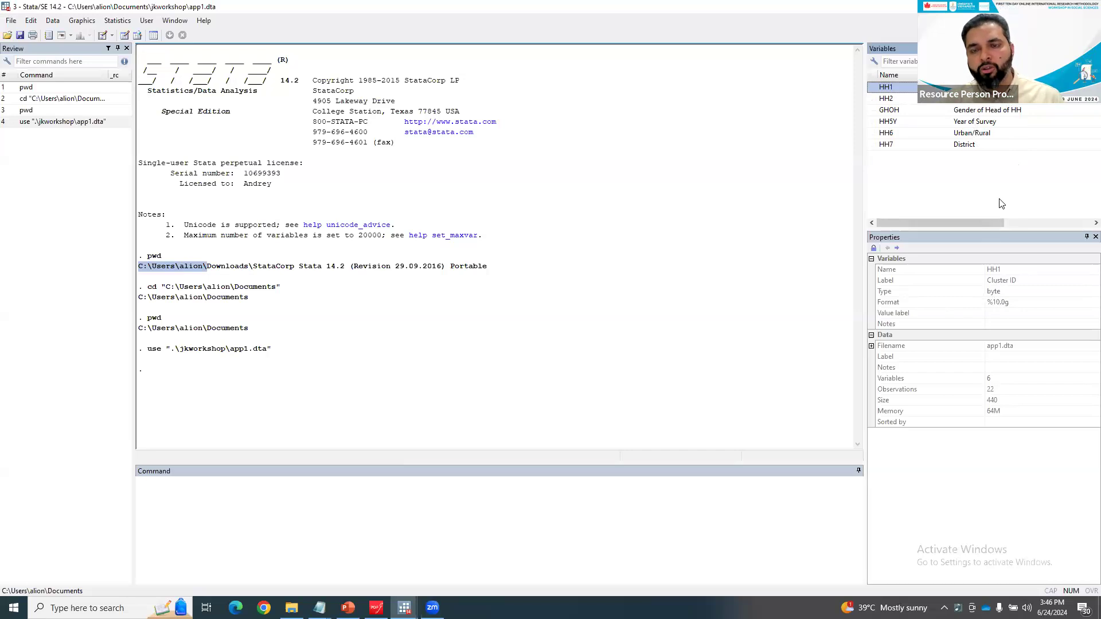
left_click(984, 124)
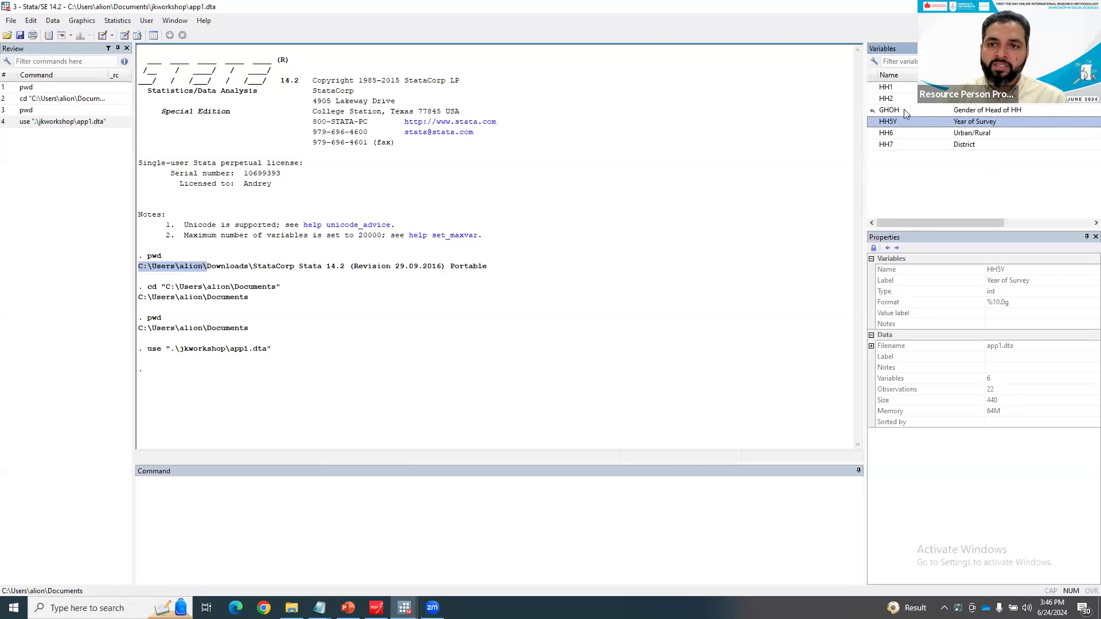
left_click(1003, 111)
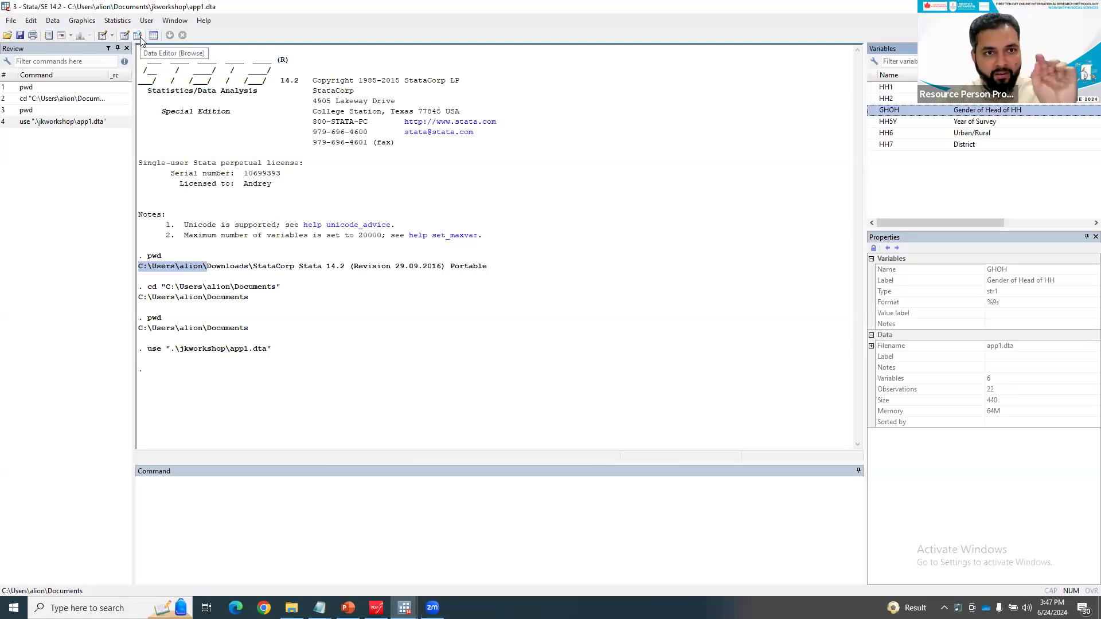
- Open the dataset in the Data Editor in browse mode and inspect the properties of GHOH, HH6 and HH7
left_click(140, 37)
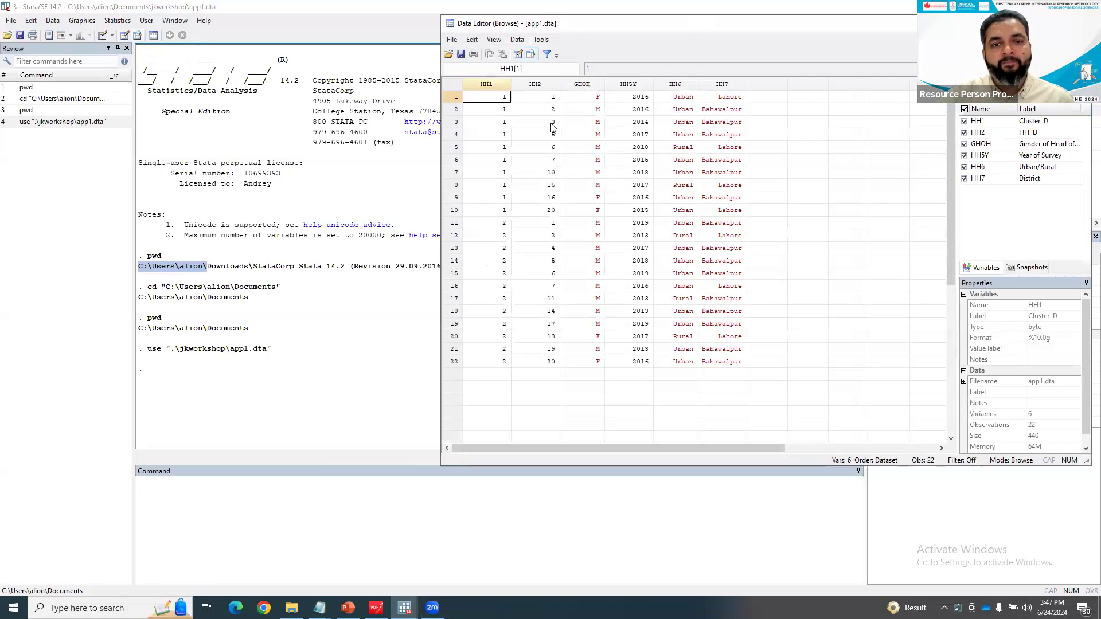
left_click_drag(699, 28, 585, 39)
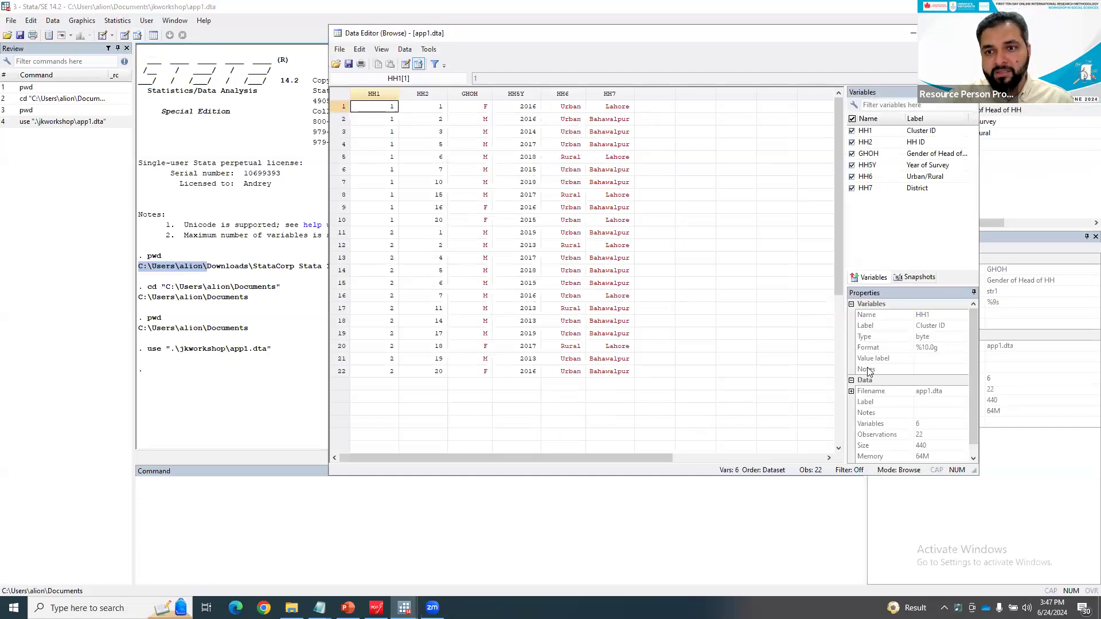
left_click(935, 155)
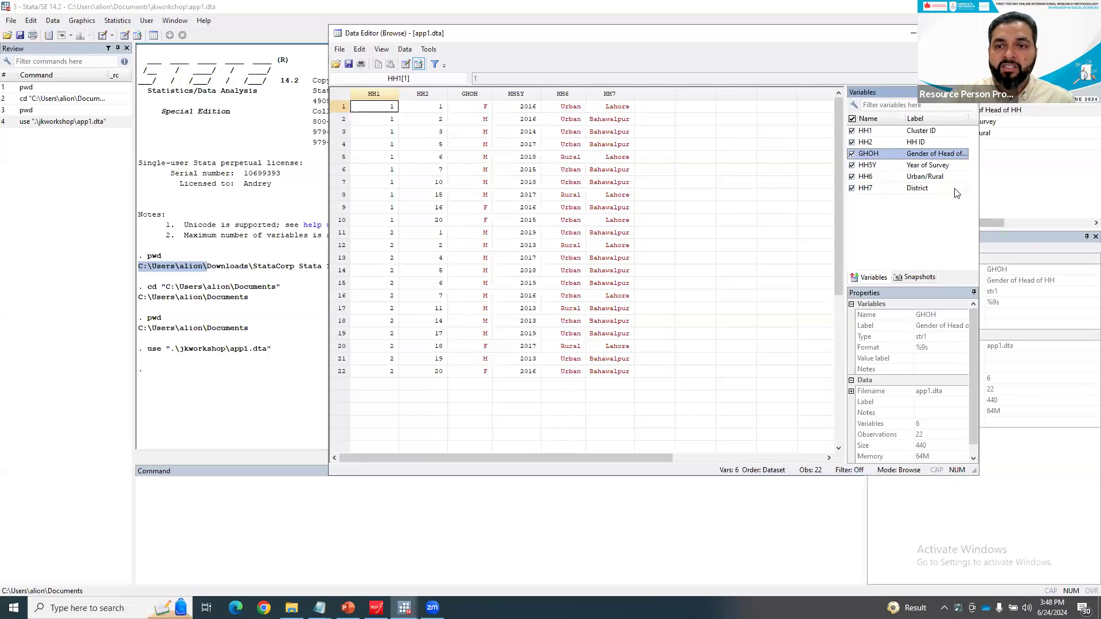
left_click(940, 178)
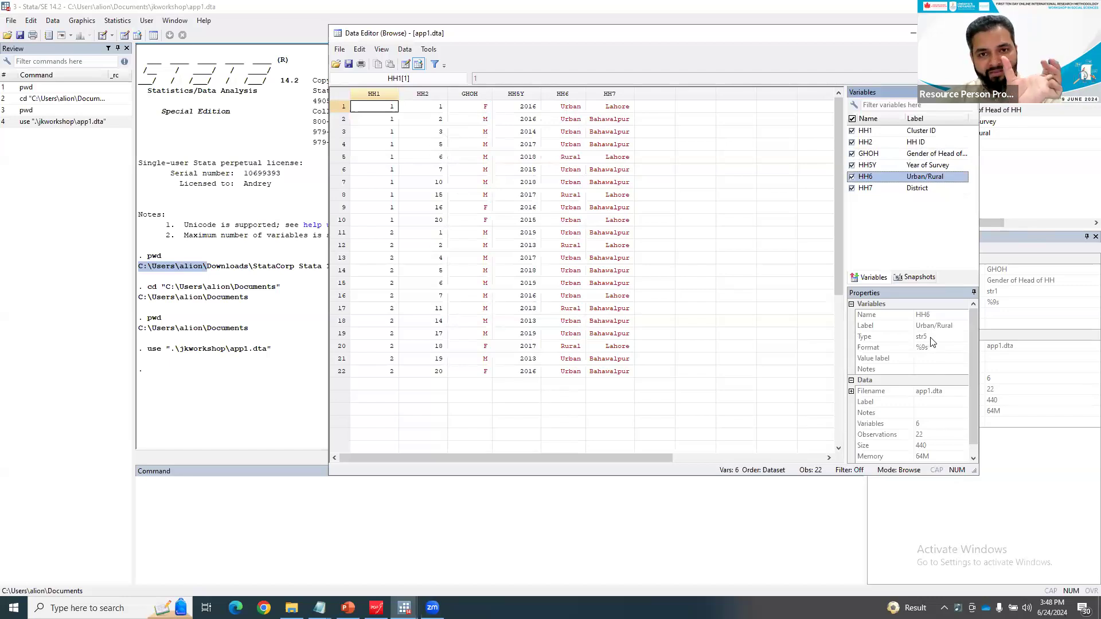
left_click(931, 189)
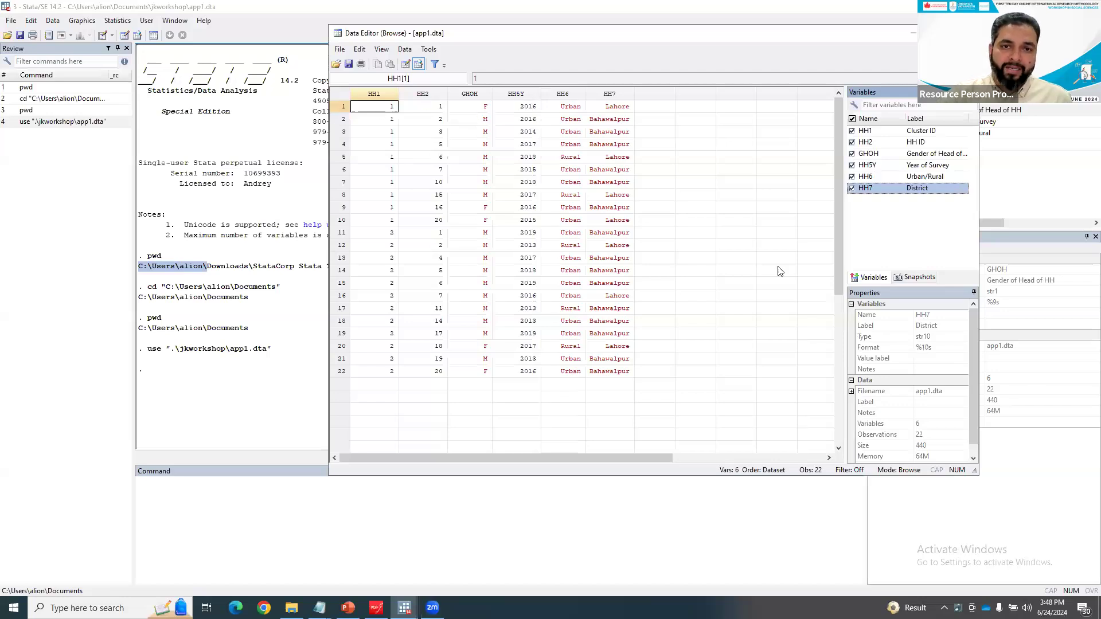
- Minimize the data browser and switch to PowerPoint to review the slide on the working directory
left_click(910, 33)
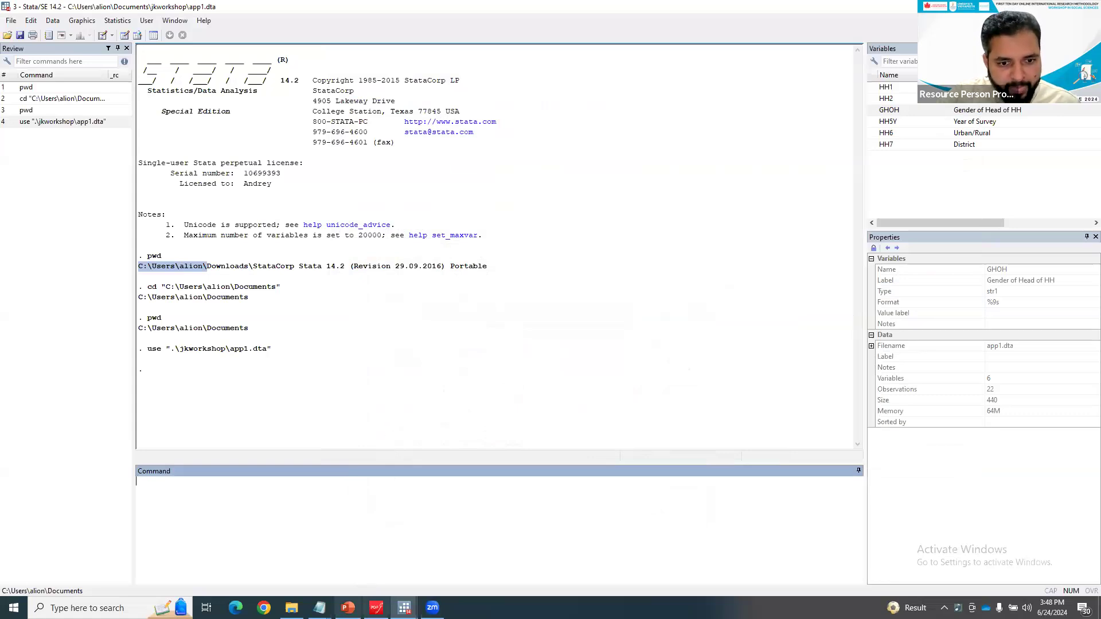
left_click(376, 607)
left_click(347, 607)
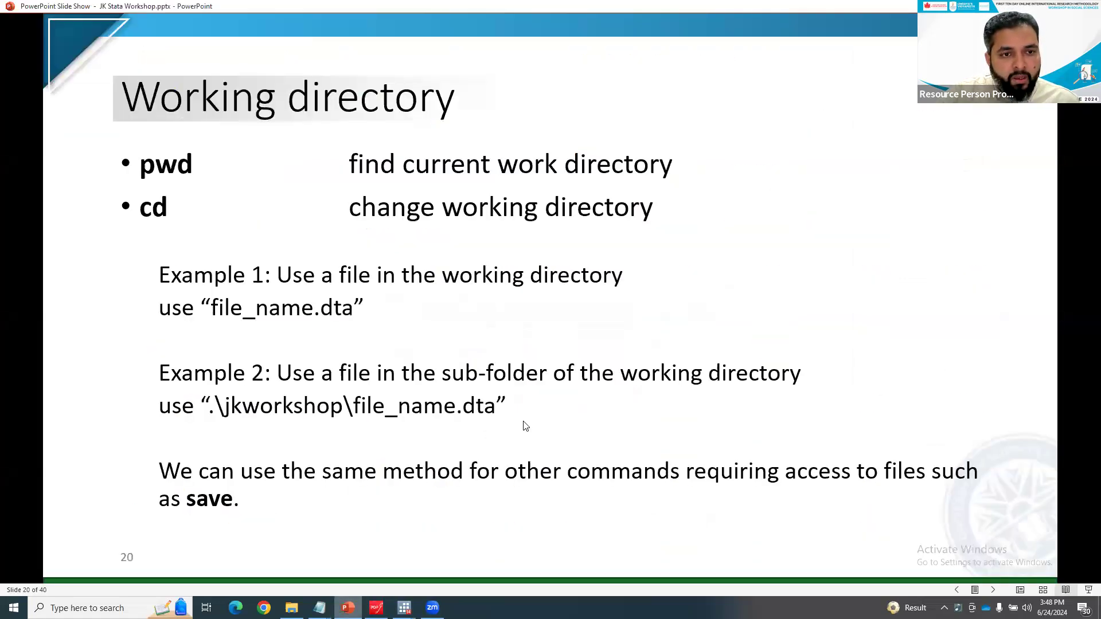
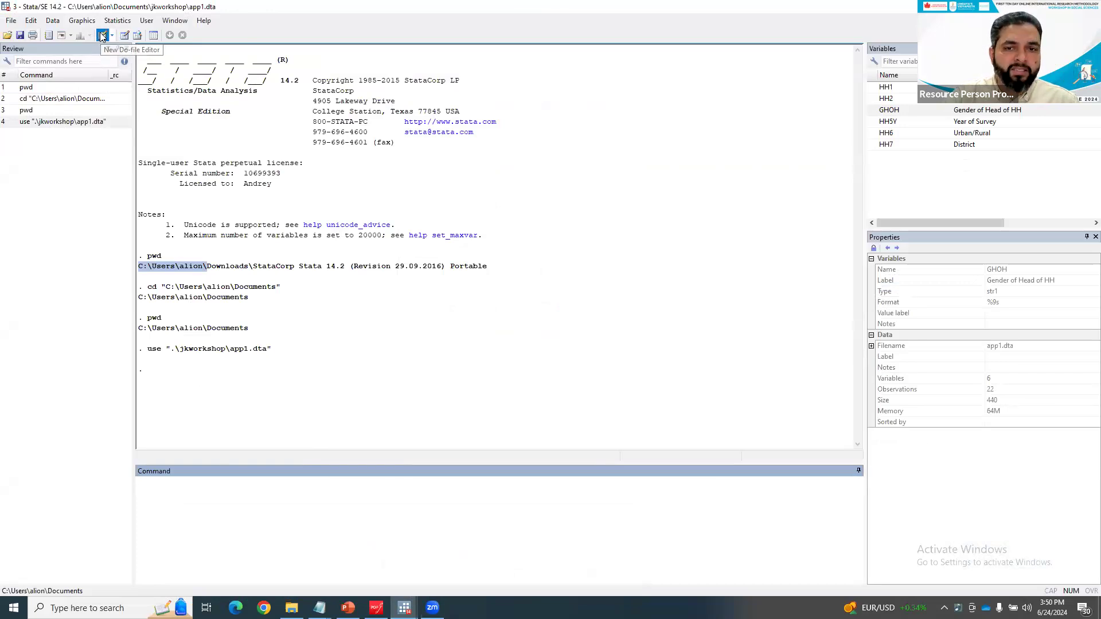
- Open a new do-file in Stata and review the PowerPoint slides on do-files and opening the do-file editor
left_click(102, 36)
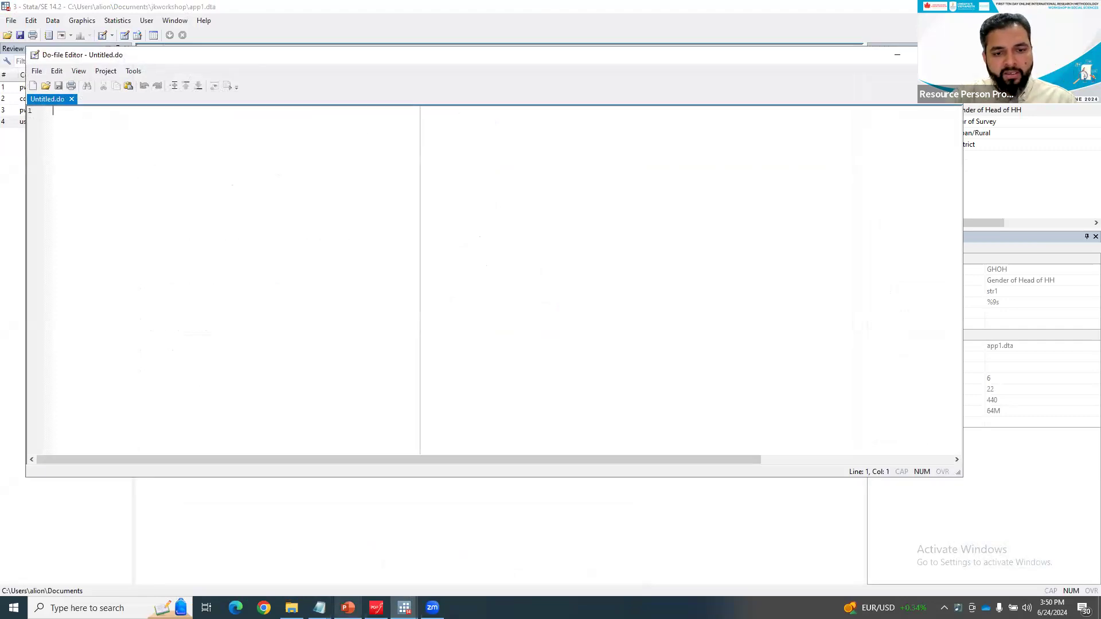
mouse_move(349, 608)
left_click(349, 556)
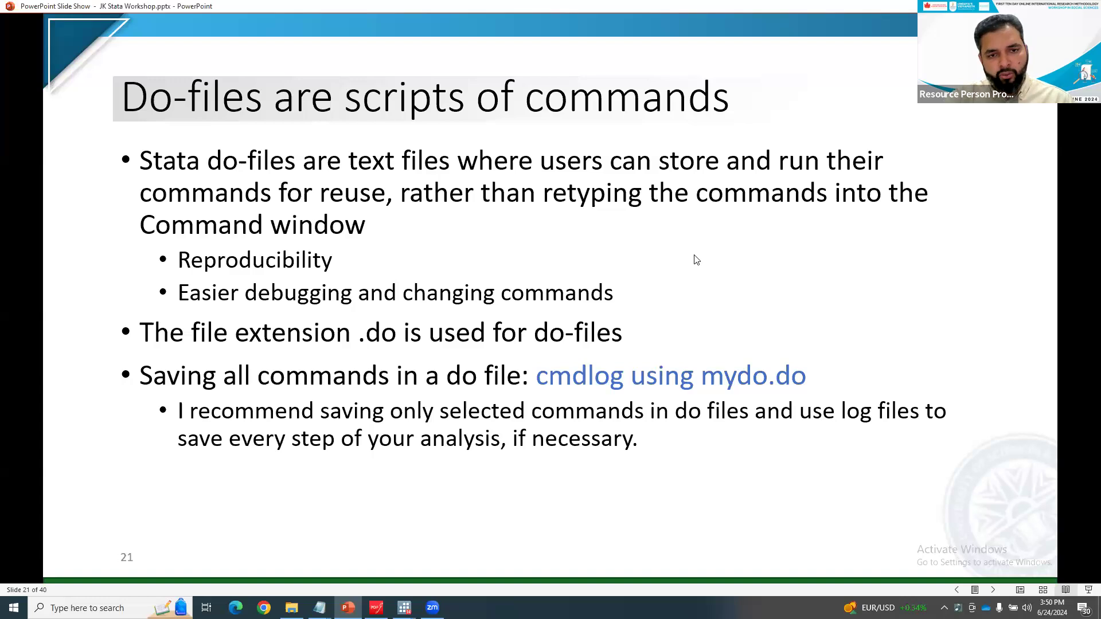
left_click(426, 391)
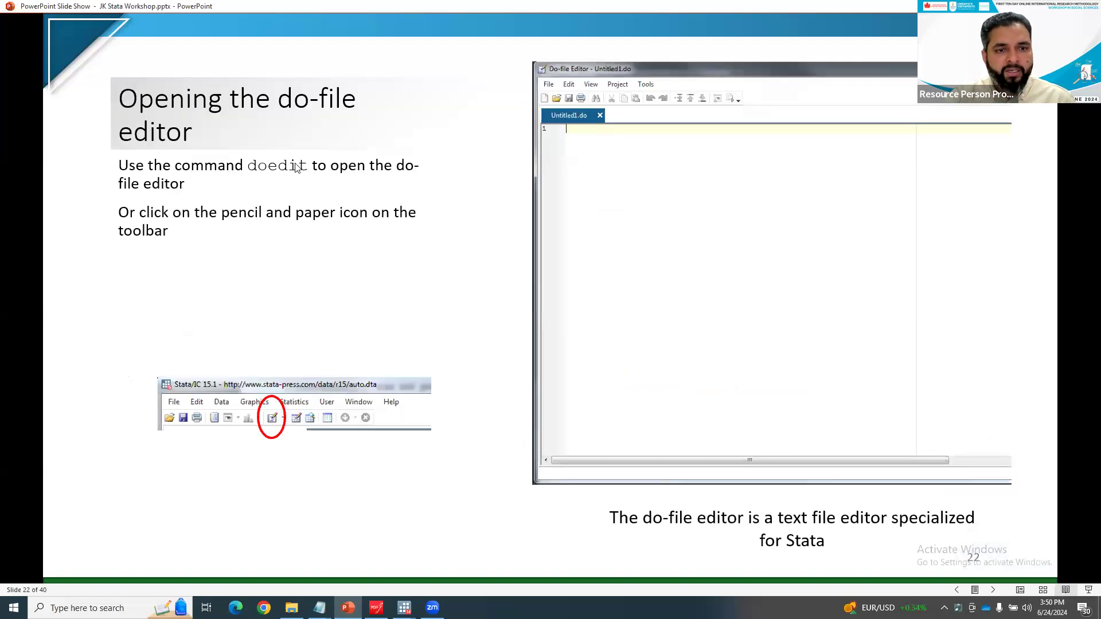
- Switch back to Stata's empty do-file and shift its editor window away from the slide text
left_click(405, 608)
left_click(667, 560)
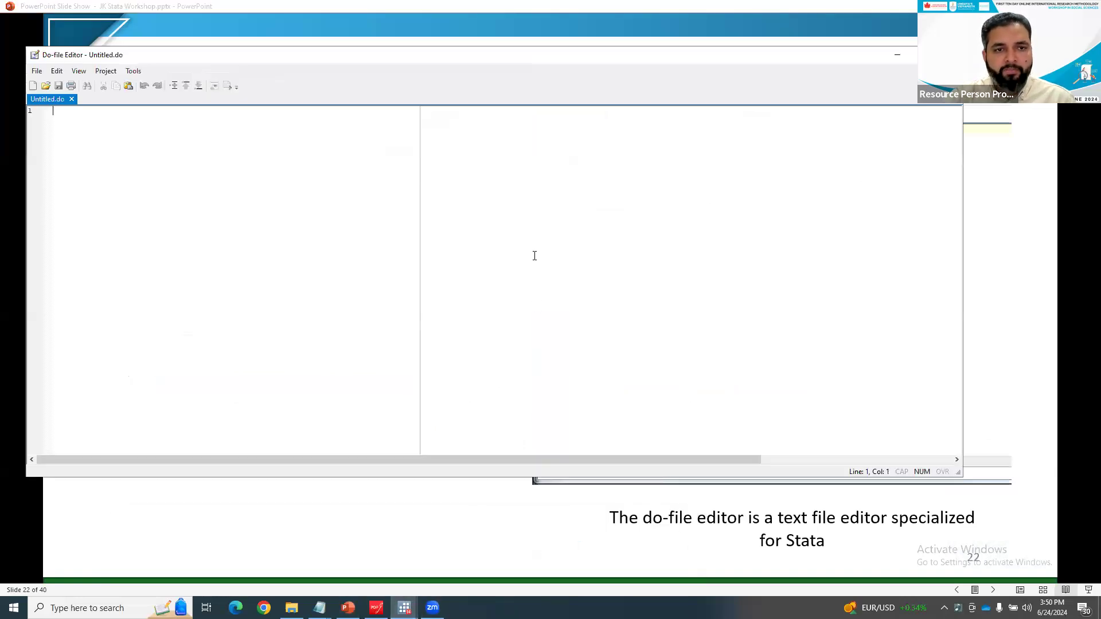
left_click_drag(506, 58, 680, 82)
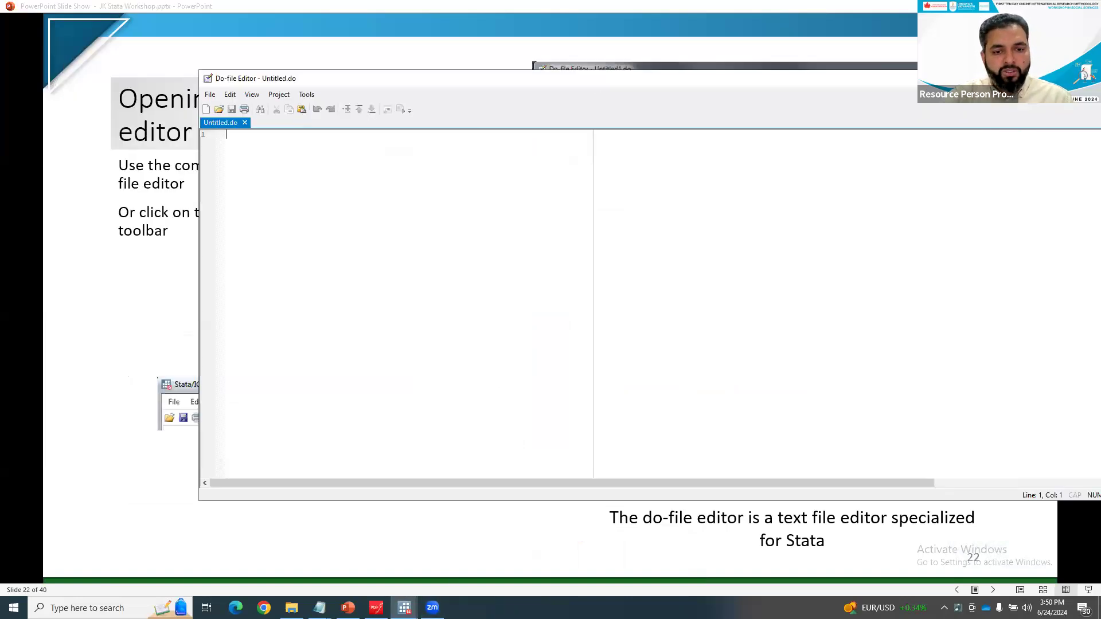
- Copy all four past commands (pwd, cd, pwd and use) from the command history of Stata's main window
left_click(405, 608)
left_click(426, 559)
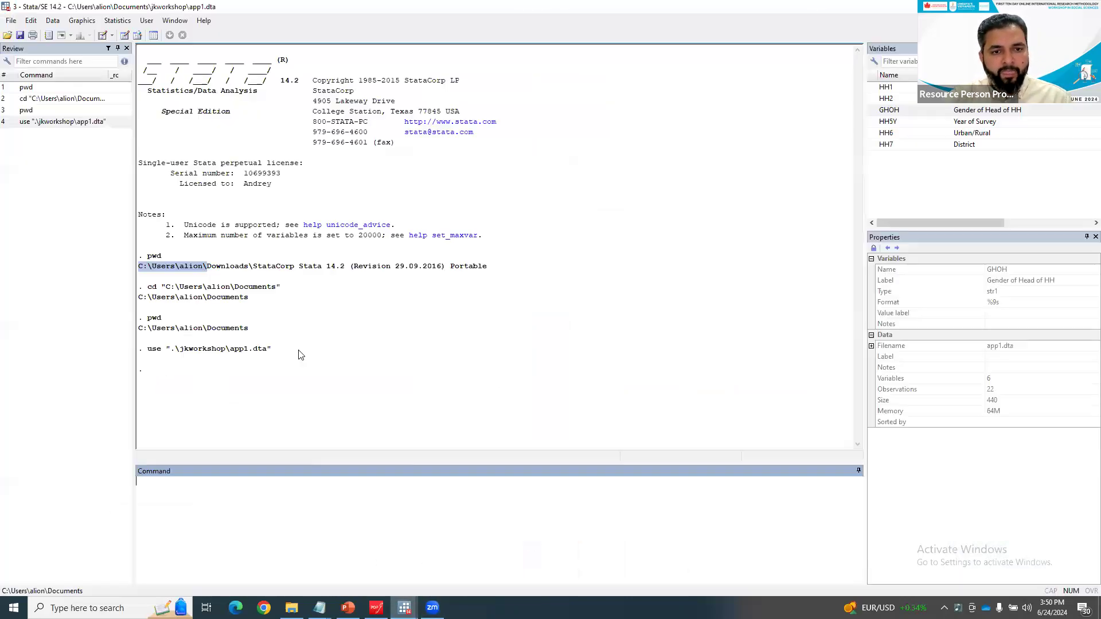
left_click(63, 91)
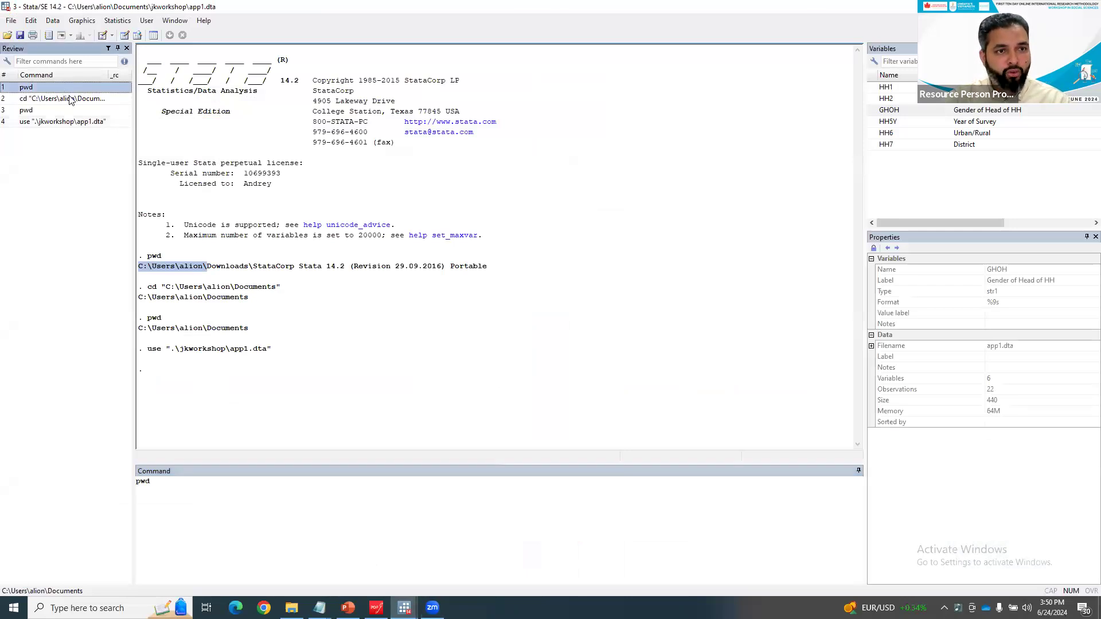
left_click(69, 97, "ctrl")
left_click(73, 109, "ctrl")
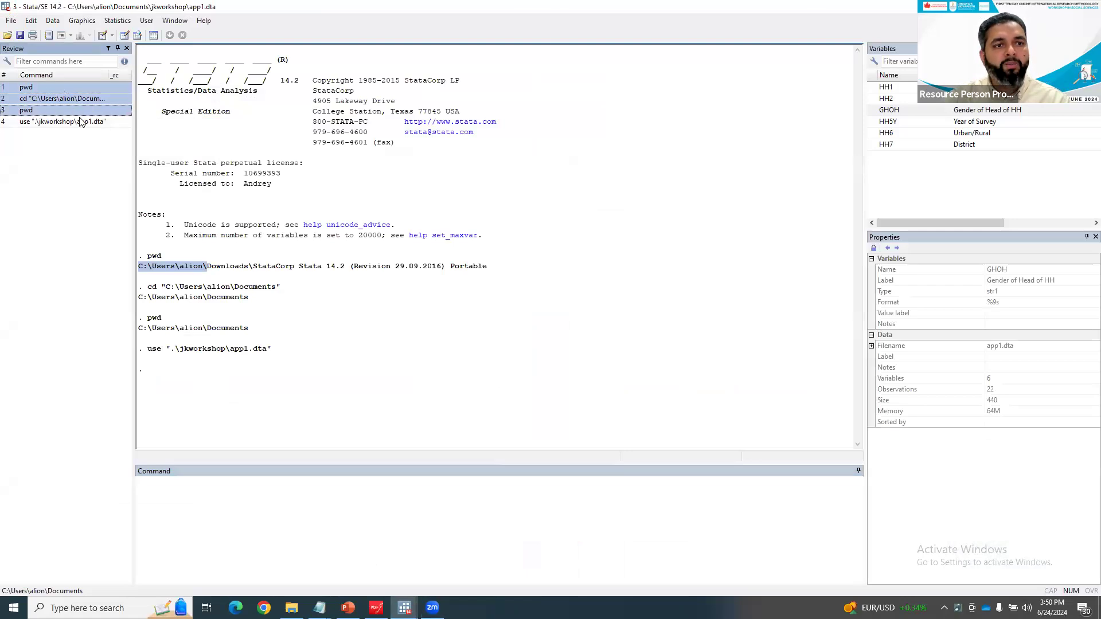
left_click(81, 120, "ctrl")
right_click(81, 120)
left_click(109, 137)
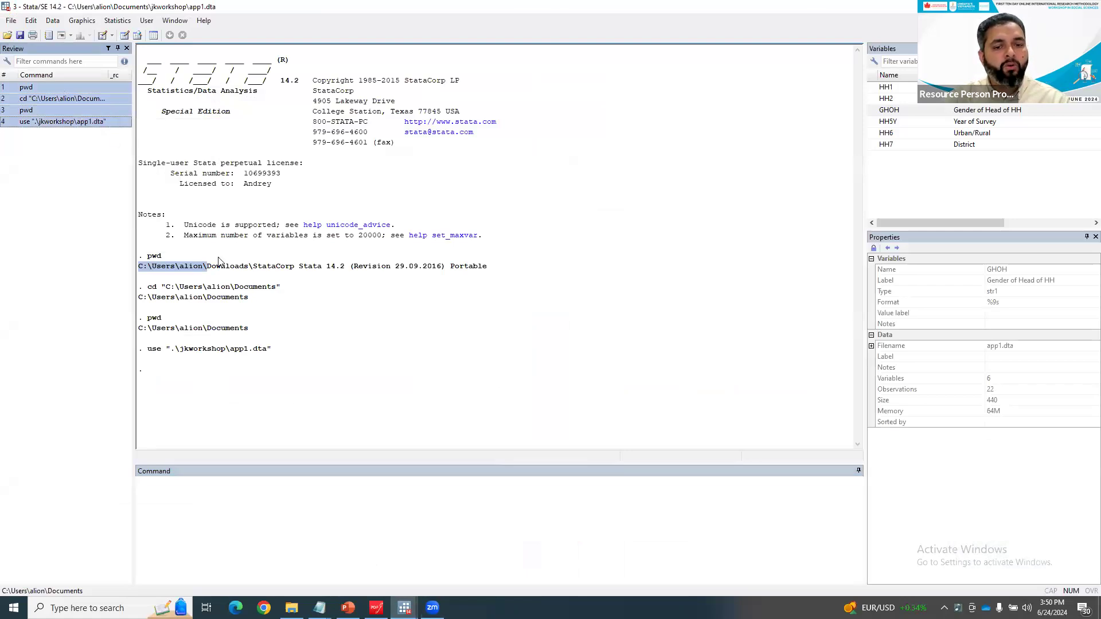
- Paste the copied commands into the empty do-file
mouse_move(405, 599)
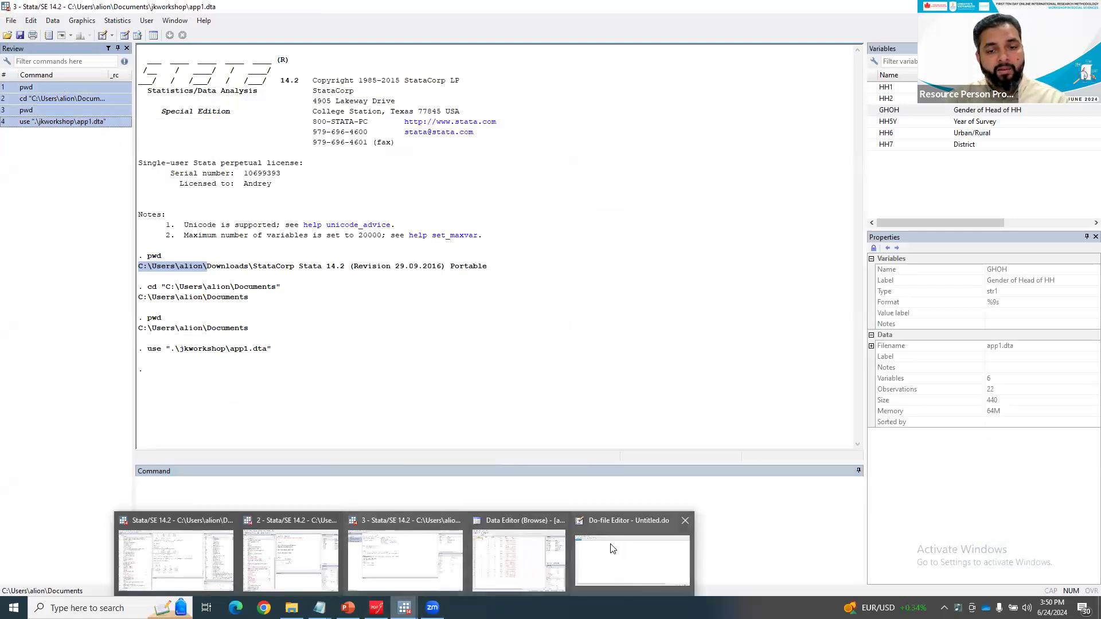
left_click(631, 550)
right_click(438, 258)
left_click(485, 314)
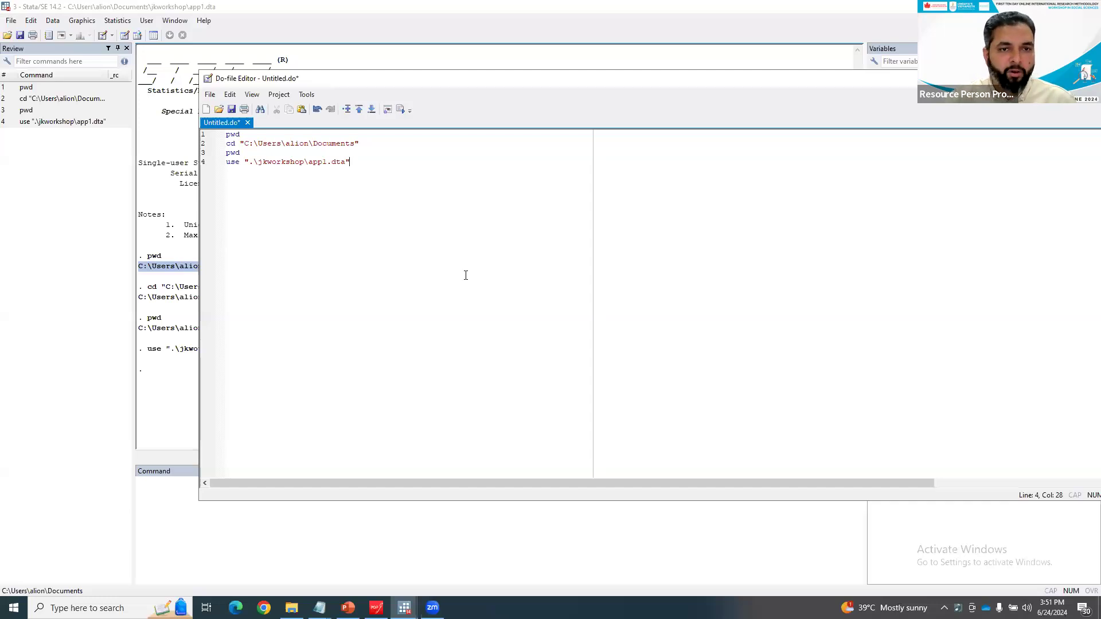
left_click_drag(395, 163, 200, 134)
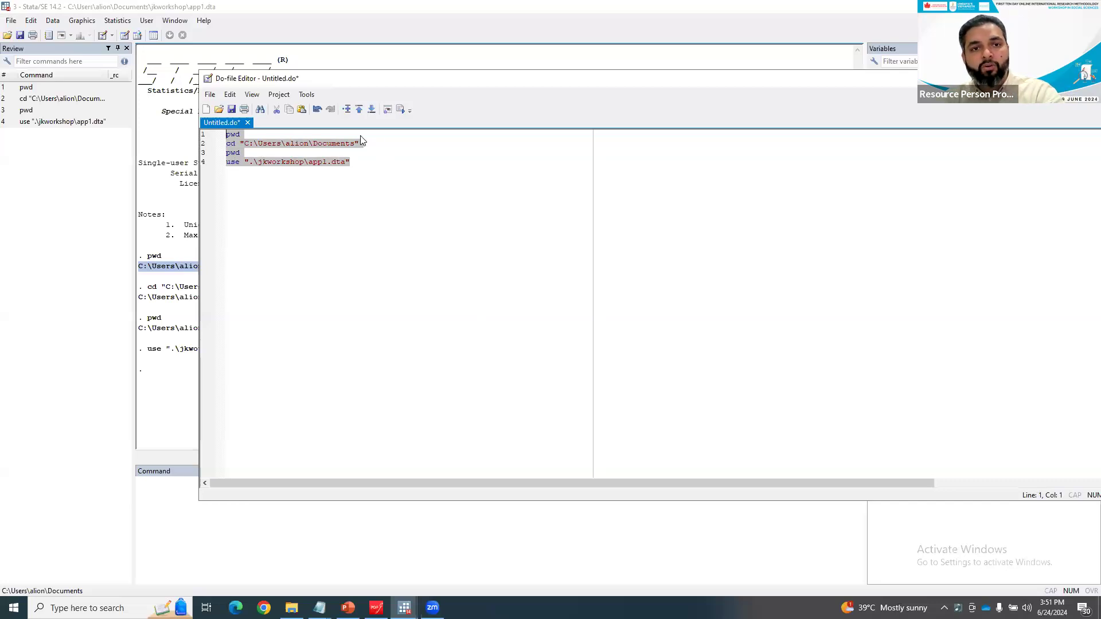
left_click(430, 145)
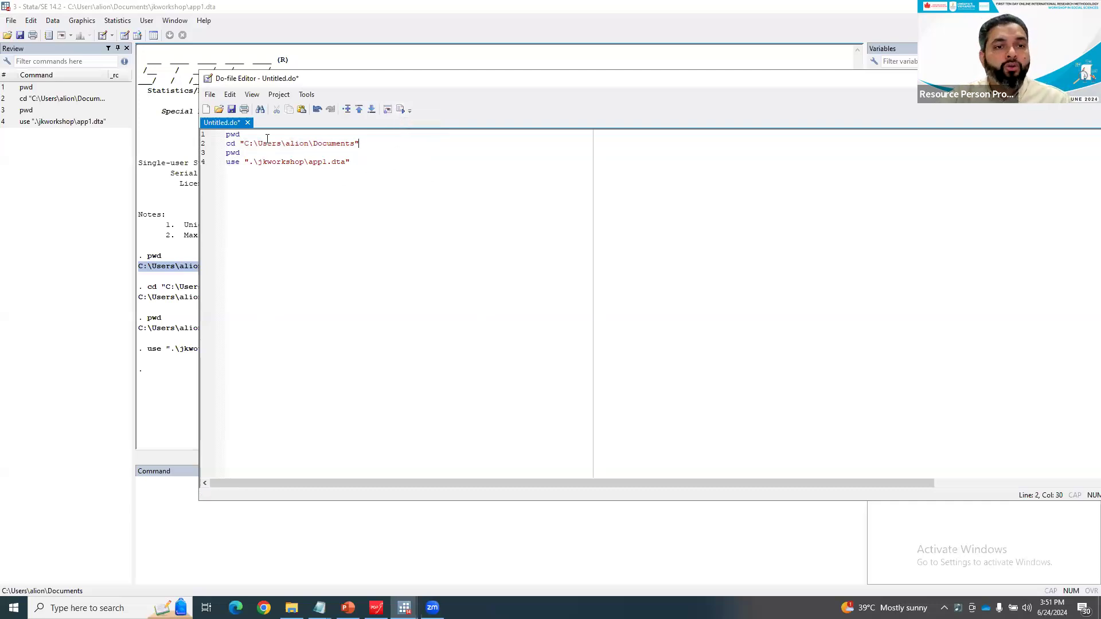
left_click(203, 135)
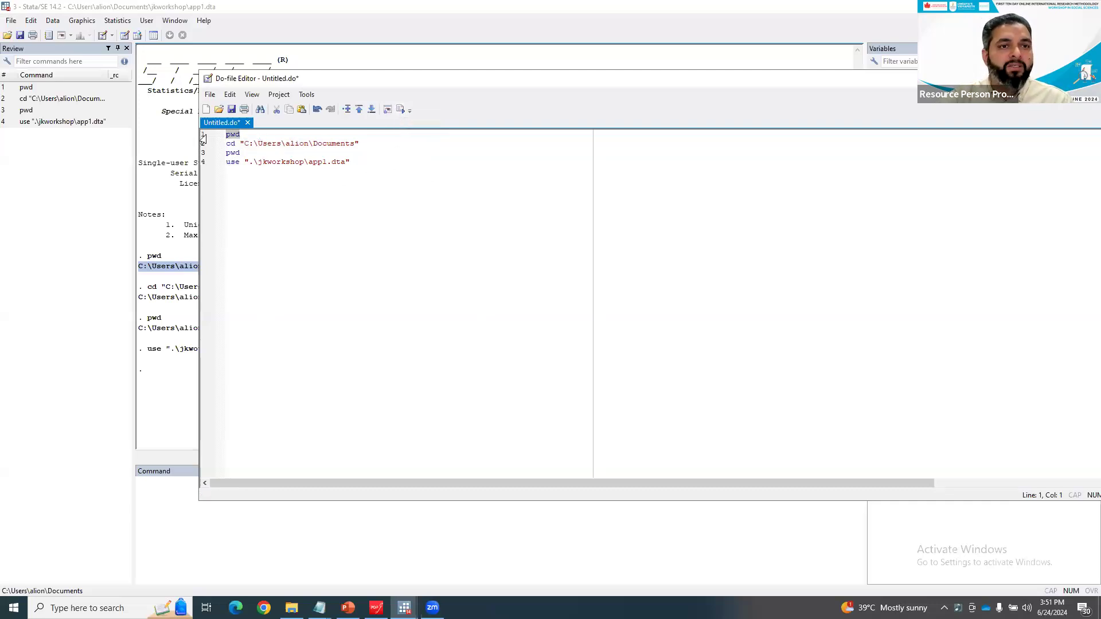
left_click(202, 154)
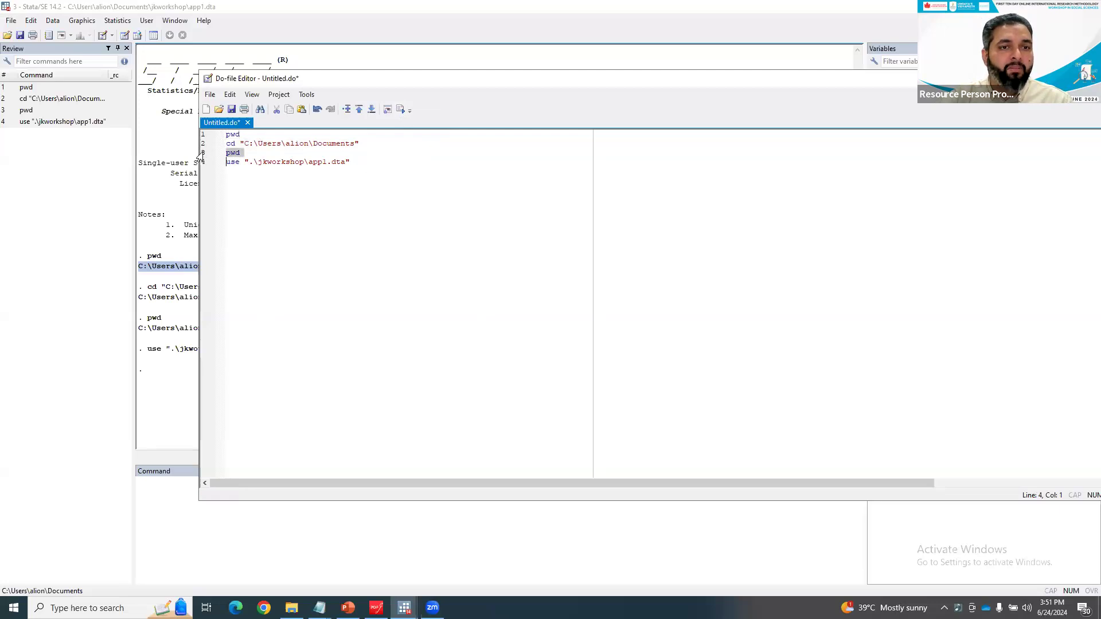
left_click(202, 162)
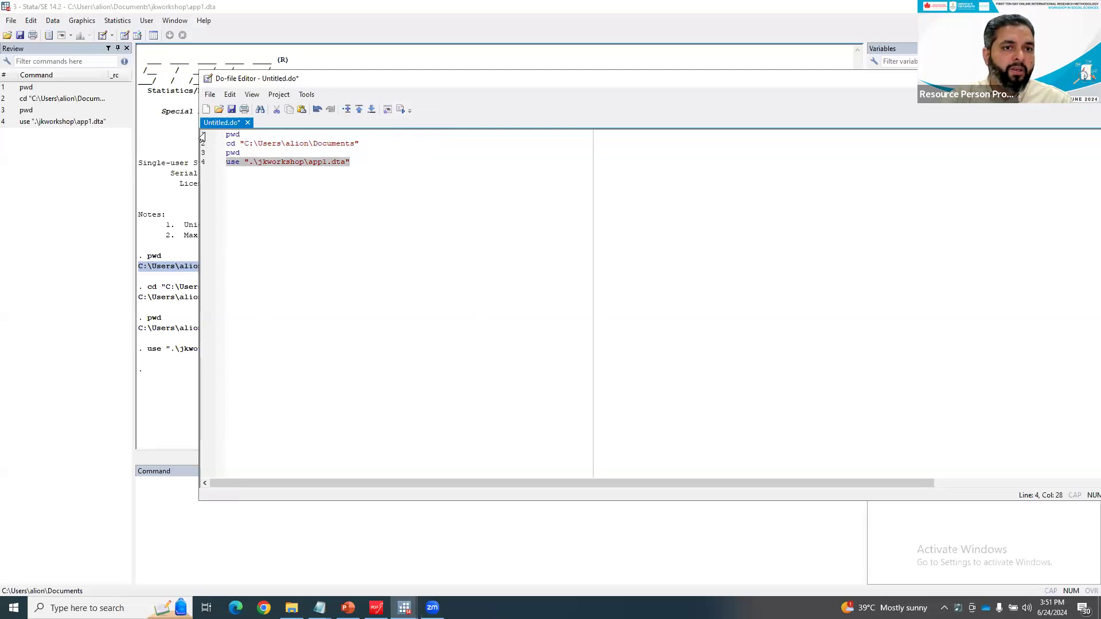
left_click(203, 135)
left_click(339, 177)
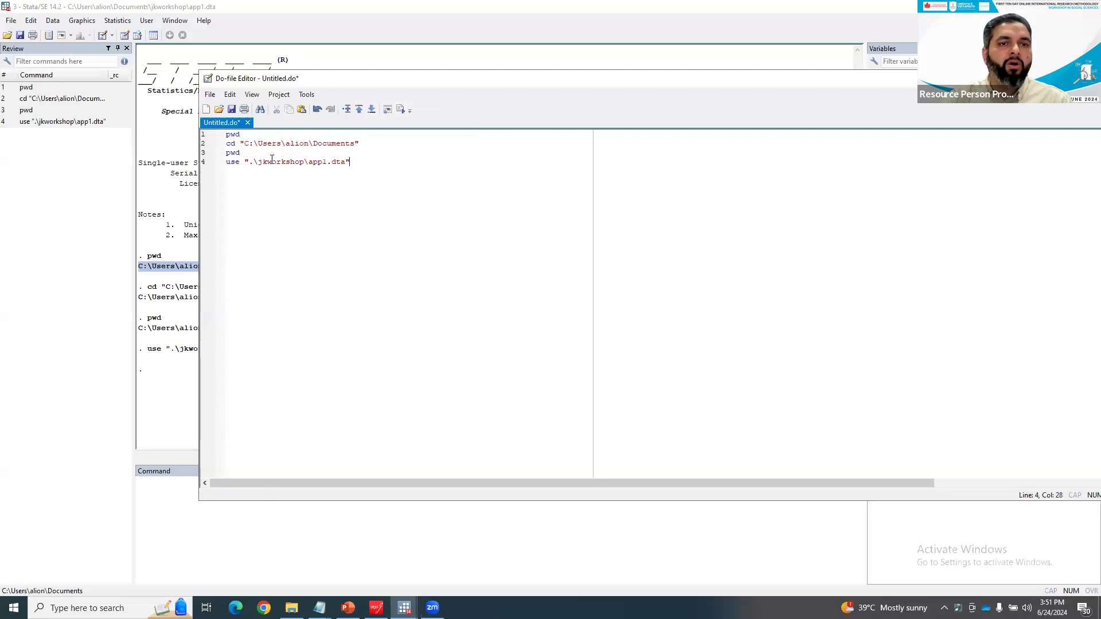
- Run only the second pwd and the use line of the do-file, and uncover the results output to check it
left_click_drag(351, 163, 220, 155)
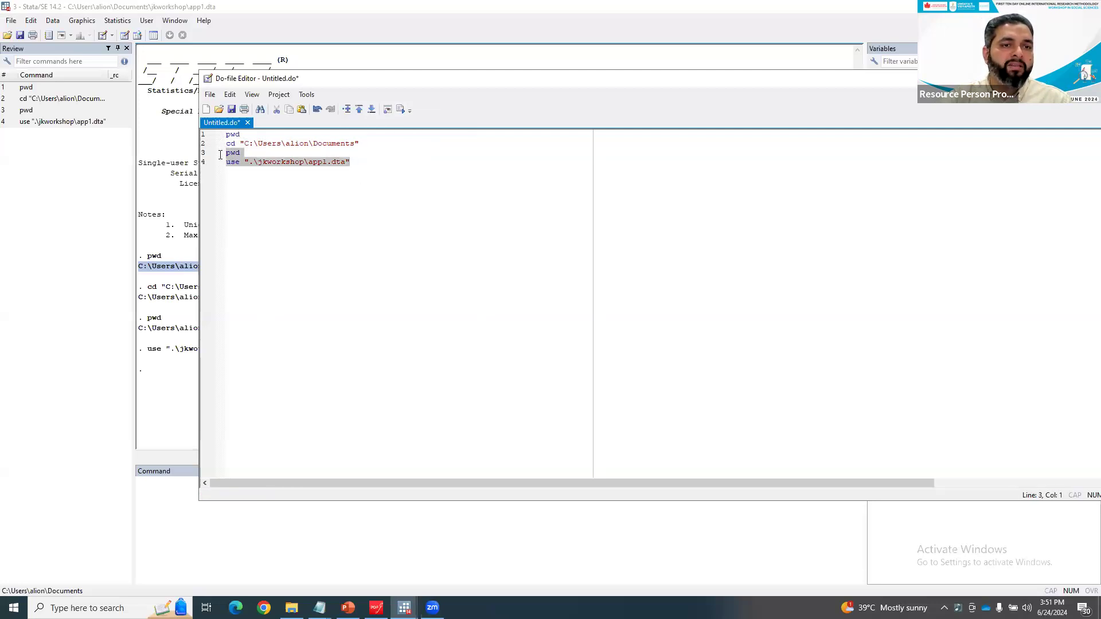
left_click(401, 110)
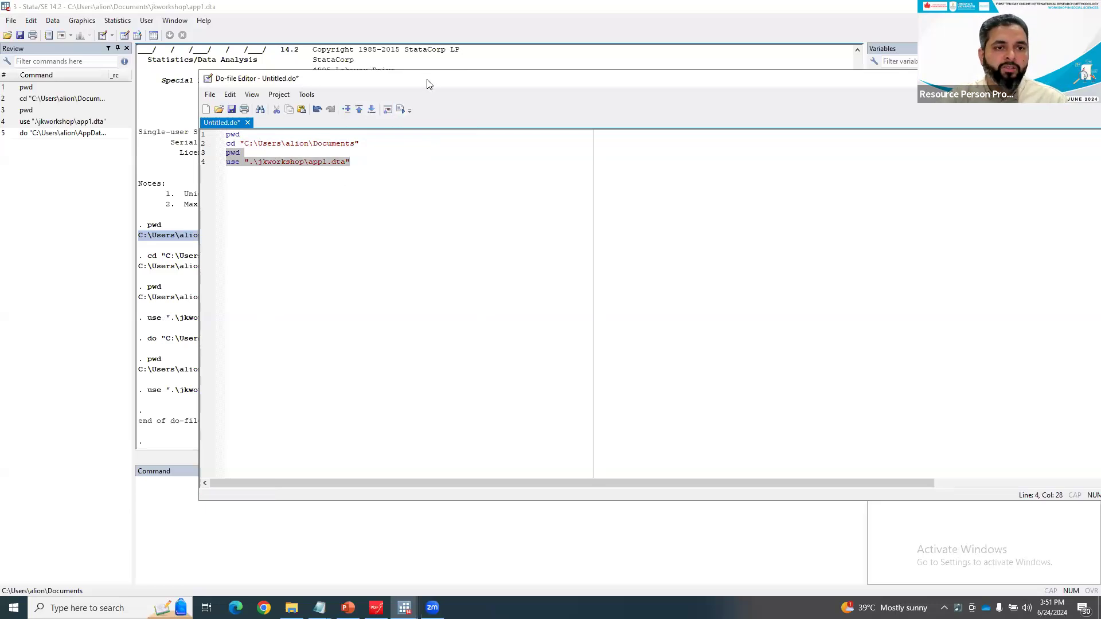
left_click_drag(428, 83, 595, 97)
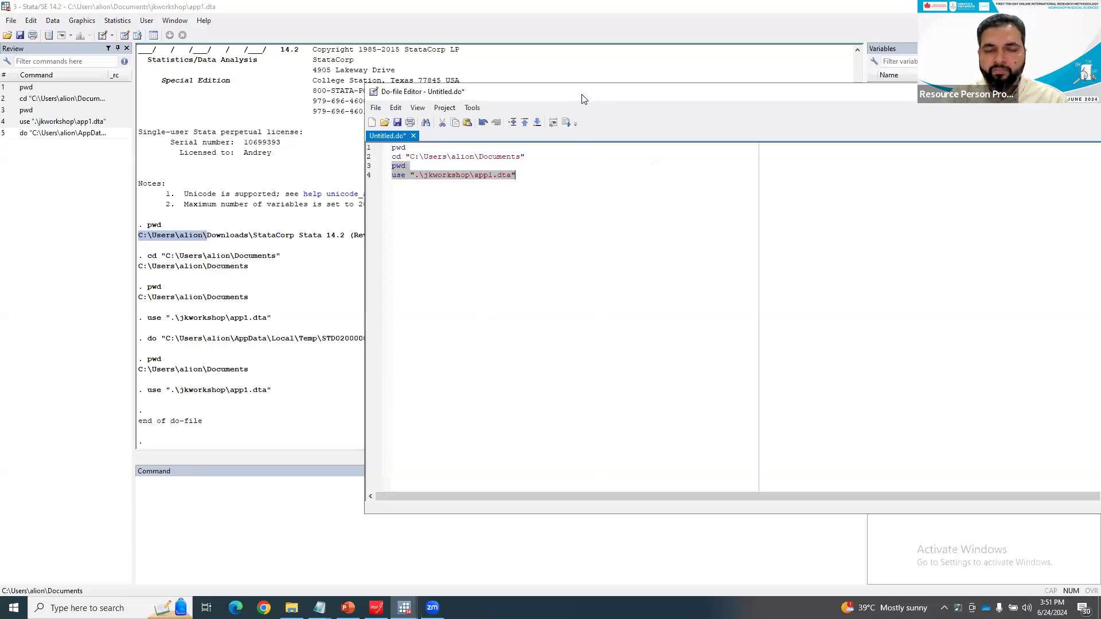
left_click_drag(516, 91, 369, 85)
- Insert two lines at the top of the do-file and write the comment //Show Working Directory directly above the first pwd
left_click(372, 235)
left_click(247, 149)
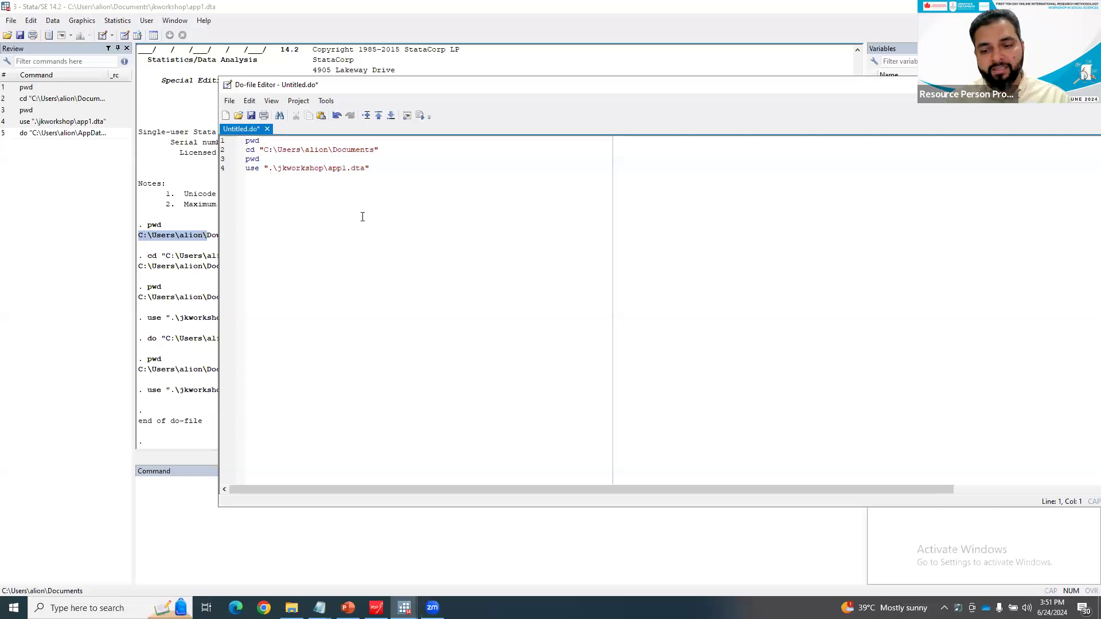
key("Return")
key("Return")
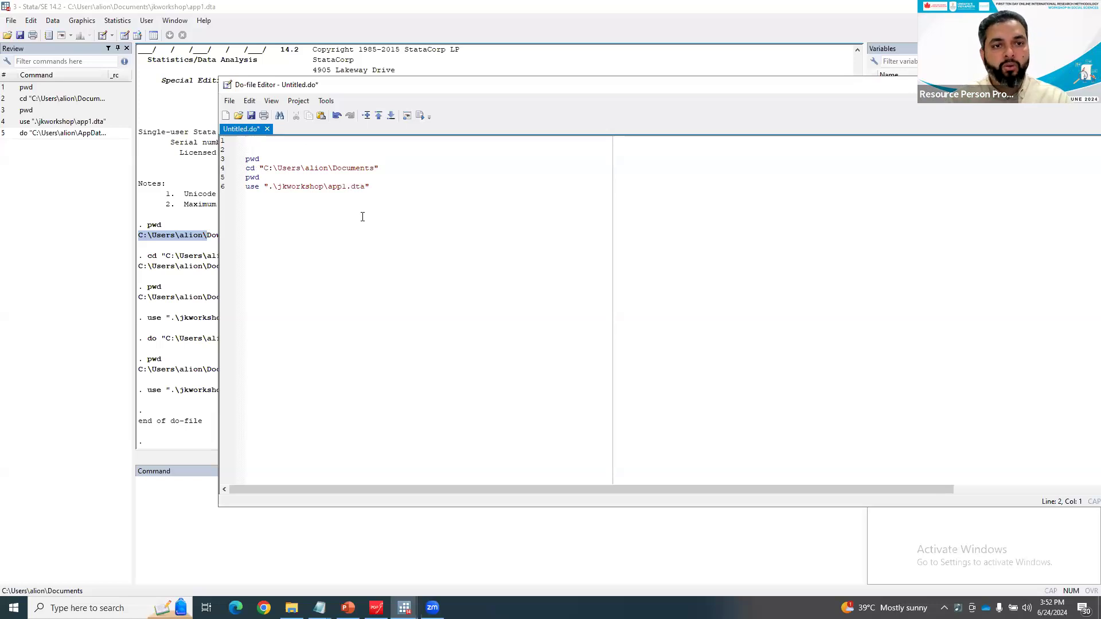
type("//")
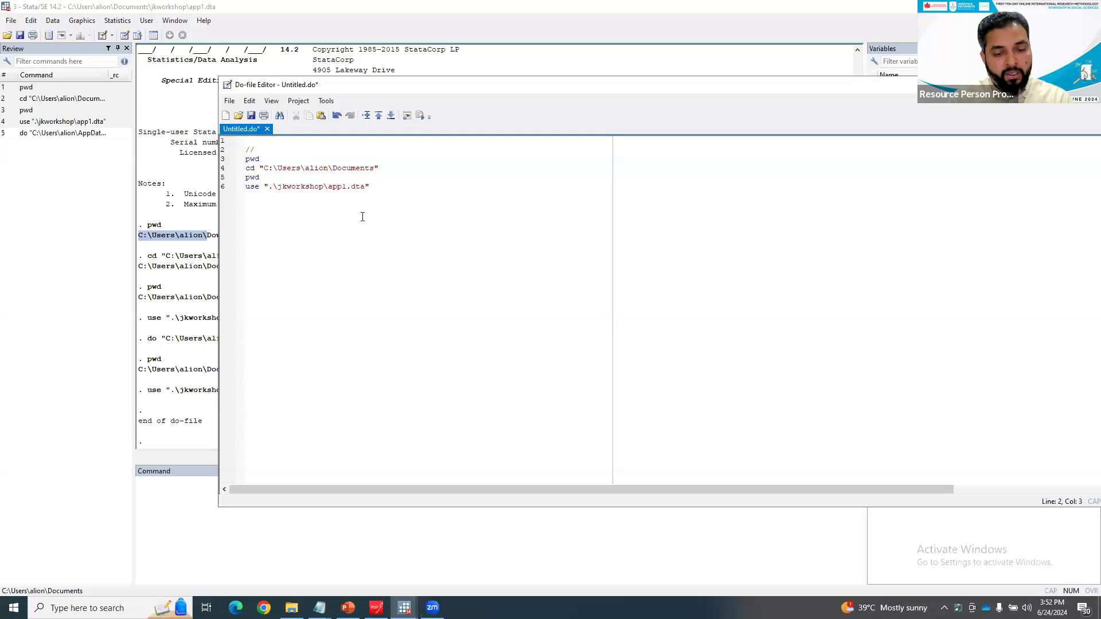
type("Show ")
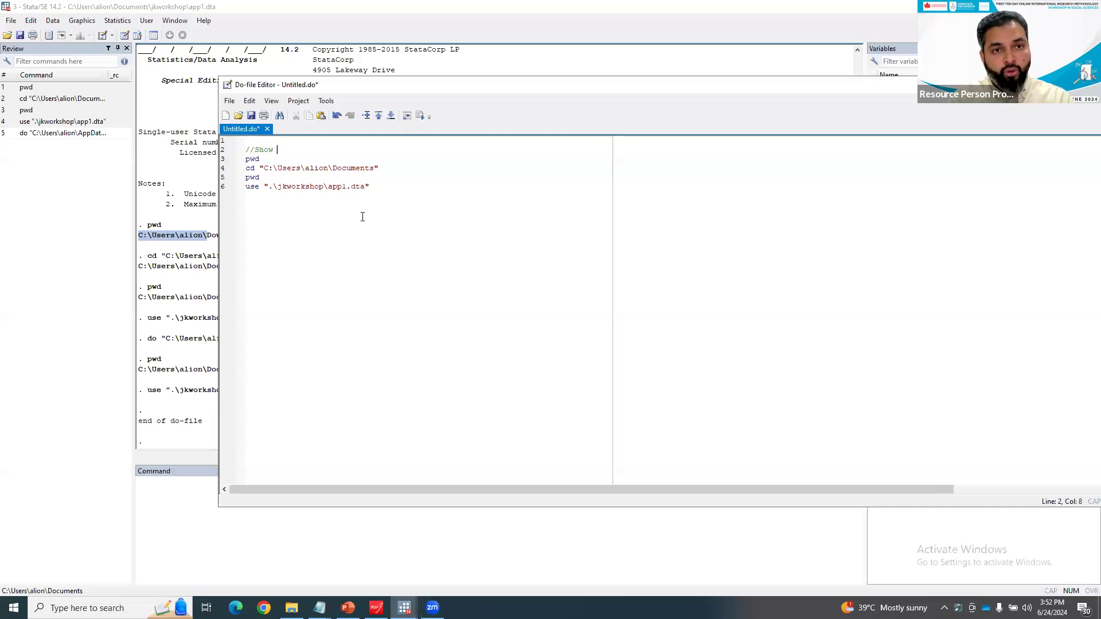
type("Working Di")
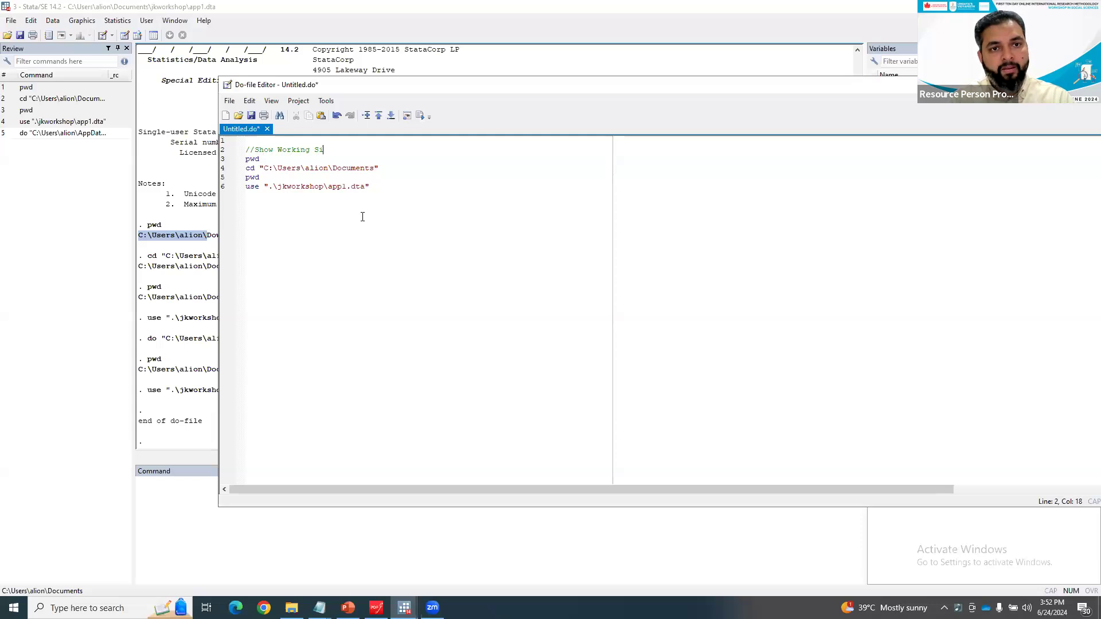
type("rectory")
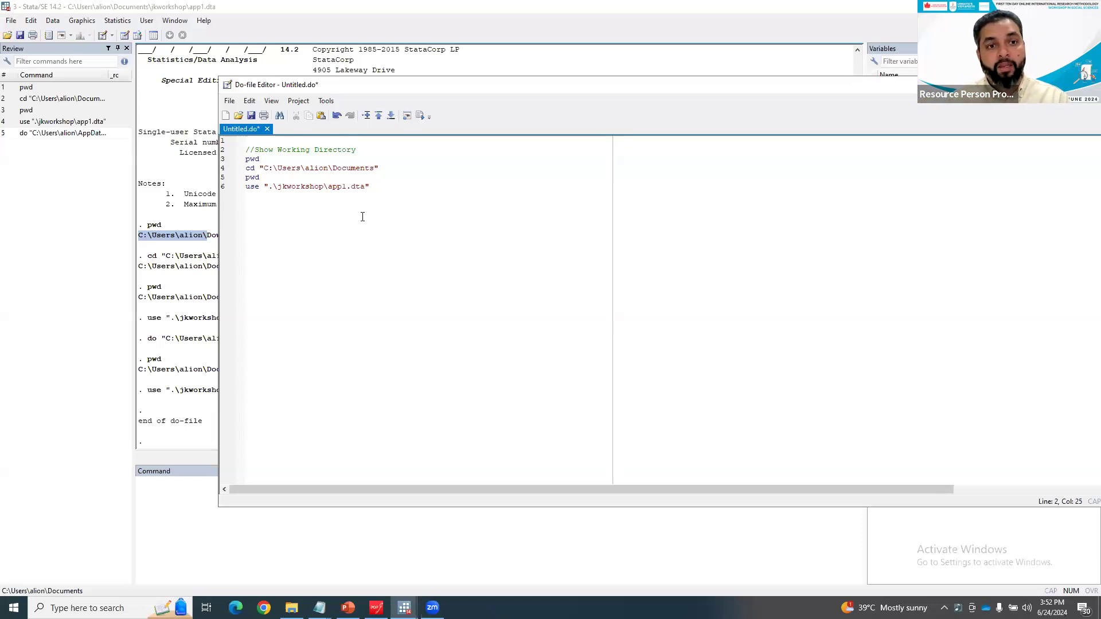
- Add an empty multi-line comment block delimited by /* and */ between the Show Working Directory comment and the first pwd
key("Return")
key("Return")
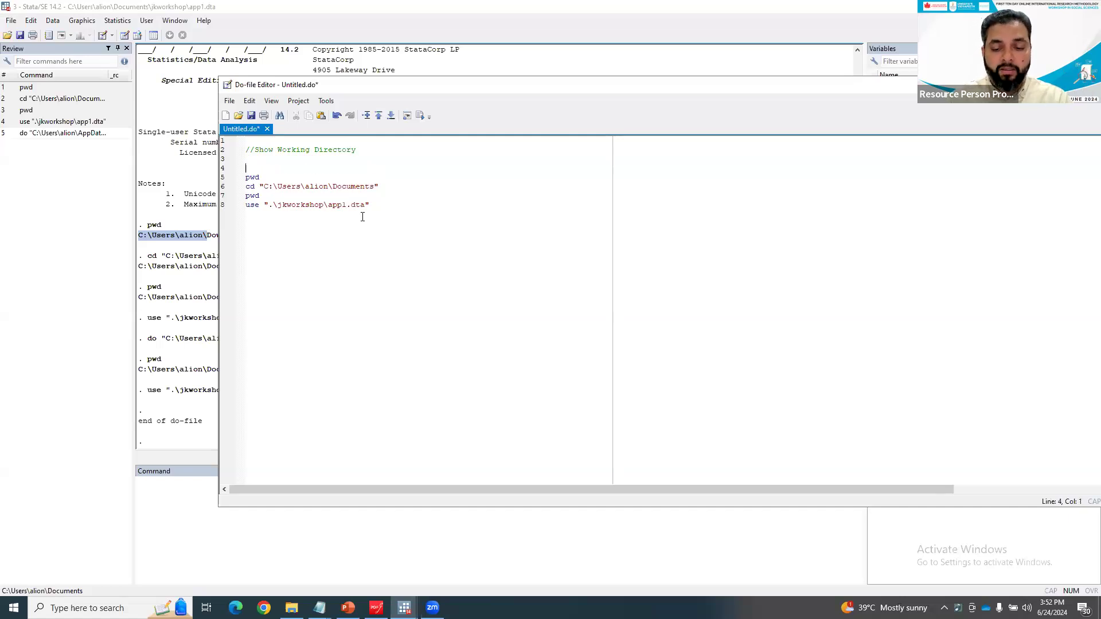
type("/")
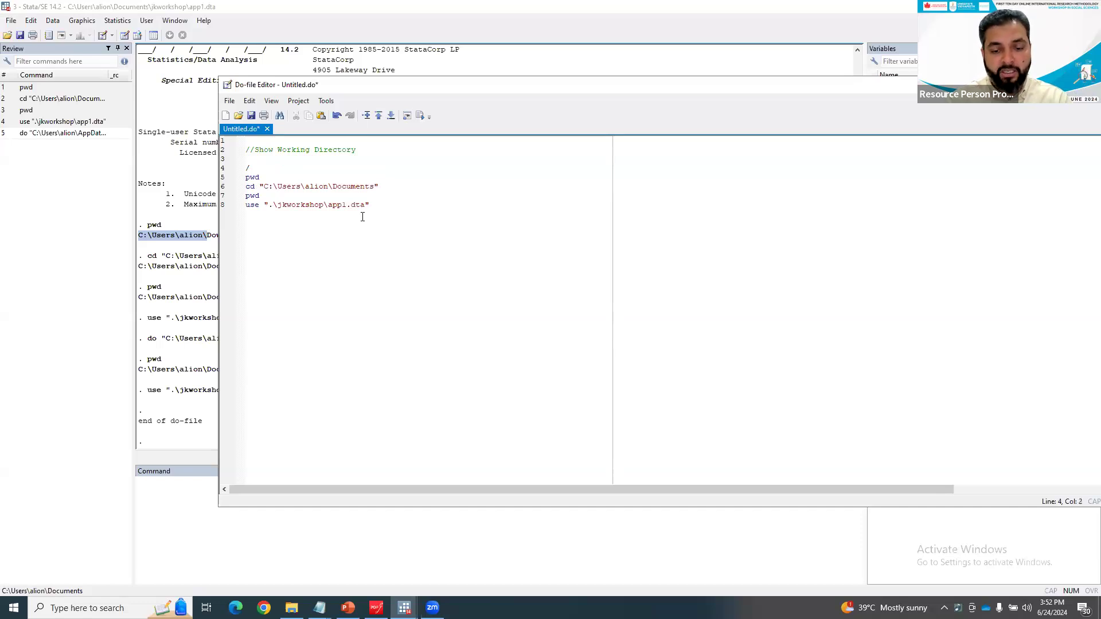
type("\\*")
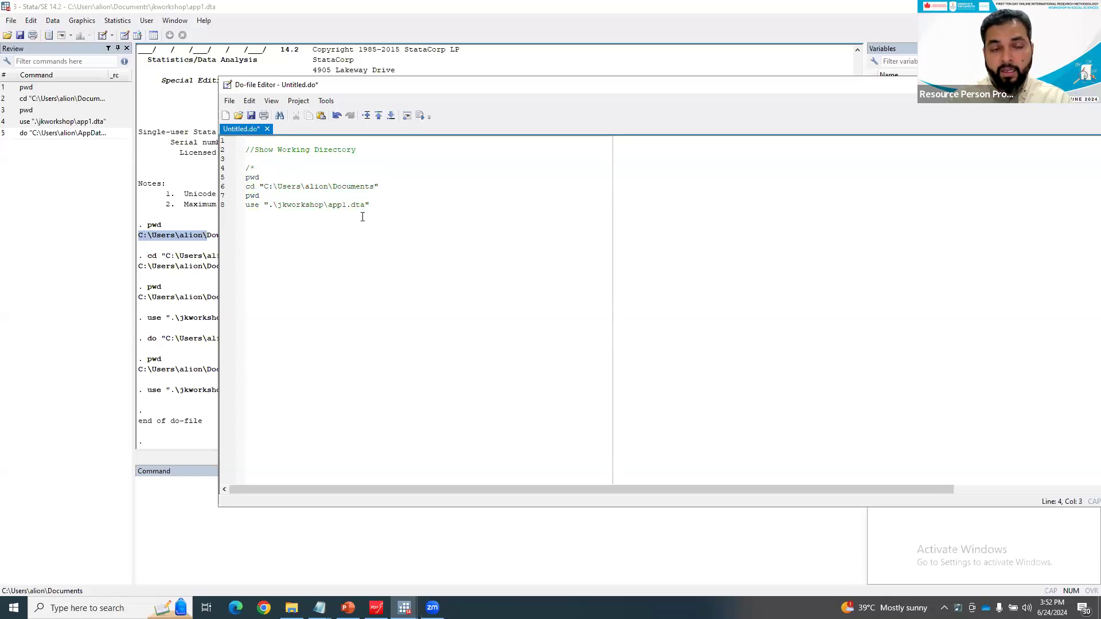
key("Return")
key("Return")
key("Return")
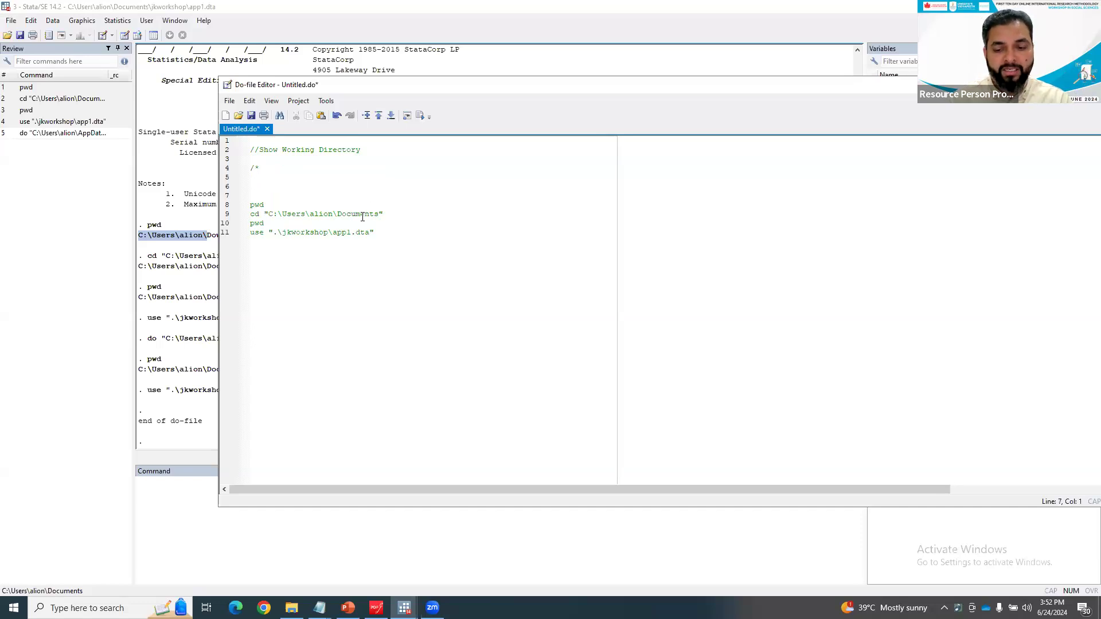
type("*")
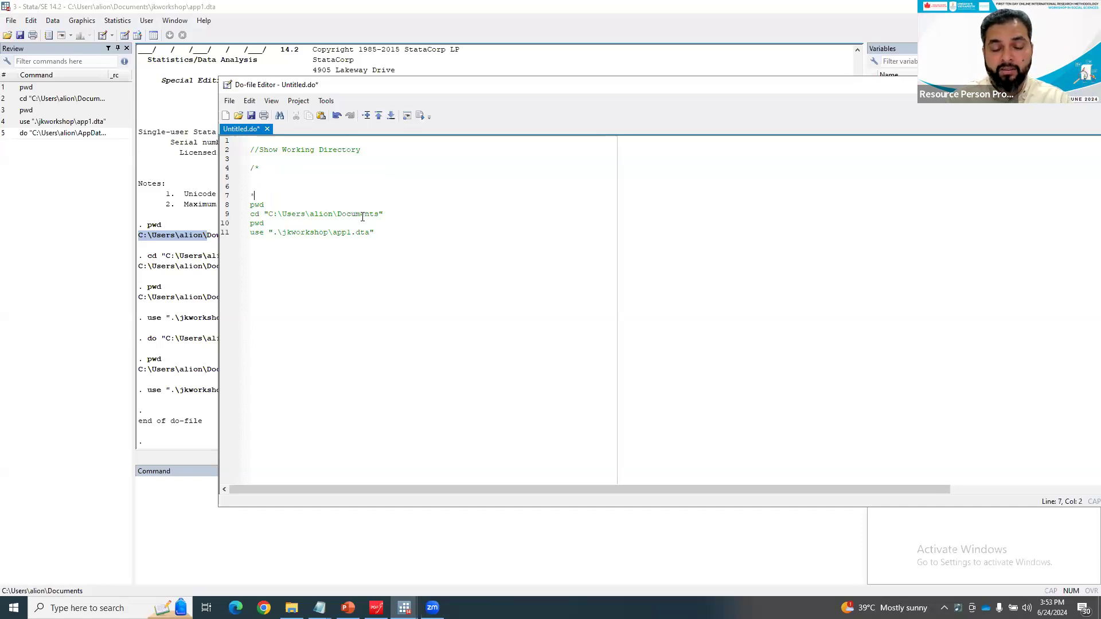
type("/")
key("Return")
key("Return")
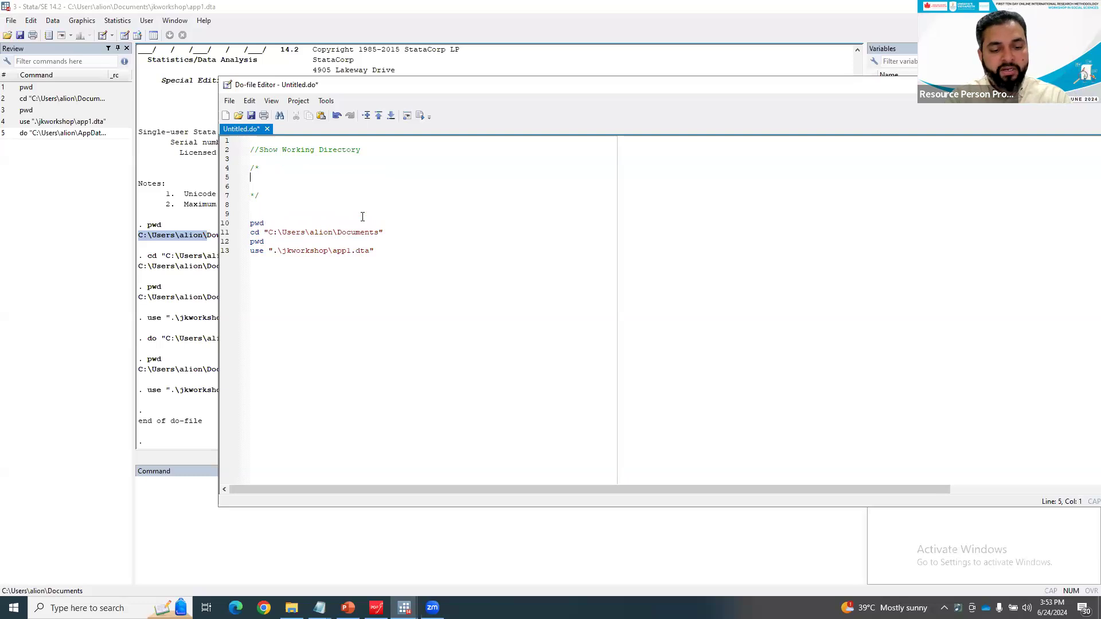
- Fill the multi-line comment block with two lines of sample text, Text and Text text
type("Text")
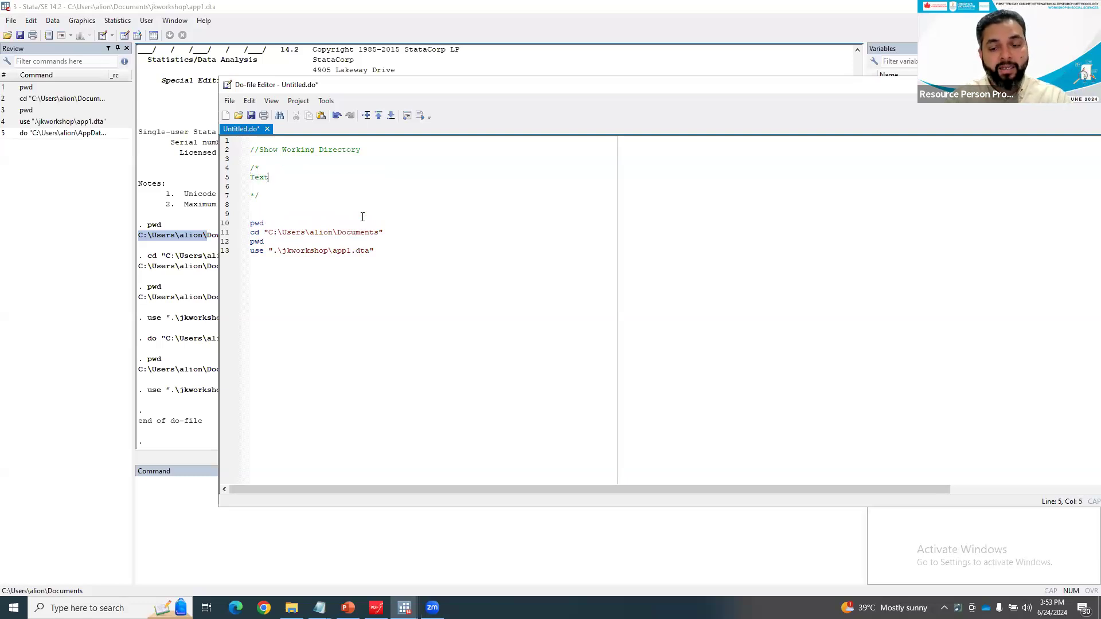
key("Return")
type("Tex")
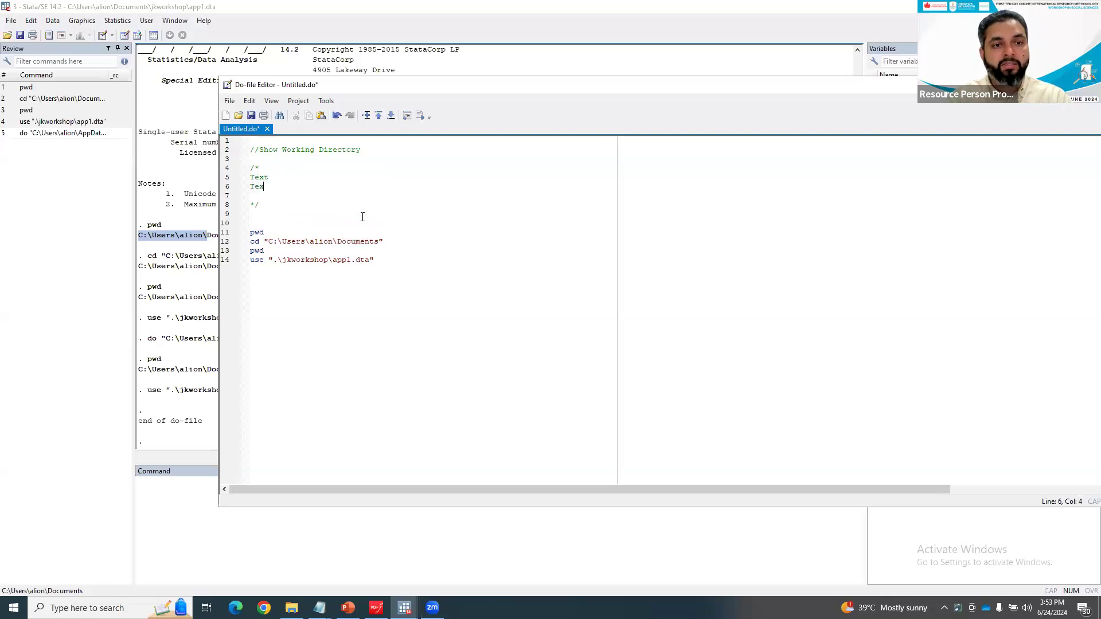
type("t text")
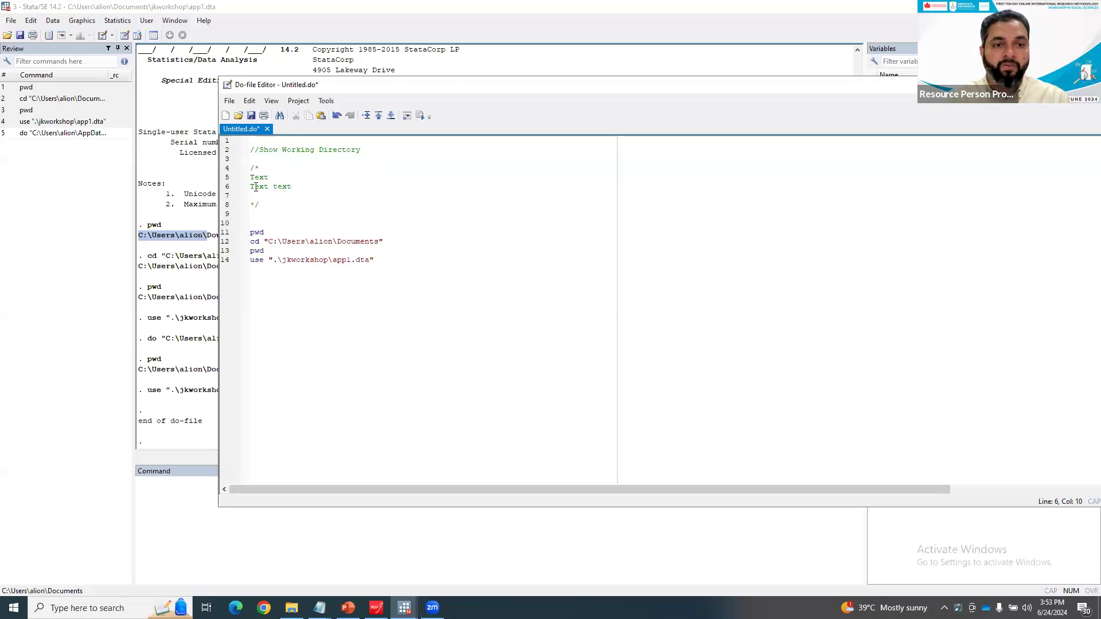
left_click_drag(265, 212, 236, 168)
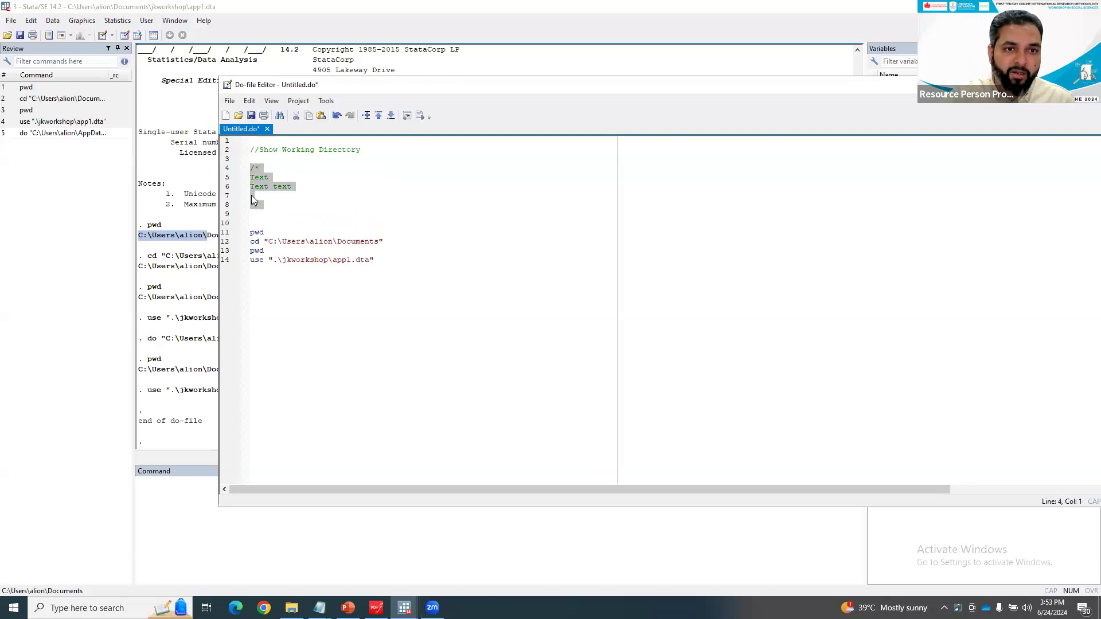
left_click(294, 204)
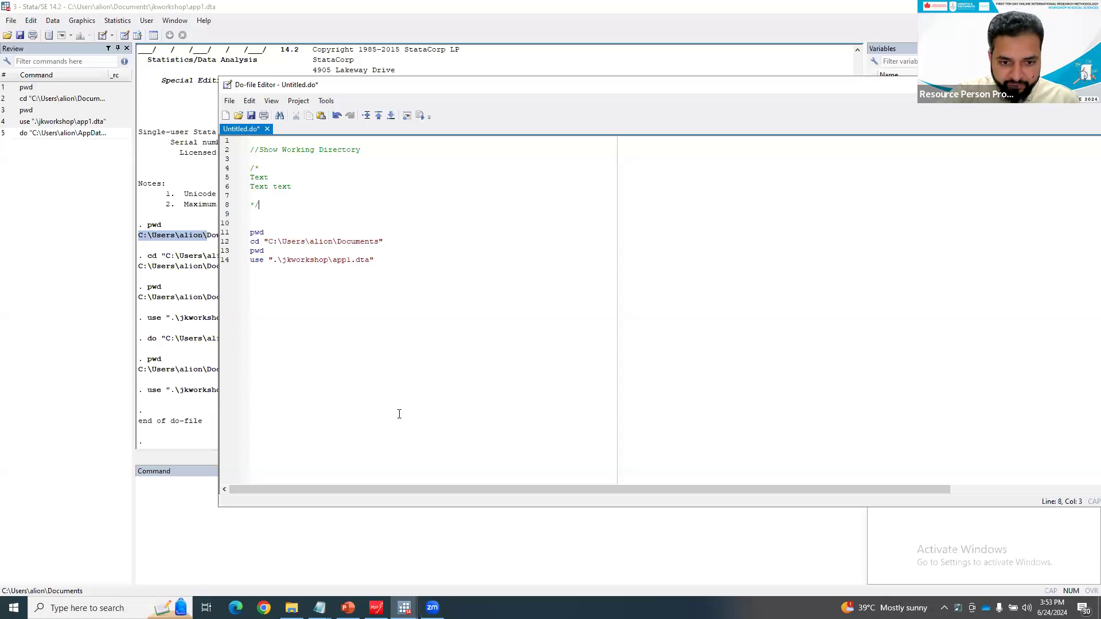
- Switch to the PowerPoint slide show and go through the slides from Opening the do-file editor to Importing data
mouse_move(404, 607)
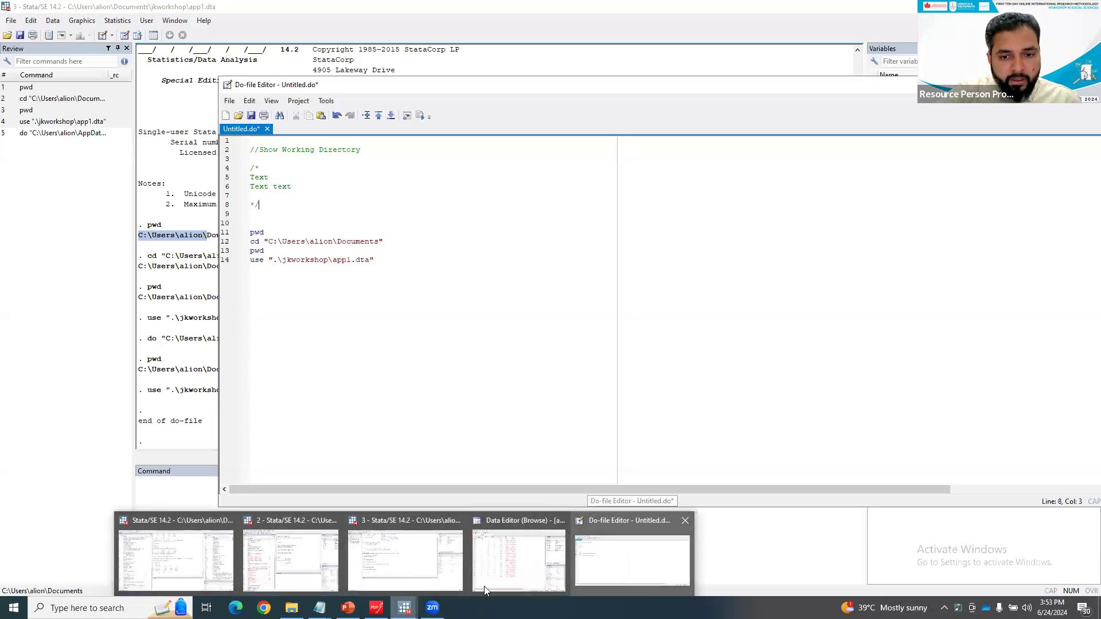
mouse_move(348, 607)
left_click(290, 559)
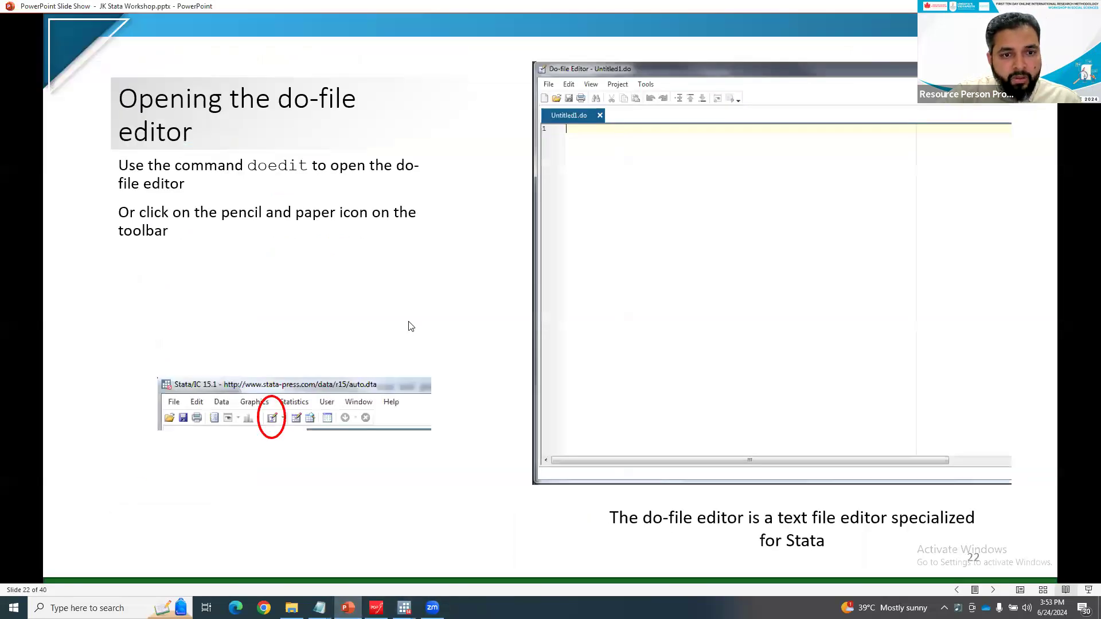
left_click(411, 326)
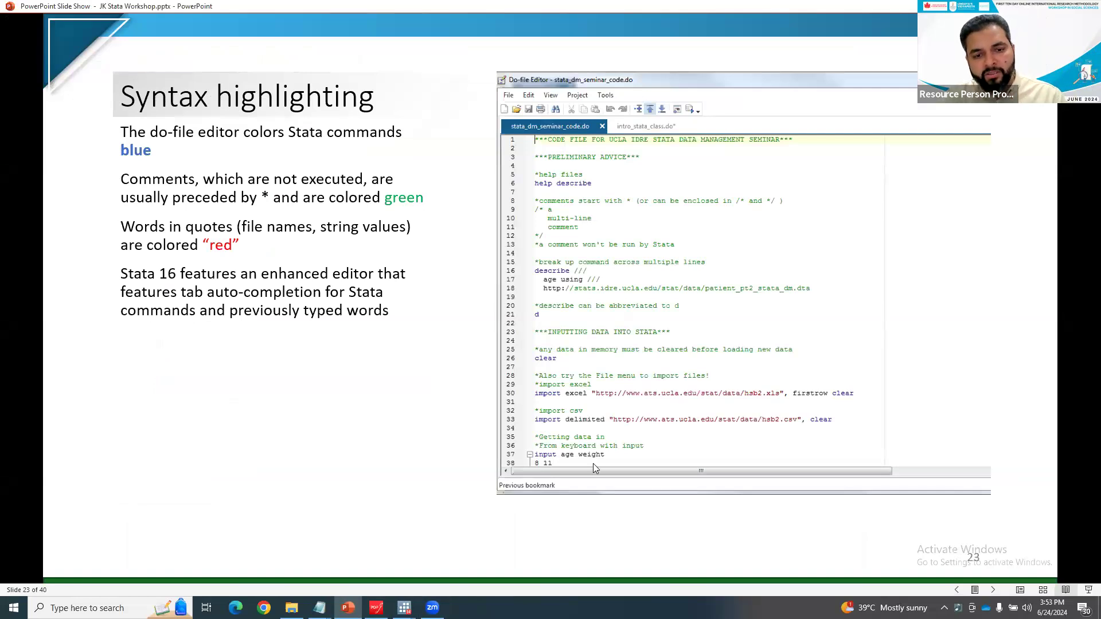
mouse_move(404, 607)
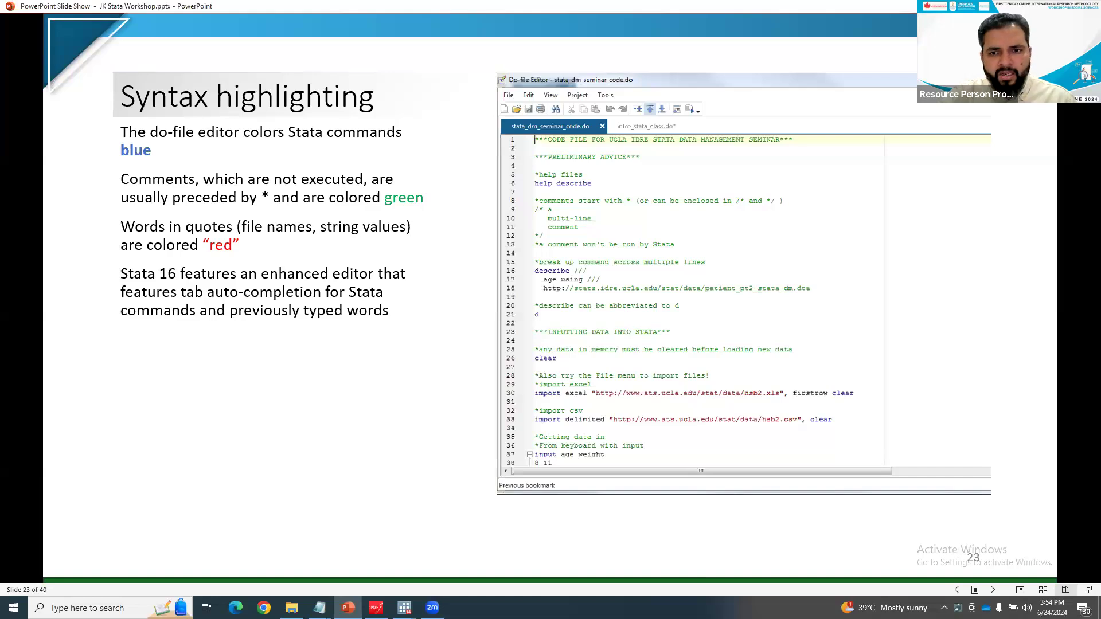
key("Right")
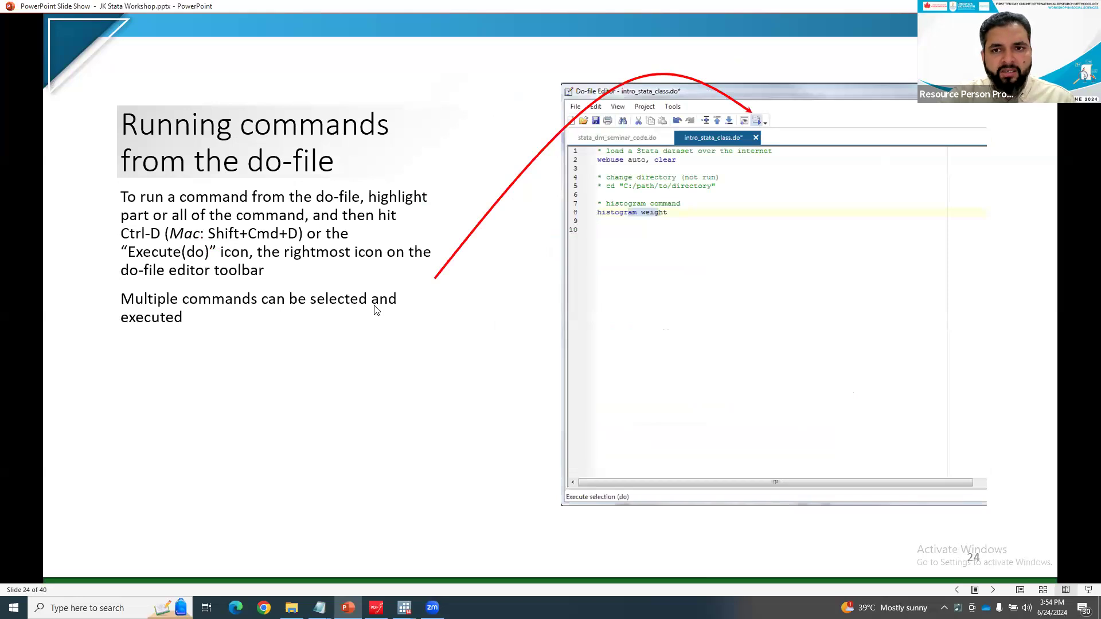
key("Right")
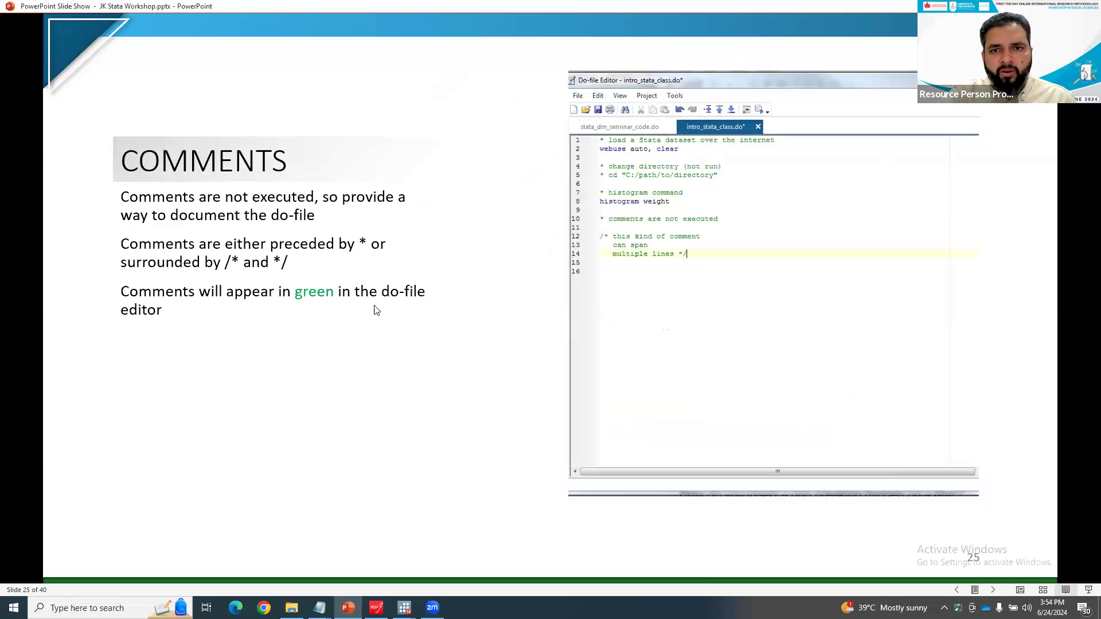
key("Right")
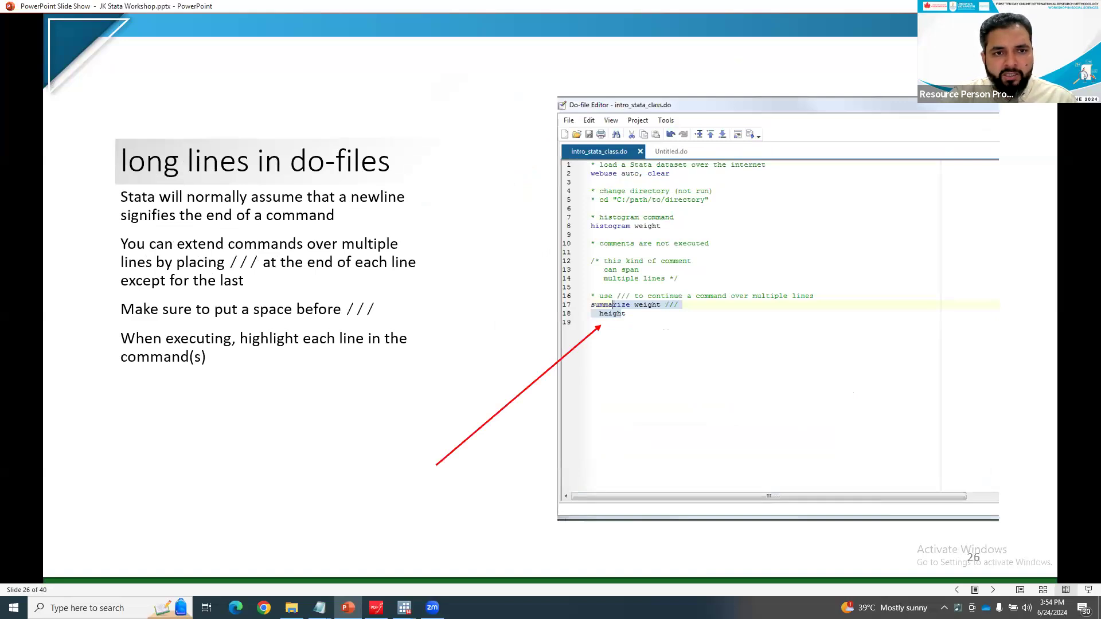
key("Right")
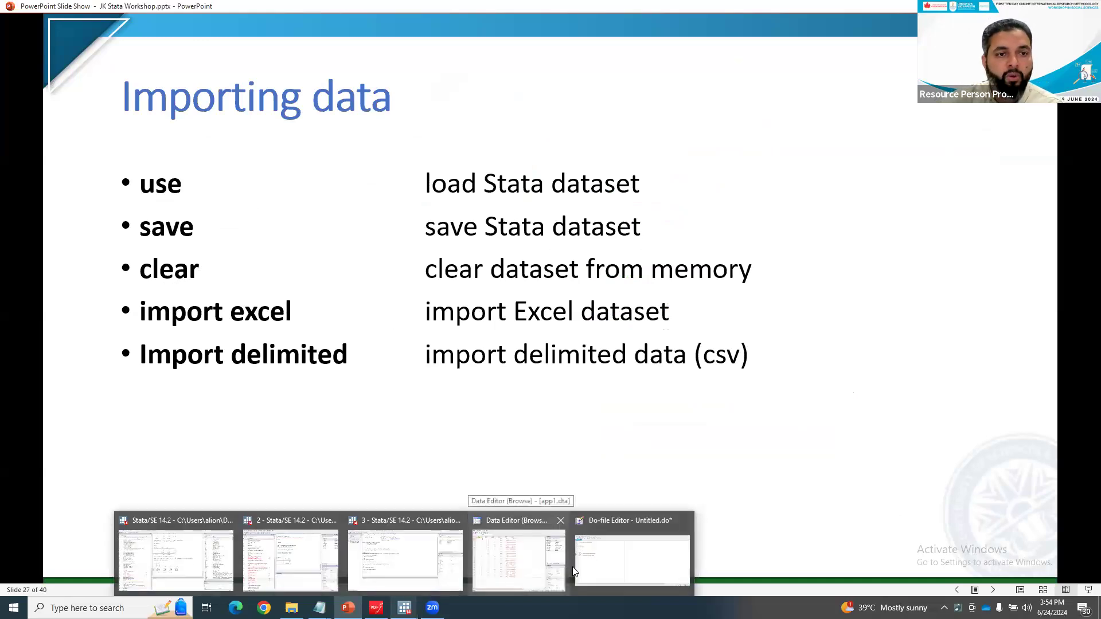
- Switch to the third Stata window and highlight the last use command for app1.dta in the results
left_click(432, 560)
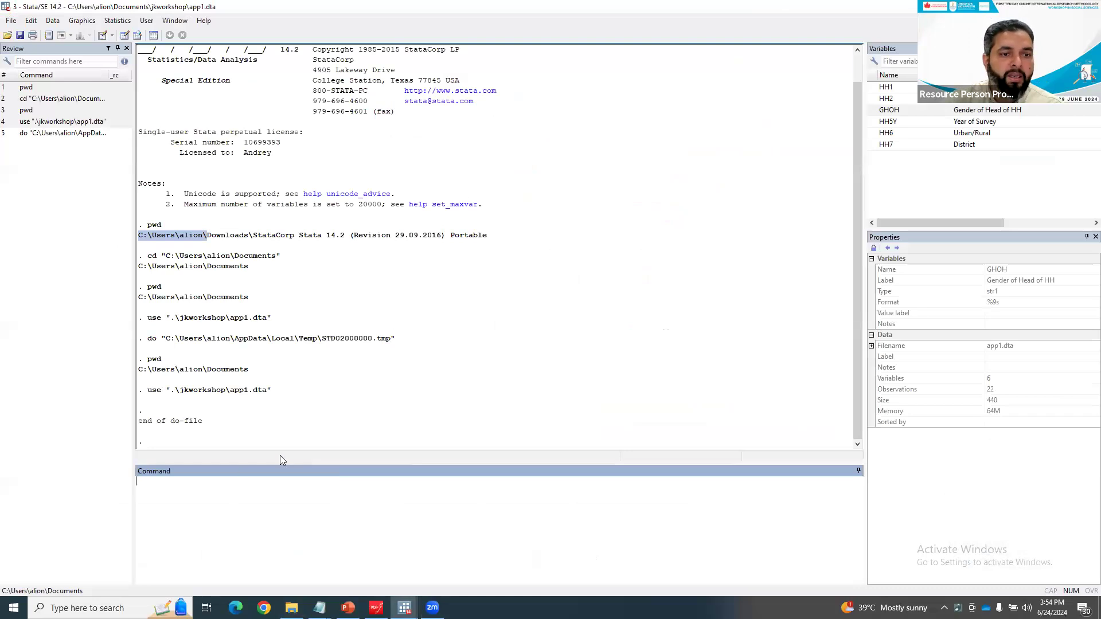
left_click_drag(296, 391, 148, 392)
left_click(266, 513)
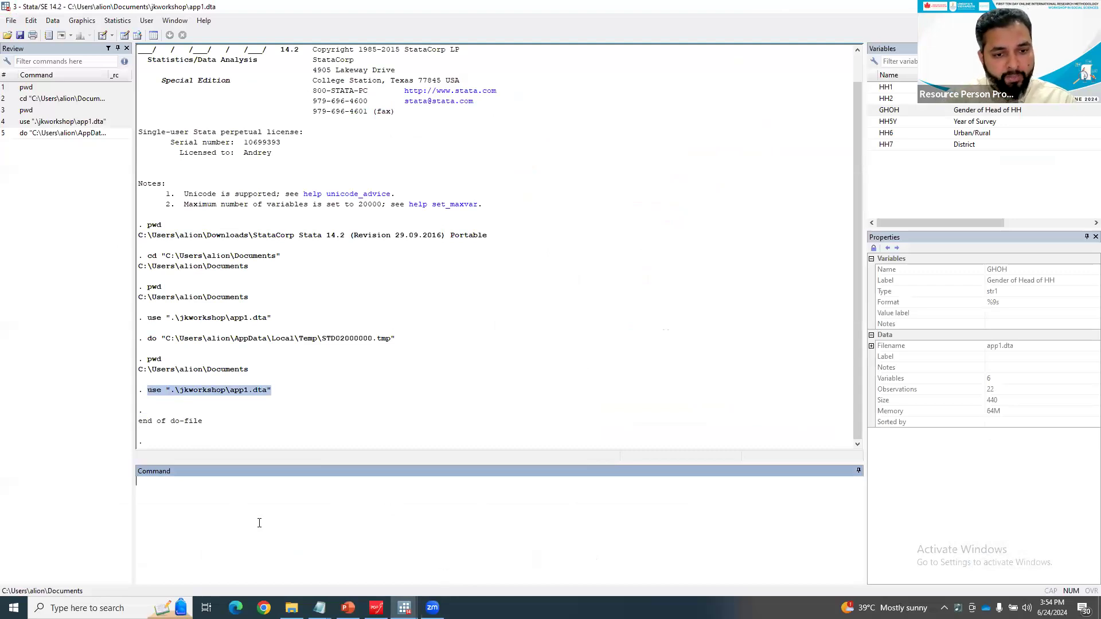
- Switch to the jkworkshop folder in File Explorer and open the workbook Excel data demo.xlsx
mouse_move(292, 608)
left_click(335, 545)
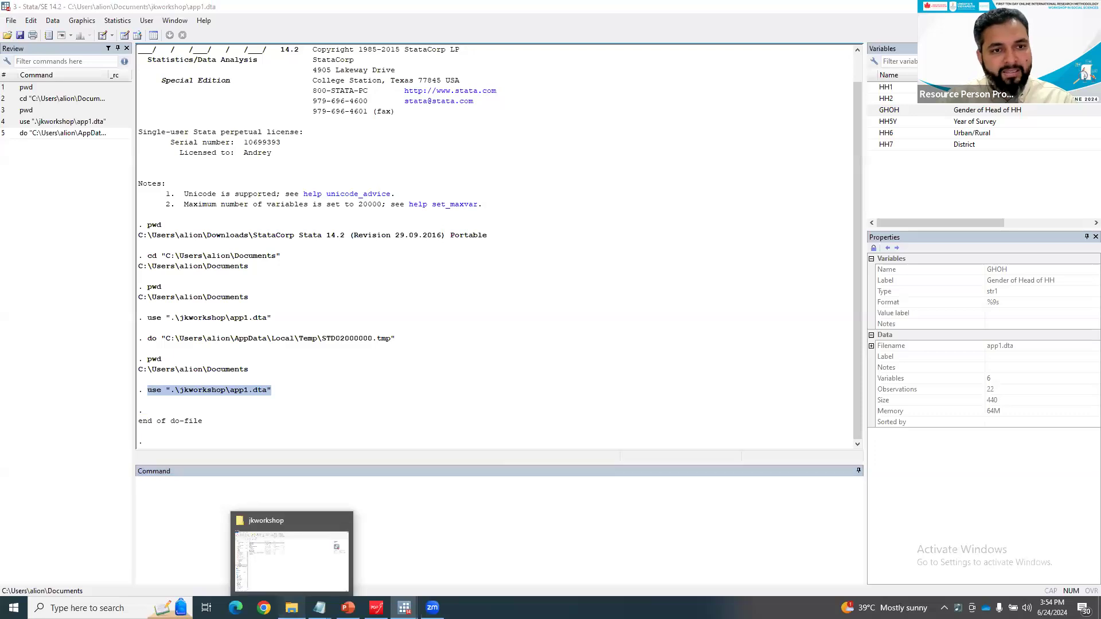
left_click(186, 160)
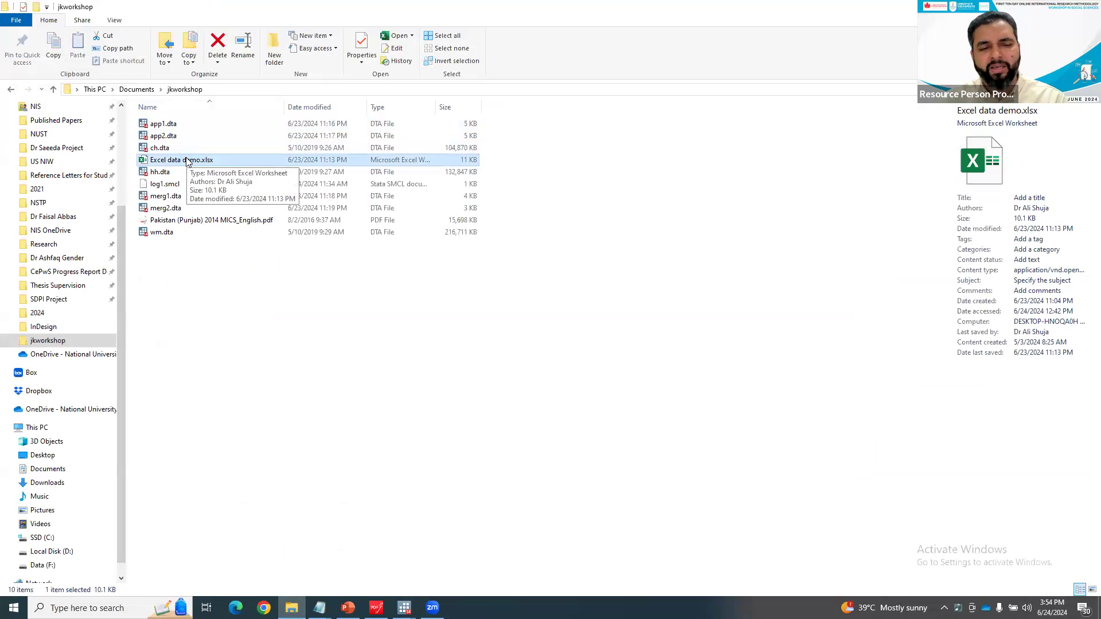
double_click(186, 160)
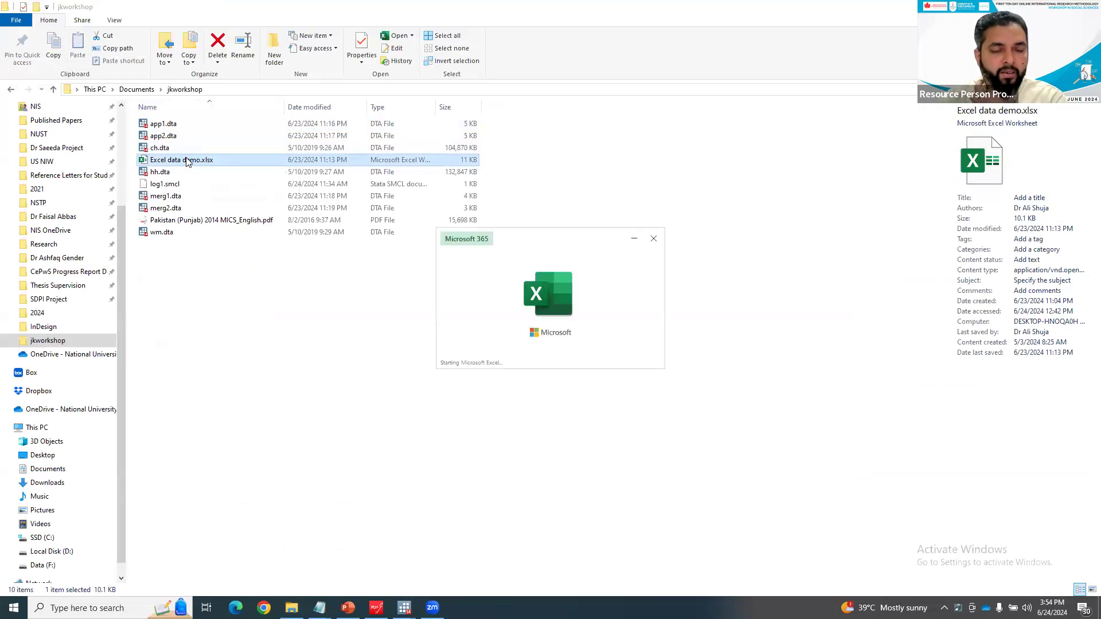
left_click(314, 189)
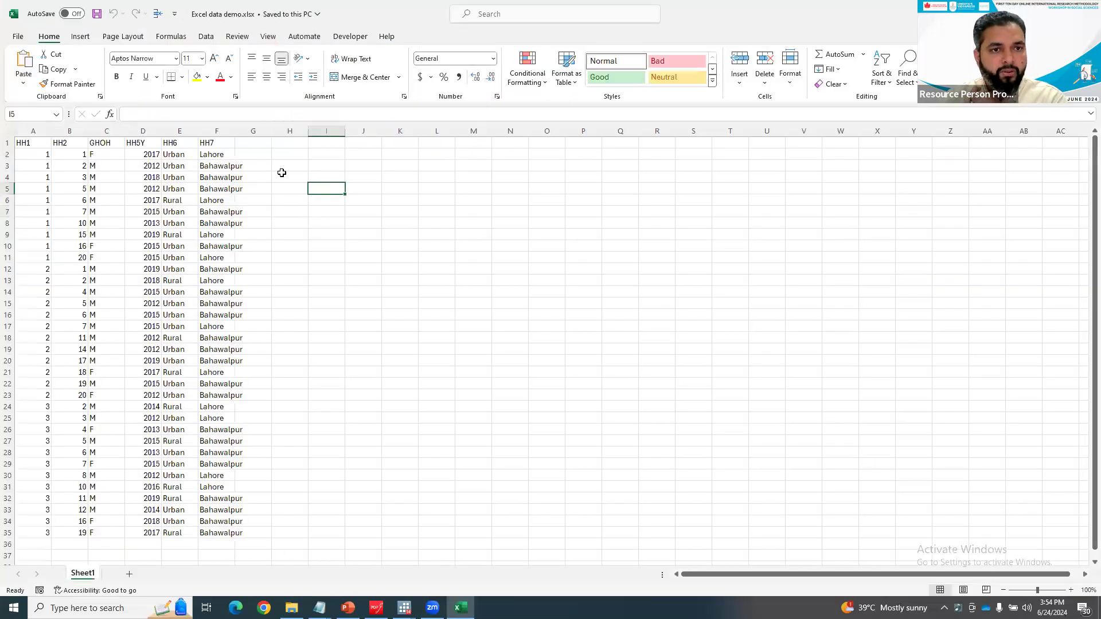
- Examine the column headings and data rows of Sheet1, and return to the third Stata window
left_click(186, 188)
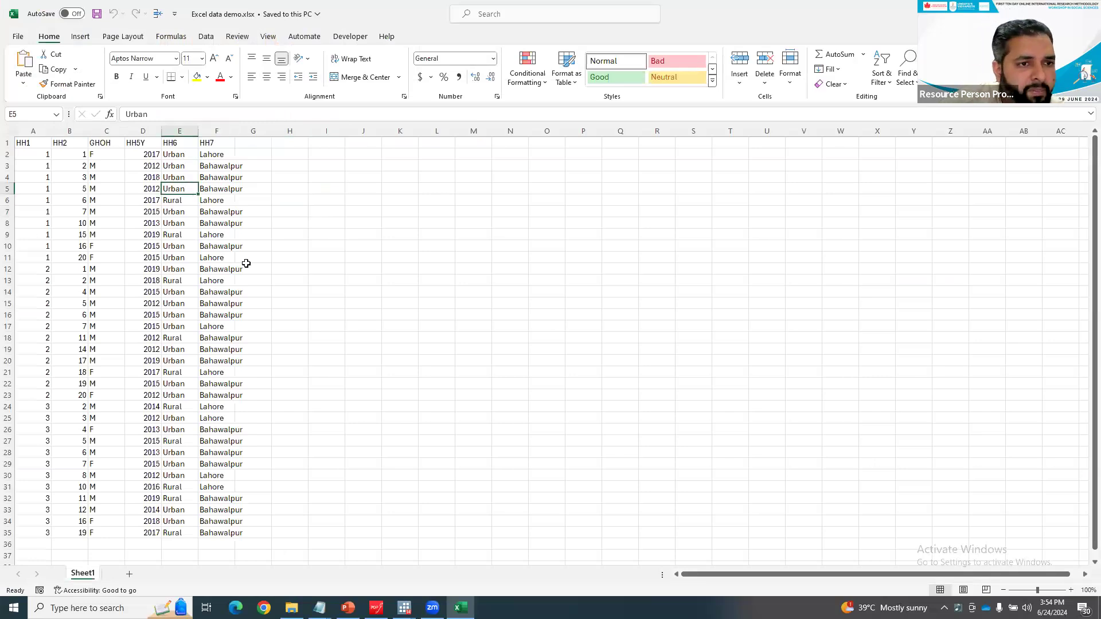
scroll(246, 263, "down", 1)
scroll(34, 158, "up", 1)
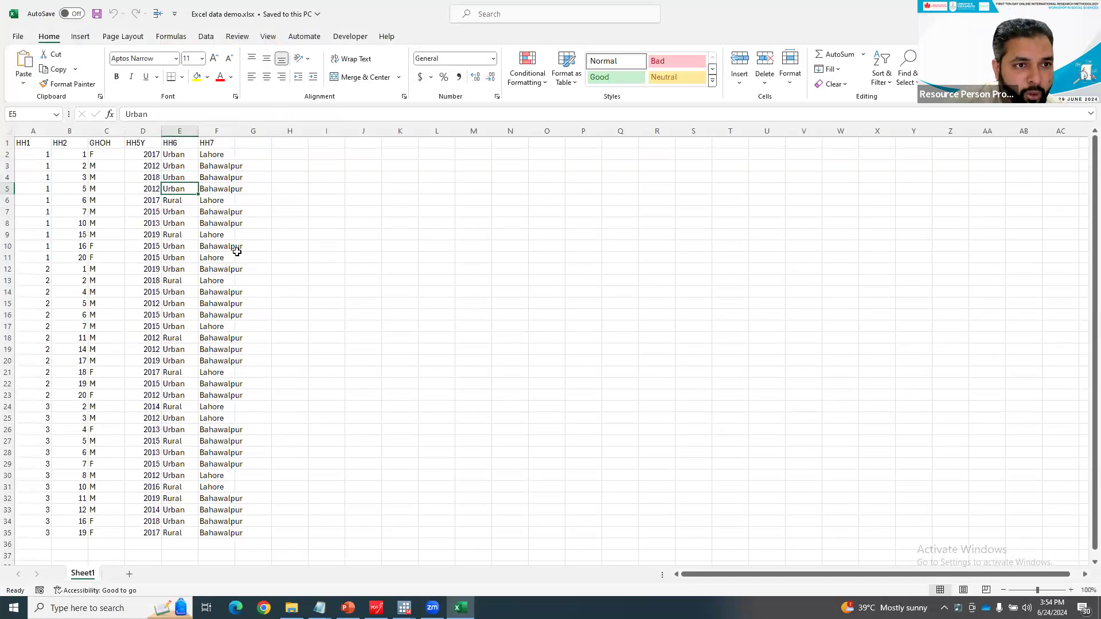
left_click(45, 143)
left_click(71, 148)
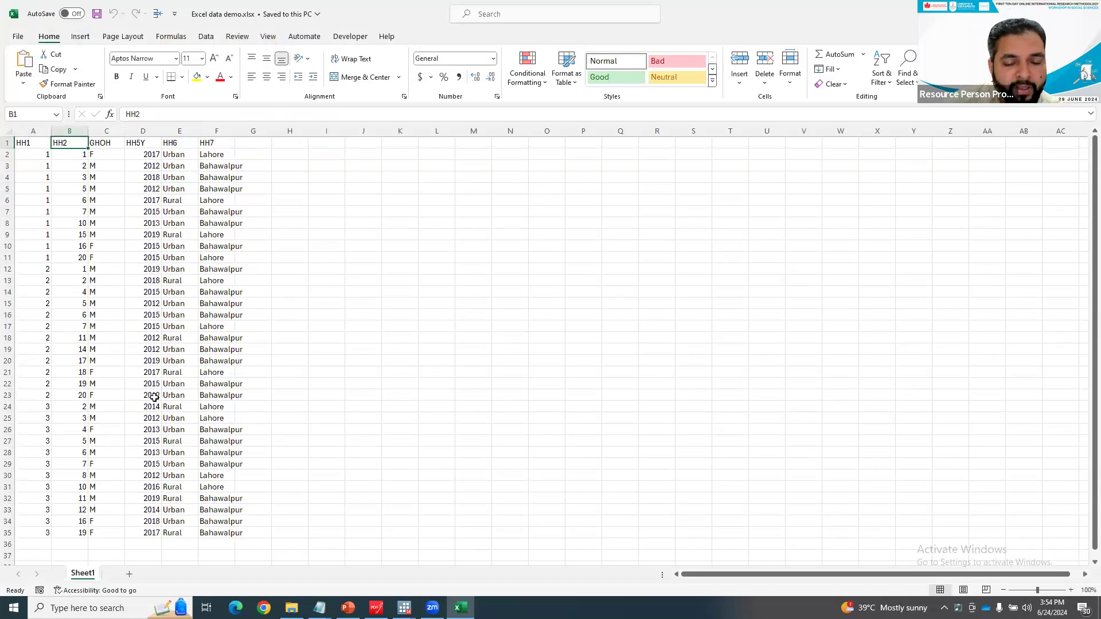
left_click(404, 608)
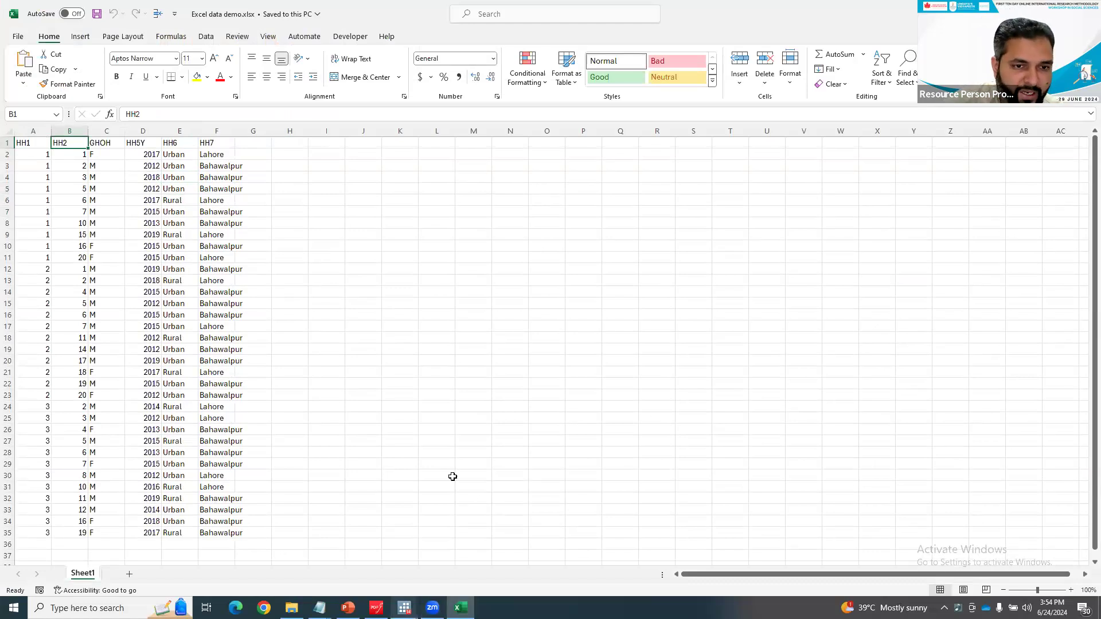
left_click(302, 303)
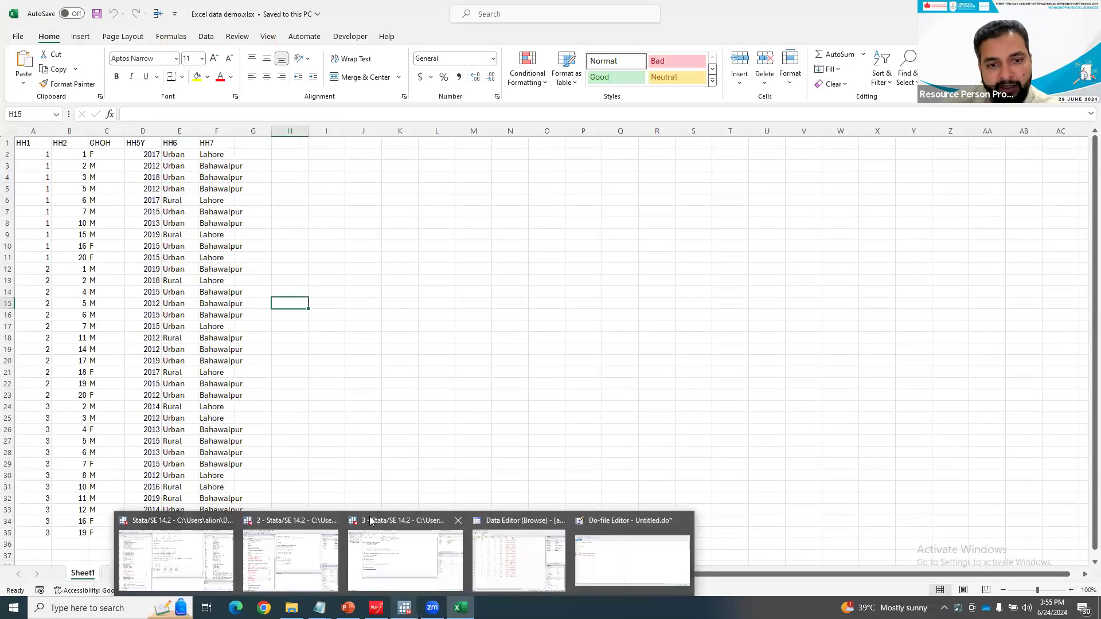
left_click(456, 517)
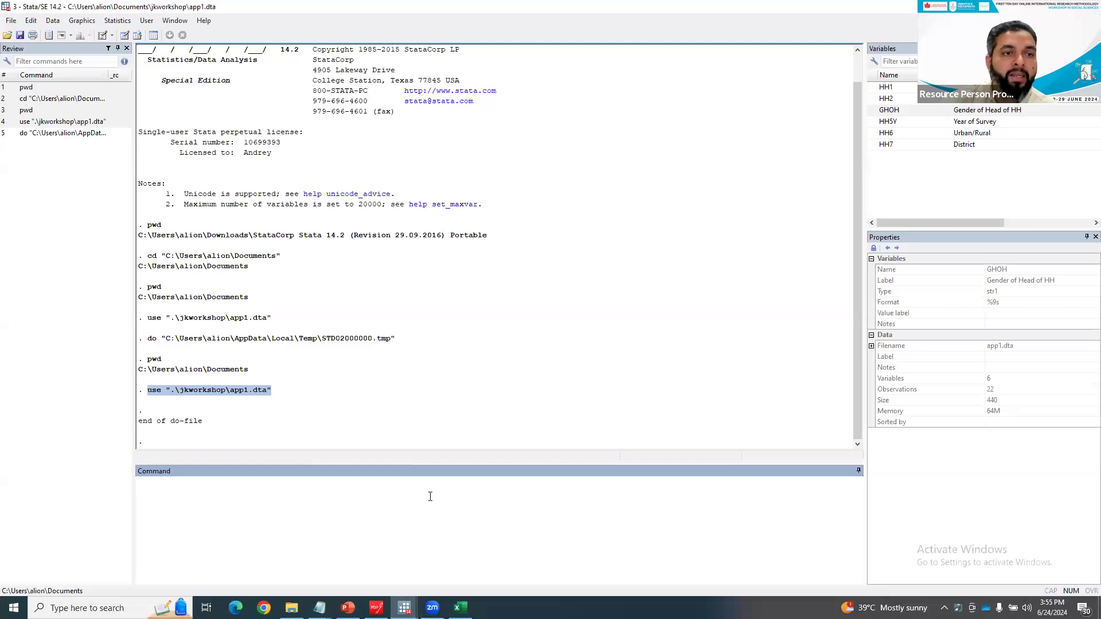
left_click(13, 21)
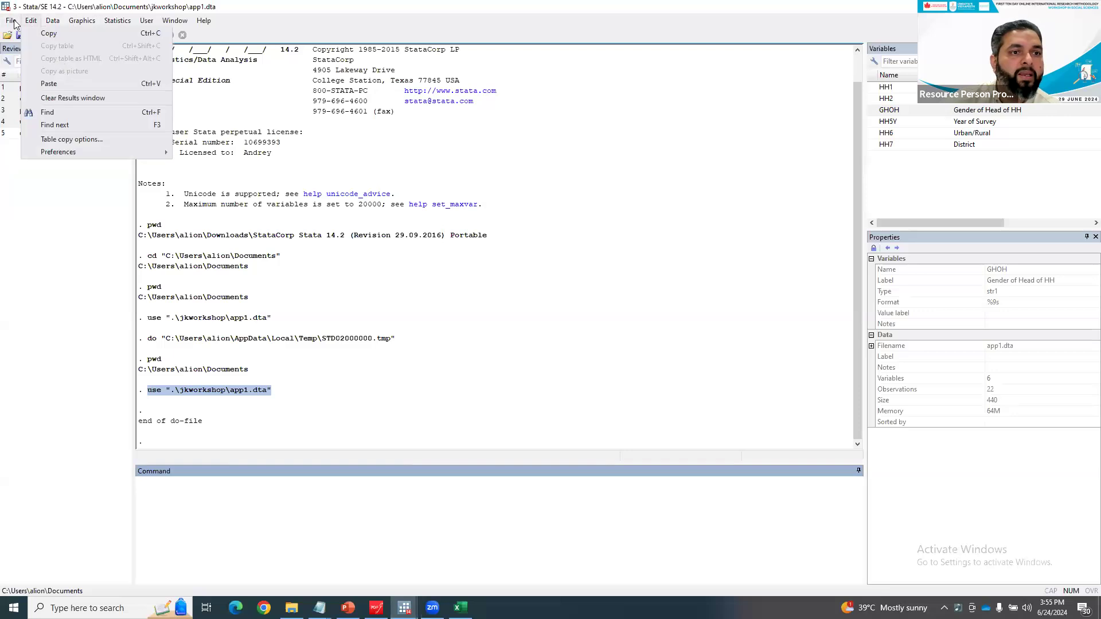
mouse_move(44, 141)
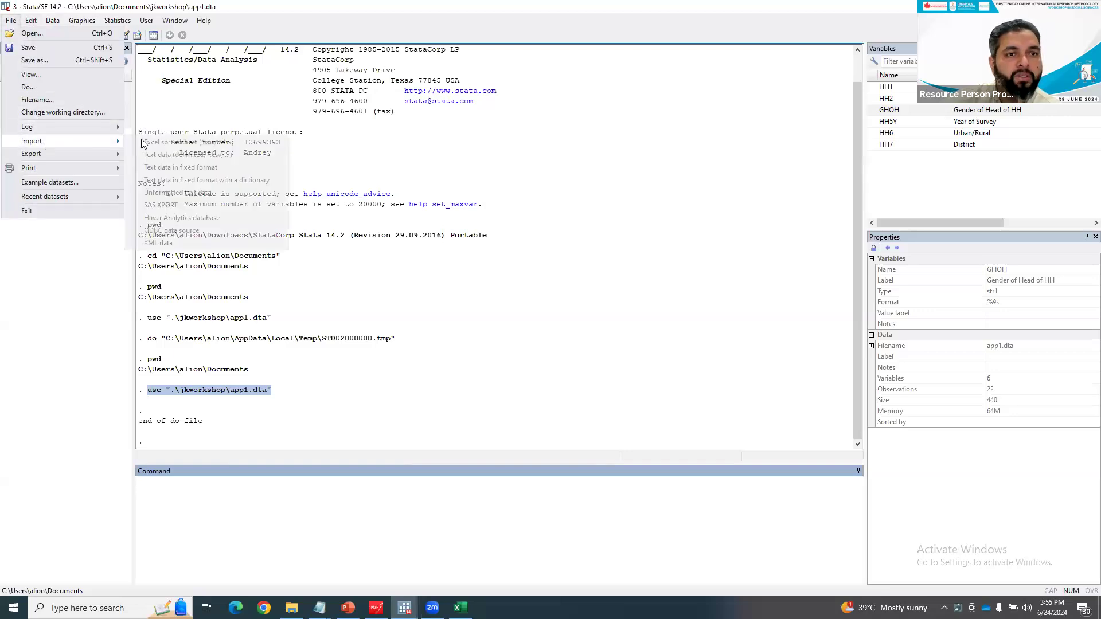
left_click(174, 141)
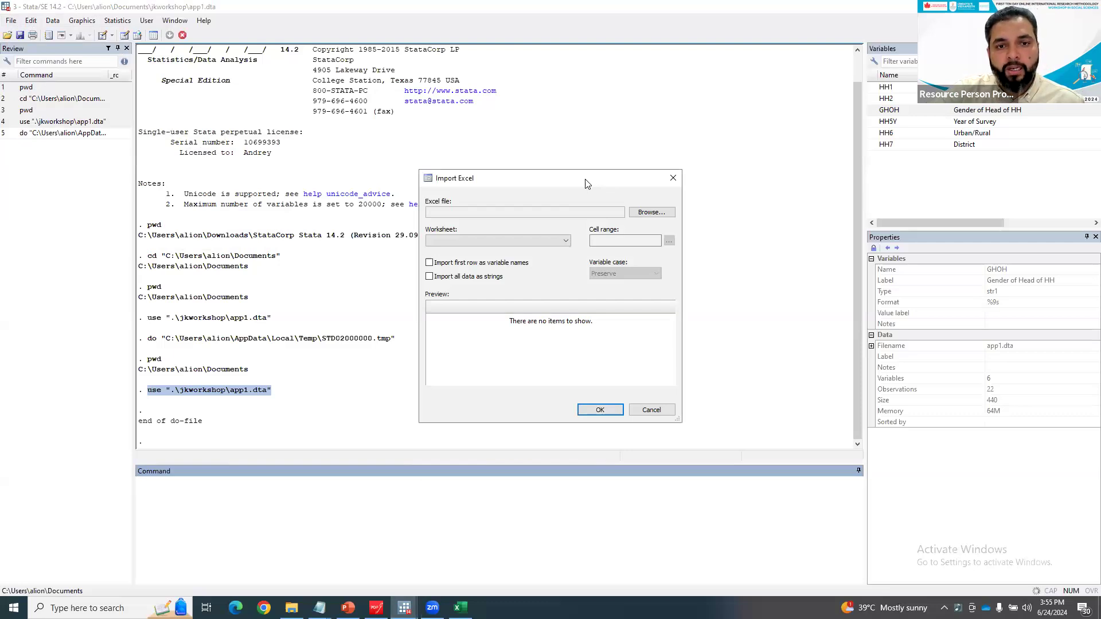
left_click_drag(586, 184, 571, 134)
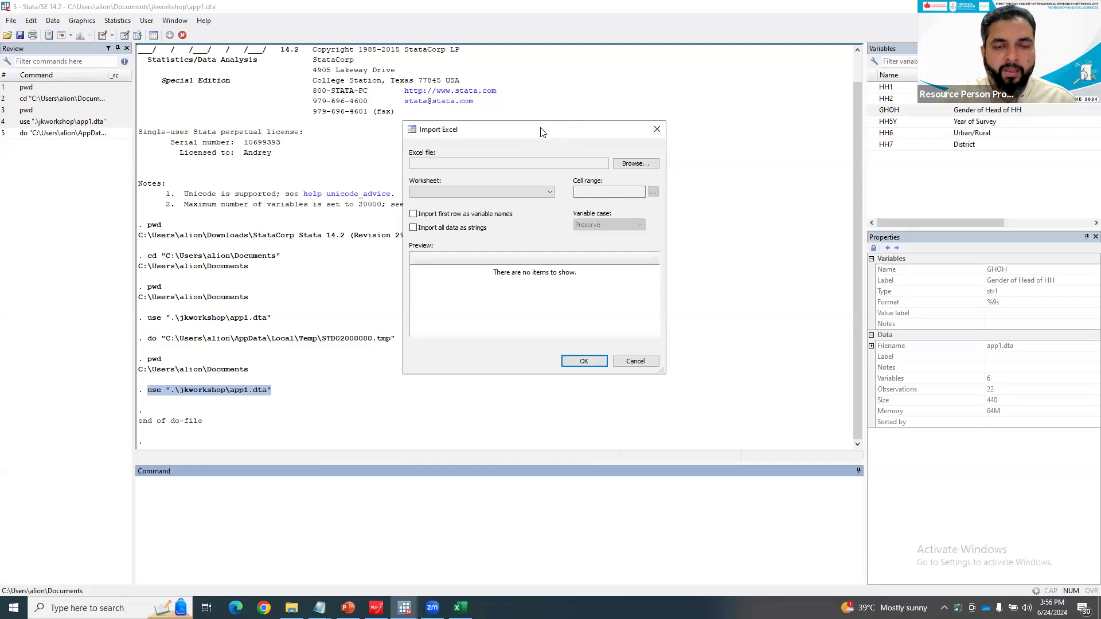
left_click_drag(542, 133, 507, 133)
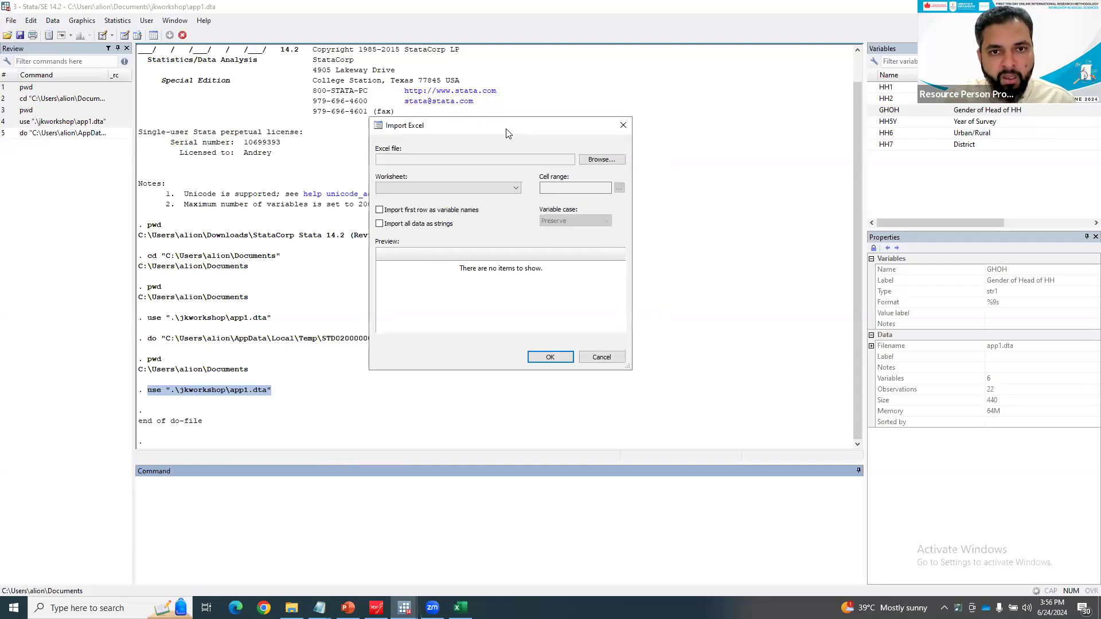
left_click(623, 125)
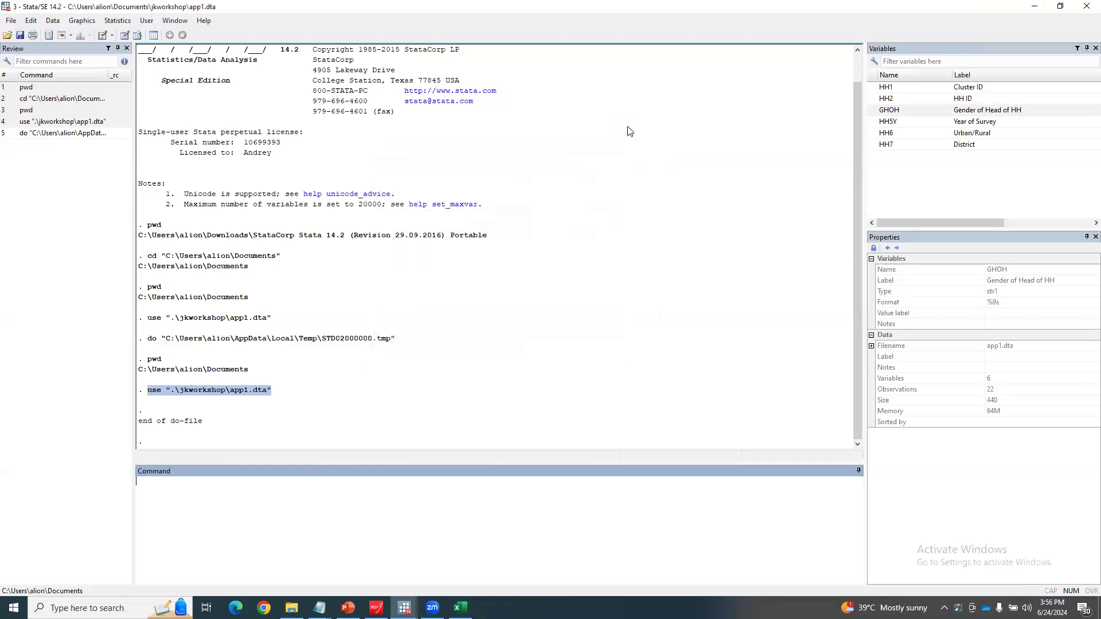
- Start an Excel spreadsheet import and choose Excel data demo.xlsx from the jkworkshop folder as the source file
left_click(11, 20)
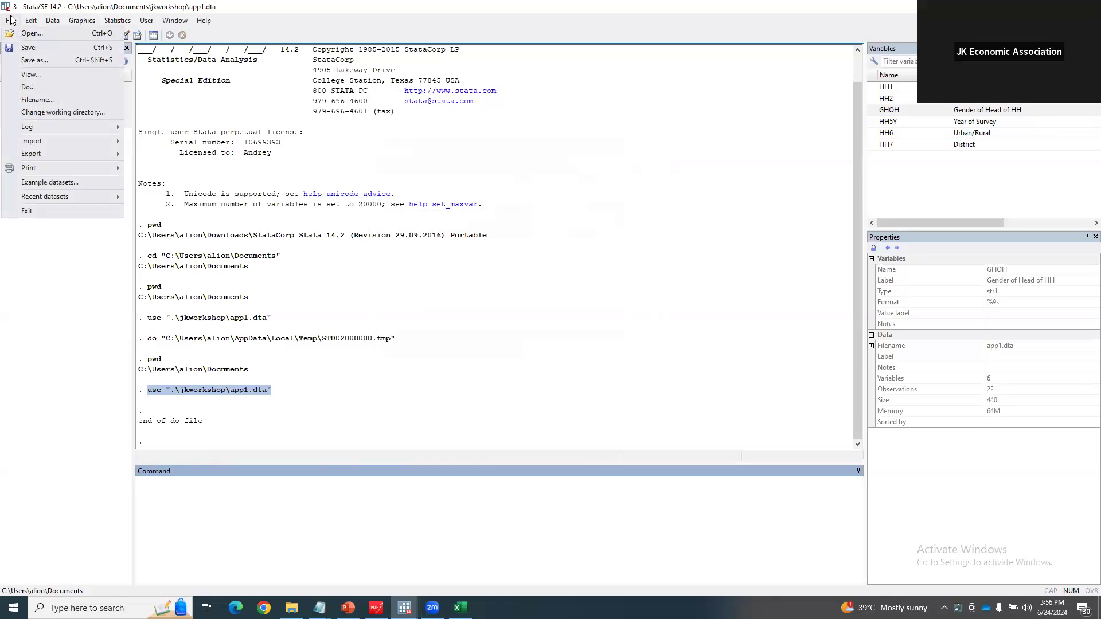
left_click(11, 21)
left_click(11, 21)
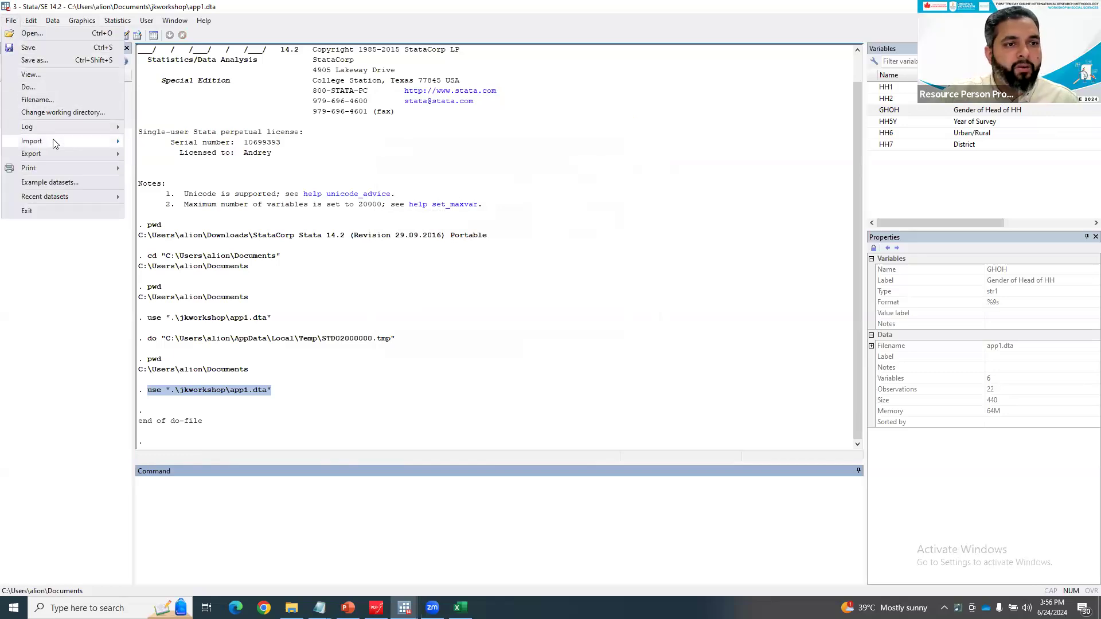
mouse_move(55, 144)
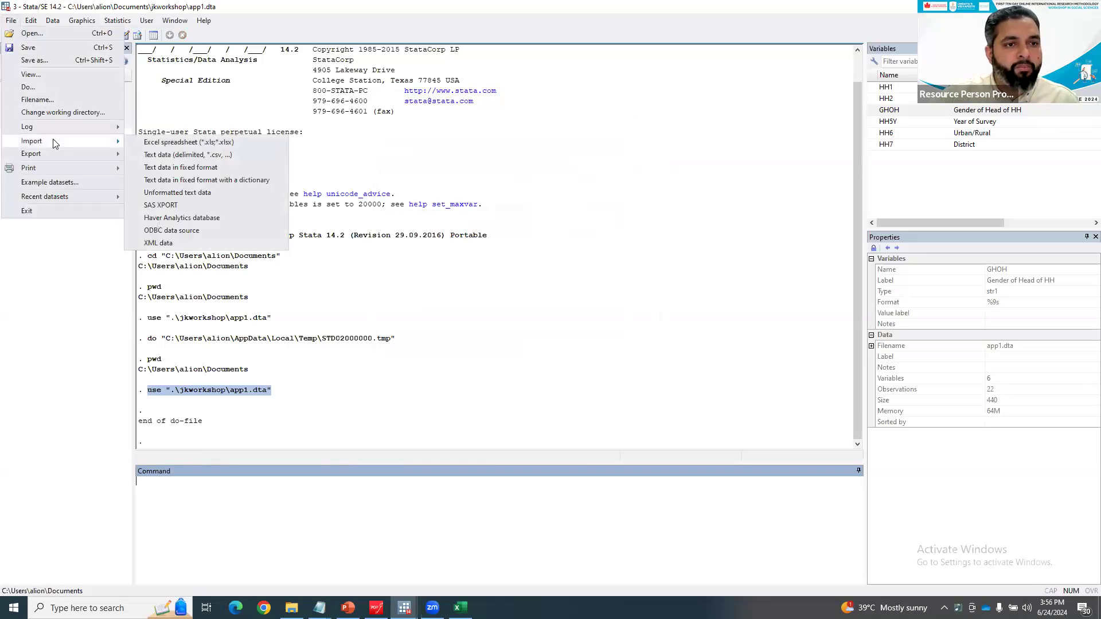
left_click(221, 148)
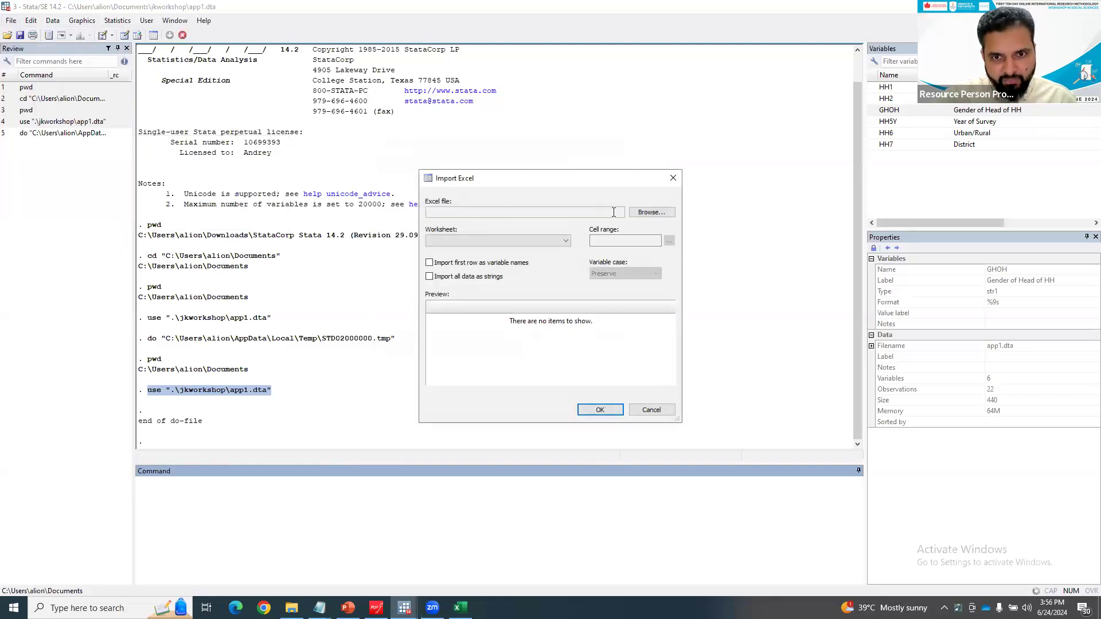
left_click(651, 214)
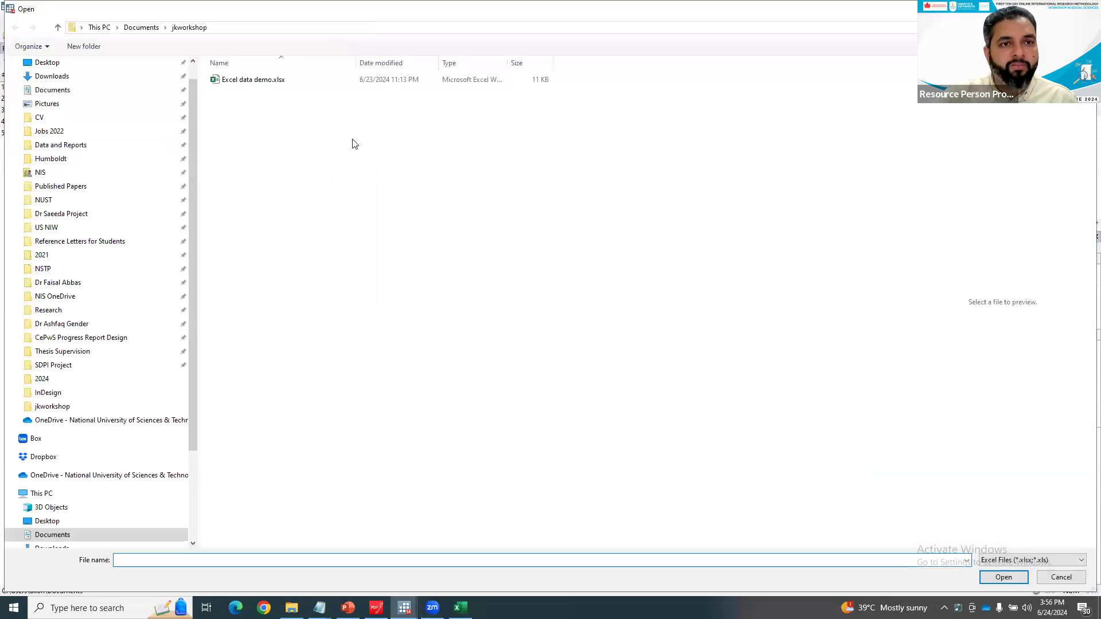
left_click(276, 80)
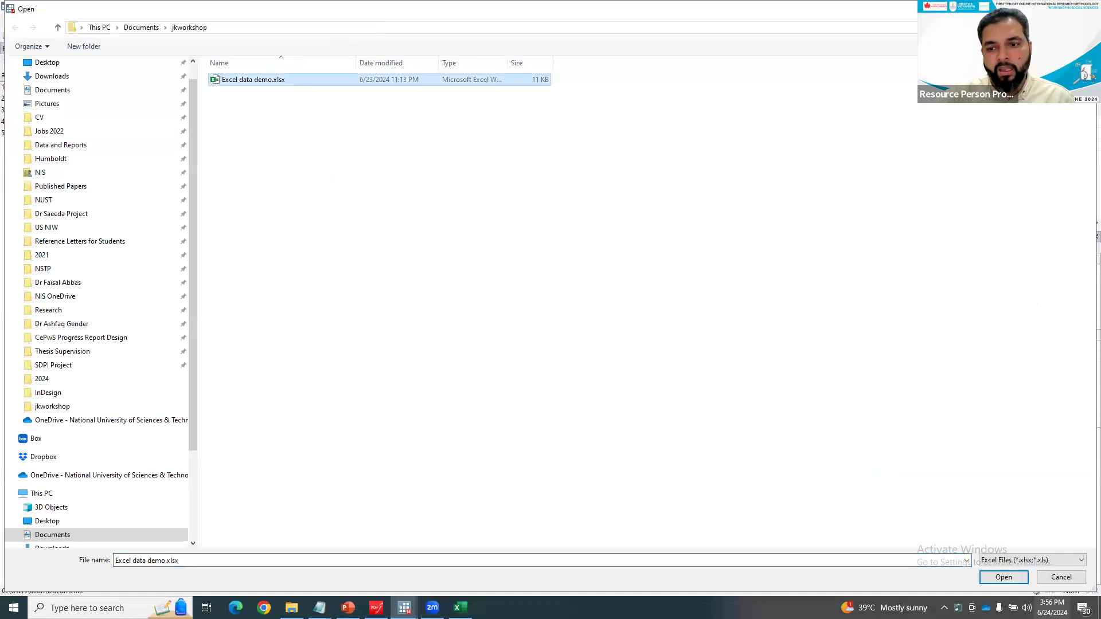
left_click(1009, 581)
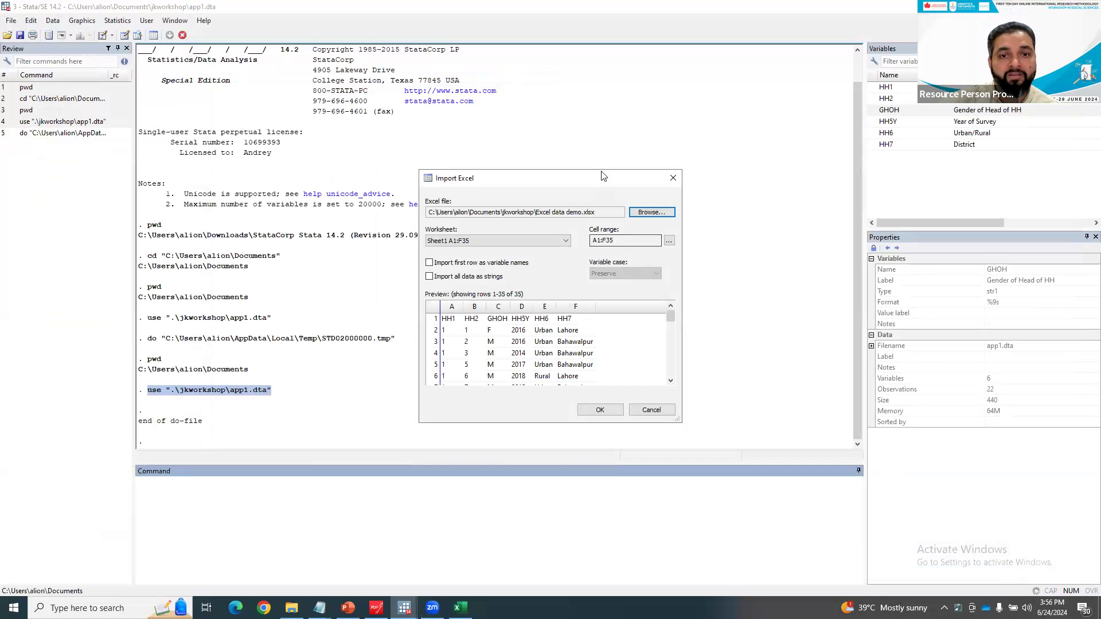
- Enlarge the import preview and import Sheet1 A1:F35 without using the first row as variable names, replacing the data in memory
left_click_drag(605, 179, 591, 78)
left_click_drag(661, 319, 794, 421)
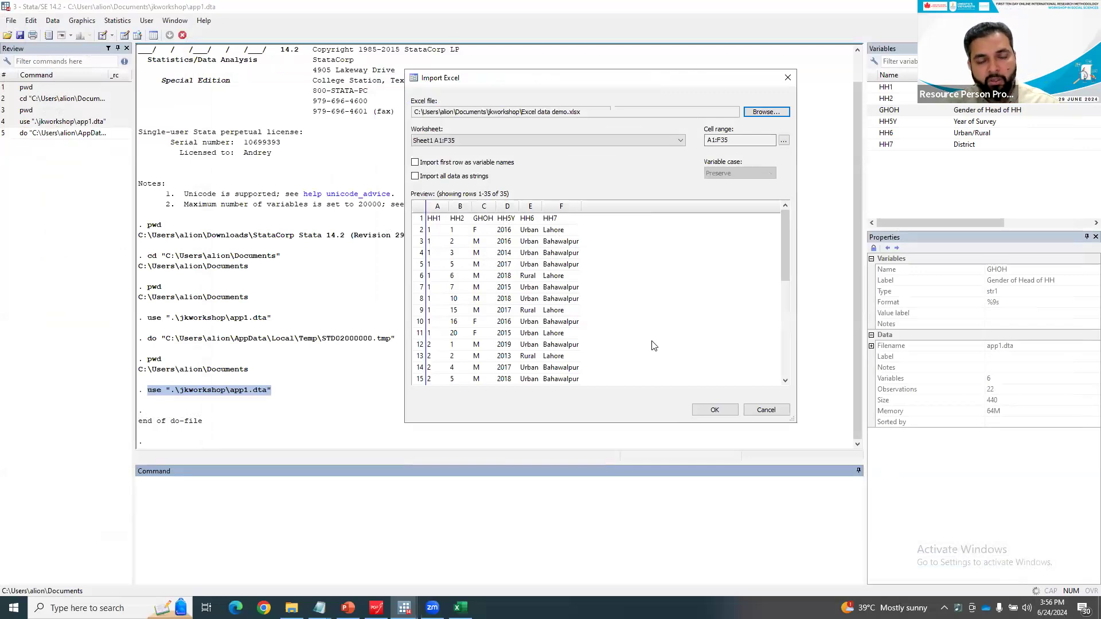
left_click(715, 411)
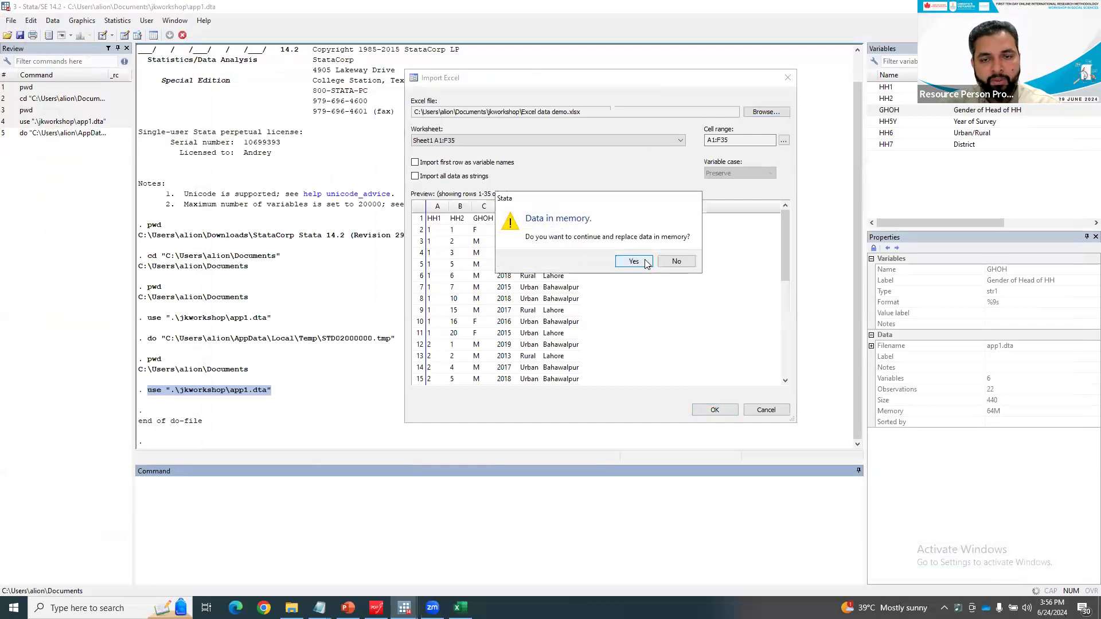
left_click(648, 265)
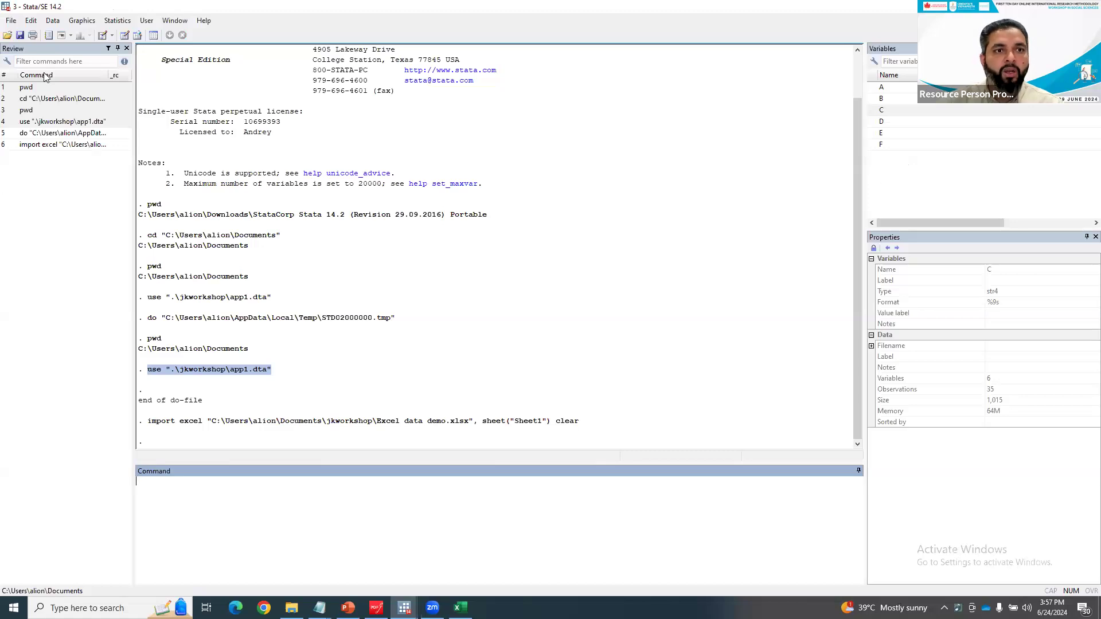
- Browse the imported dataset and examine its first row of headings and the remaining rows under variables A to F
left_click(138, 35)
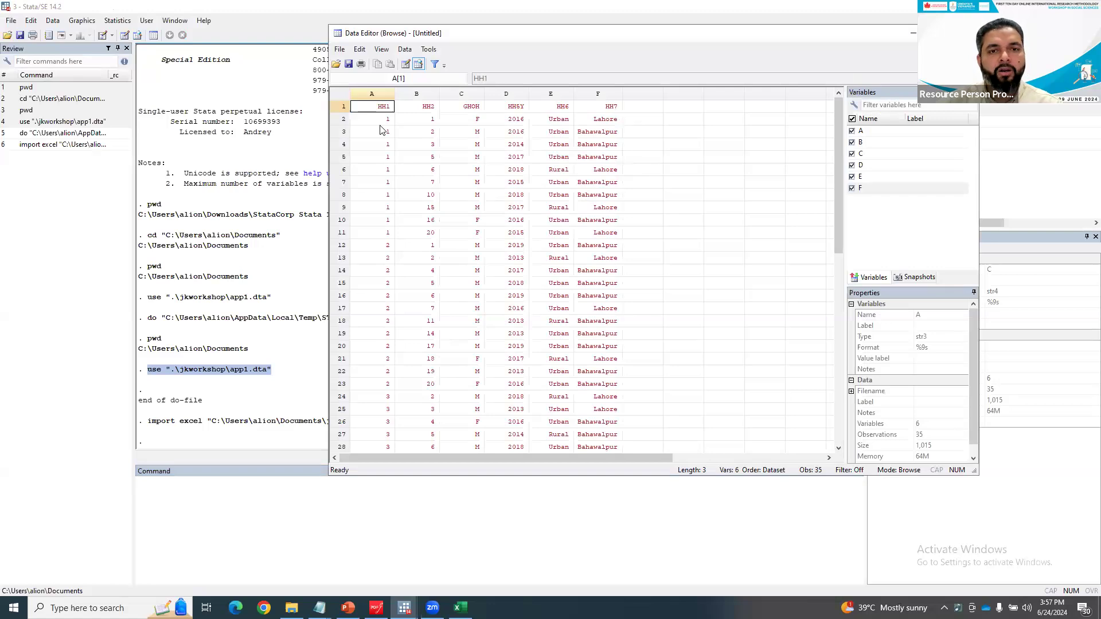
left_click_drag(602, 107, 396, 109)
left_click(372, 109)
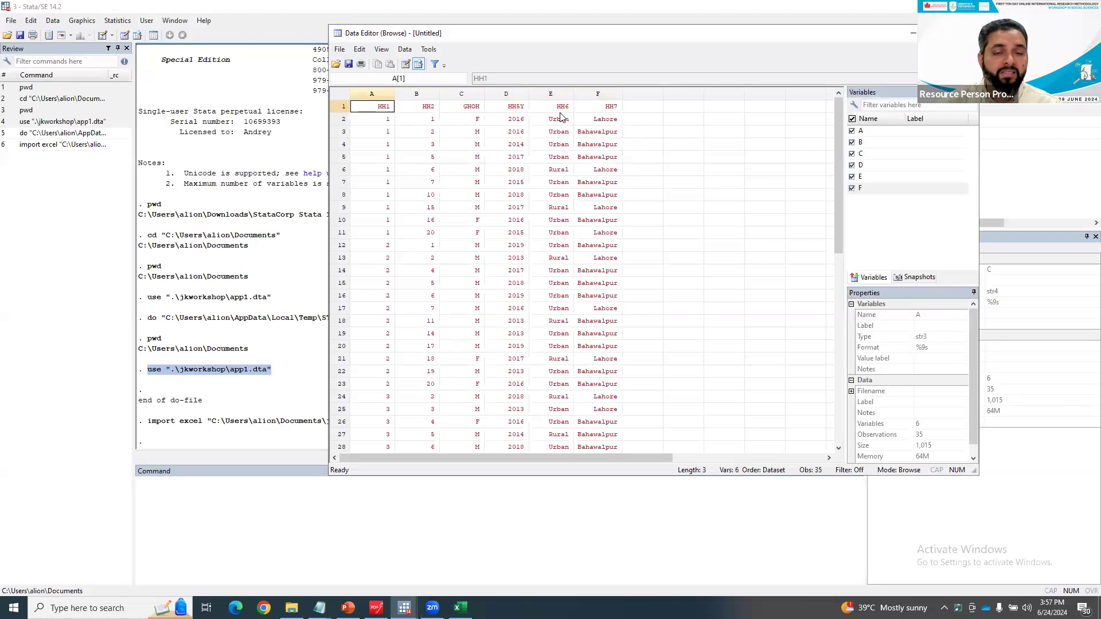
scroll(595, 263, "down", 3)
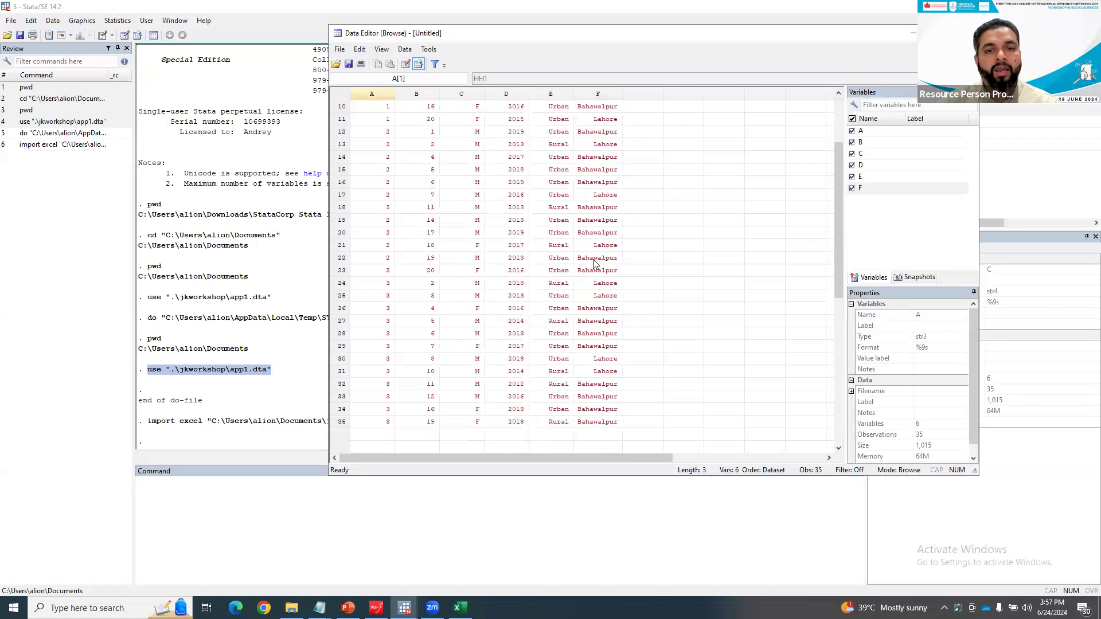
scroll(595, 263, "up", 3)
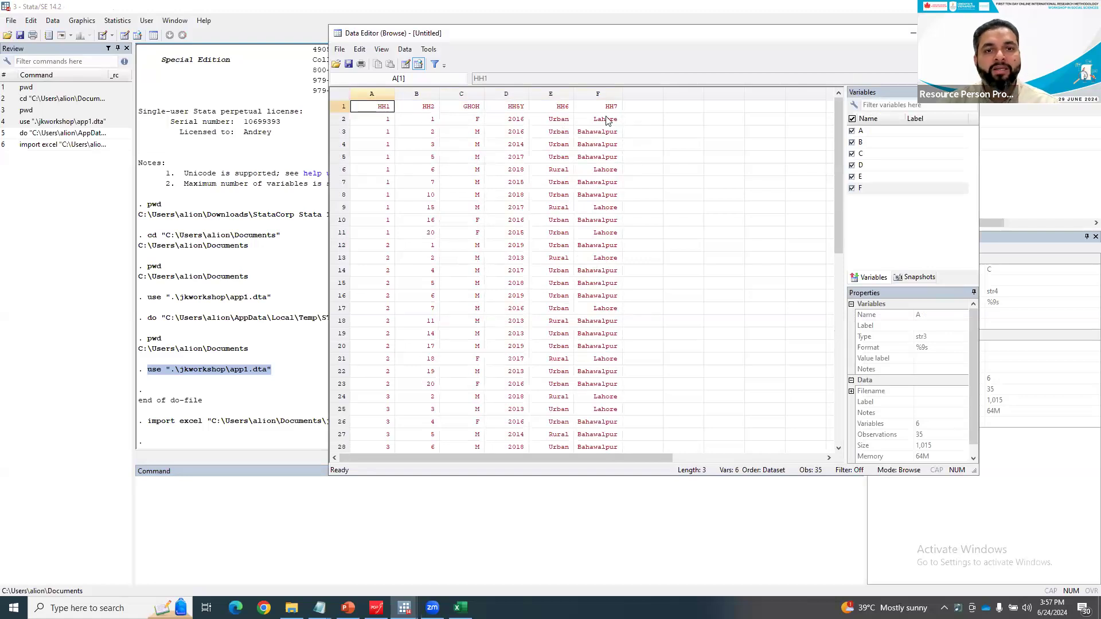
scroll(557, 306, "down", 4)
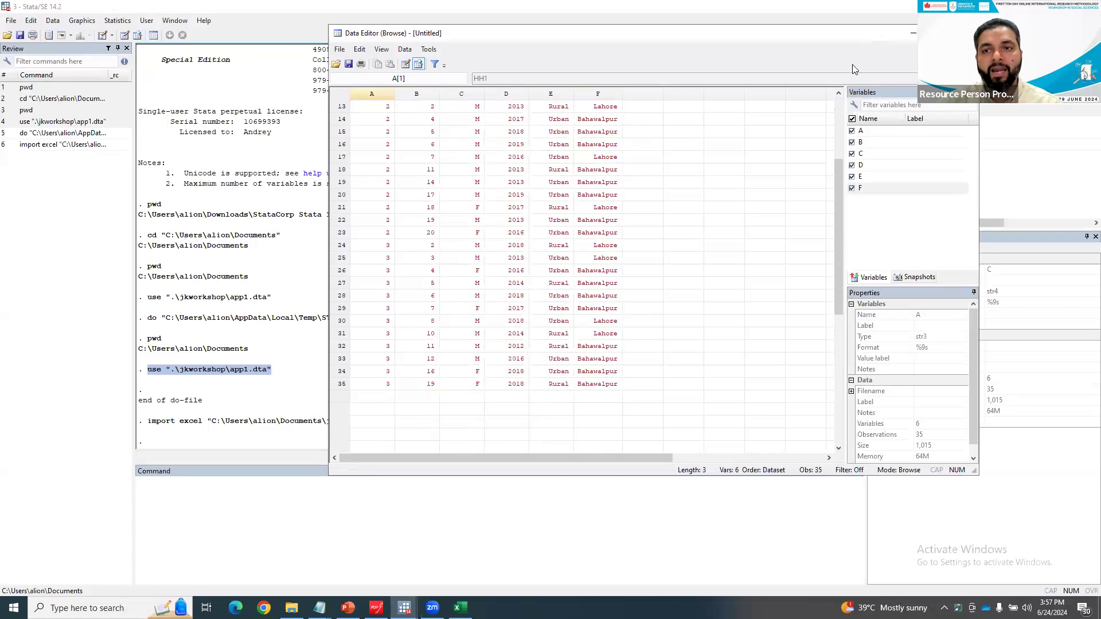
left_click_drag(850, 34, 816, 61)
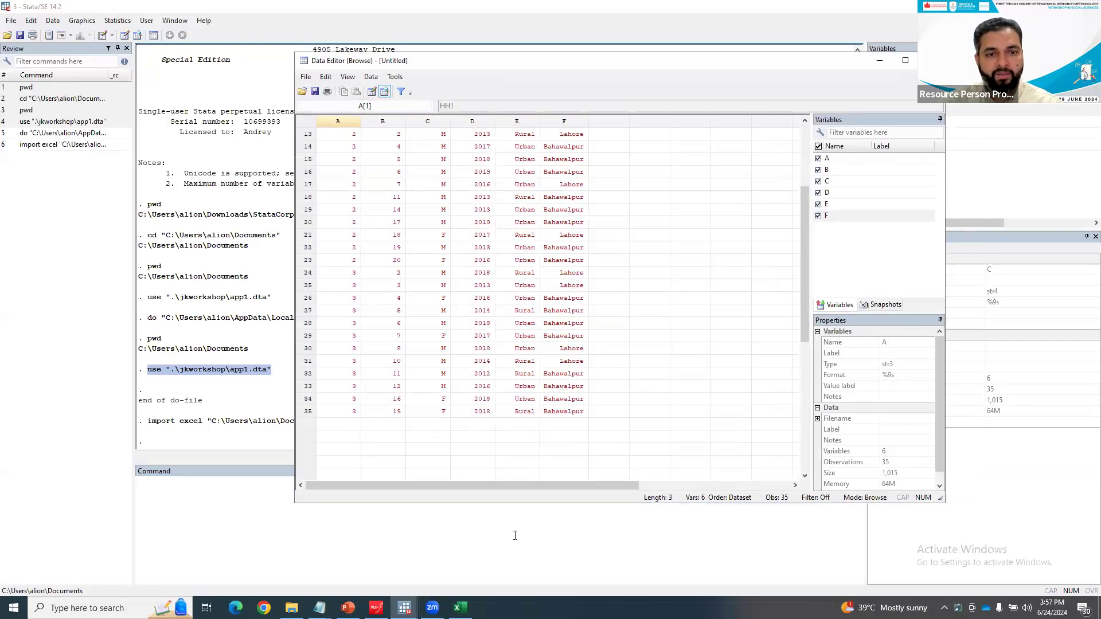
- Return to the main Stata window and remove the dataset from memory with the clear command
left_click(515, 536)
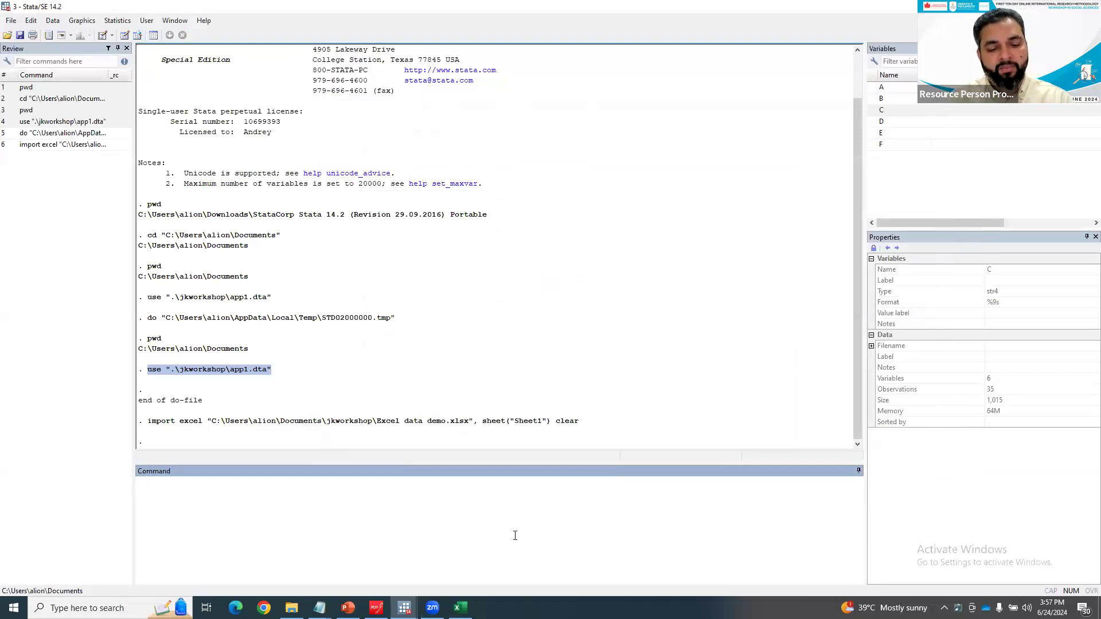
type("cl")
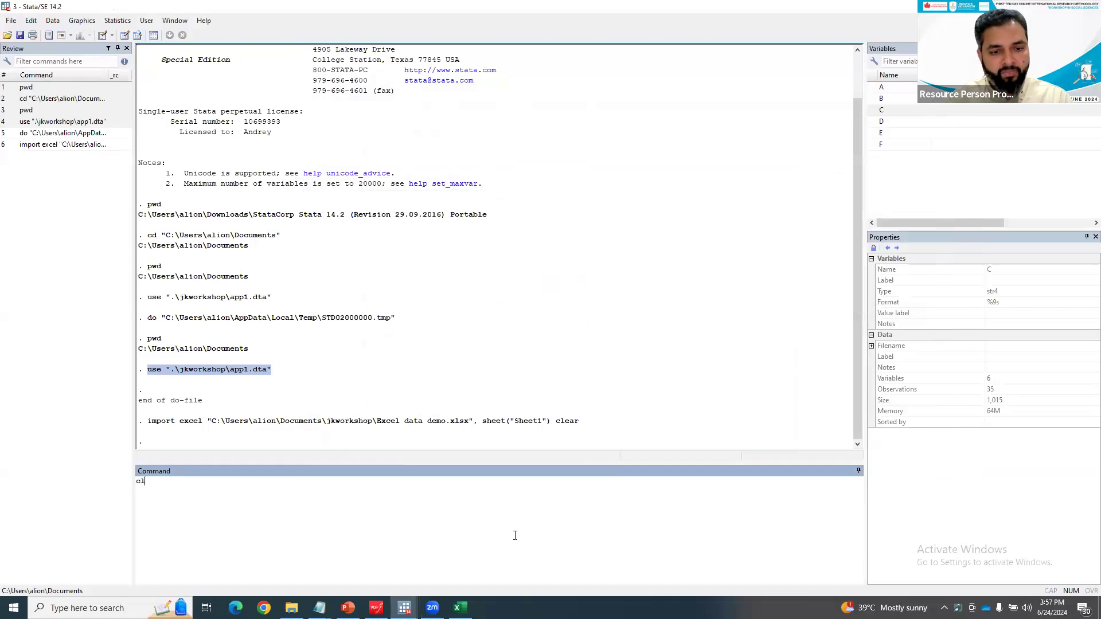
type("ear")
key("Return")
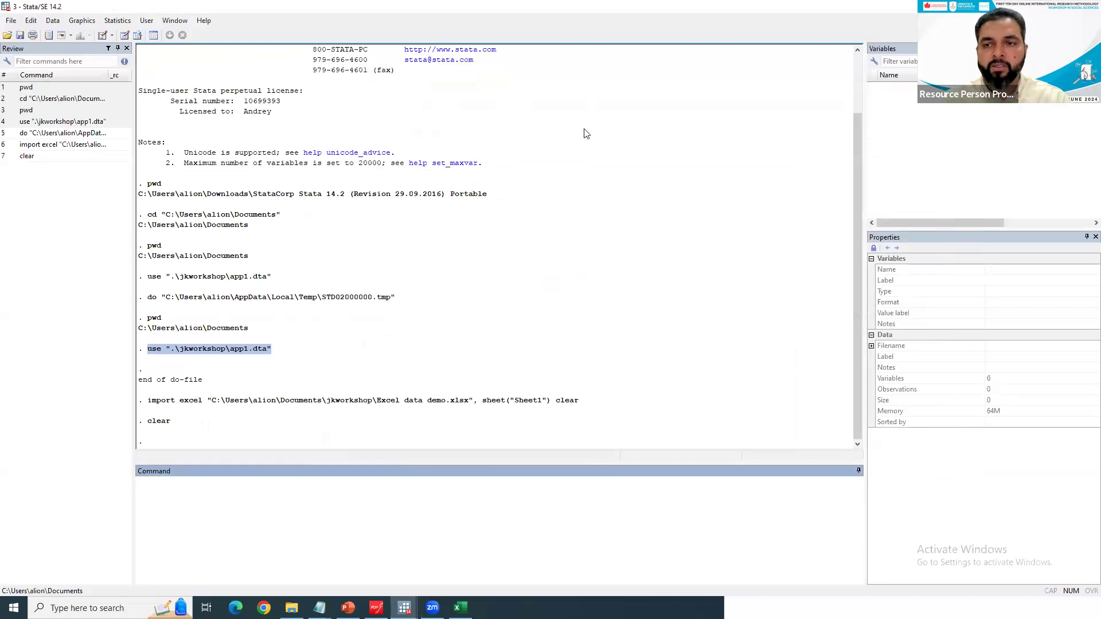
- Start a new Excel spreadsheet import with Excel data demo.xlsx from the jkworkshop folder as the source file
left_click(11, 20)
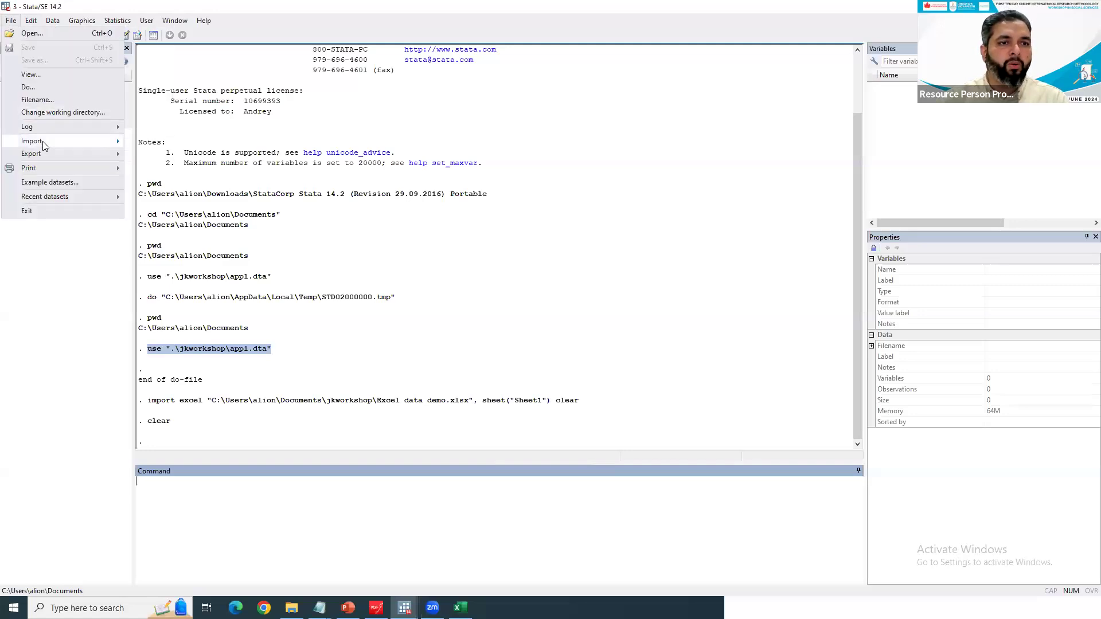
mouse_move(44, 143)
left_click(167, 147)
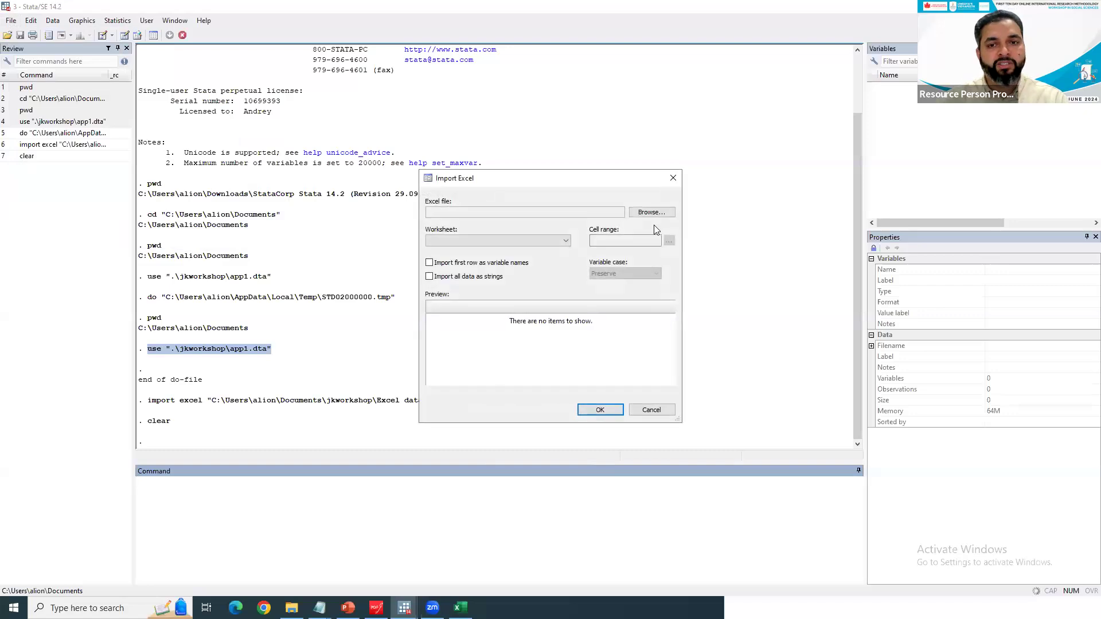
left_click(649, 213)
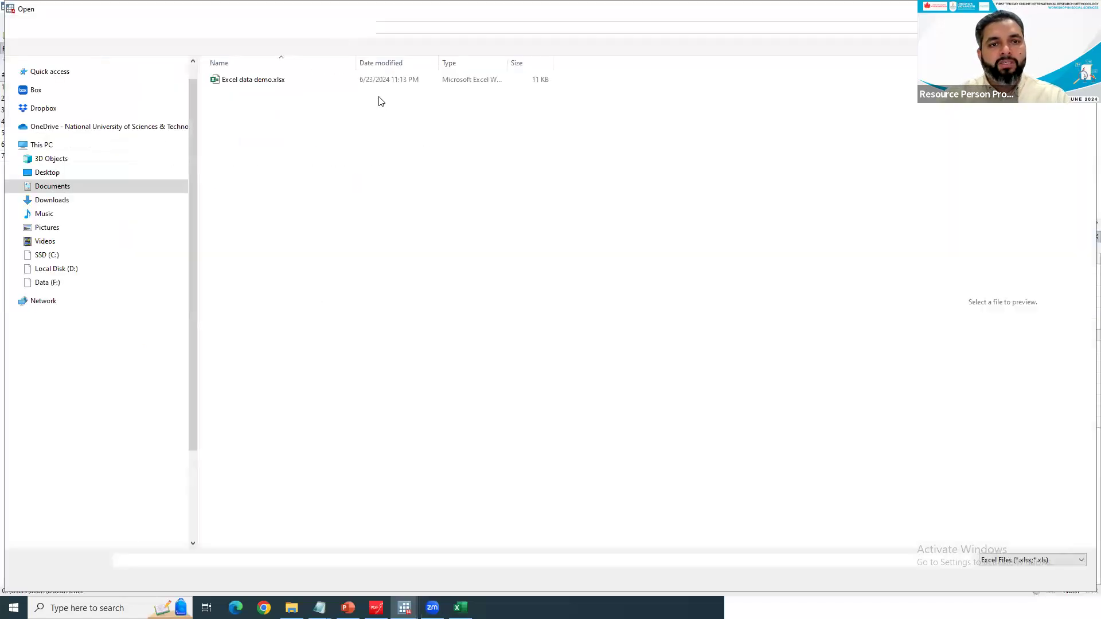
left_click(377, 82)
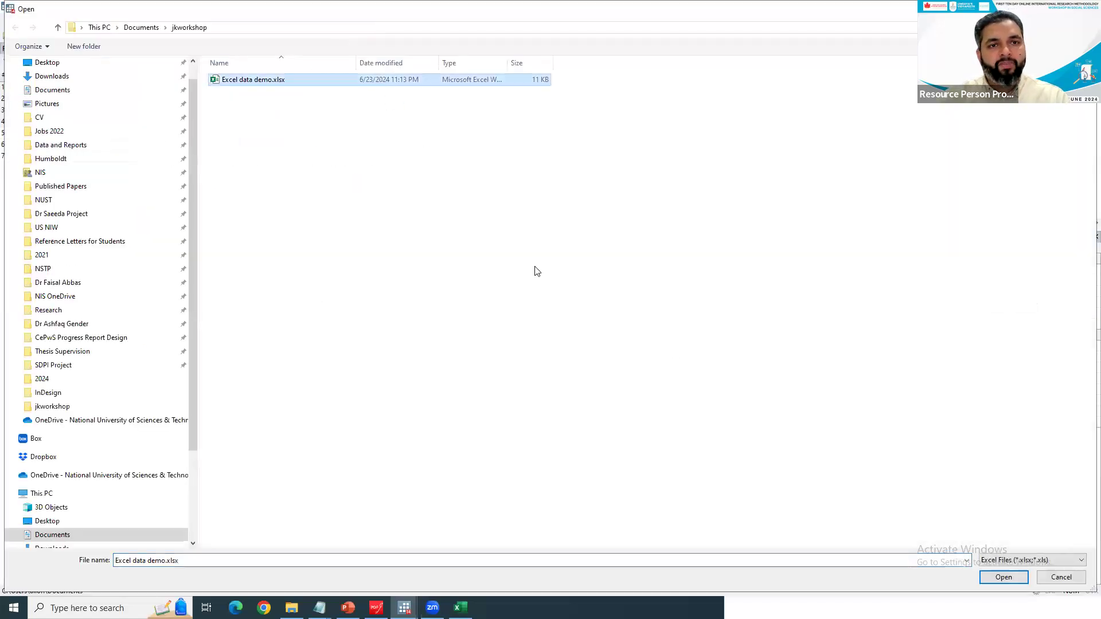
left_click(1020, 581)
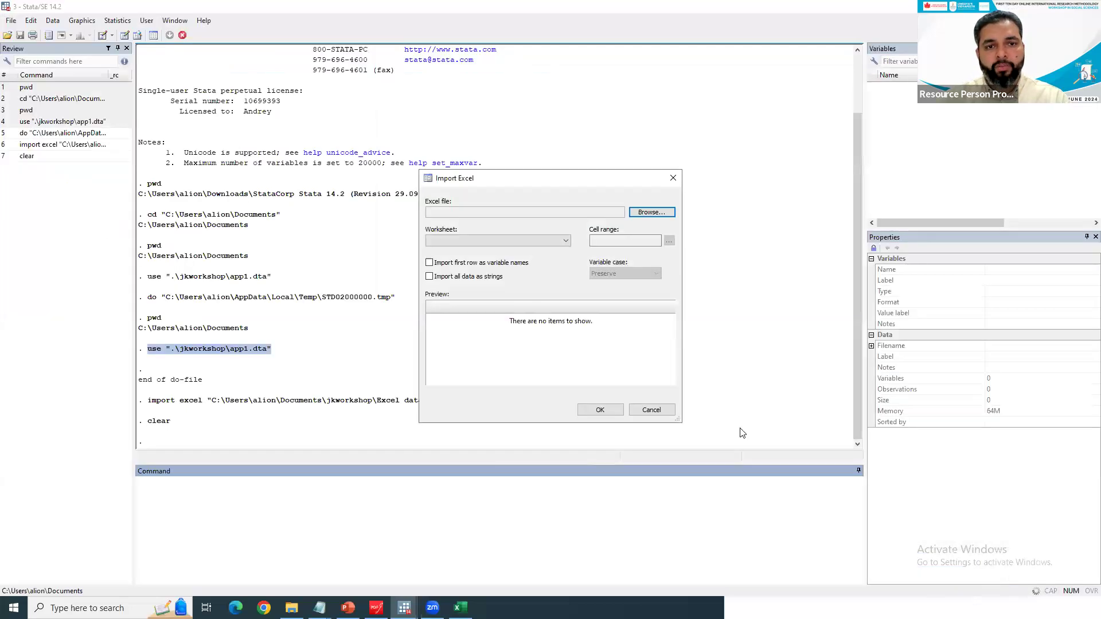
- Set the first row to be imported as variable names and import Sheet1 A1:F35
left_click(429, 264)
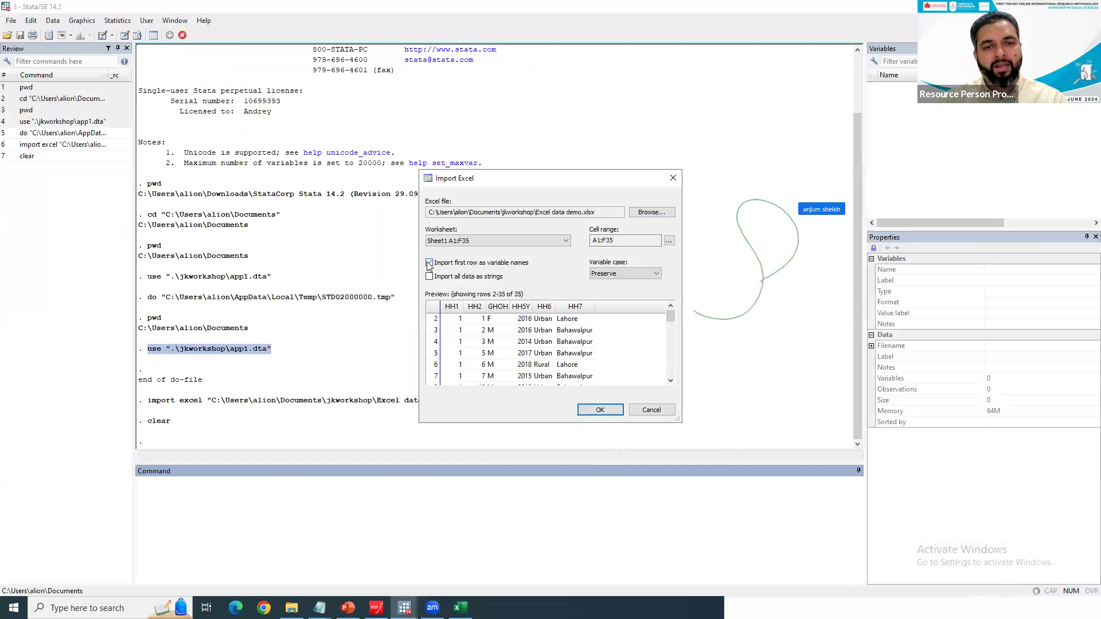
left_click(429, 263)
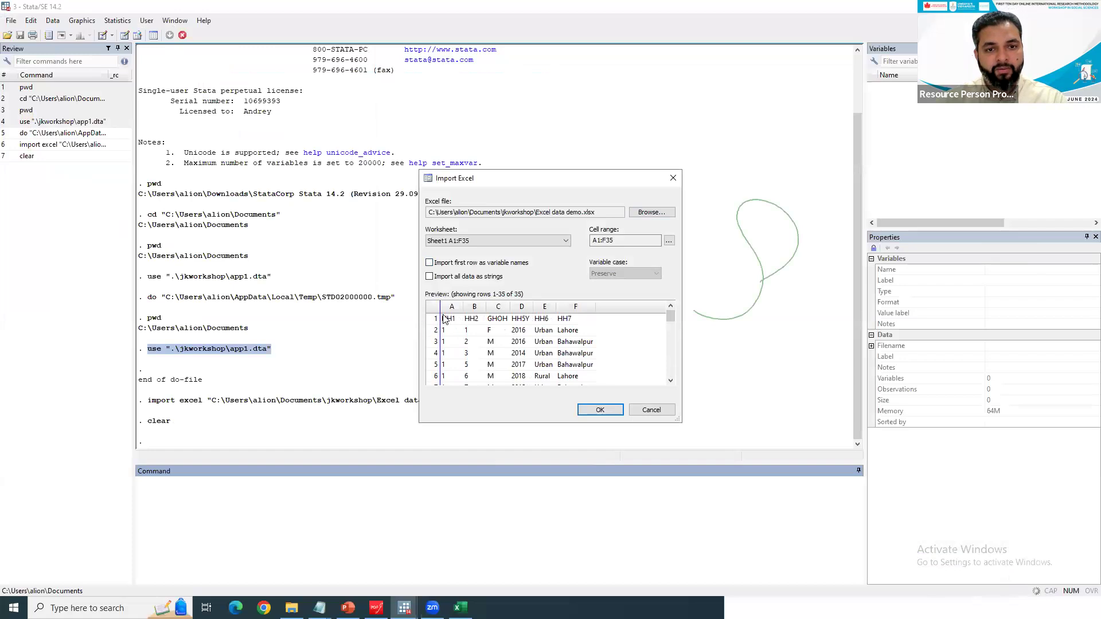
left_click(429, 263)
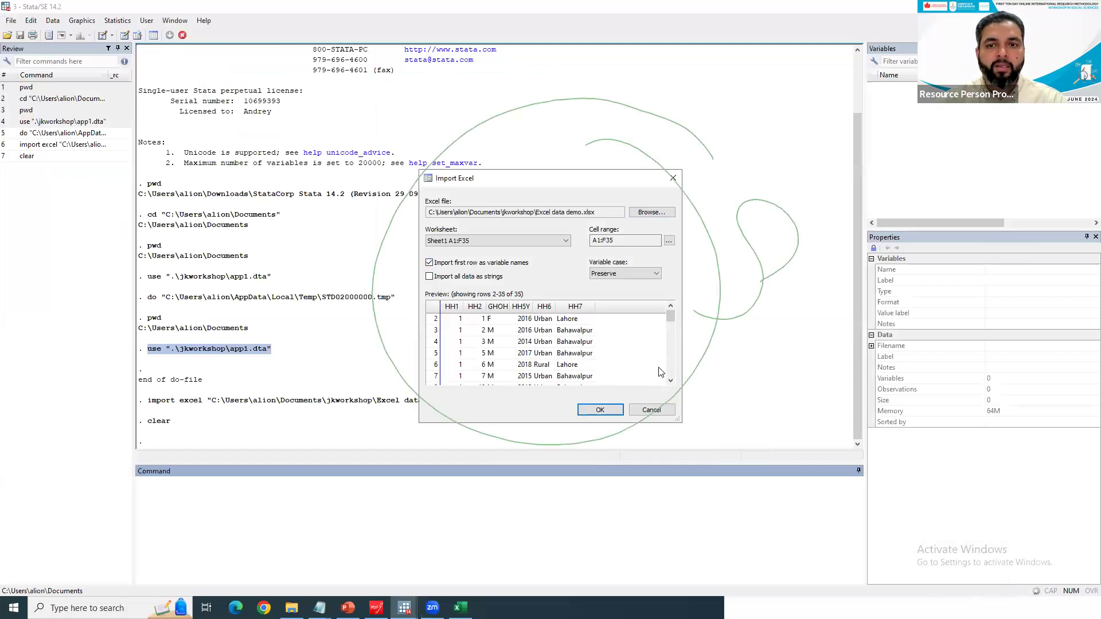
left_click(602, 411)
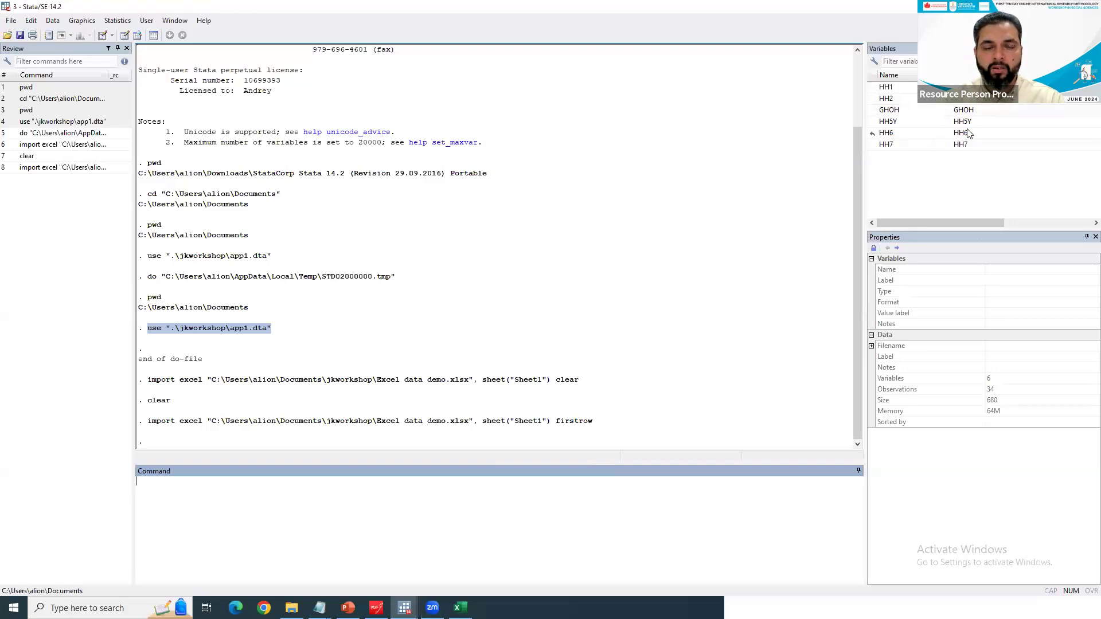
- Browse the reimported dataset, check the values under HH2 and GHOH, and close the data browser
left_click(138, 35)
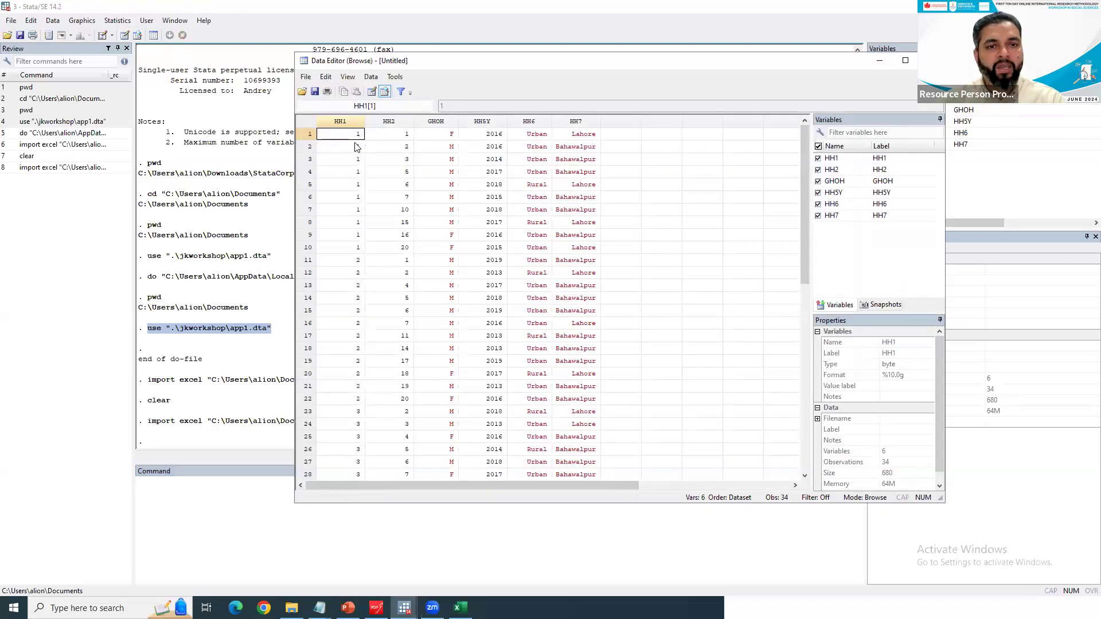
left_click_drag(404, 171, 404, 222)
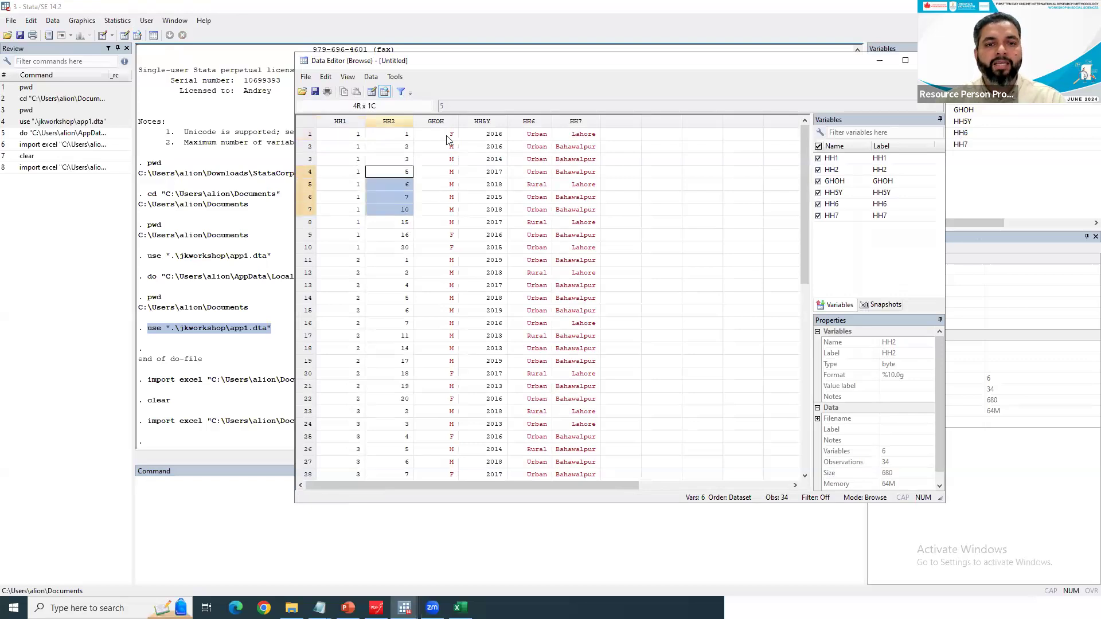
left_click_drag(451, 136, 450, 209)
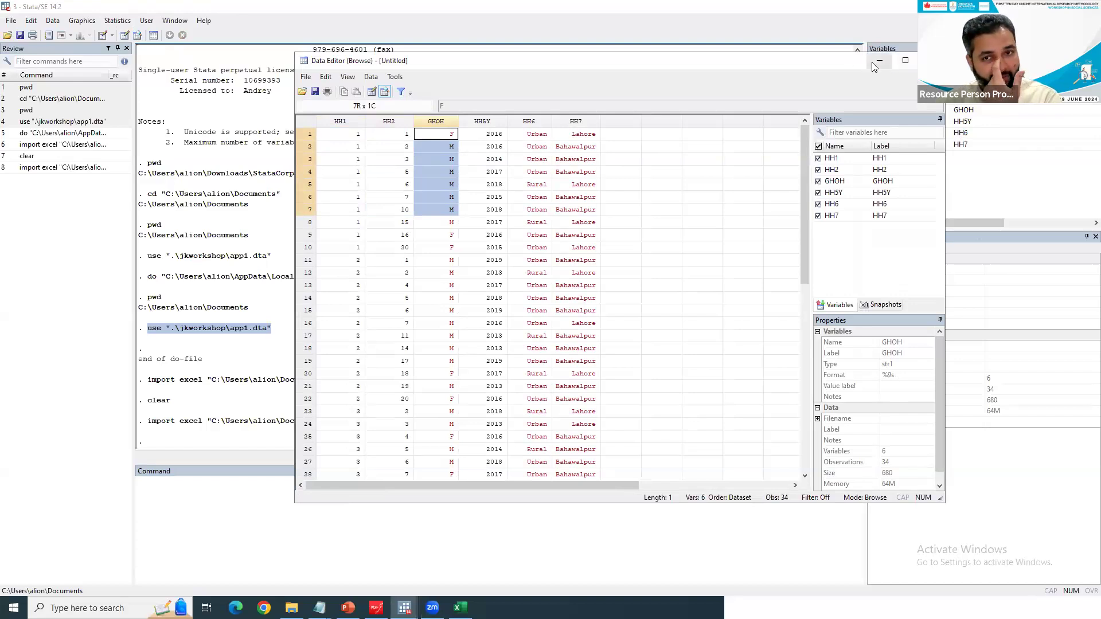
left_click(930, 60)
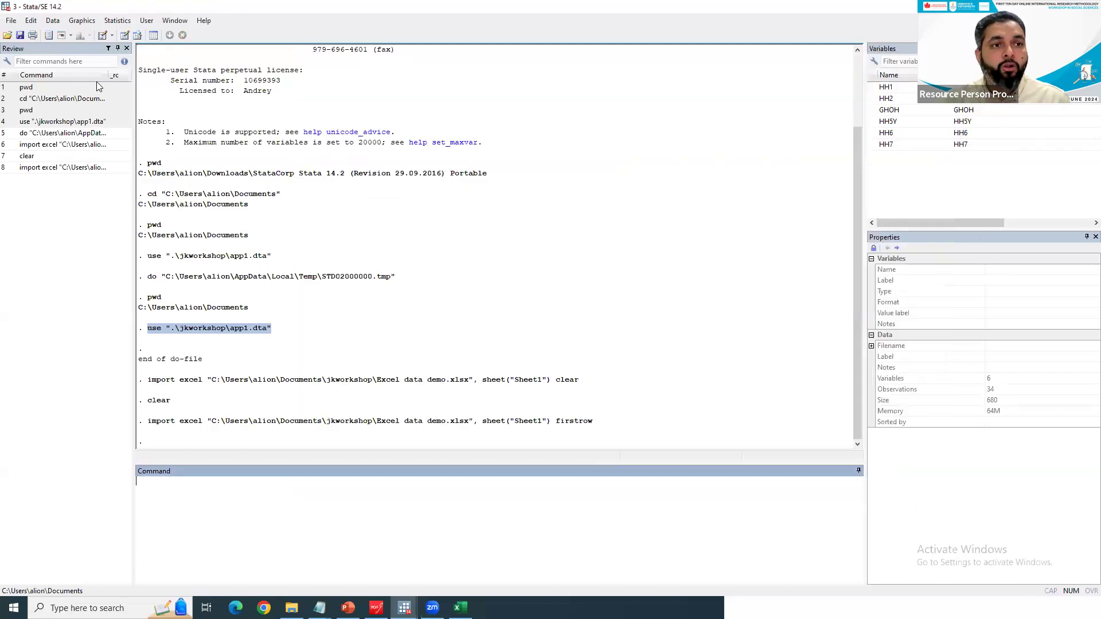
left_click(12, 20)
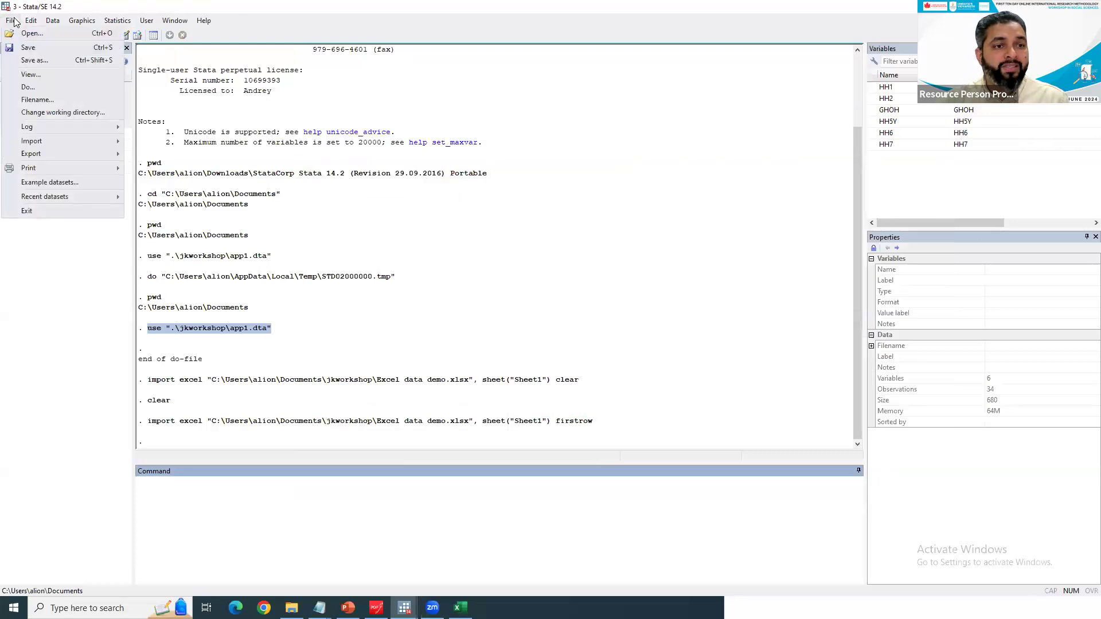
mouse_move(44, 140)
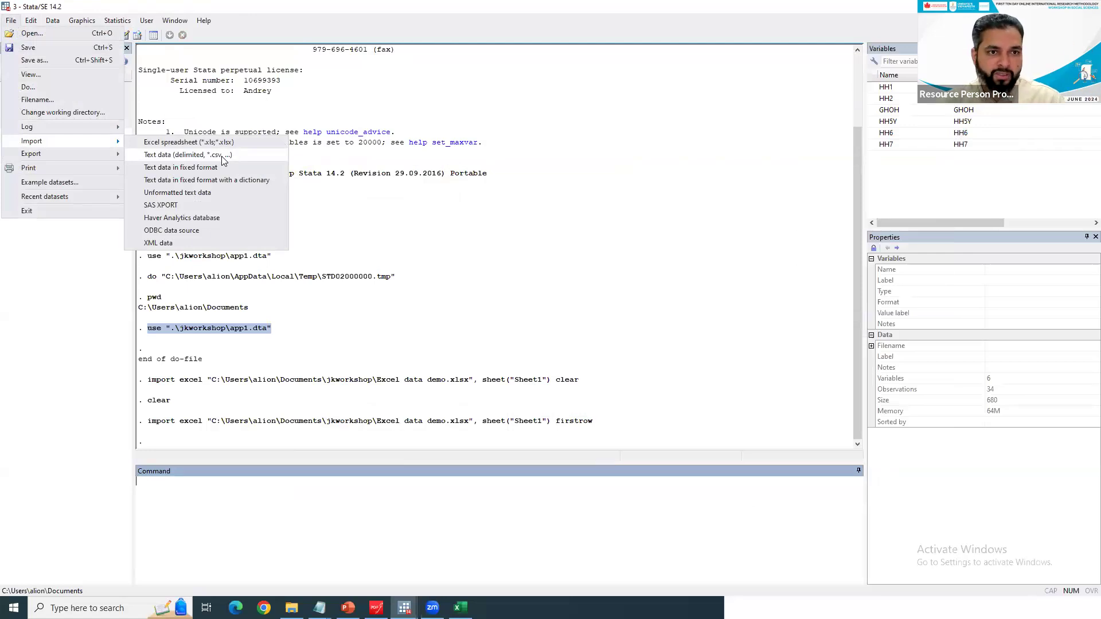
left_click(383, 505)
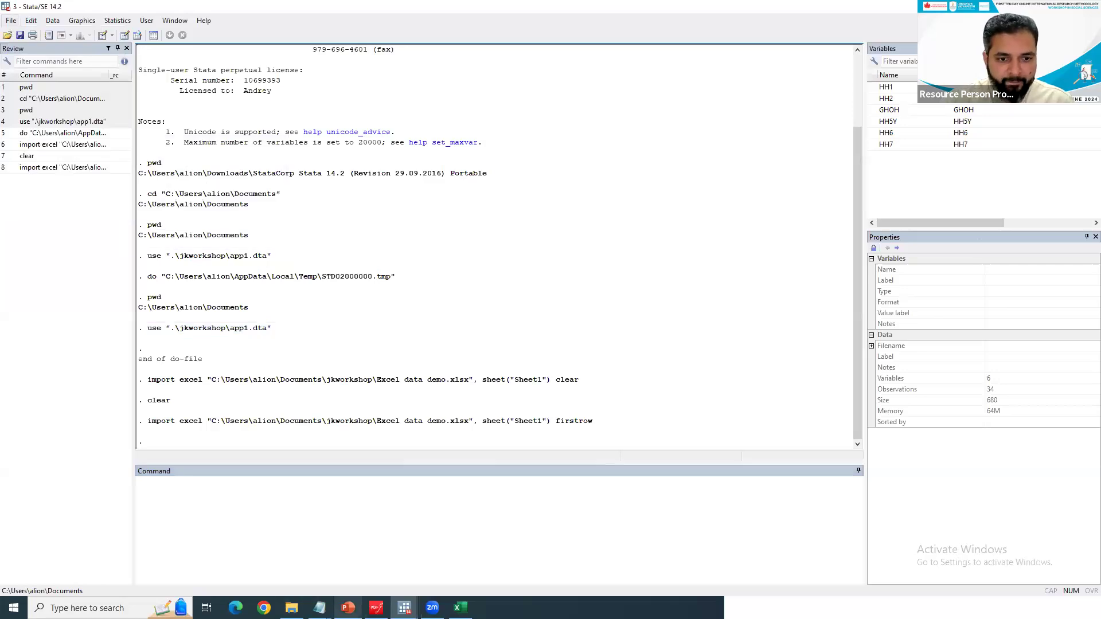
- Save the imported dataset in Stata format as dummy in the jkworkshop folder
left_click(348, 607)
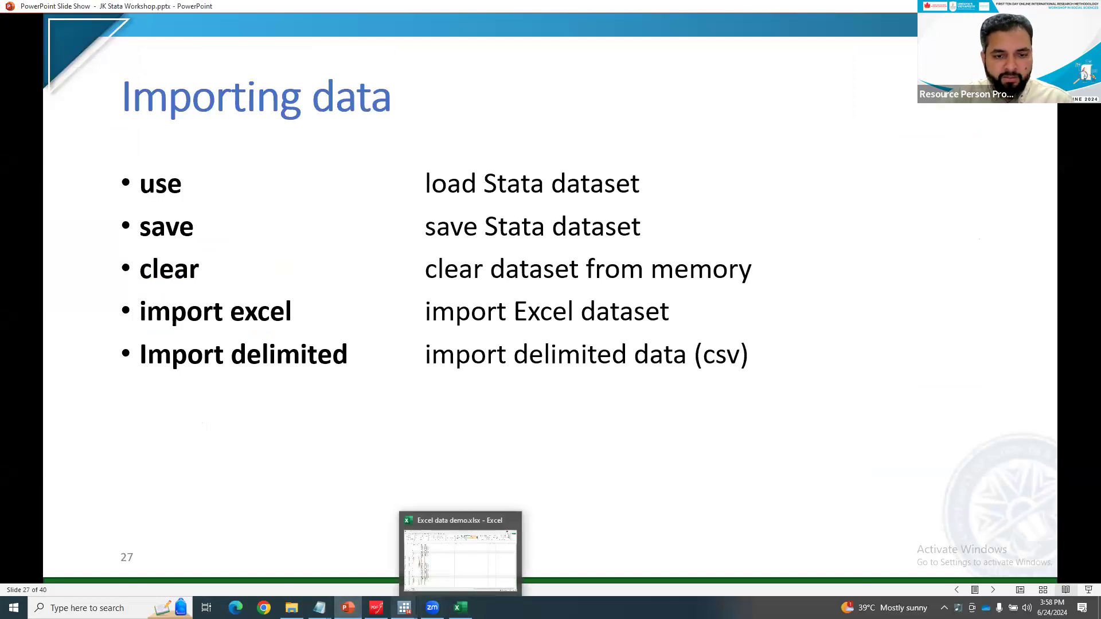
mouse_move(404, 607)
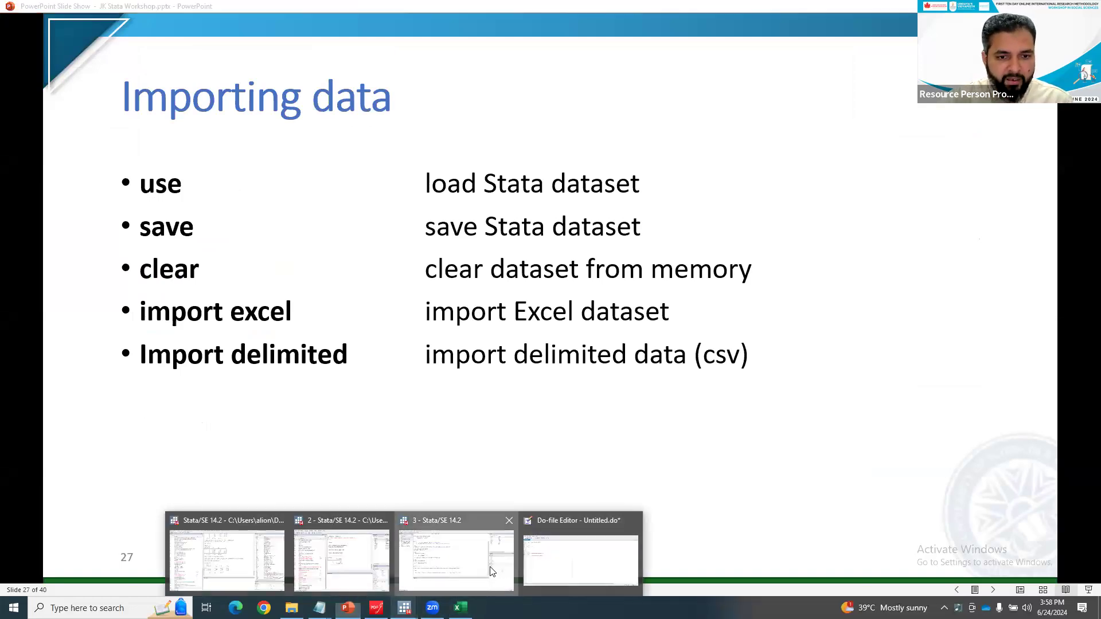
left_click(504, 570)
left_click(10, 21)
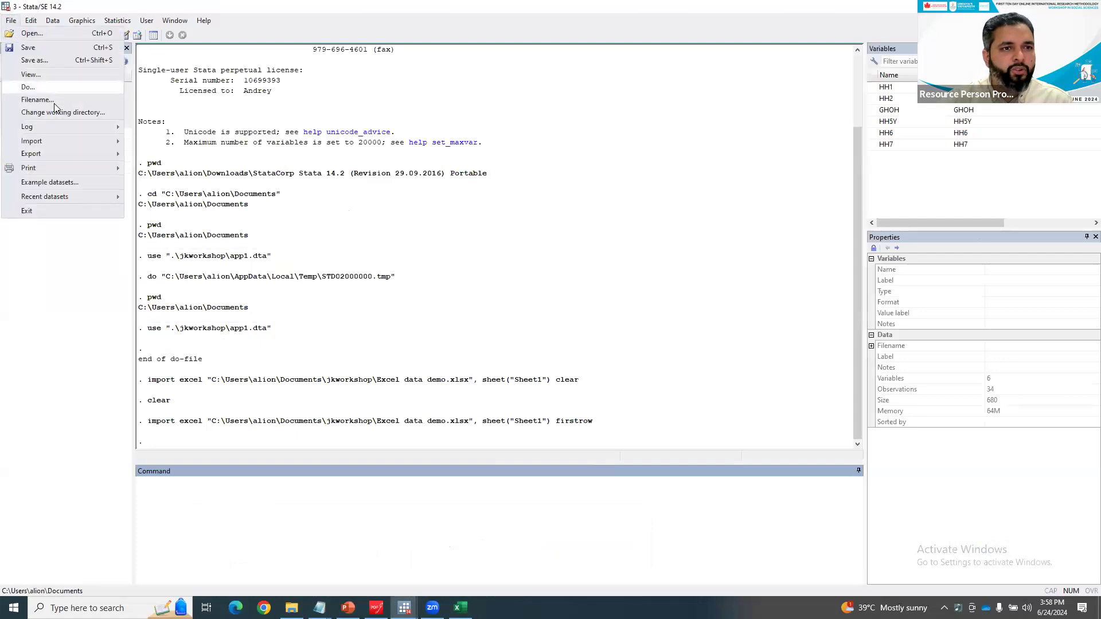
left_click(44, 61)
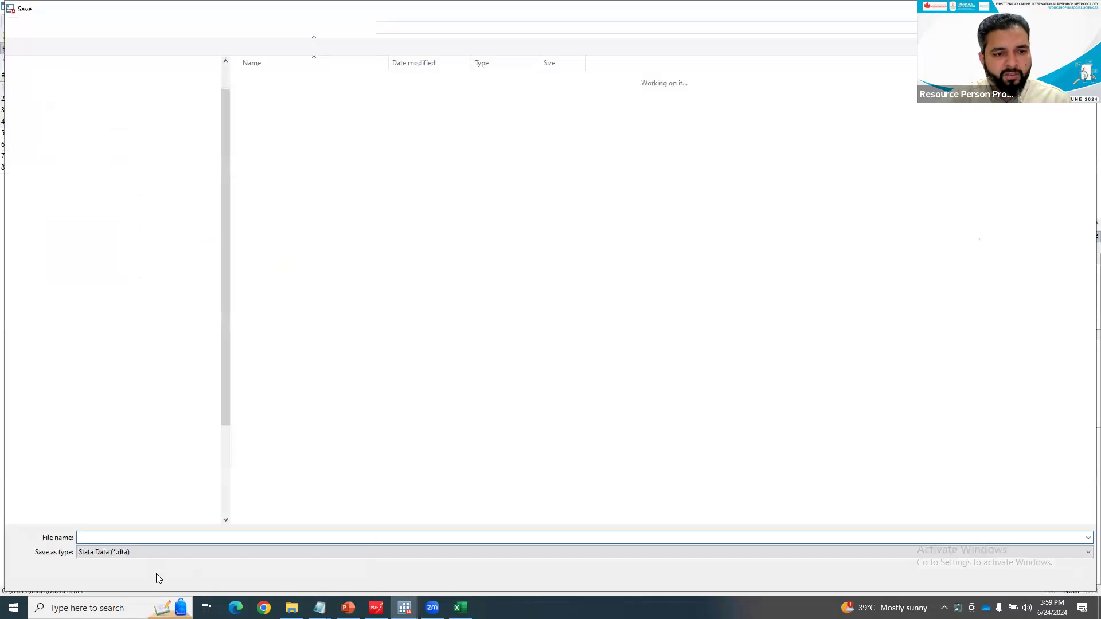
type("dummy")
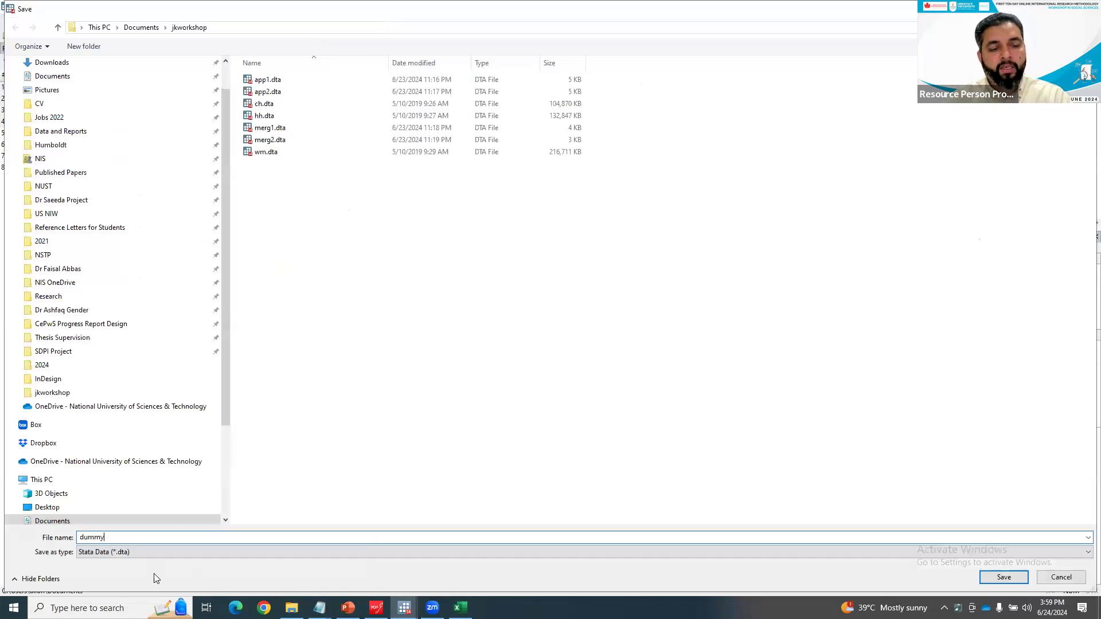
left_click(1004, 577)
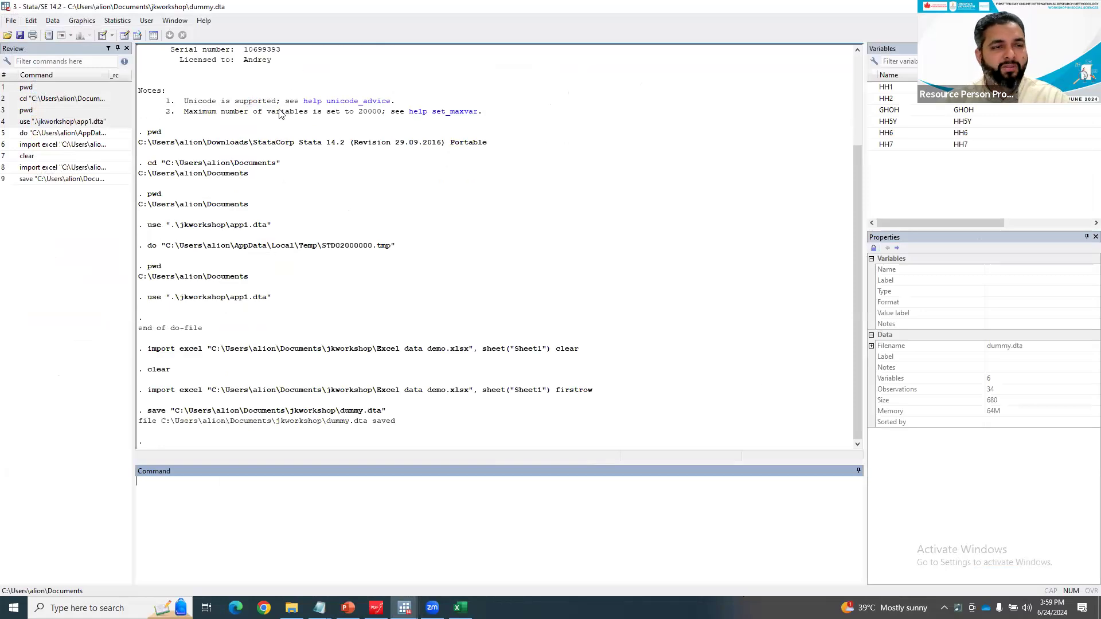
- Recall the save command for dummy.dta from the command history and copy its full text
left_click(9, 21)
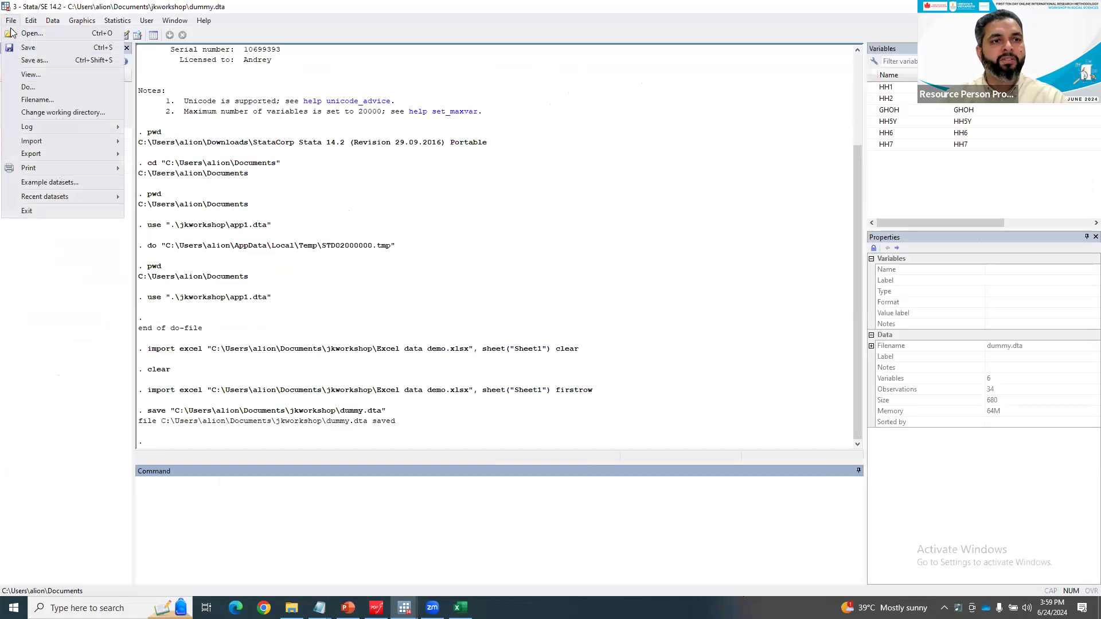
left_click(570, 414)
left_click_drag(150, 413, 388, 412)
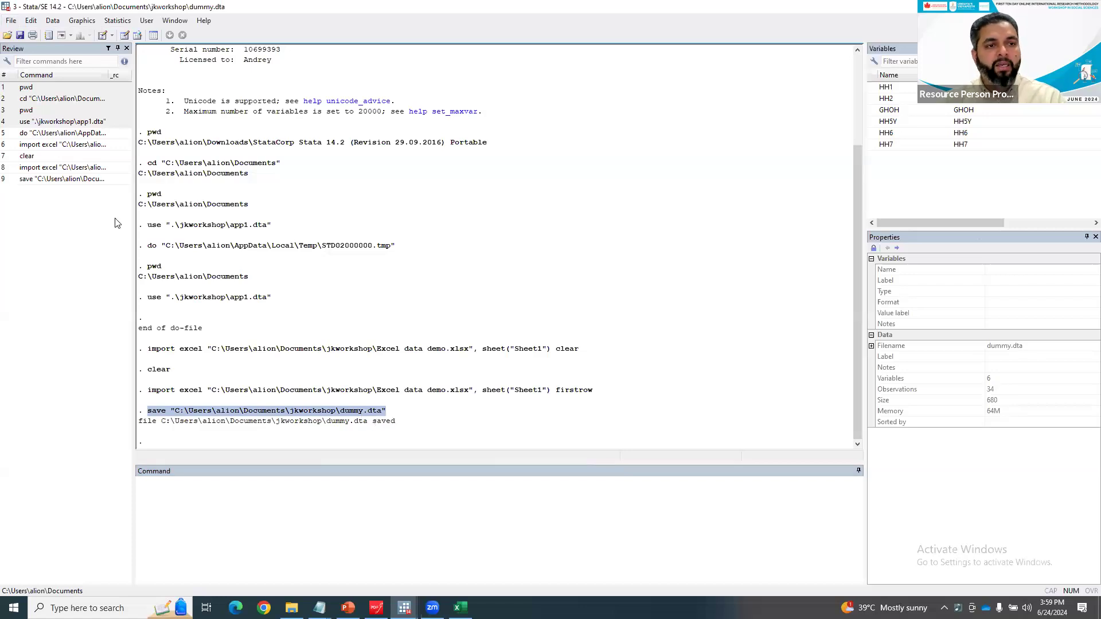
left_click(59, 179)
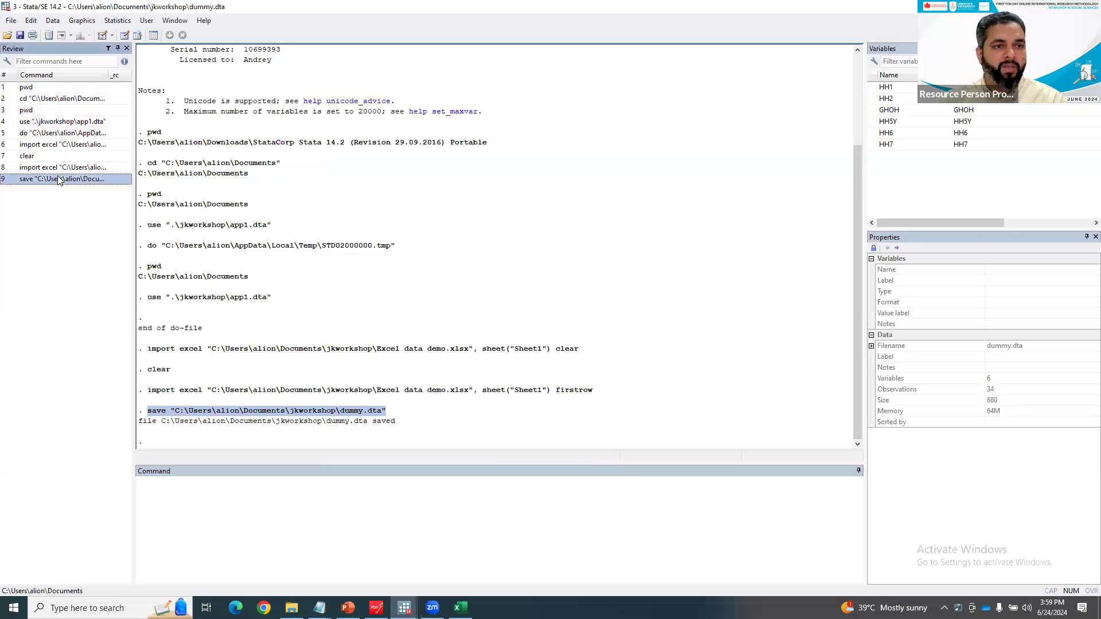
left_click(65, 180)
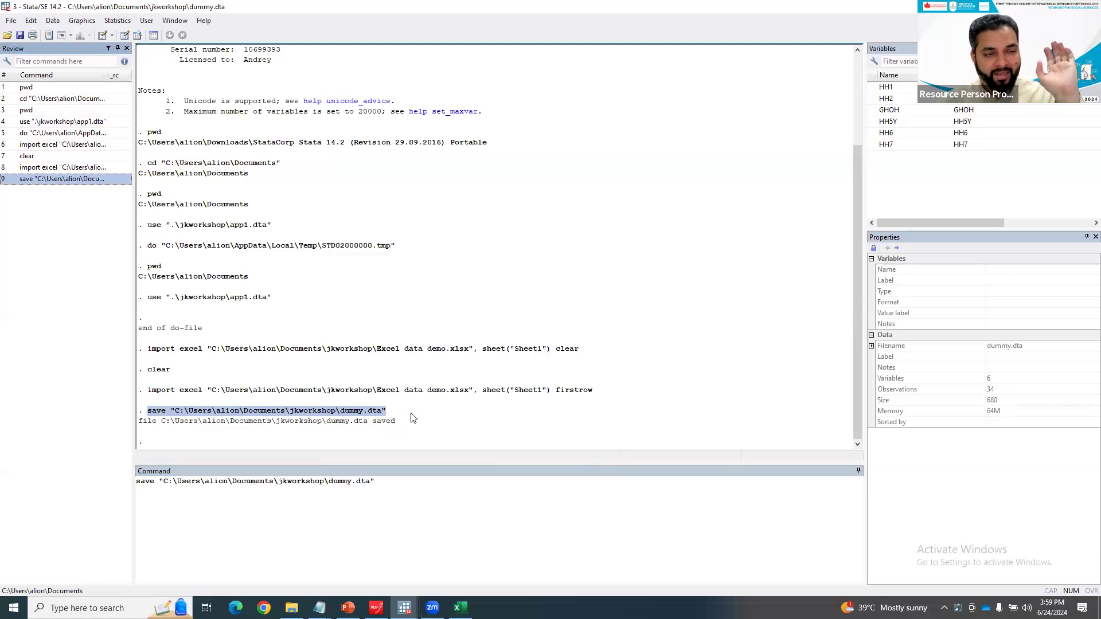
left_click(390, 483)
key("ctrl+a")
key("ctrl+c")
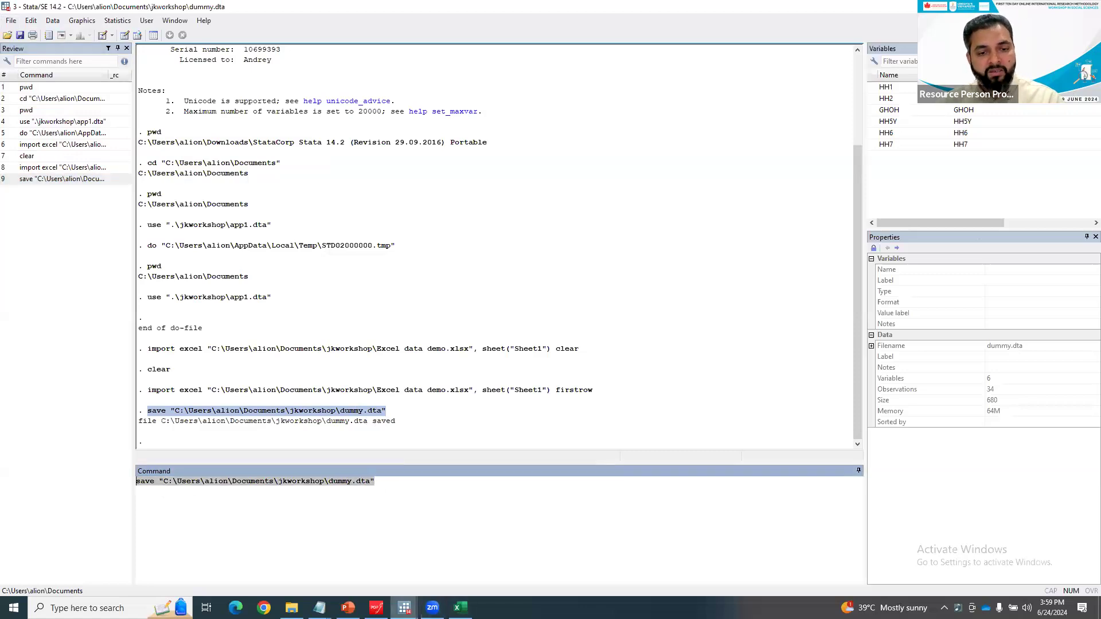
- Add the copied save command two lines below the use command in the do-file, with the comment //Saving the file directly above it
left_click(405, 608)
left_click(571, 580)
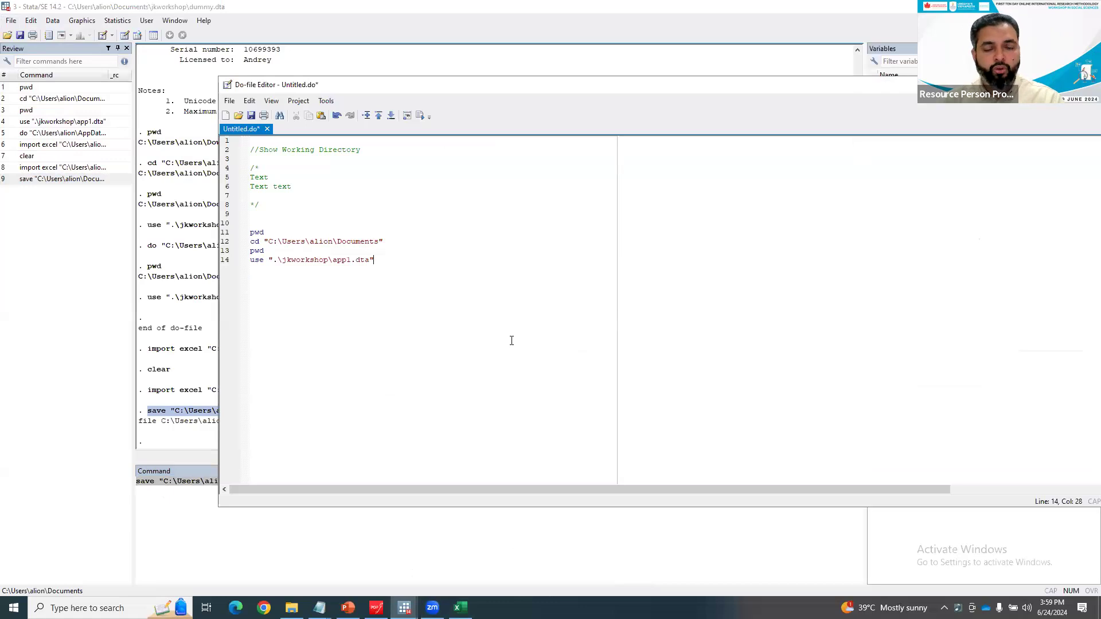
key("Return")
key("Return")
key("ctrl+v")
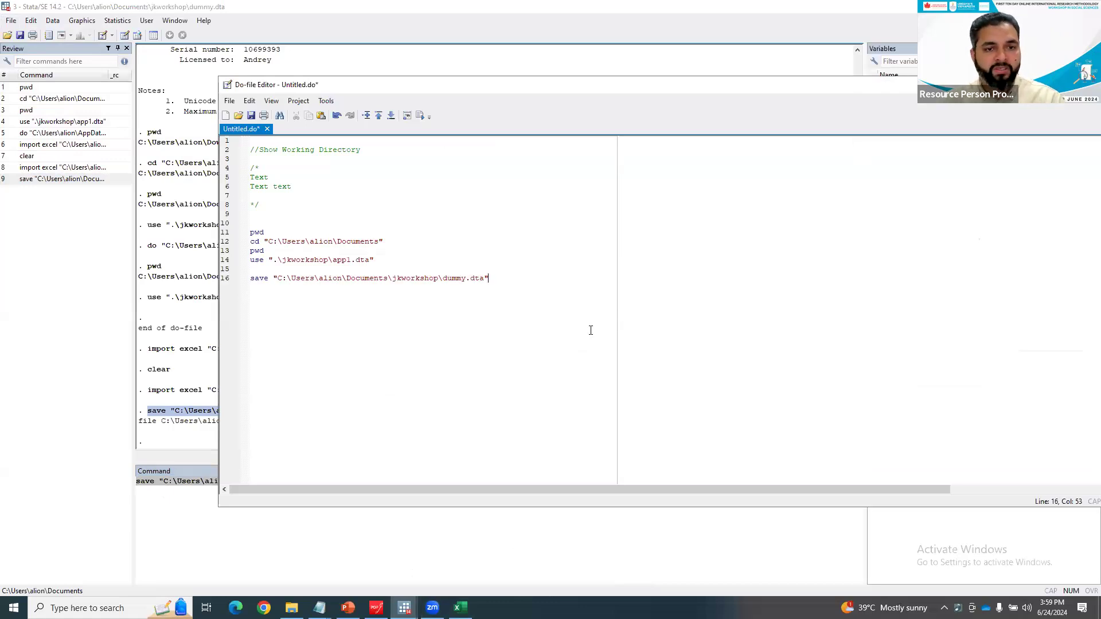
left_click(534, 266)
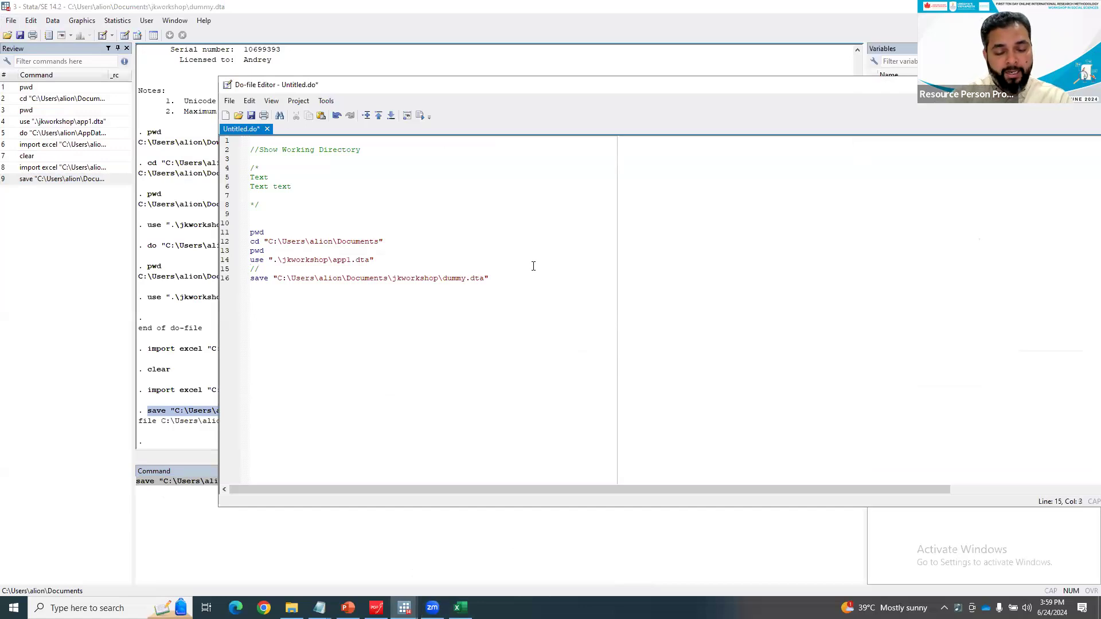
type("//Saving the file")
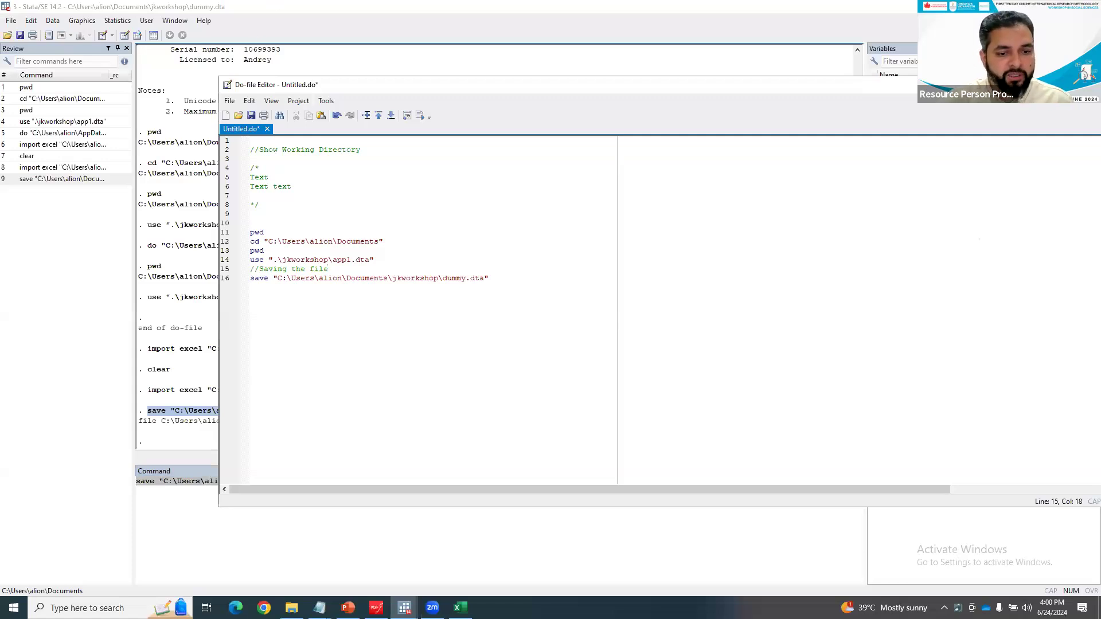
- Switch to the PowerPoint slide show and advance to the slide about Stata .dta files
left_click(348, 608)
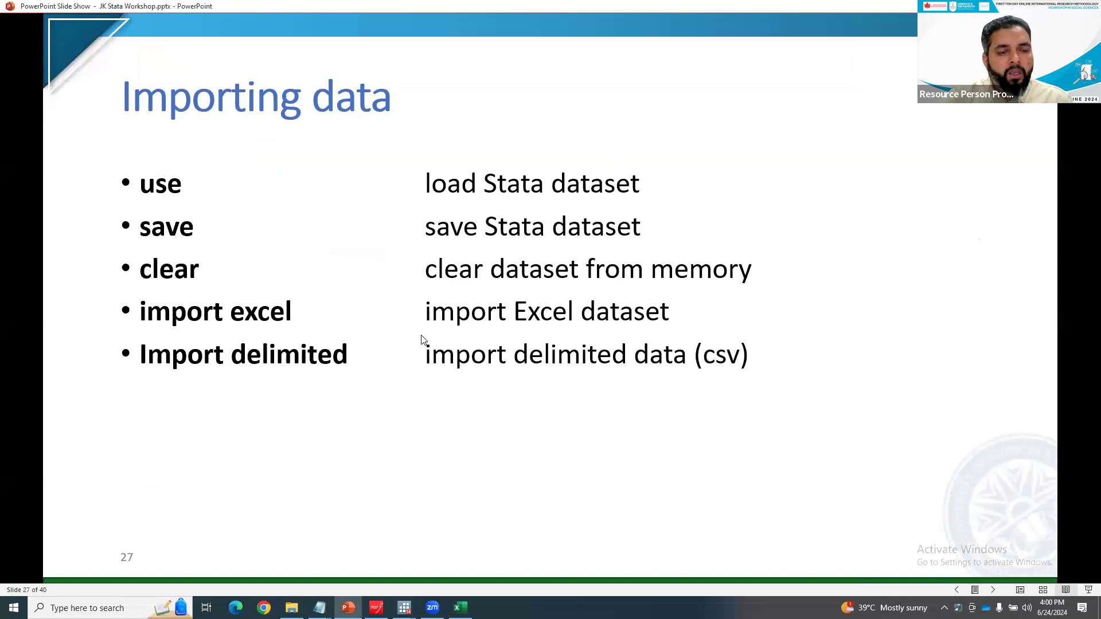
left_click(576, 399)
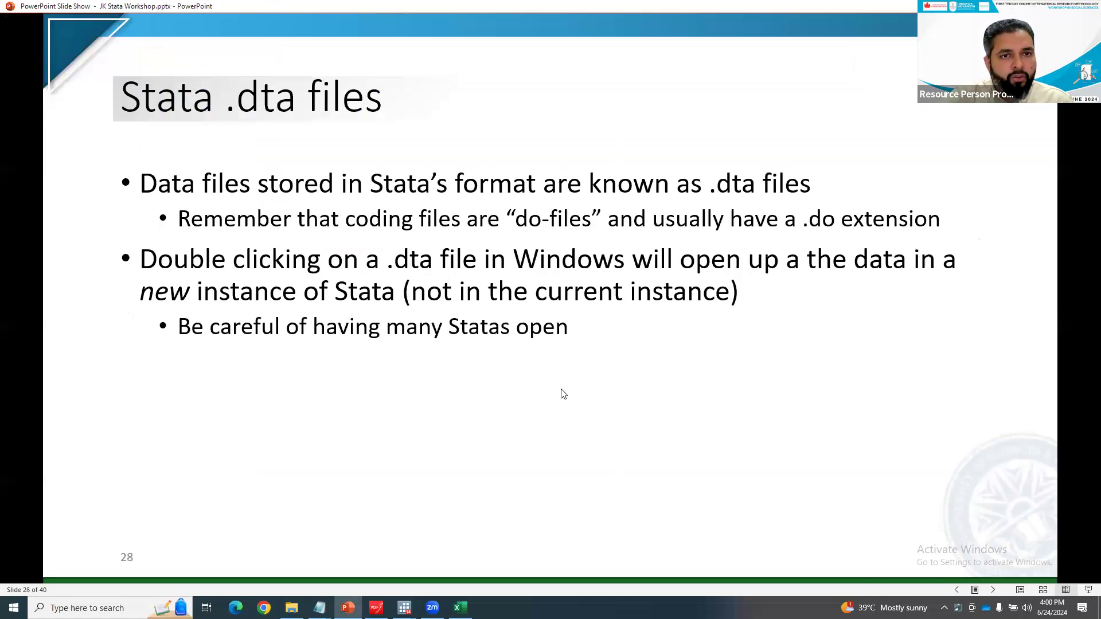
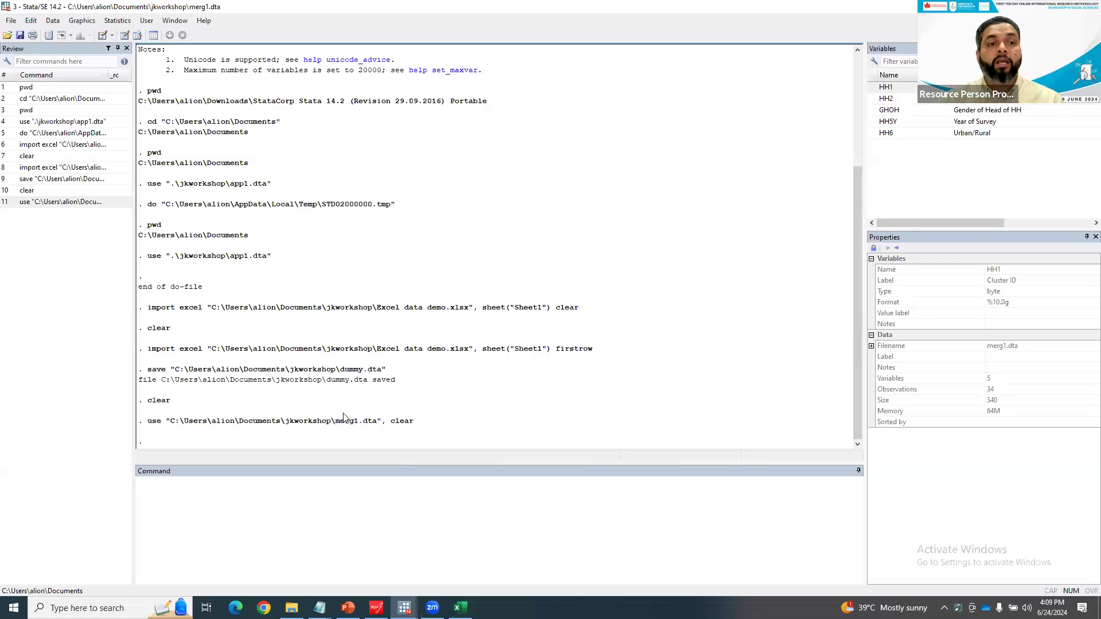
- Review the merg1.dta records, and open merg2.dta from the jkworkshop folder in File Explorer to browse its records
left_click(140, 37)
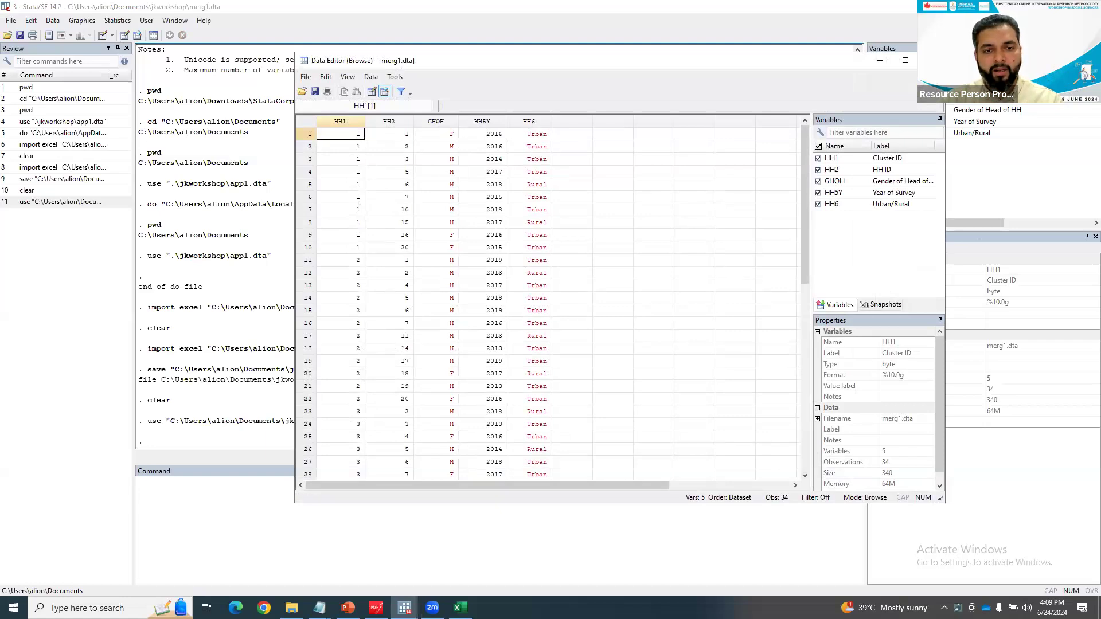
left_click(931, 60)
left_click(291, 608)
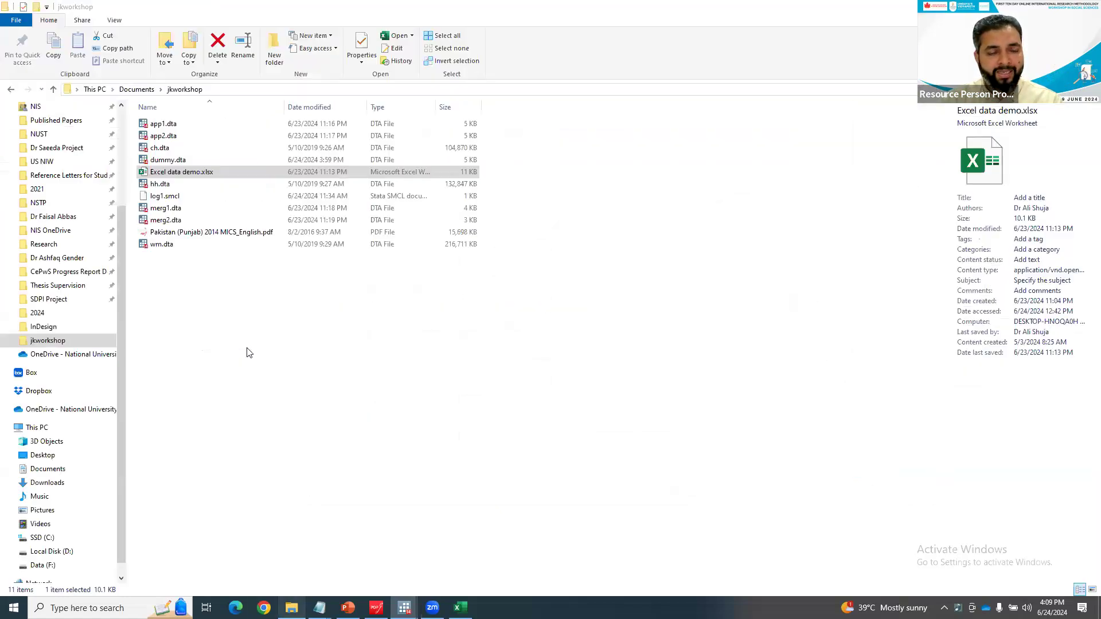
double_click(209, 221)
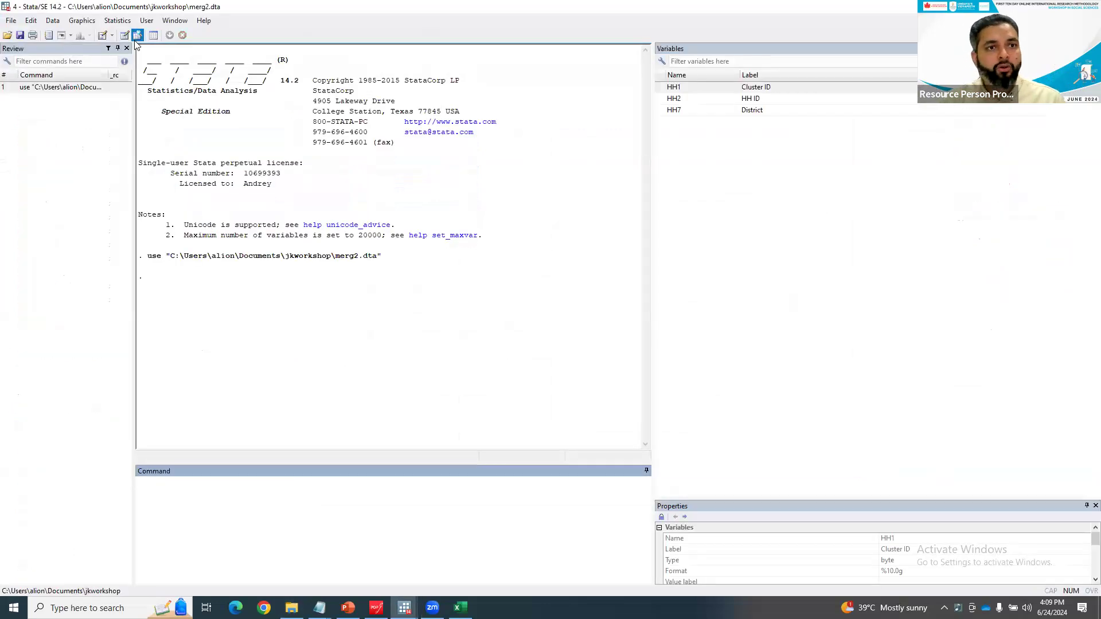
left_click(138, 35)
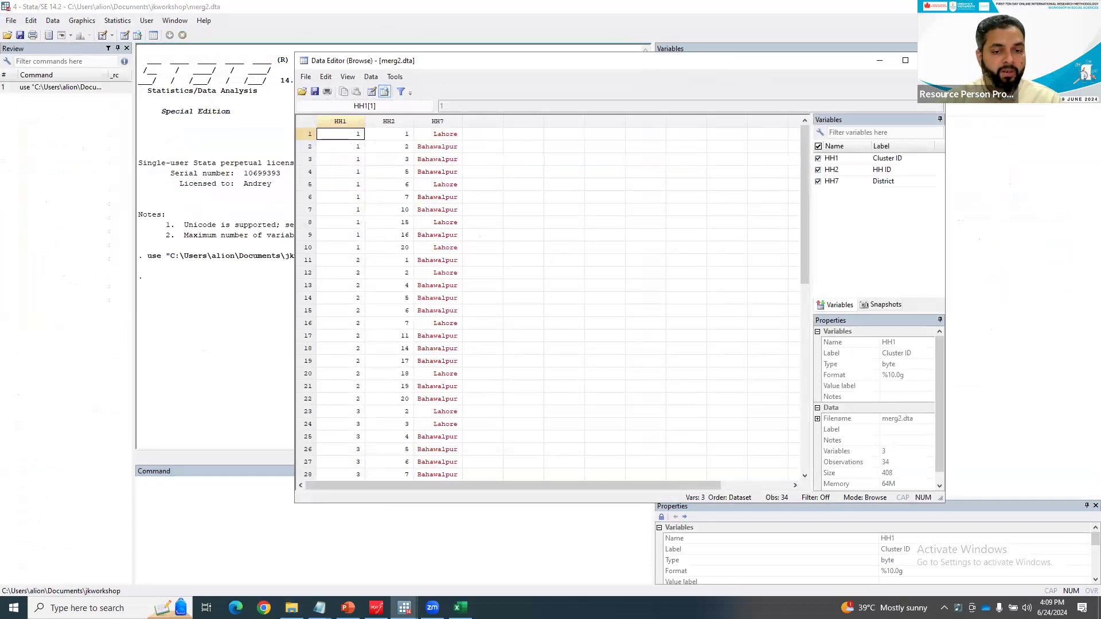
- Compare the merg1.dta and merg2.dta records in their data browsers, and close the merg2.dta browser
left_click(404, 607)
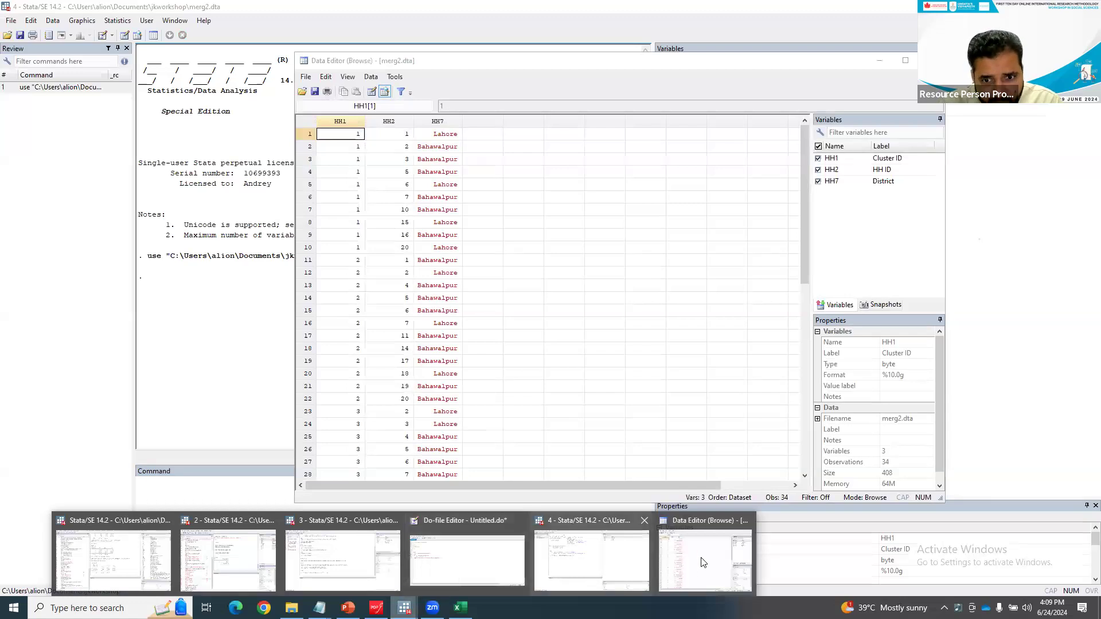
left_click(356, 561)
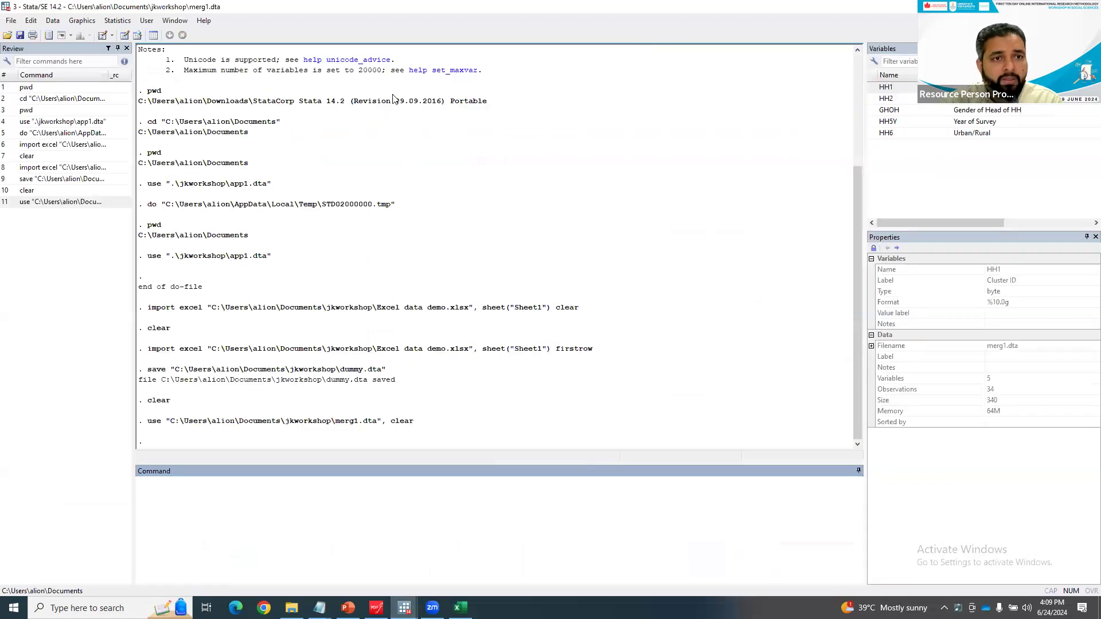
left_click(137, 35)
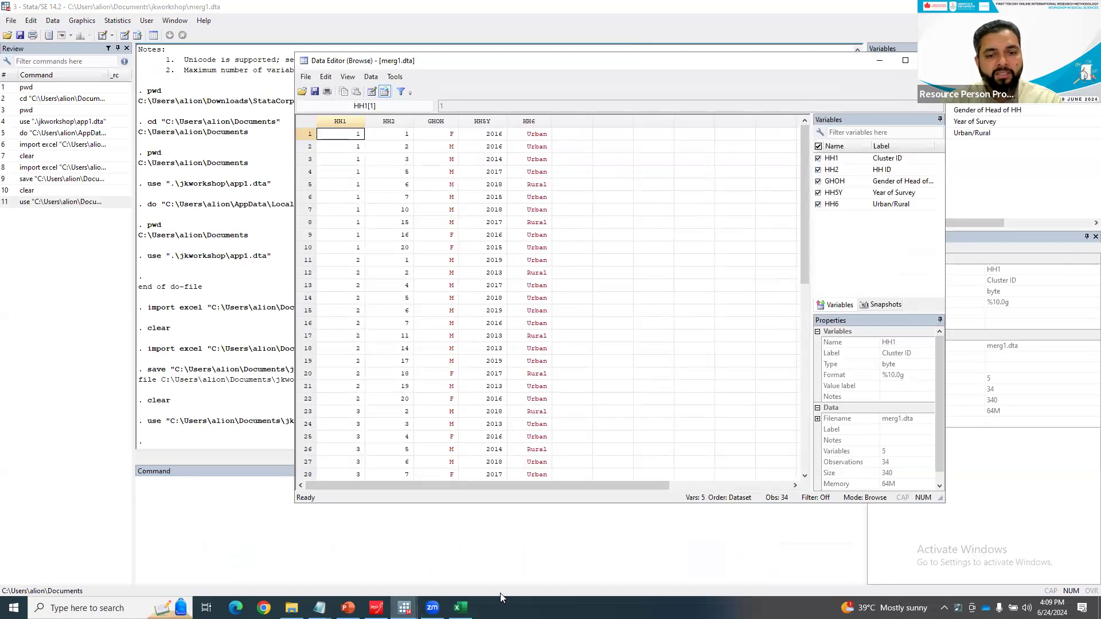
left_click(404, 607)
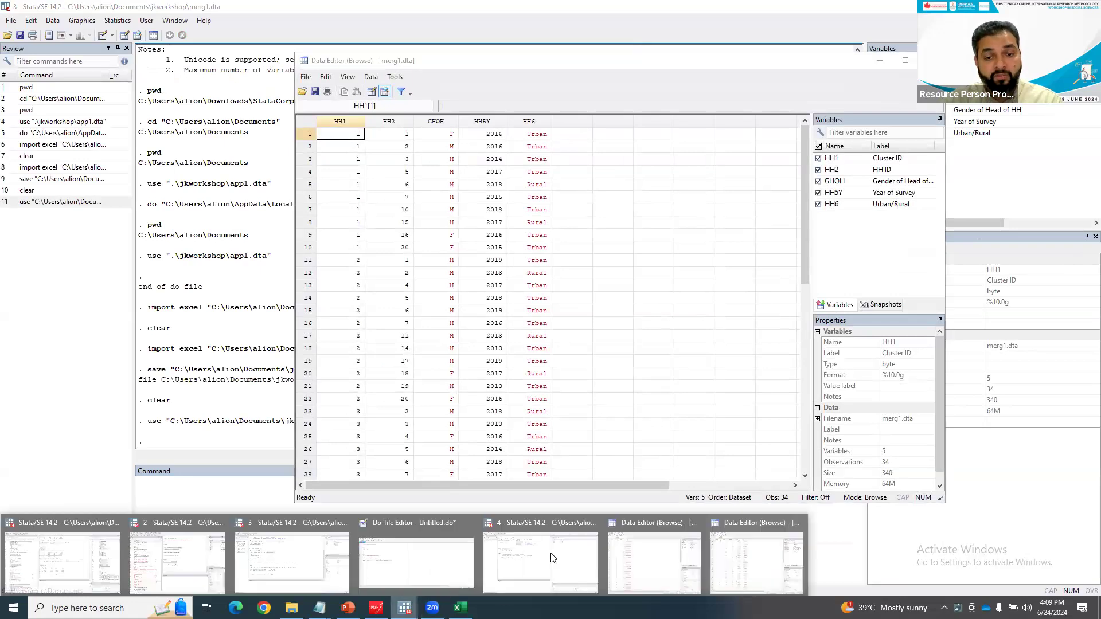
left_click(770, 550)
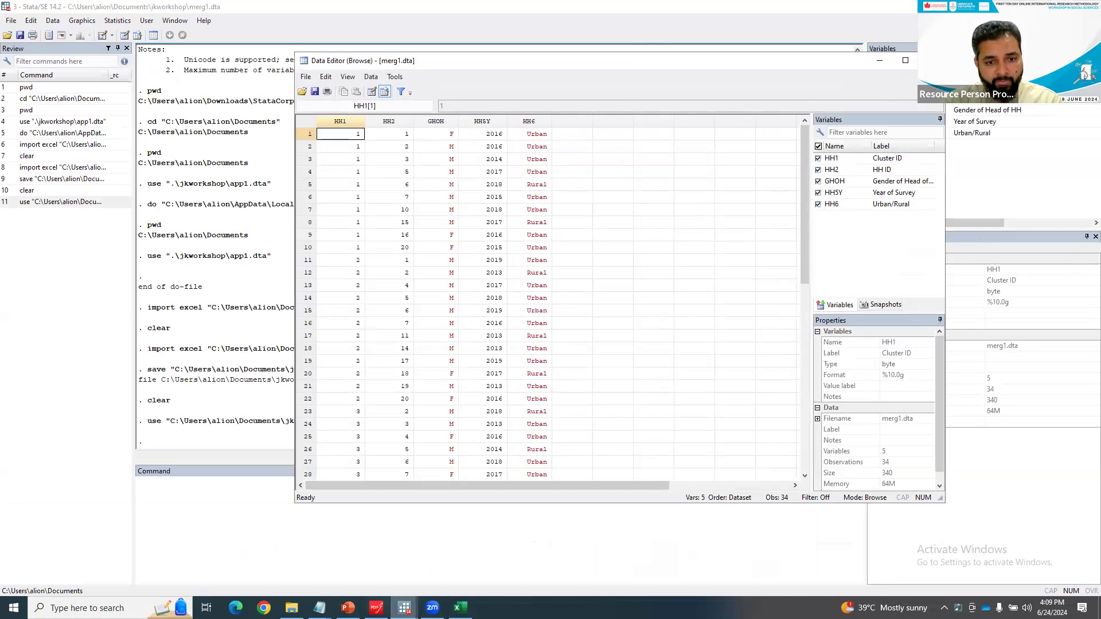
left_click(404, 607)
left_click(662, 570)
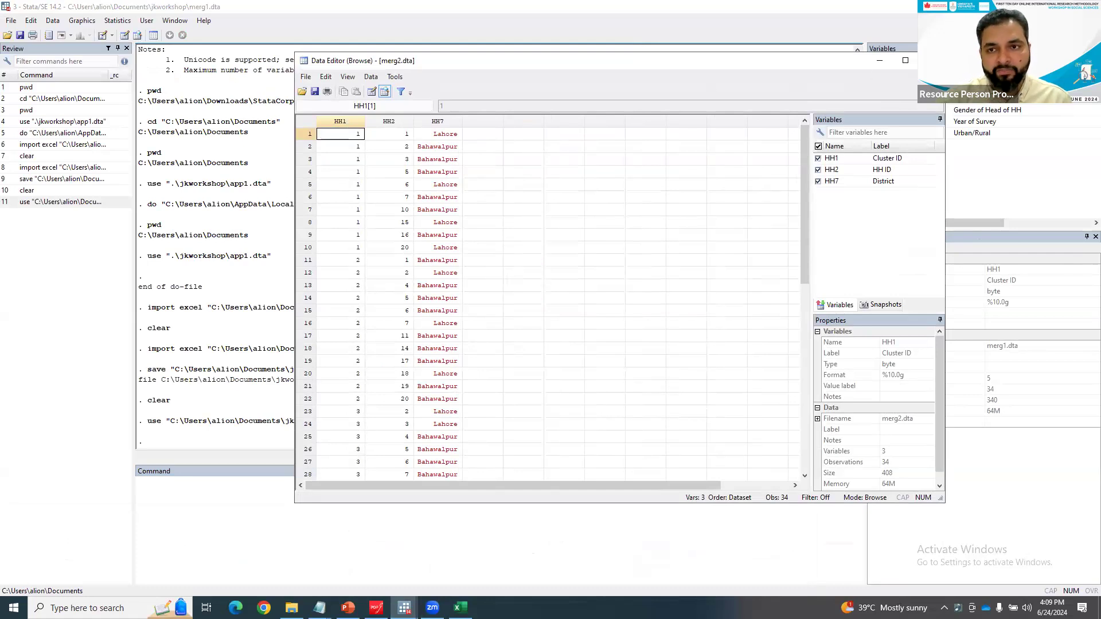
left_click(931, 60)
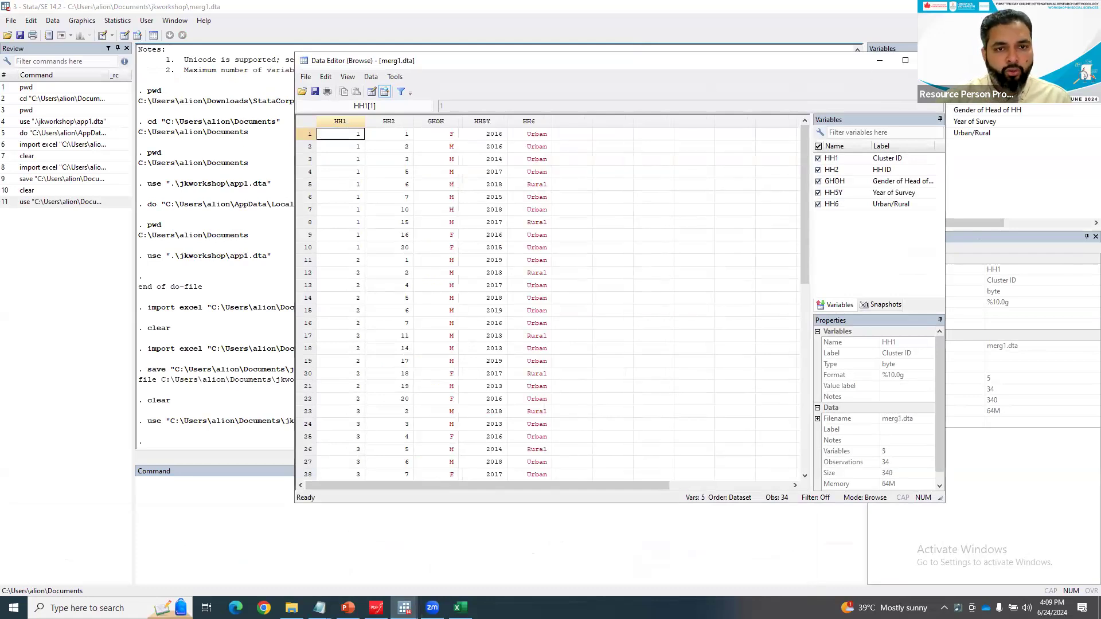
- Begin a merge 1:1 command in the Stata instance that has merg1.dta loaded
left_click(241, 523)
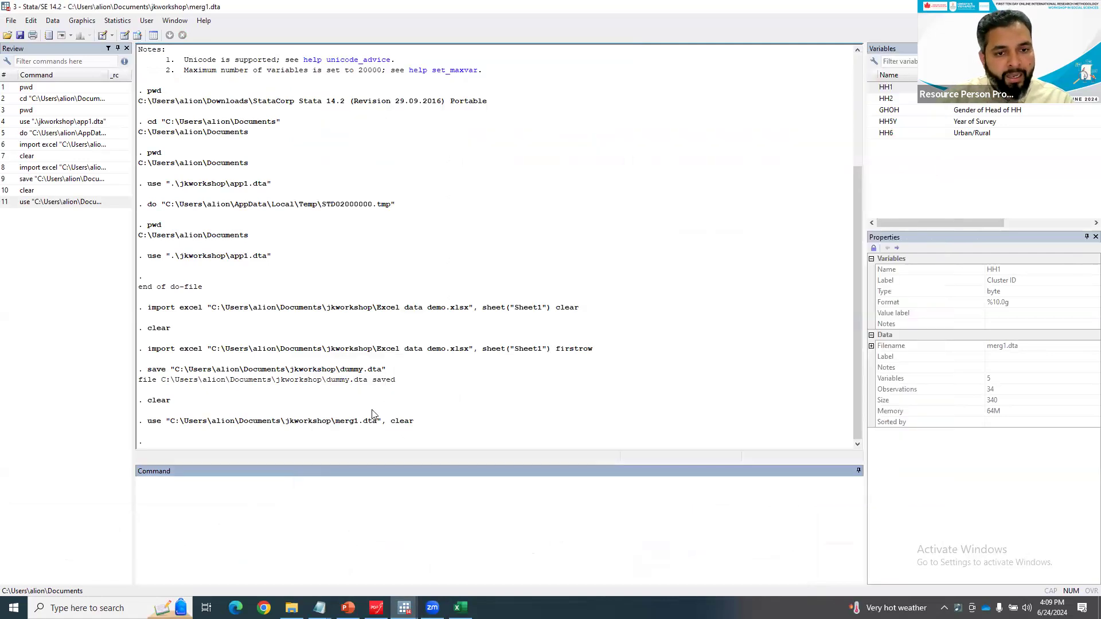
type("merge")
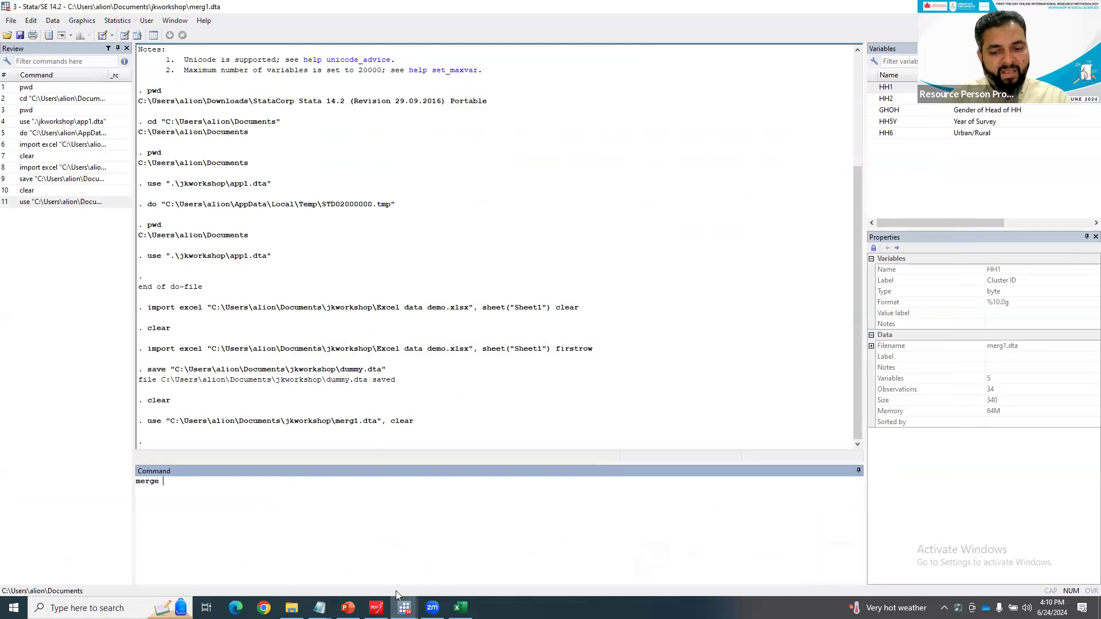
type(" 1:1")
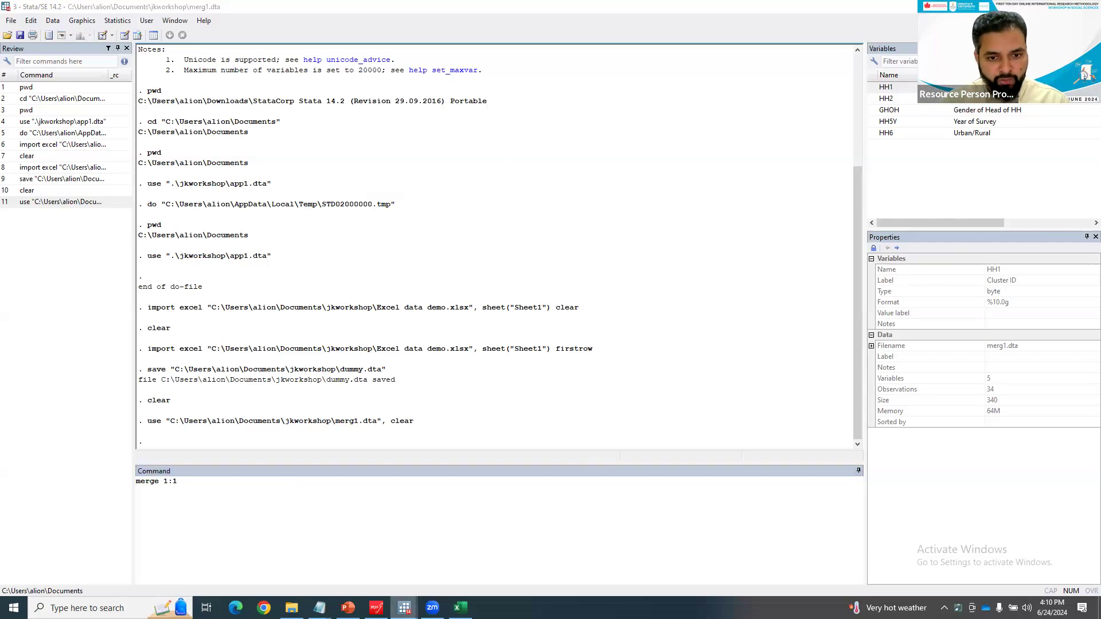
- Return to the merg1.dta data browser and examine the HH1 values in the first ten rows as a possible merge key
mouse_move(405, 607)
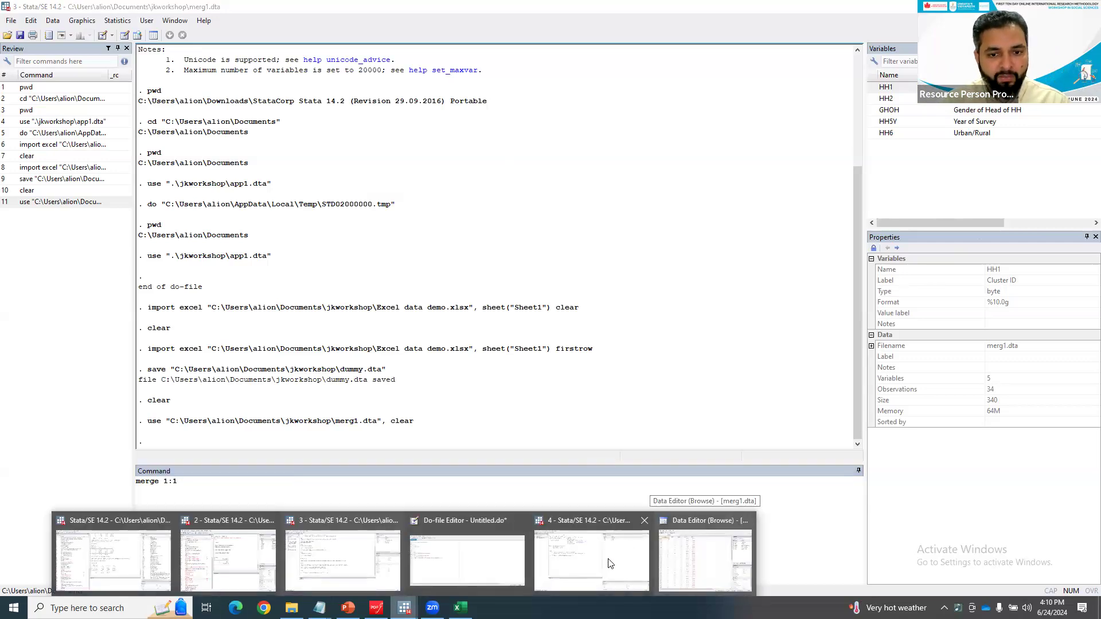
left_click(690, 551)
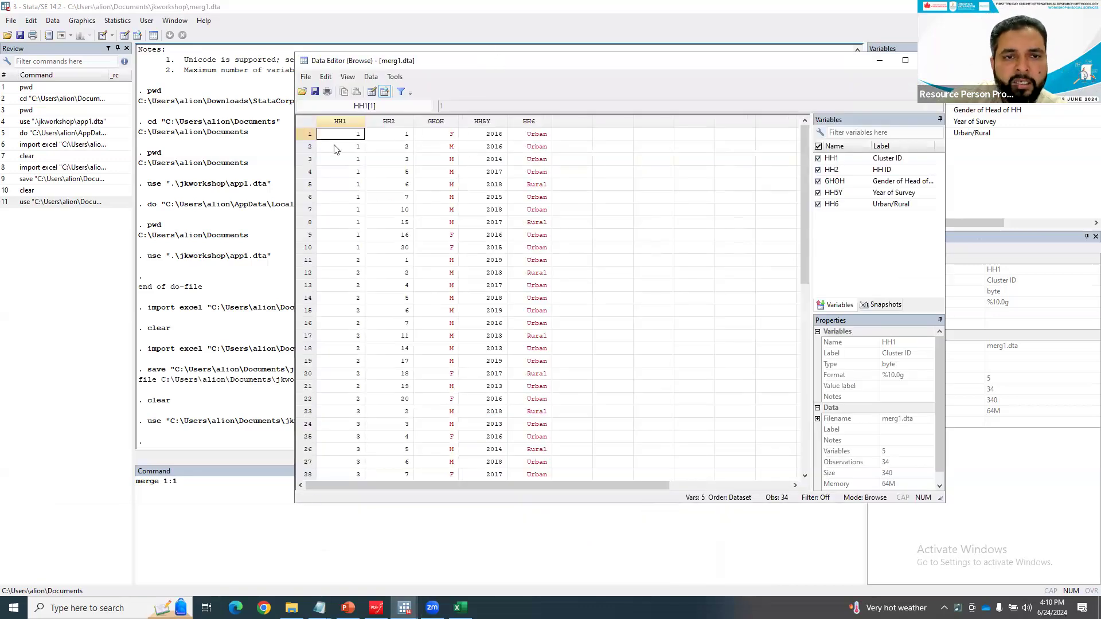
left_click_drag(356, 135, 358, 252)
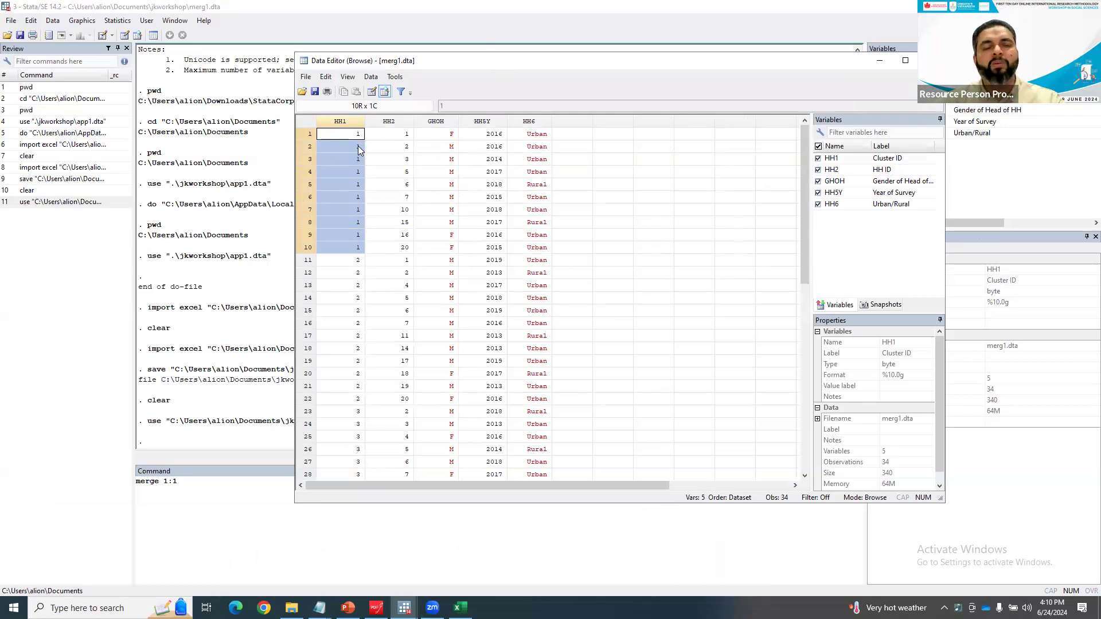
- Compare the HH1 and HH2 values of merg1.dta in the first ten rows and in row 11
left_click(402, 182)
left_click_drag(345, 138, 351, 244)
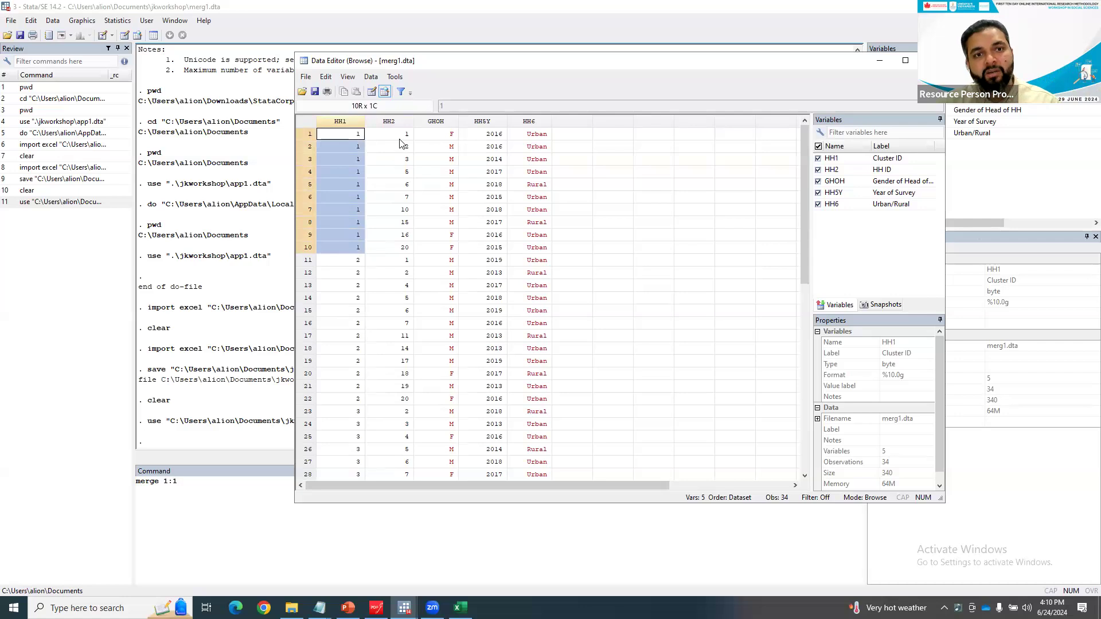
left_click_drag(402, 135, 410, 248)
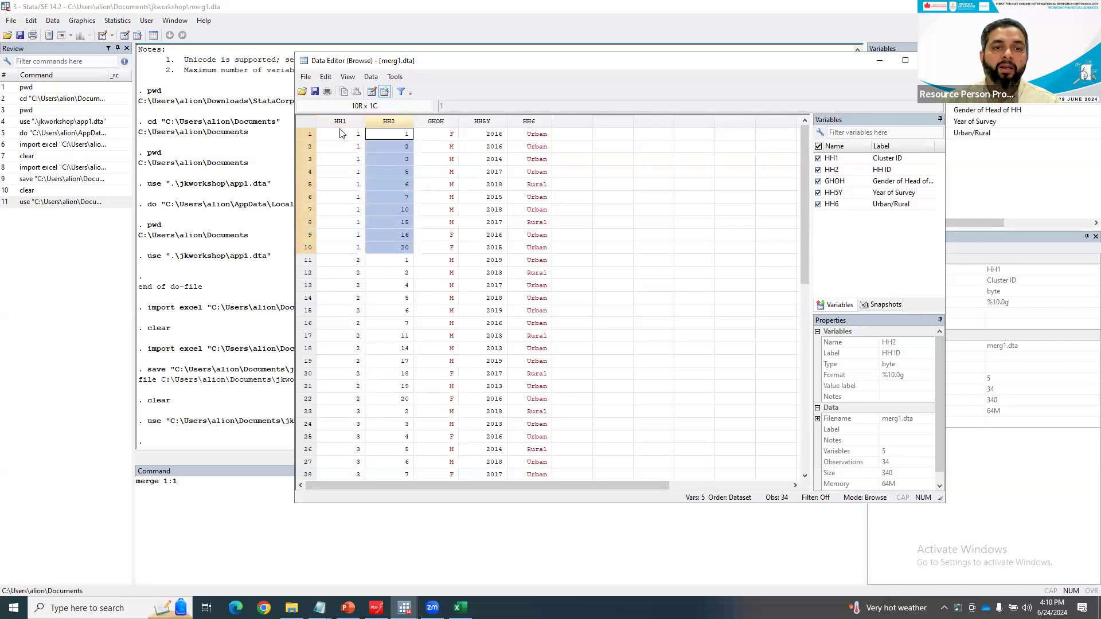
left_click_drag(351, 135, 355, 250)
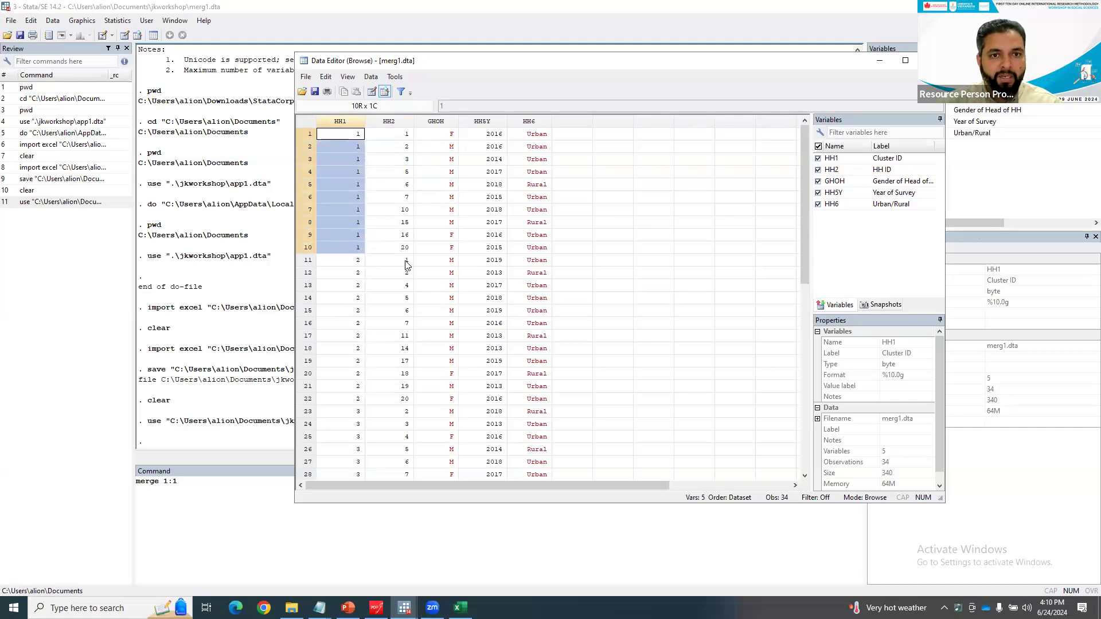
left_click(360, 263)
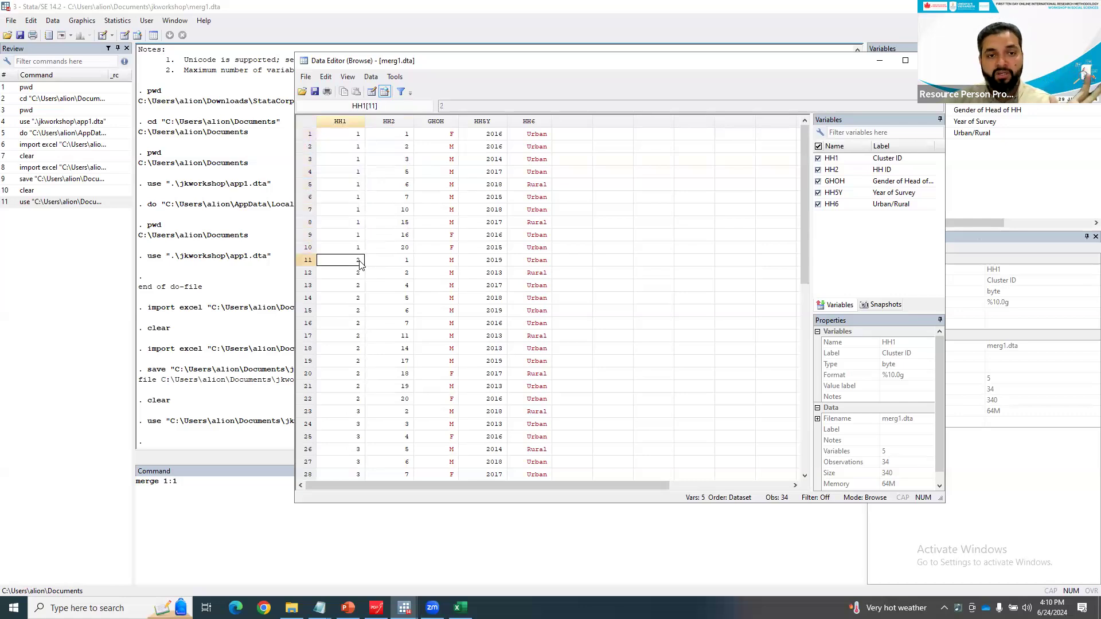
left_click(406, 263)
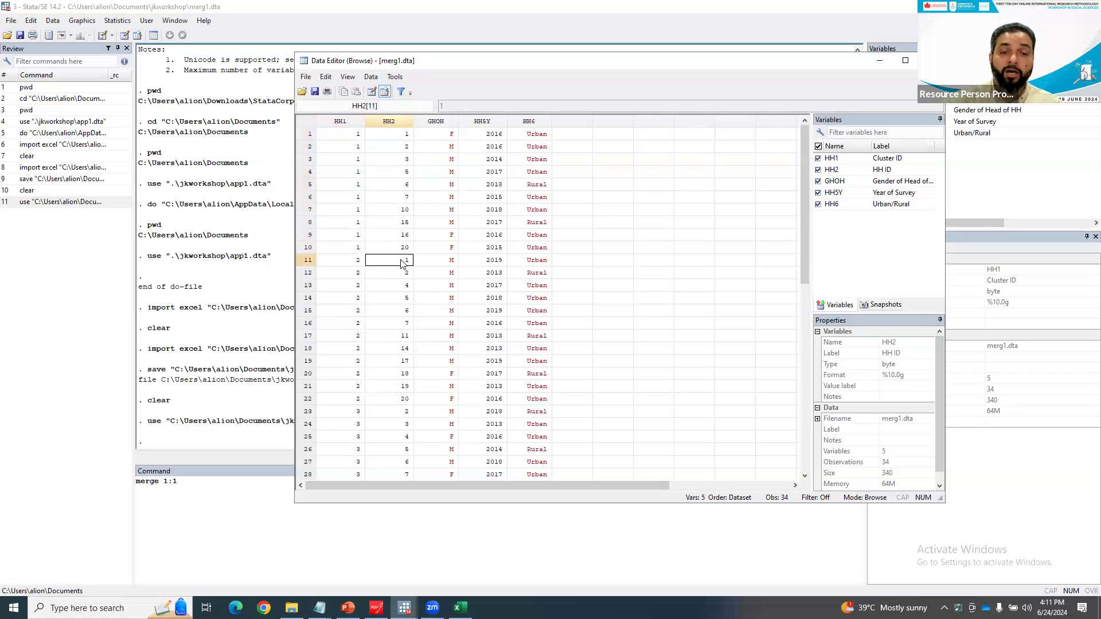
- Check whether HH2 values repeat across the HH1 clusters by comparing rows 1–2, 11–12 and 23 of merg1.dta
left_click(403, 136)
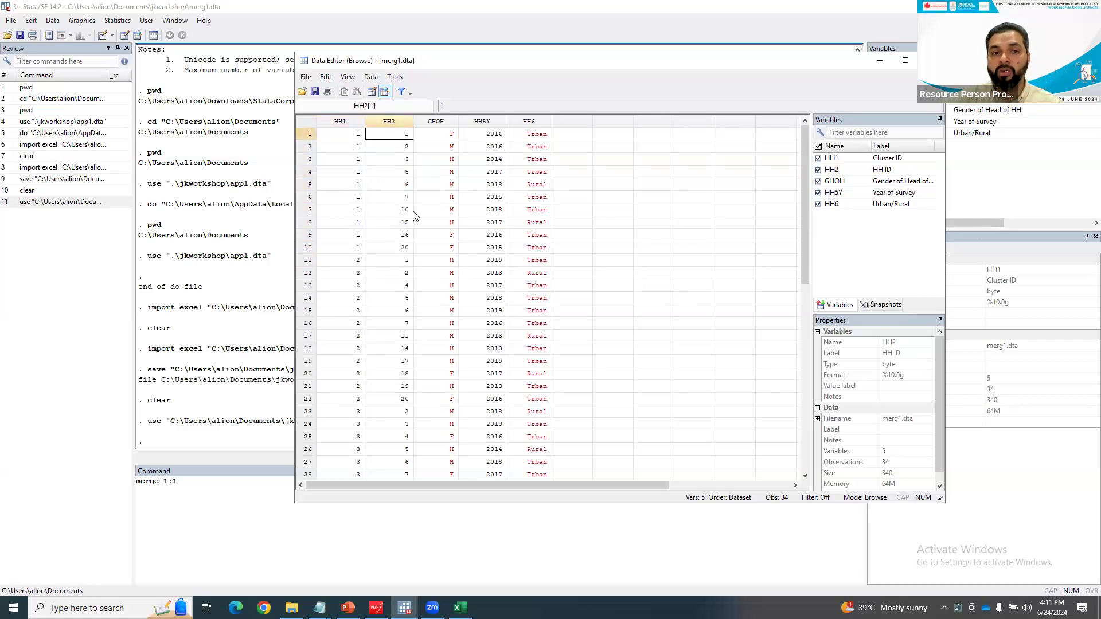
left_click(405, 258)
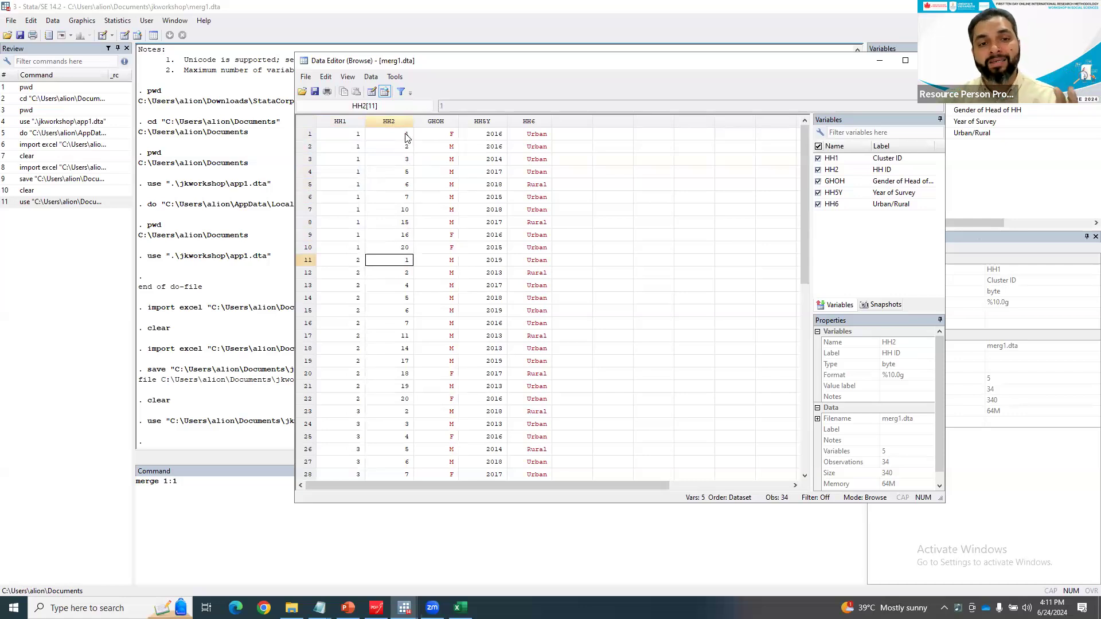
left_click_drag(406, 136, 405, 253)
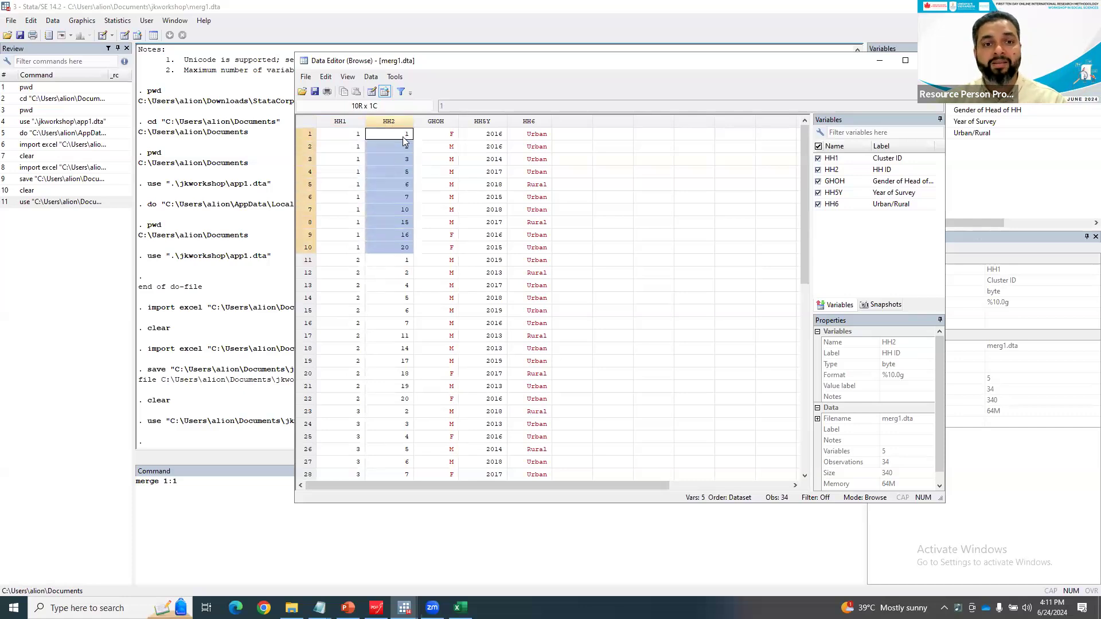
left_click(403, 138)
left_click(405, 262)
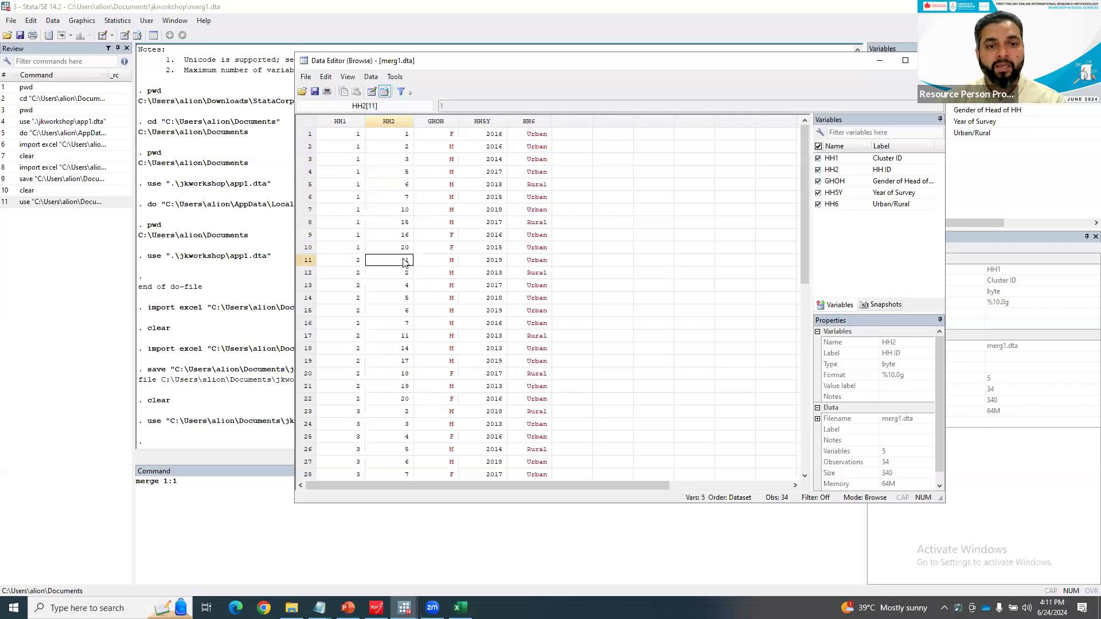
left_click(400, 150)
left_click(407, 274)
left_click(400, 413)
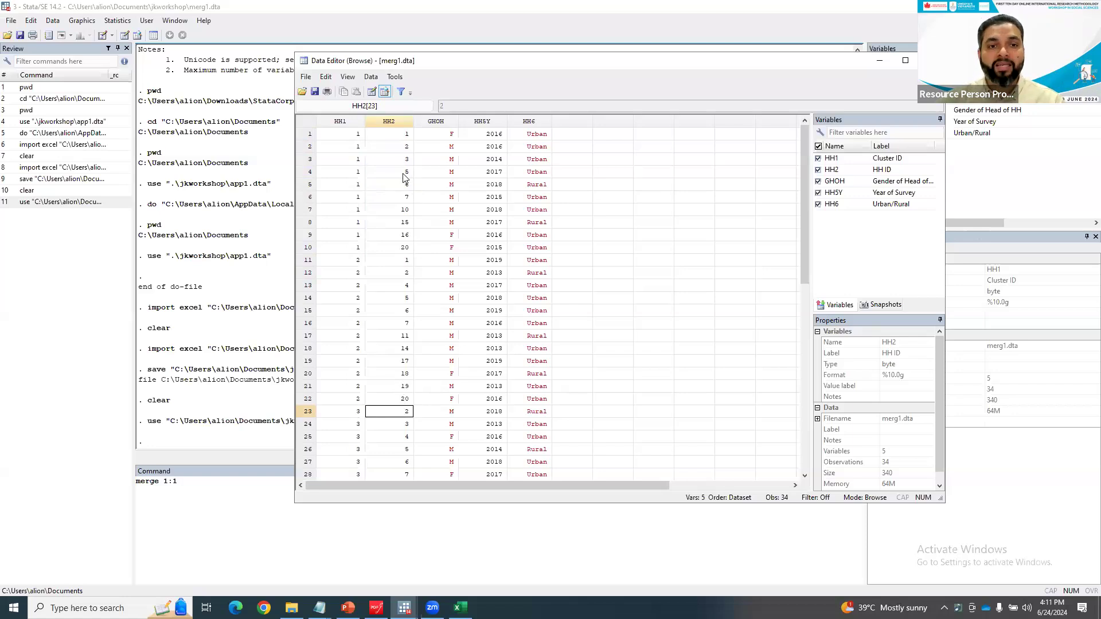
- Examine the combined HH1 and HH2 values in the merg1.dta rows as a possible two-variable merge key
left_click(351, 140)
left_click(386, 140)
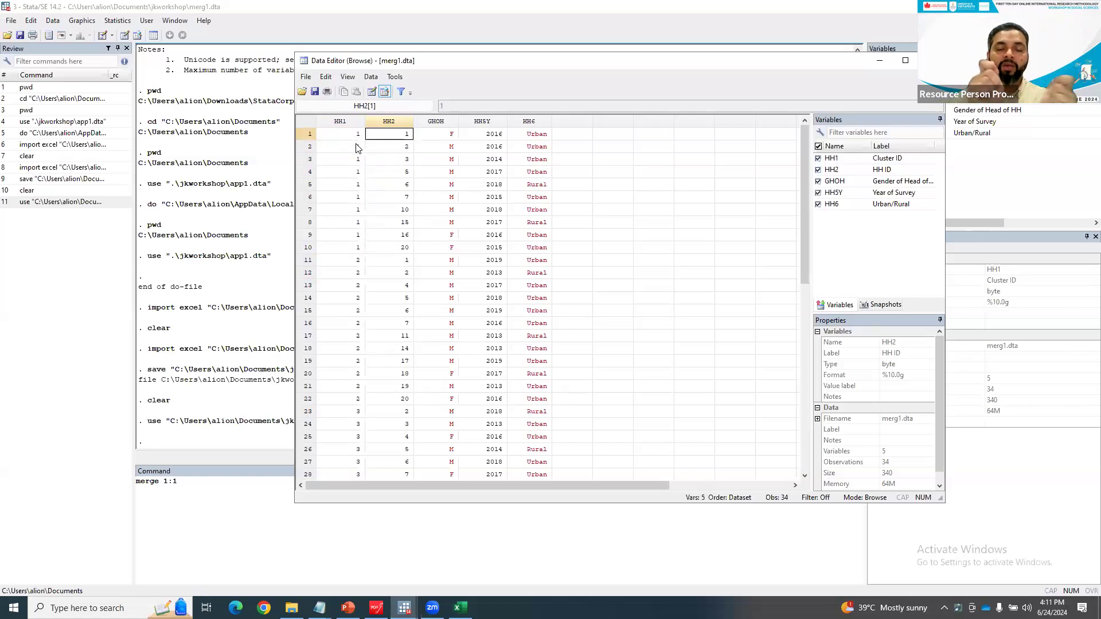
left_click_drag(358, 138, 377, 145)
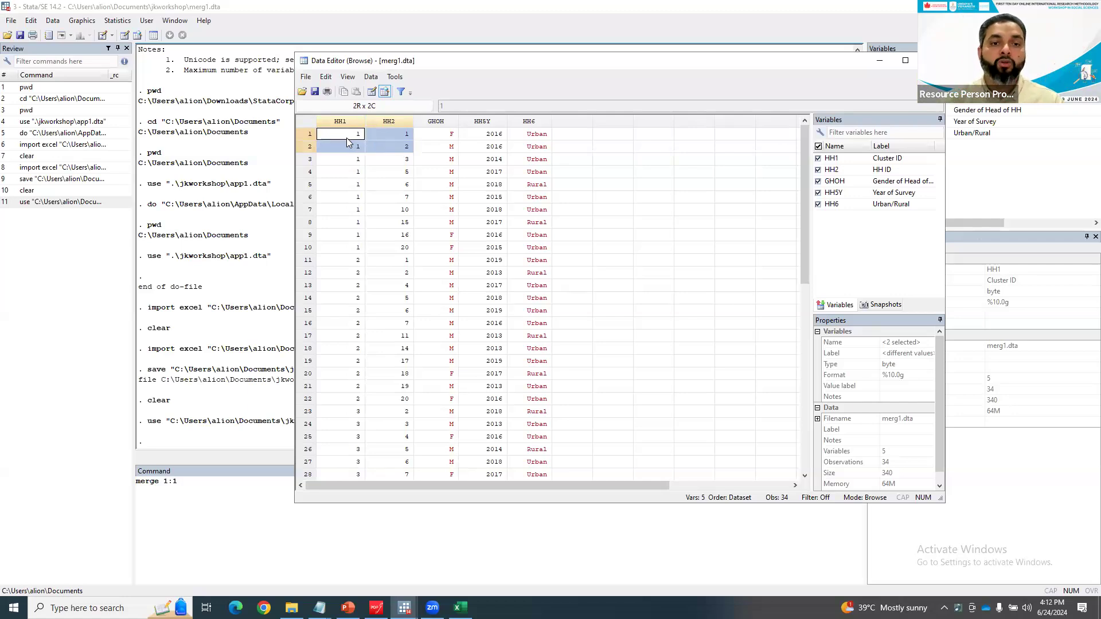
left_click(407, 197)
left_click_drag(354, 139, 386, 140)
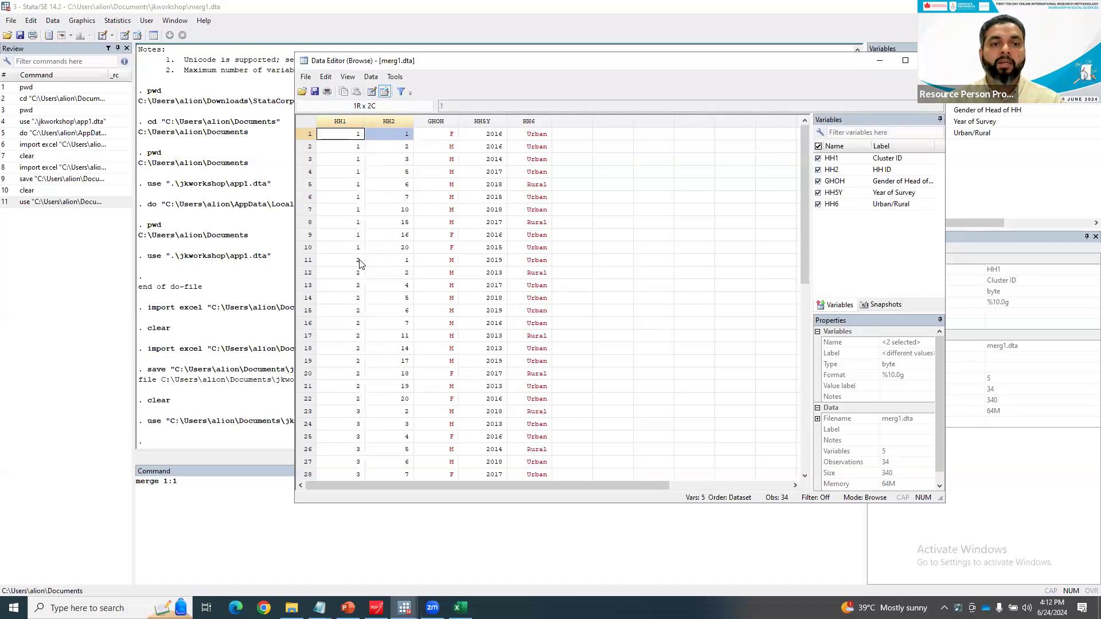
left_click_drag(360, 263, 391, 263)
left_click(404, 263)
left_click(361, 261)
scroll(402, 264, "down", 1)
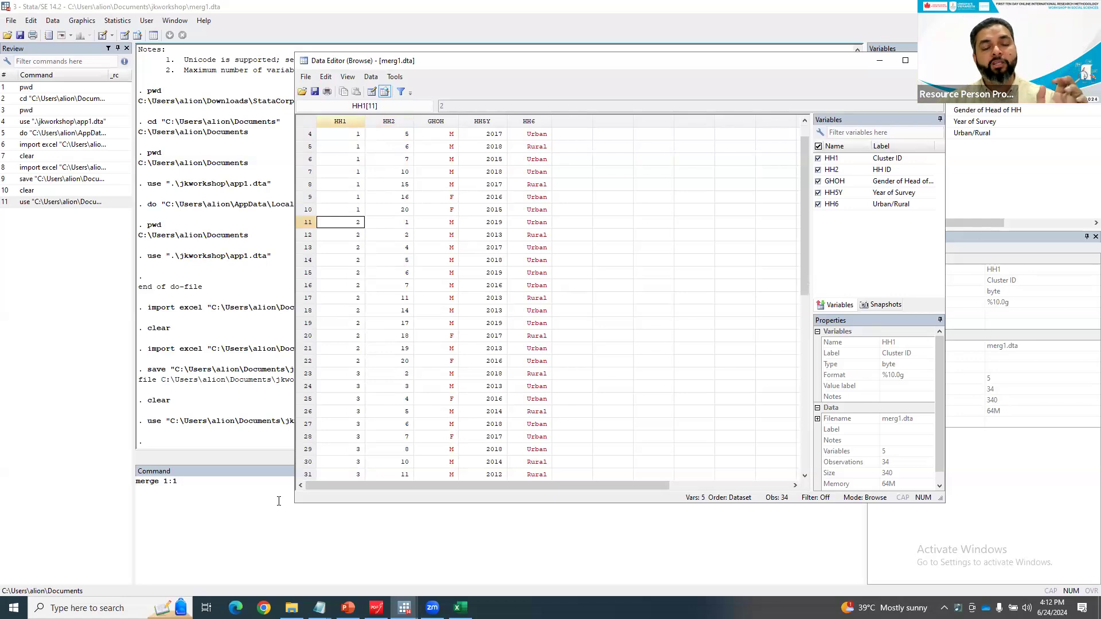
scroll(405, 246, "up", 1)
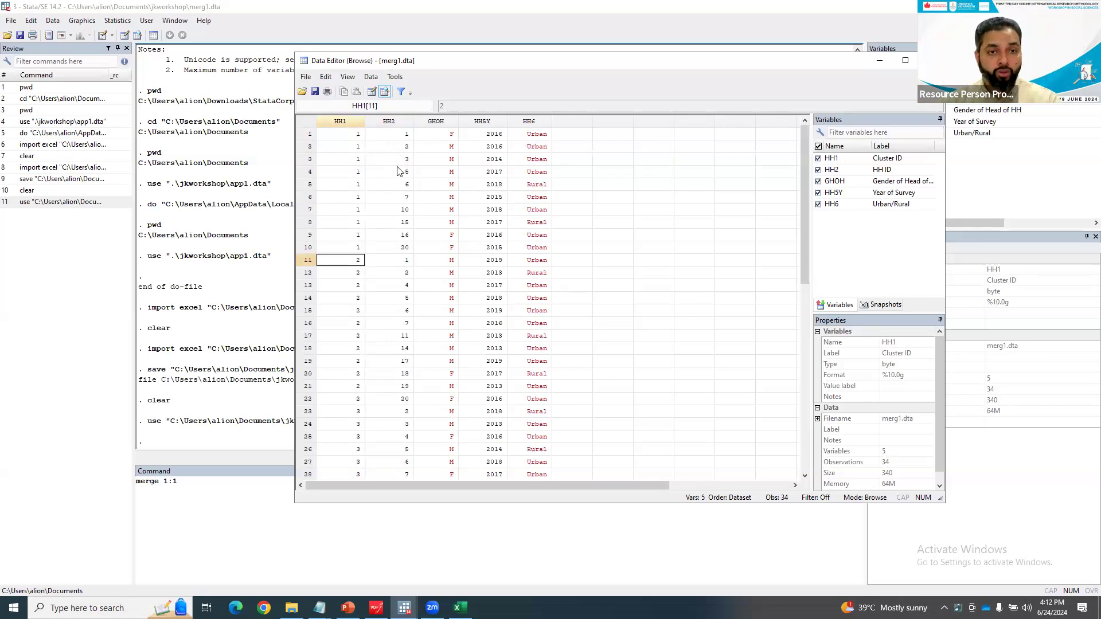
- Extend the merge 1:1 command with the keys HH1 HH2 and using, followed by the quoted merg1.dta path copied from the last use command
left_click(263, 500)
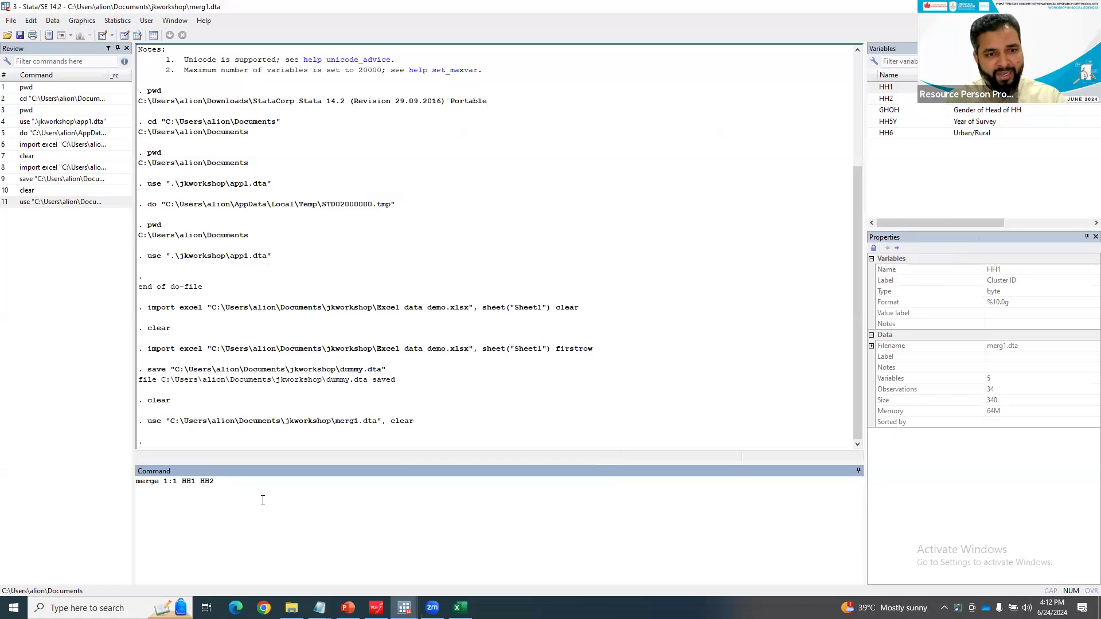
type("sing")
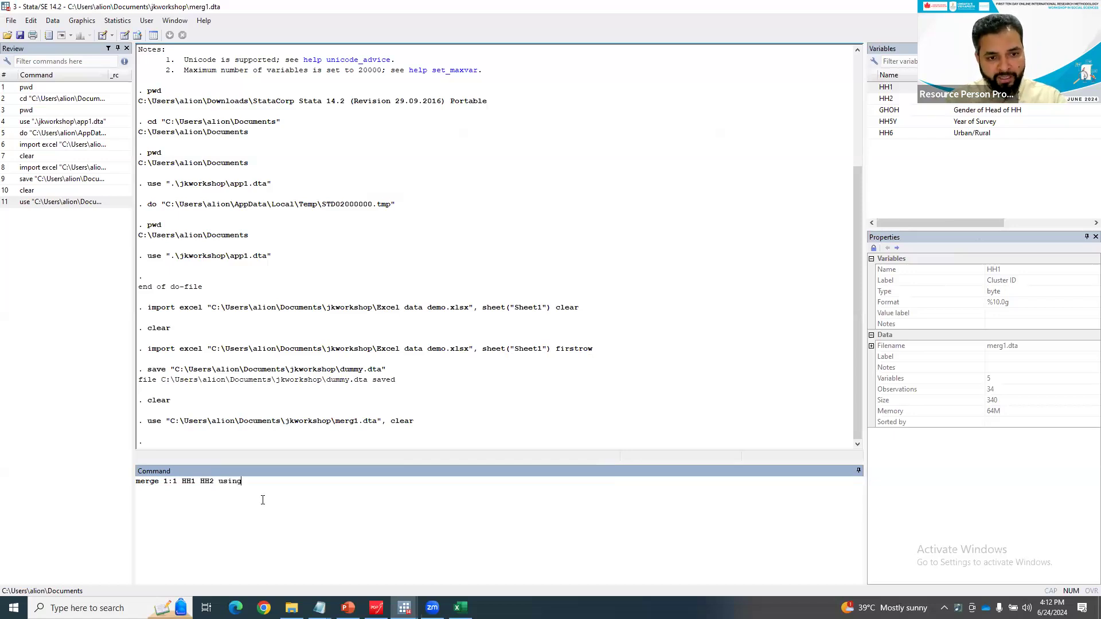
left_click(170, 425)
left_click_drag(168, 424, 380, 427)
right_click(370, 423)
left_click(390, 432)
left_click(356, 505)
key("ctrl+v")
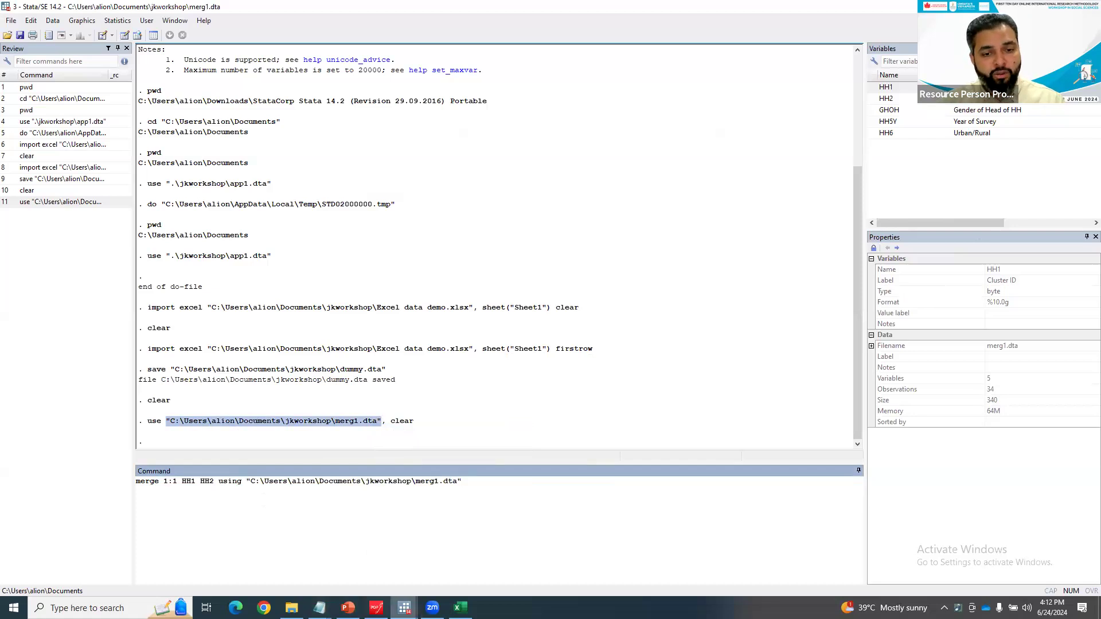
- Check the second file's name in the jkworkshop folder, change the using path to merg2.dta, and run the merge
left_click(291, 607)
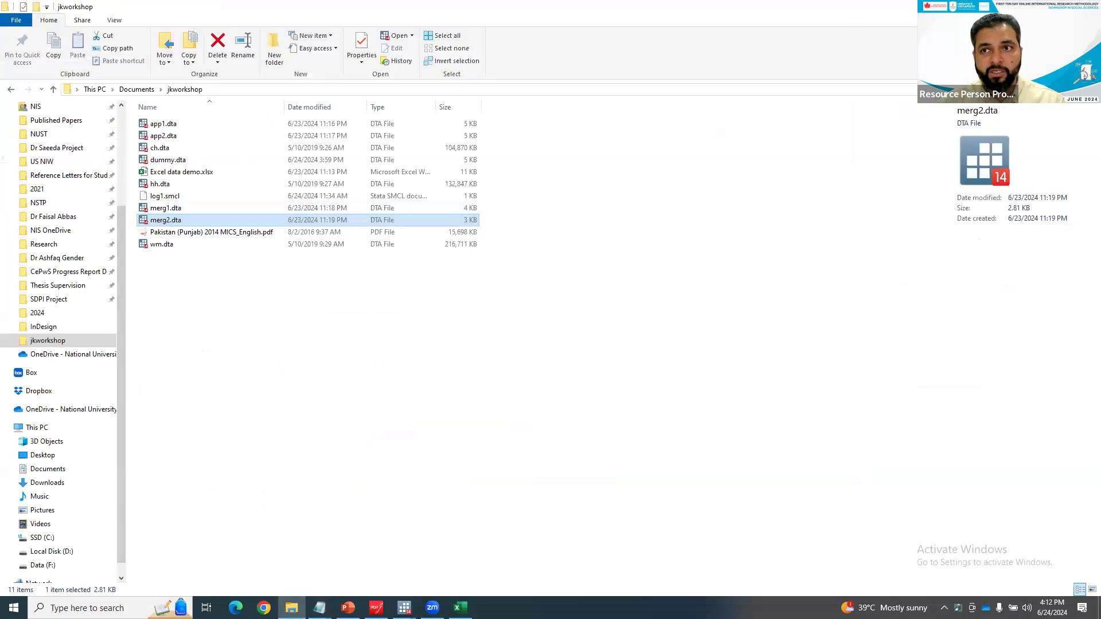
key("alt+Tab")
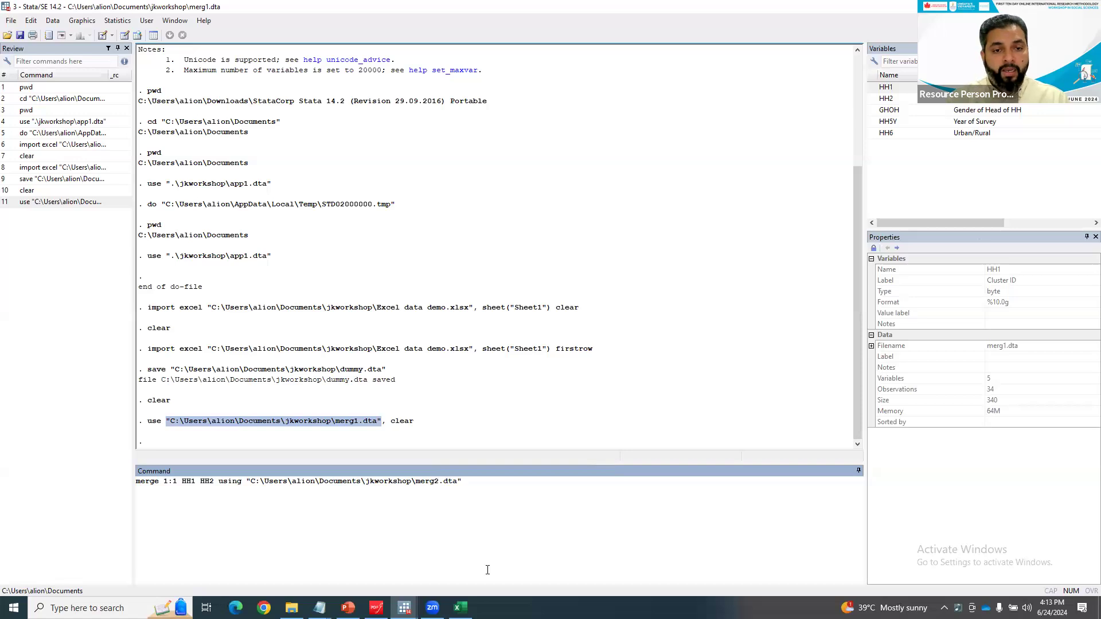
key("Return")
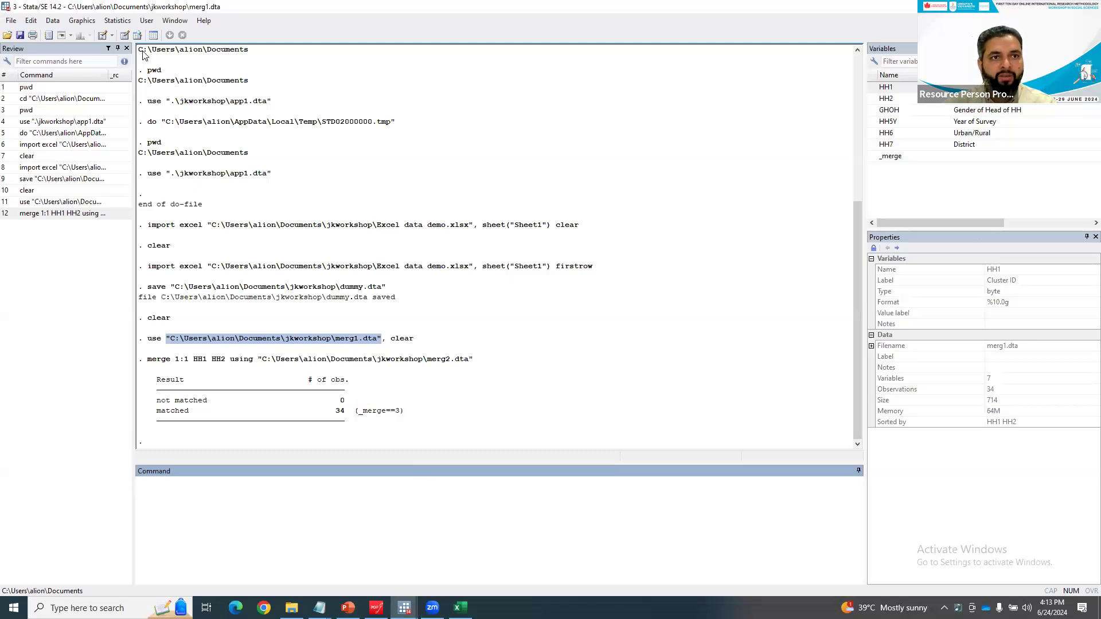
- Browse the merged dataset and examine the _merge values down the records
left_click(137, 35)
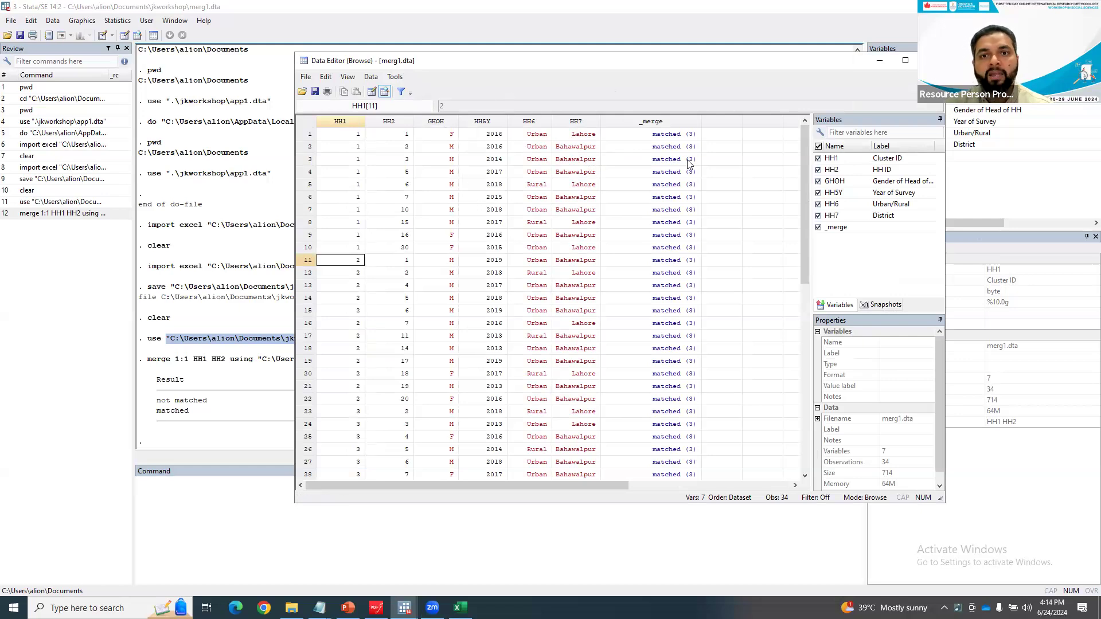
left_click(684, 136)
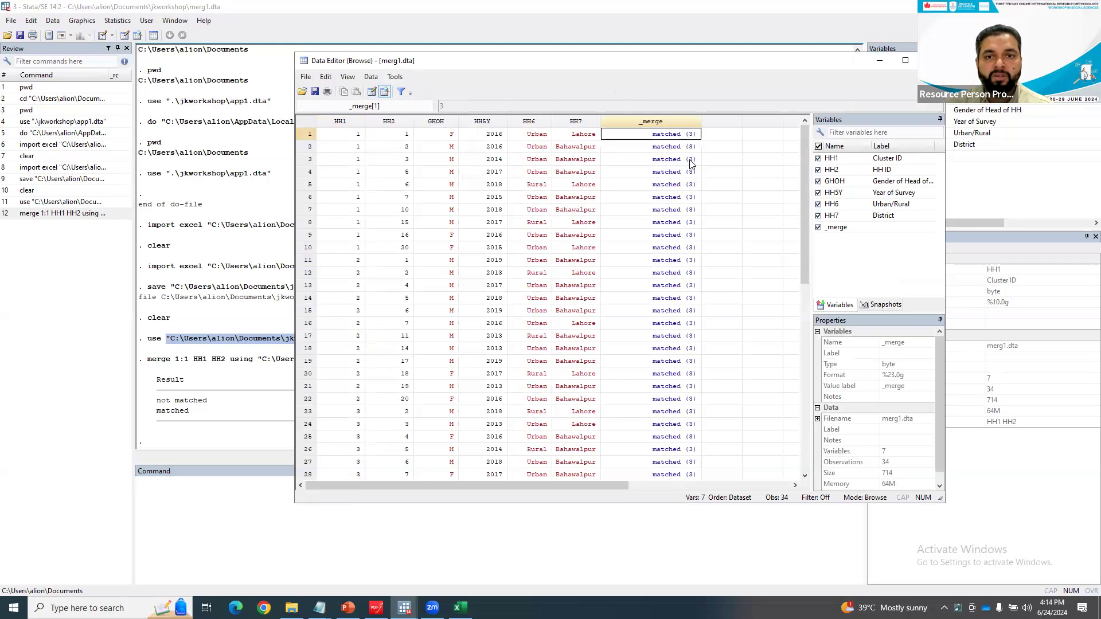
left_click(692, 148)
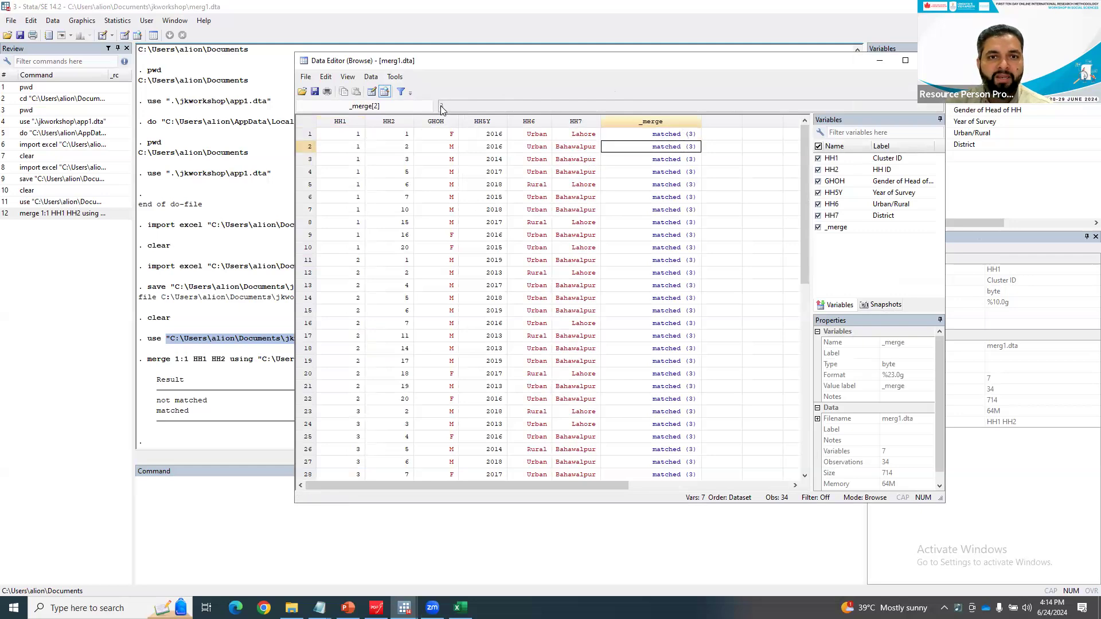
scroll(682, 173, "down", 3)
scroll(680, 160, "up", 3)
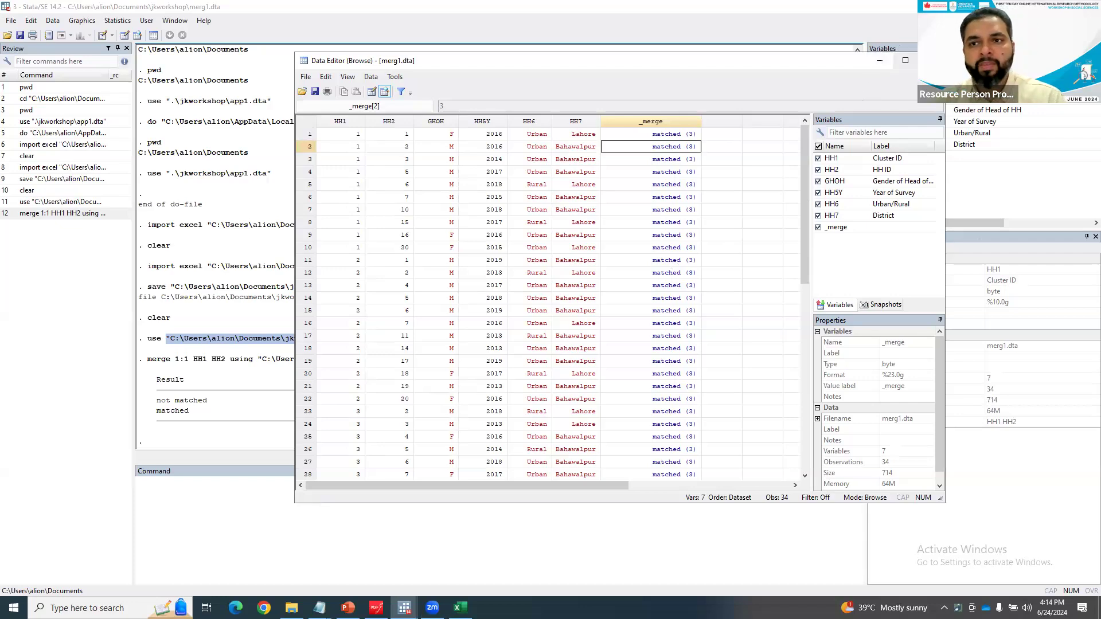
- Open hh.dta from the jkworkshop folder, discarding the unsaved merged data
left_click(352, 524)
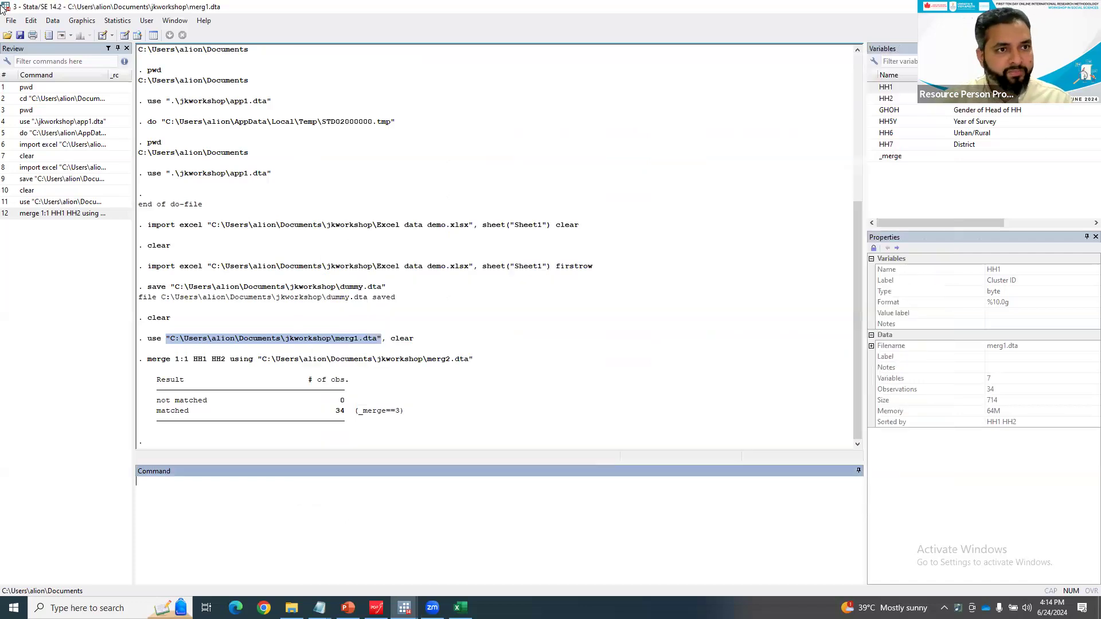
left_click(6, 35)
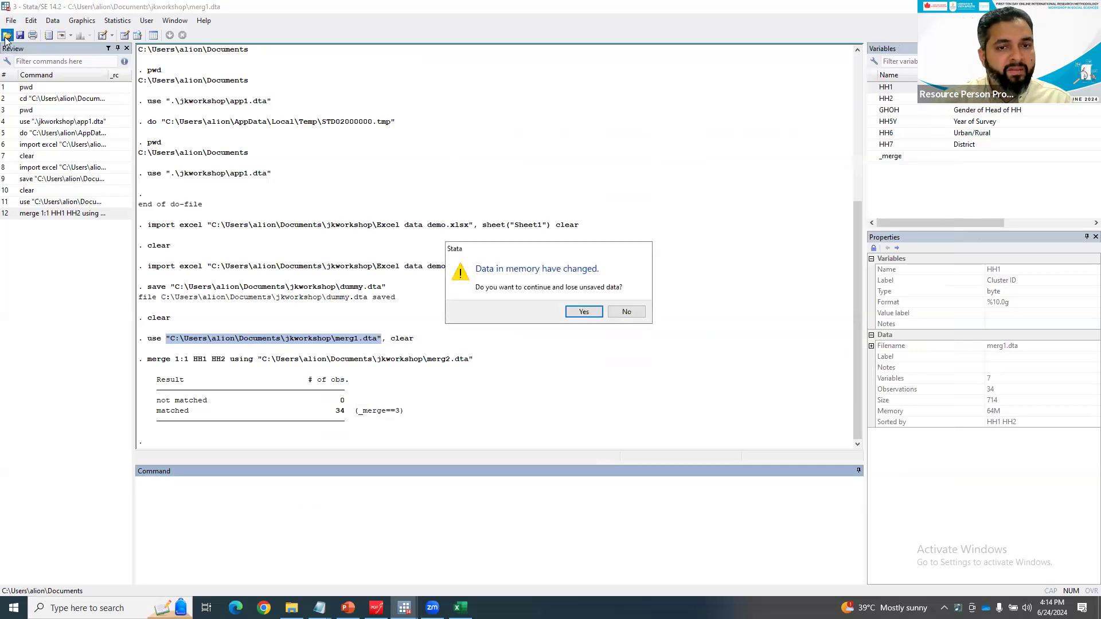
left_click(596, 319)
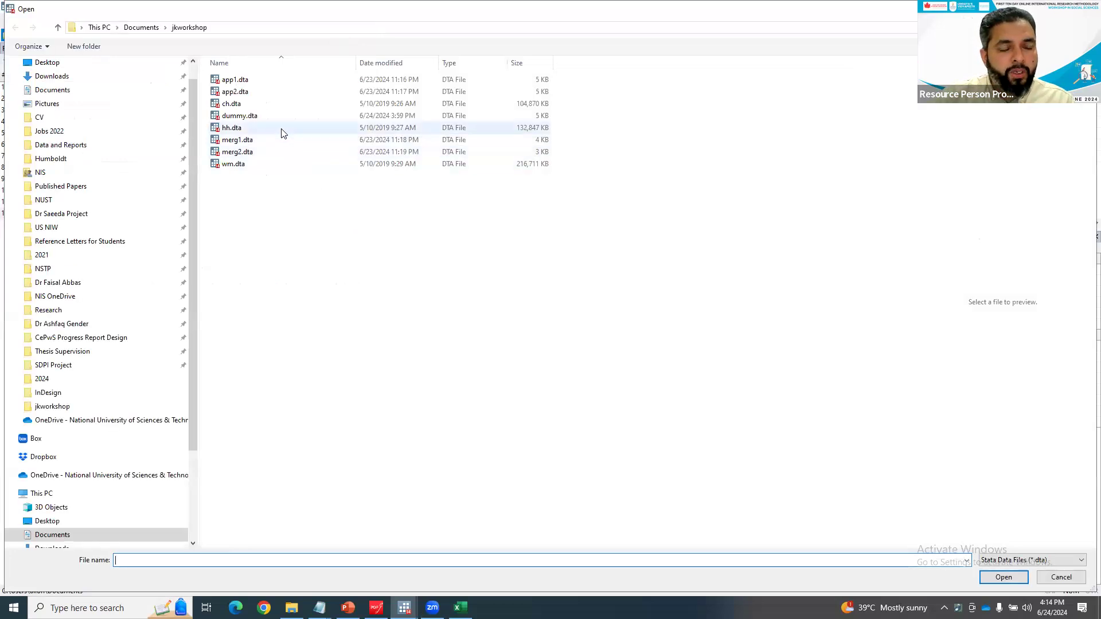
double_click(281, 133)
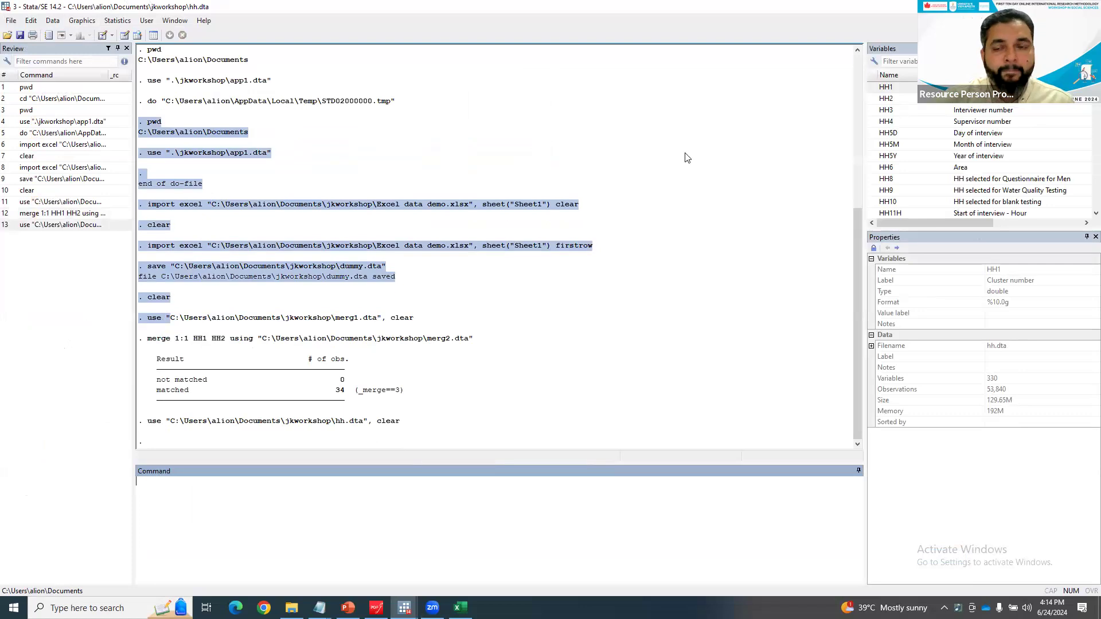
- Browse the hh.dta records in an enlarged data browser with a wider variable list
left_click(138, 36)
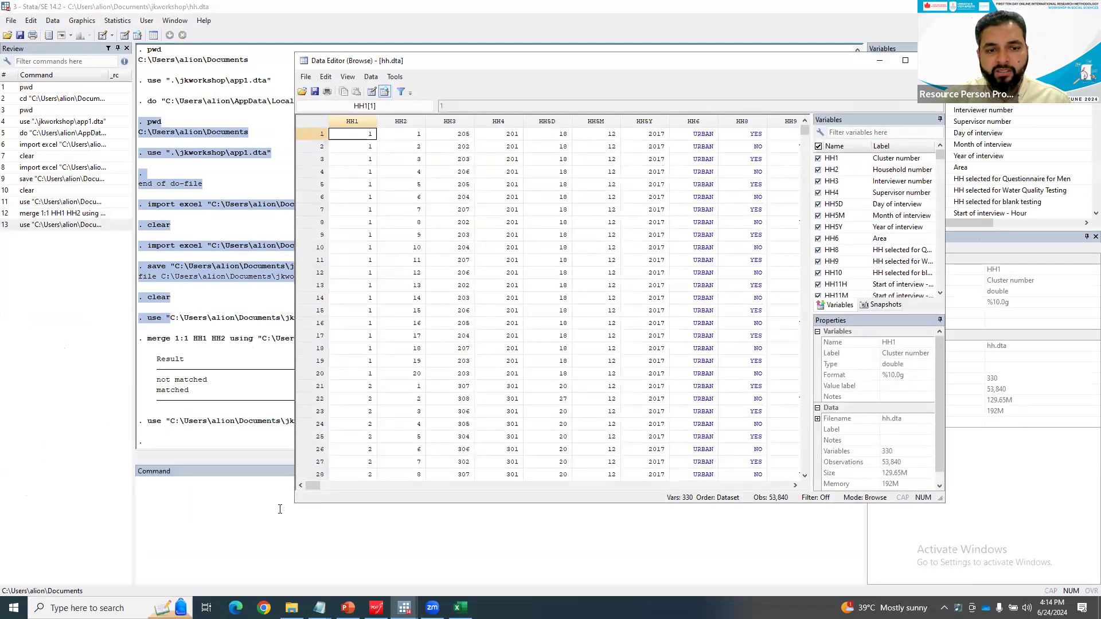
left_click_drag(292, 503, 117, 520)
left_click_drag(804, 130, 807, 75)
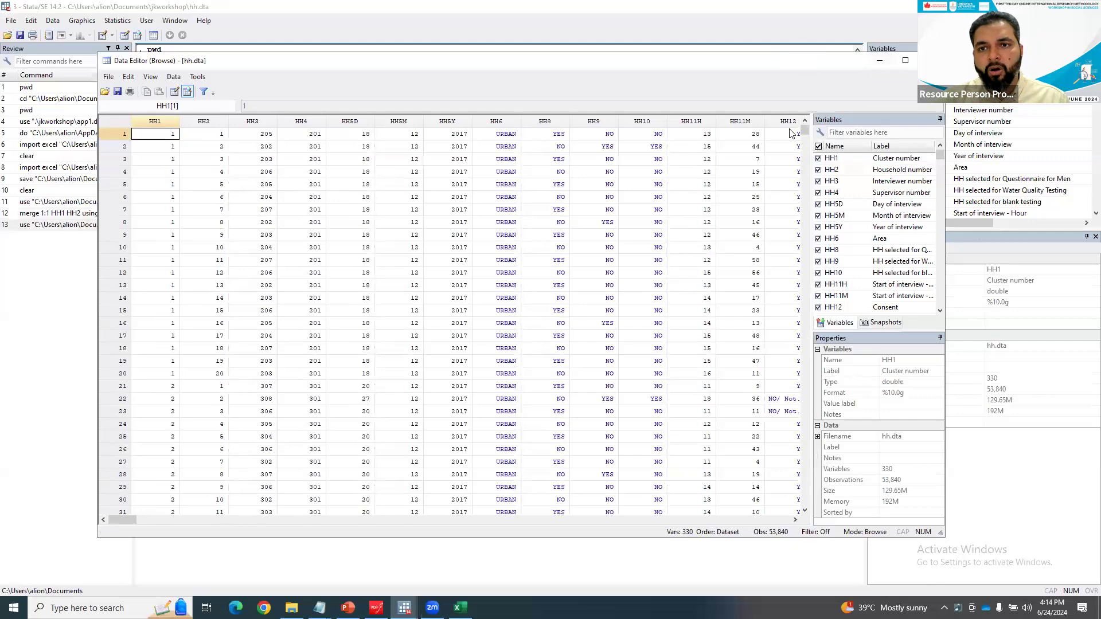
left_click_drag(812, 130, 600, 131)
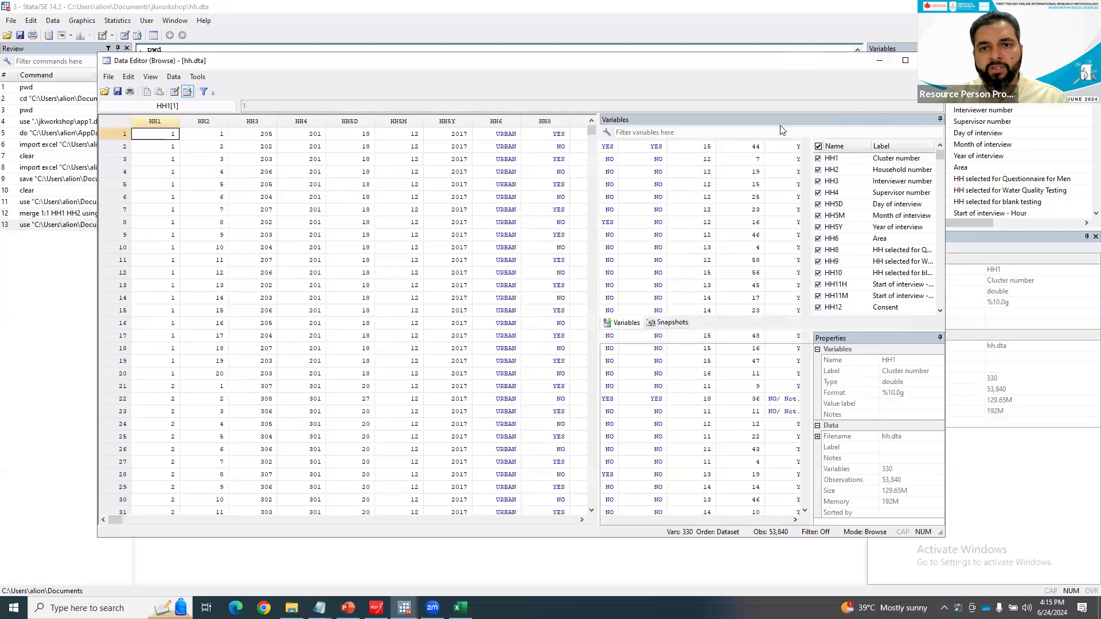
- Filter the hh.dta variable list by "water" and widen the Label column to read the full labels
left_click(810, 132)
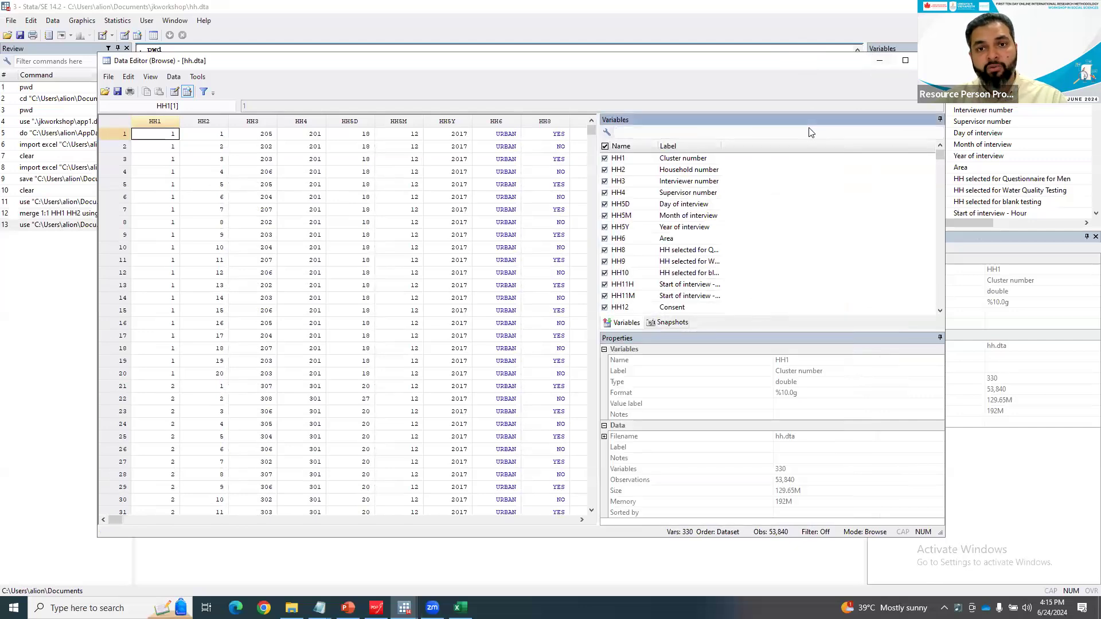
type("water")
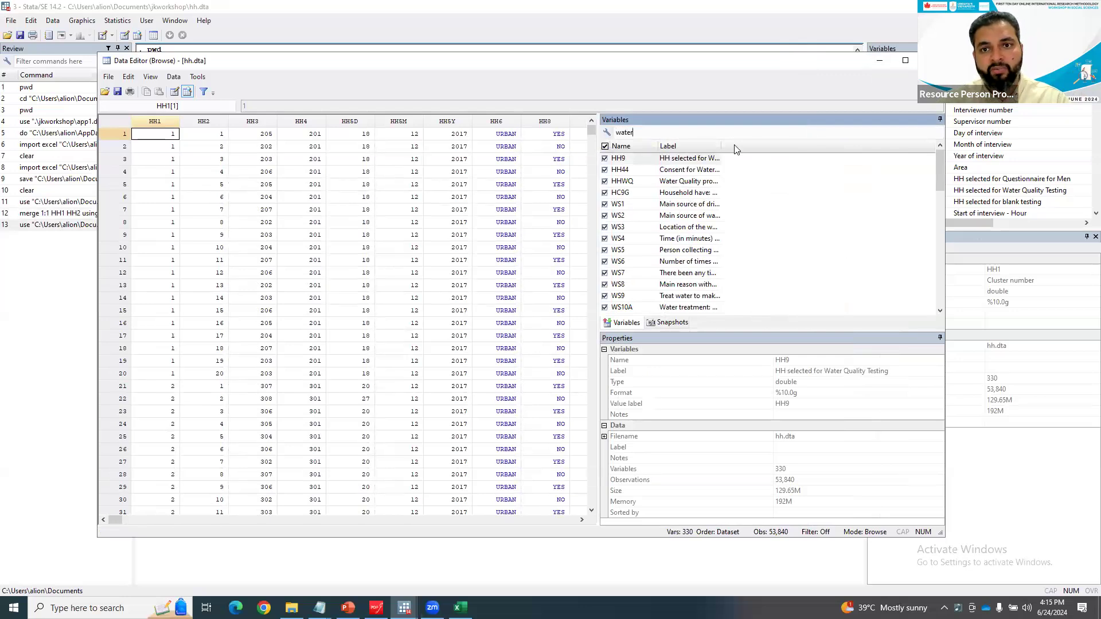
left_click_drag(722, 146, 848, 146)
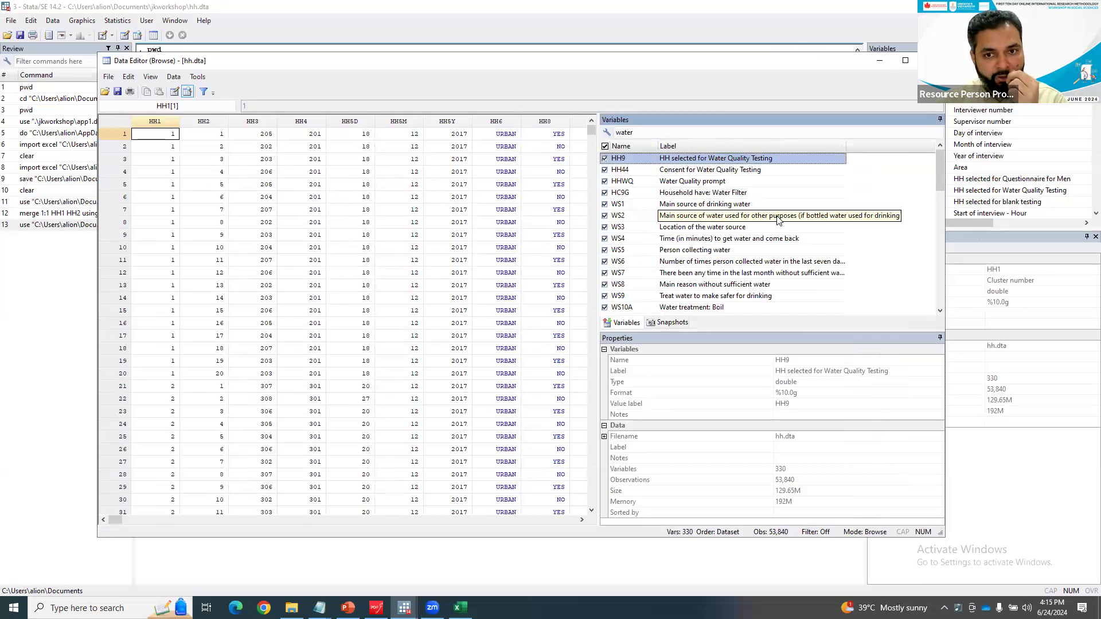
- Read further down the water-related variables of hh.dta and check HH1 and HH2 in the first two records
scroll(783, 216, "down", 5)
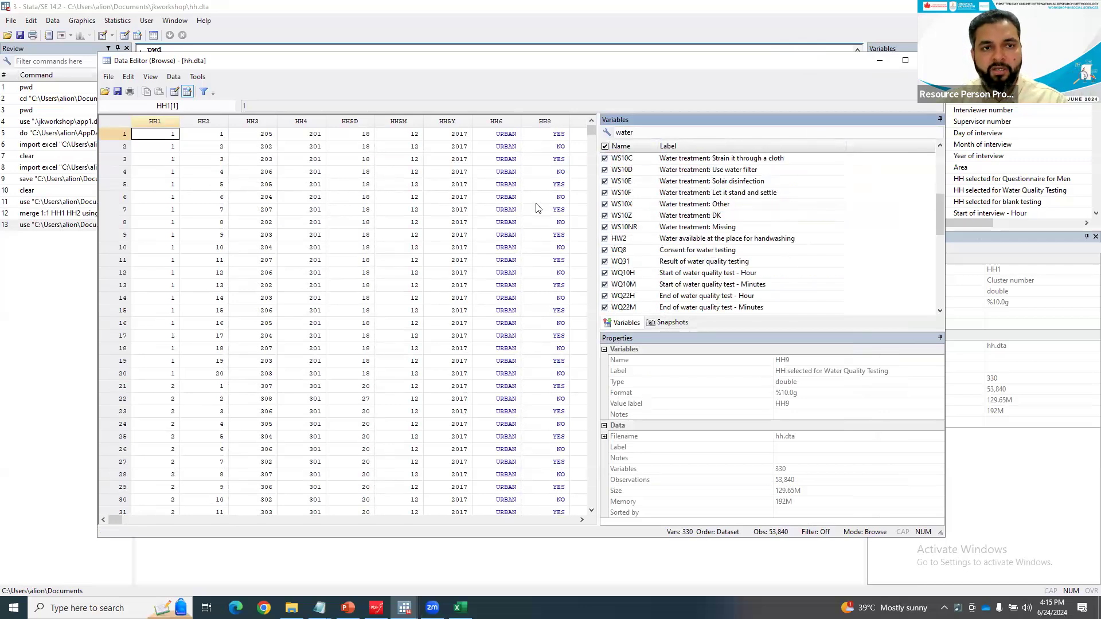
left_click_drag(540, 65, 583, 69)
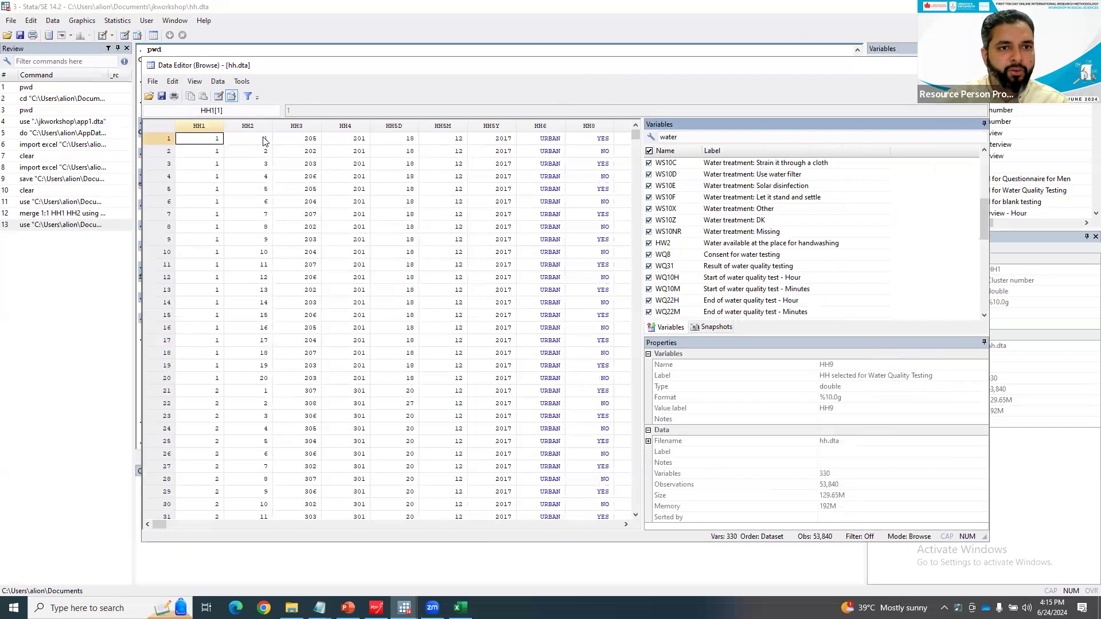
left_click_drag(264, 139, 218, 150)
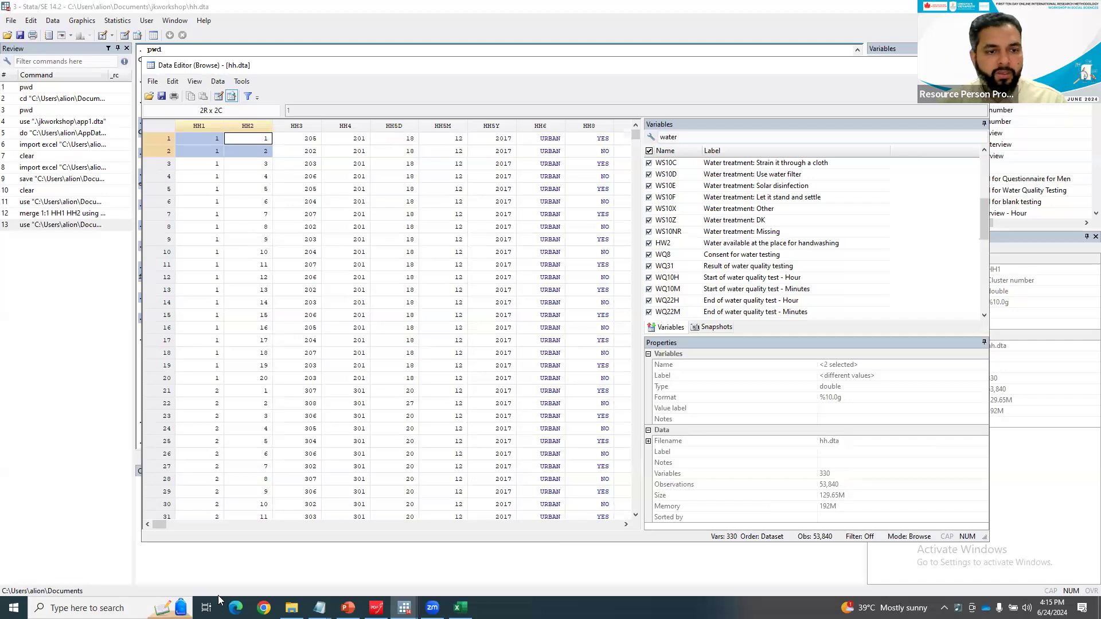
- Open ch.dta from the jkworkshop folder in a separate Stata session and browse its records
left_click(292, 607)
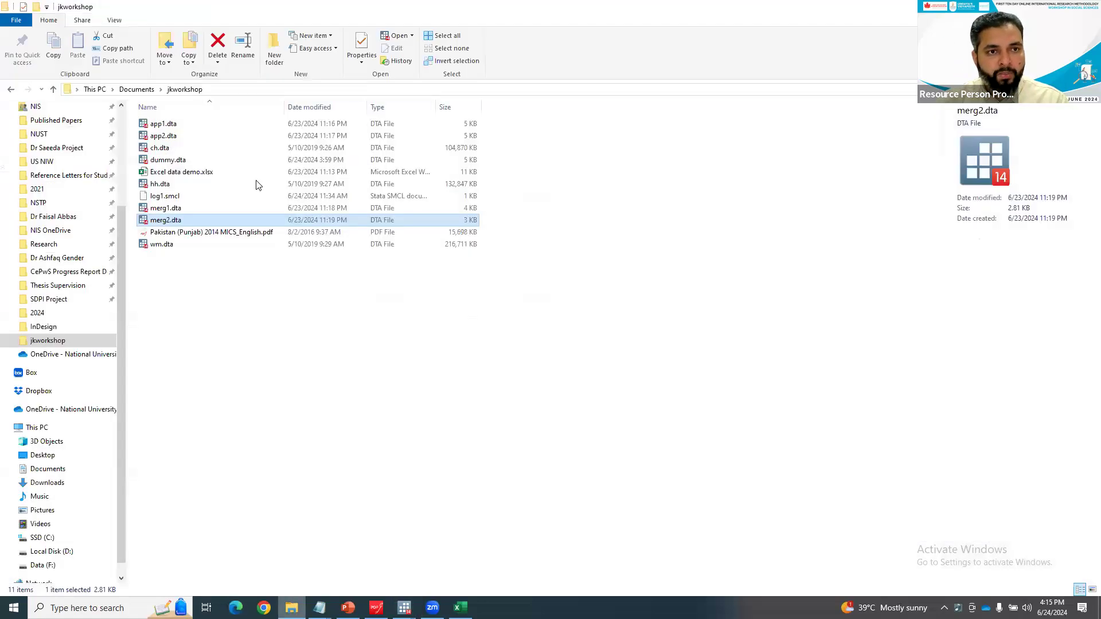
left_click(226, 148)
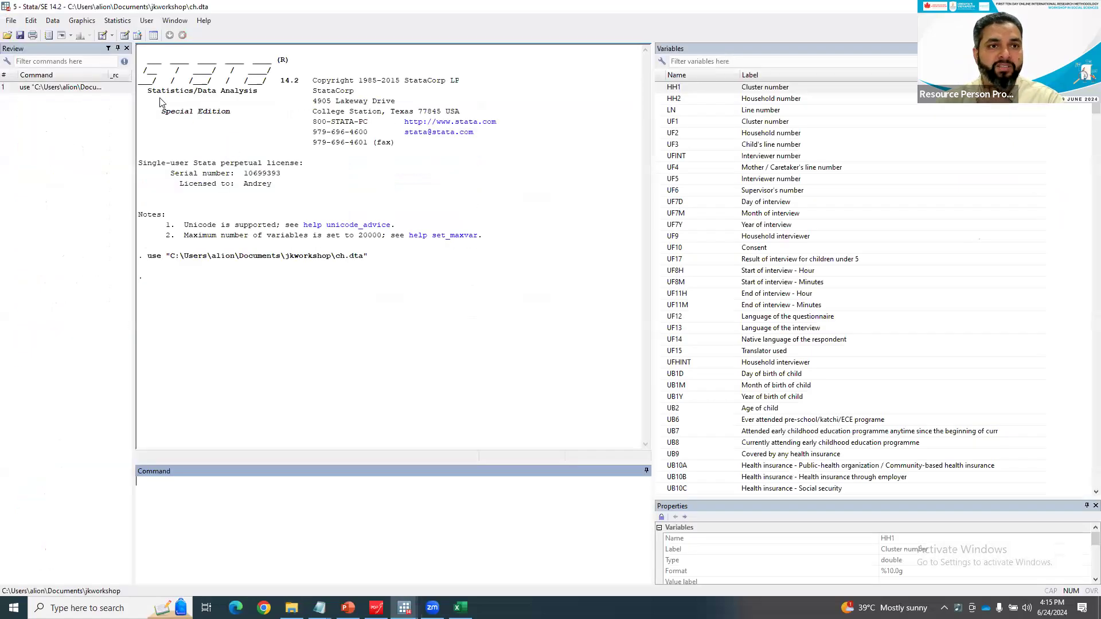
left_click(137, 35)
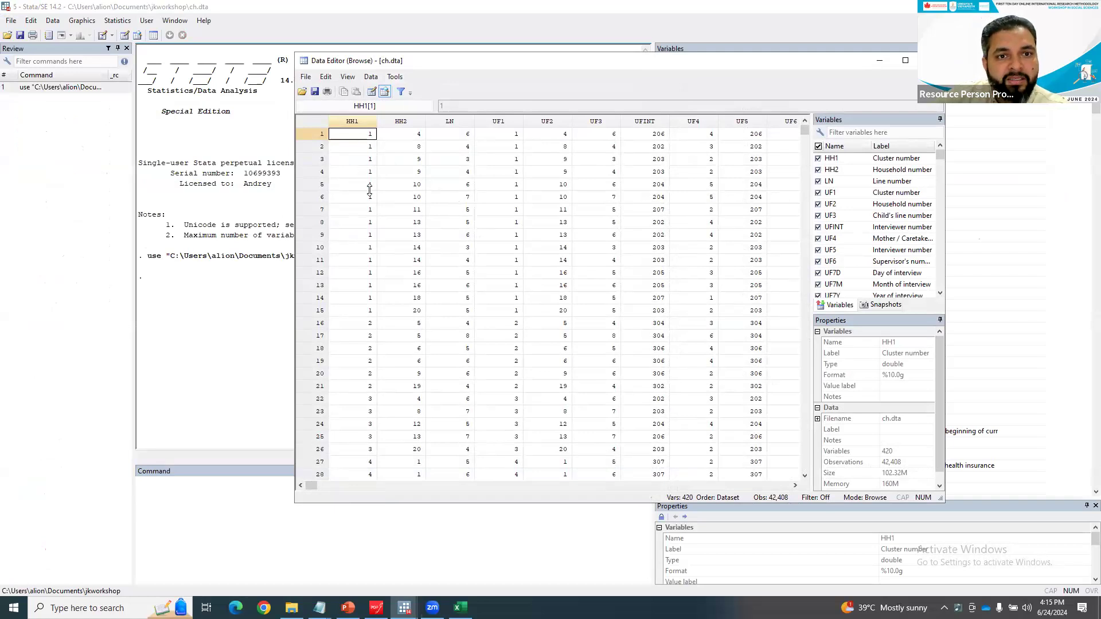
- Compare HH1, HH2 and LN in records 5 and 6 and HH2 in records 8 and 9 for repeated households
left_click_drag(370, 187, 371, 197)
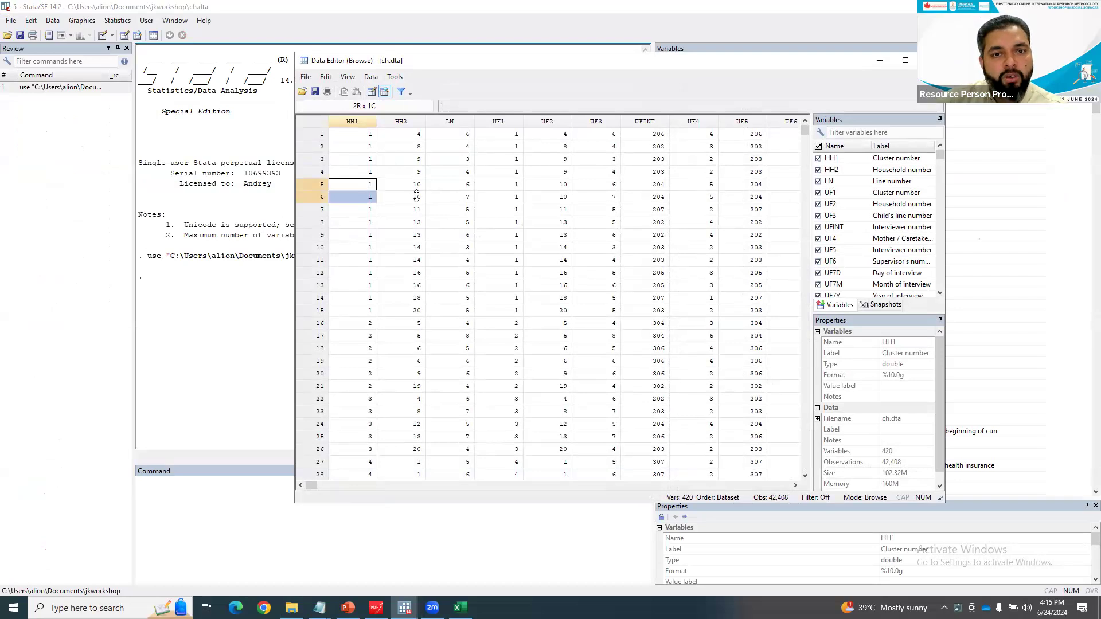
left_click_drag(419, 187, 363, 198)
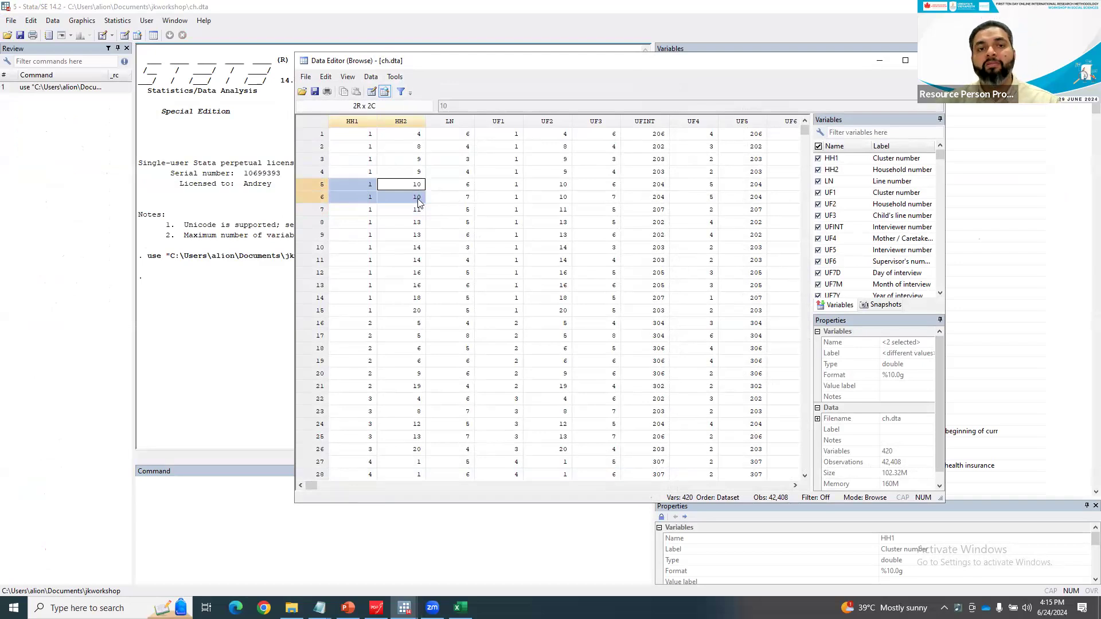
left_click(468, 186)
left_click(469, 198)
left_click(468, 184)
left_click(469, 198)
left_click(468, 187)
left_click(468, 198)
left_click(471, 188)
left_click(472, 199)
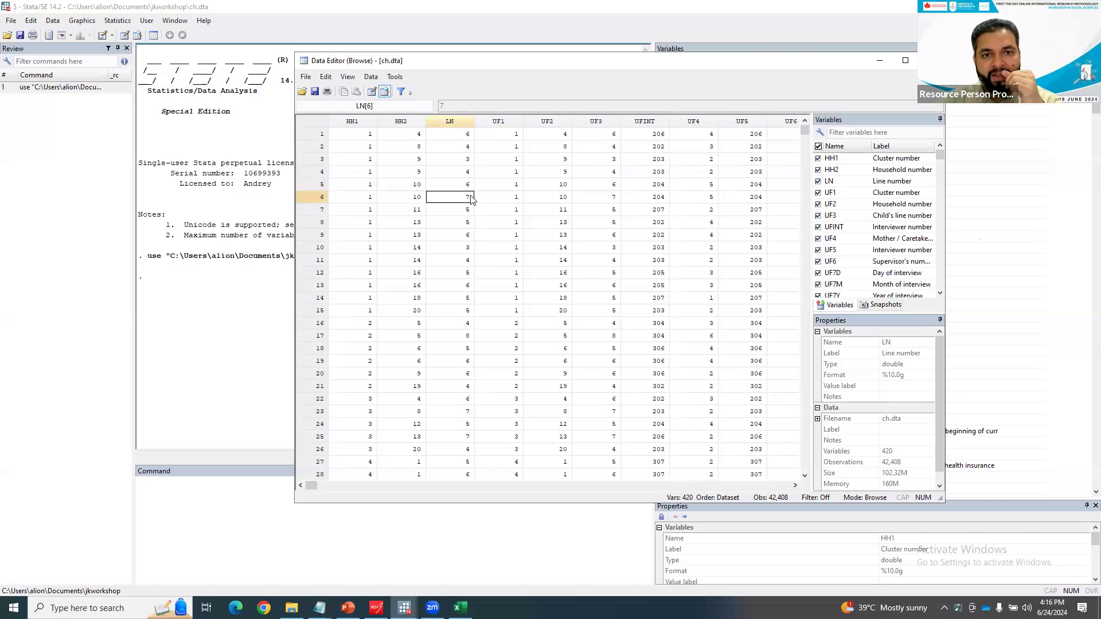
left_click(449, 189)
left_click_drag(449, 190, 448, 196)
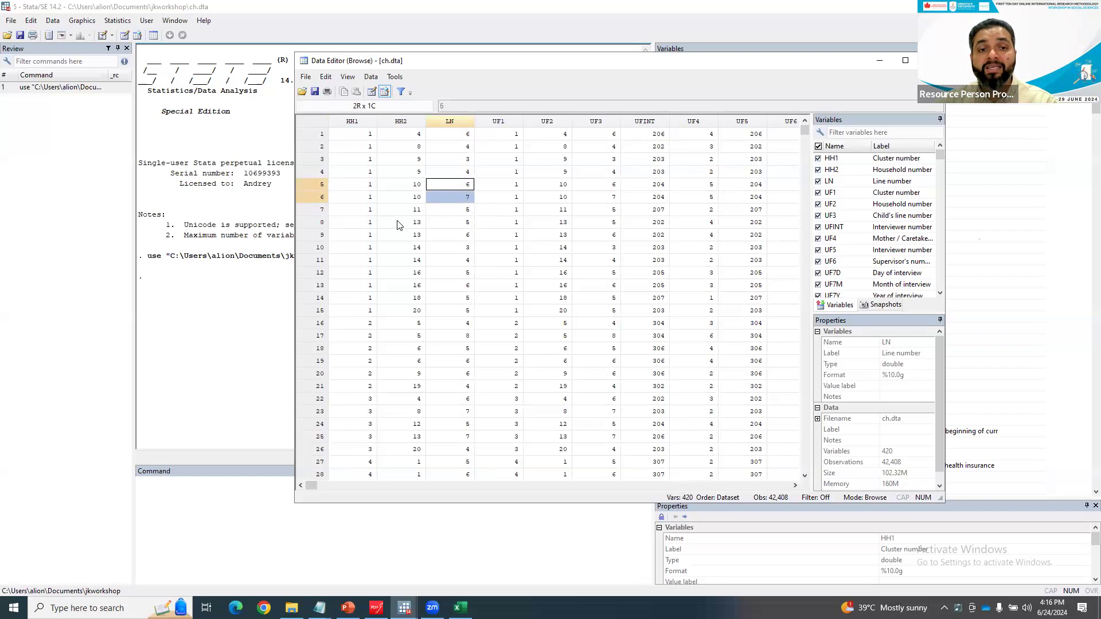
left_click_drag(400, 223, 401, 235)
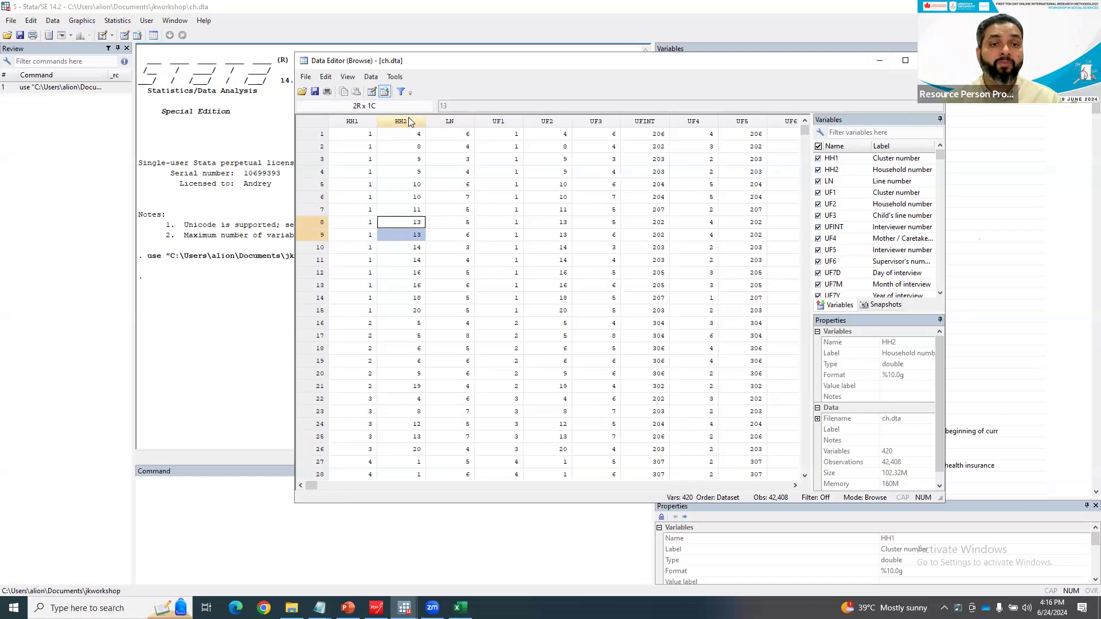
- Close the Stata session holding merg2.dta with "exit, clear" and return to the session holding hh.dta
left_click(404, 608)
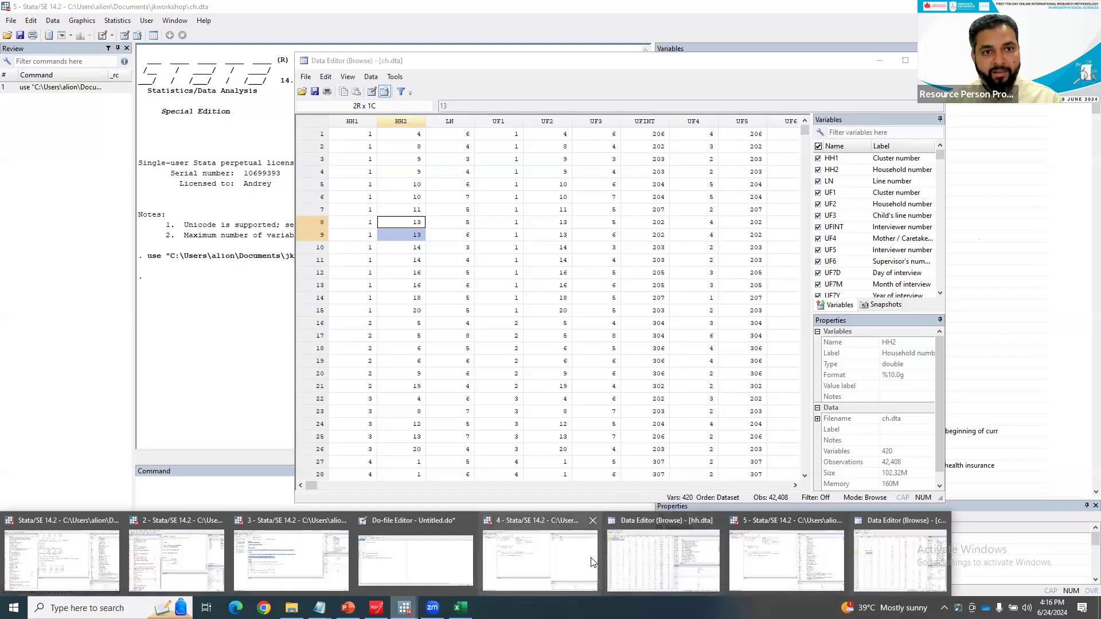
left_click(570, 558)
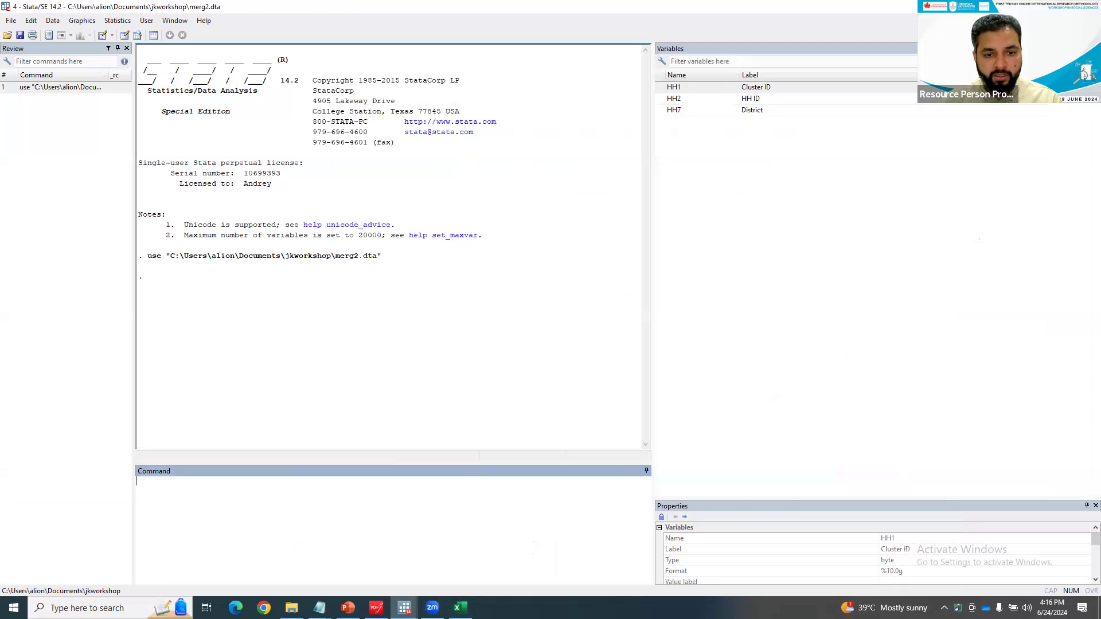
type("exit, clear")
key("Return")
left_click(405, 608)
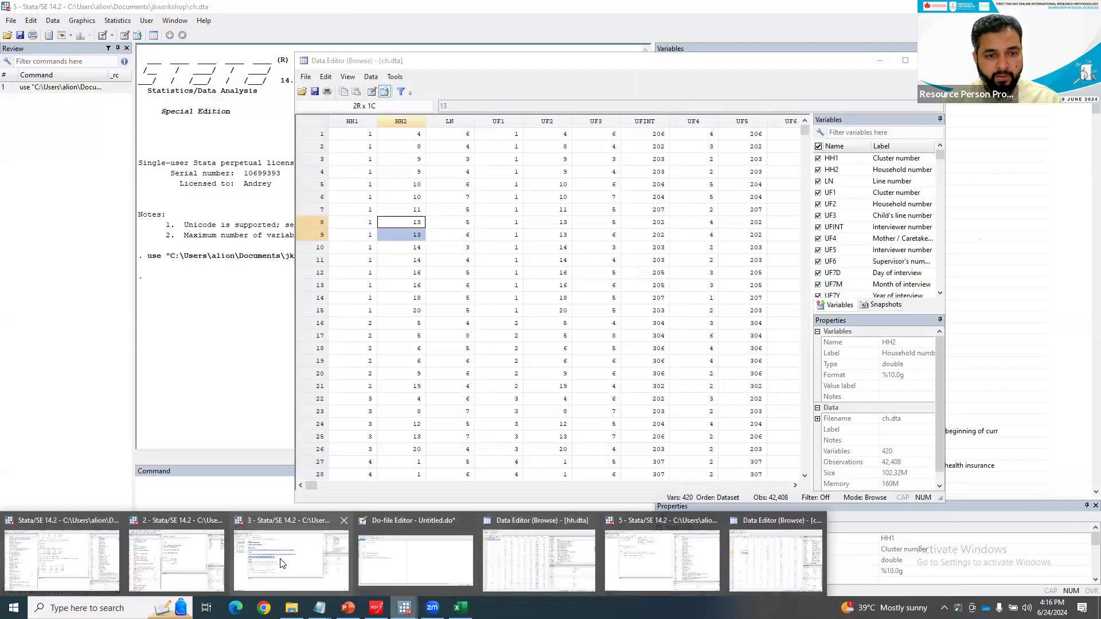
left_click(281, 563)
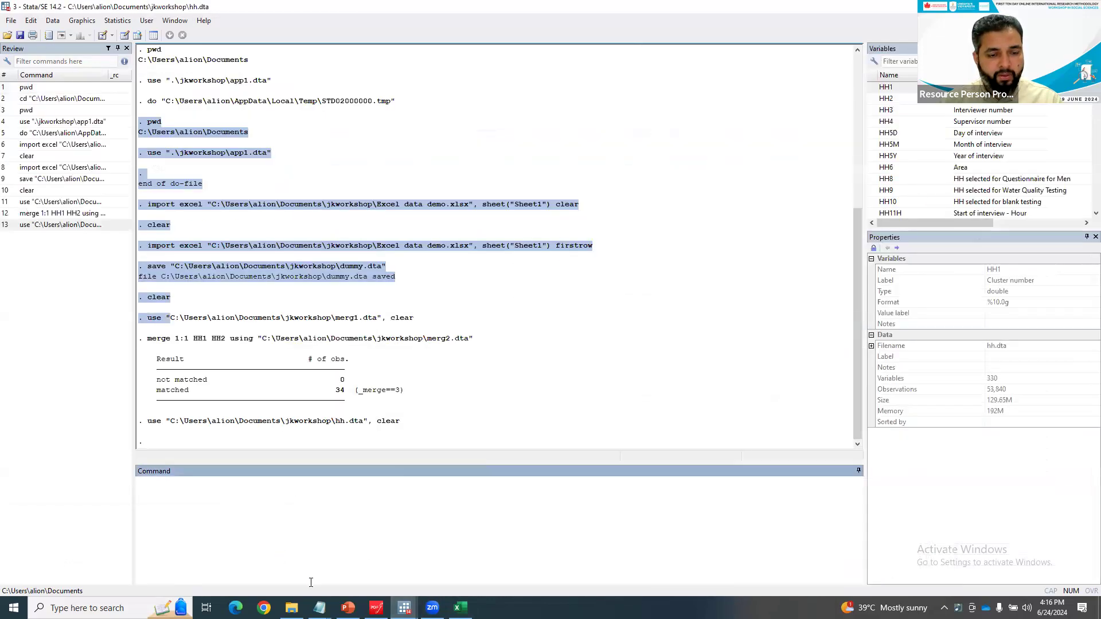
left_click(404, 608)
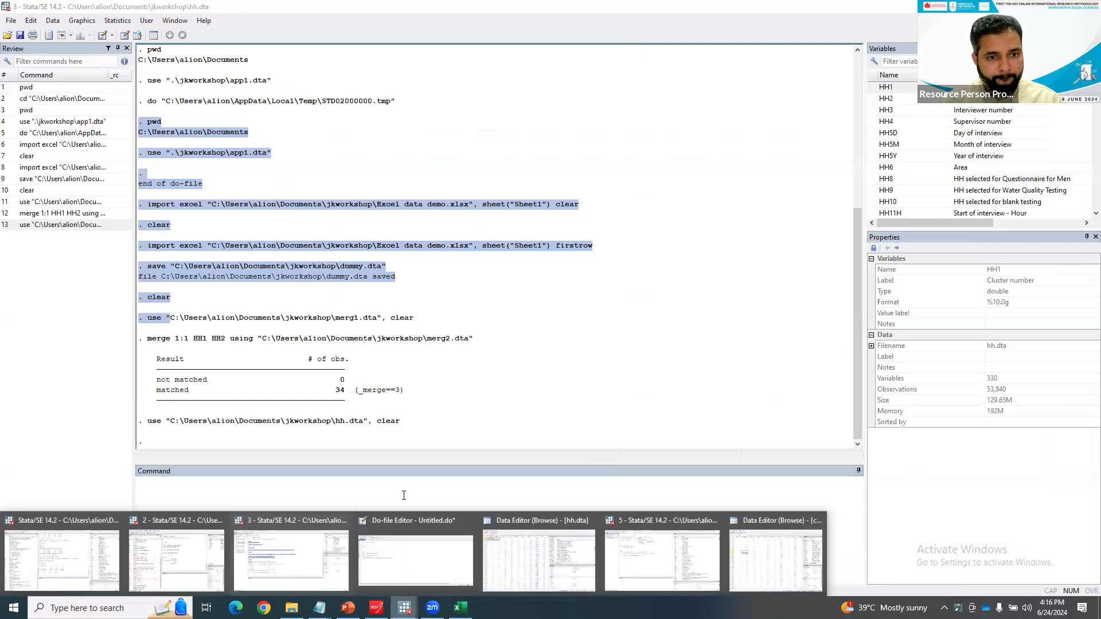
left_click(448, 349)
left_click(405, 511)
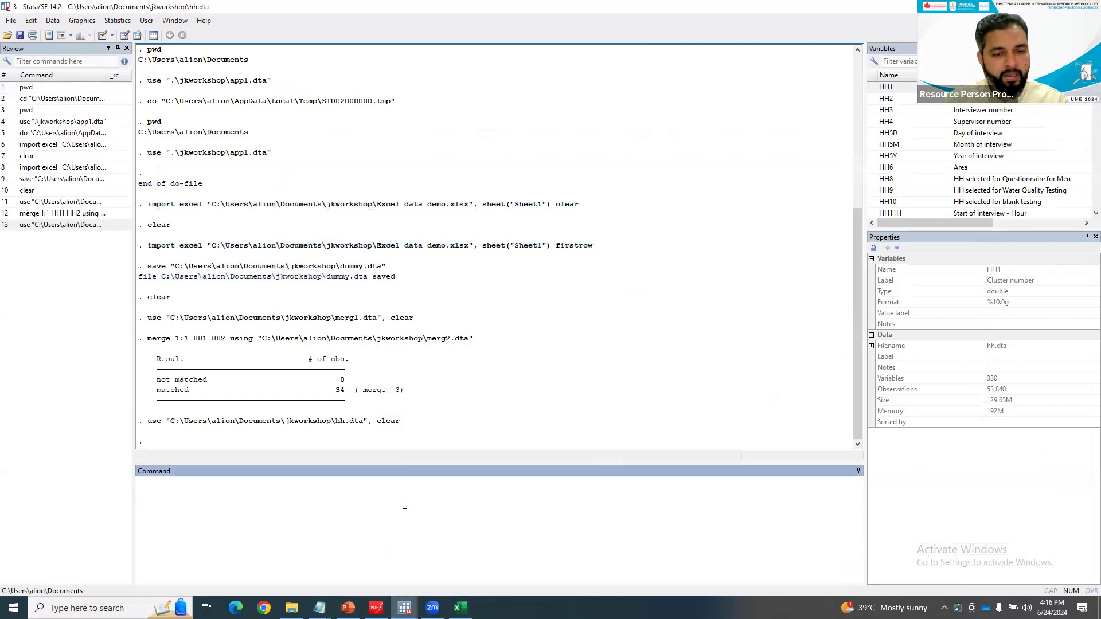
- Reuse the earlier merge command to try a 1:1 merge of hh.dta with ch.dta on HH1 and HH2
left_click(63, 213)
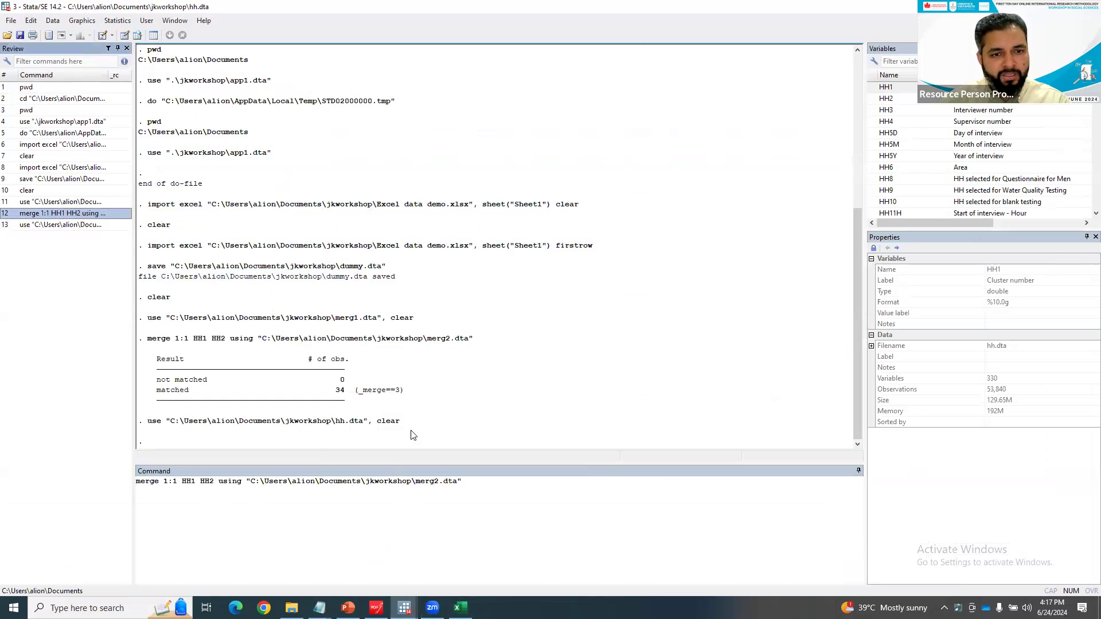
scroll(943, 114, "down", 3)
scroll(945, 113, "up", 3)
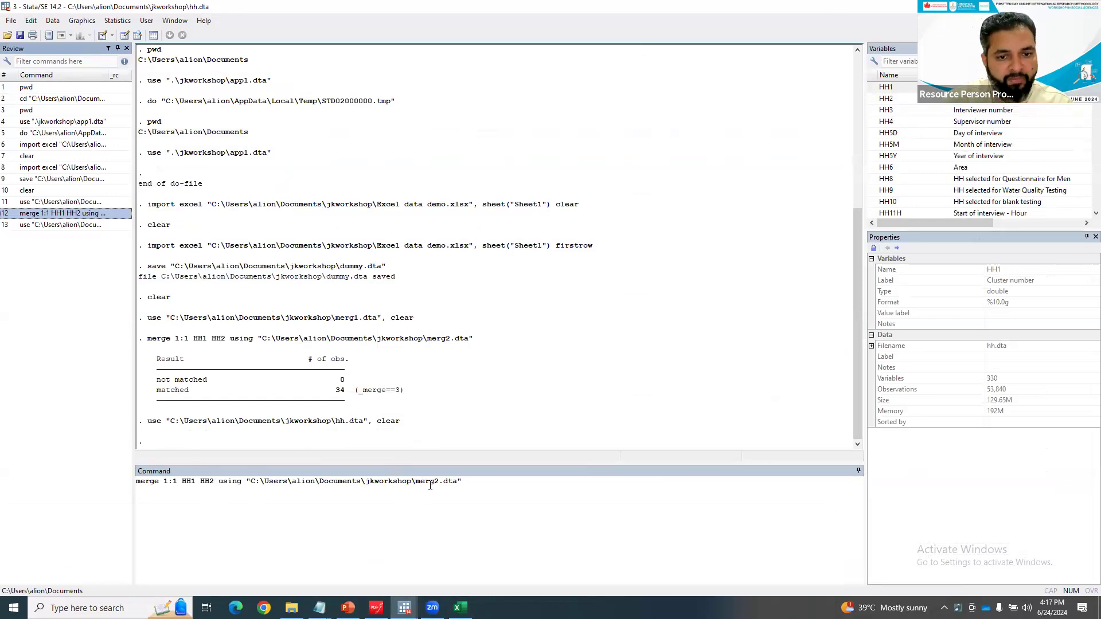
left_click_drag(439, 485, 417, 484)
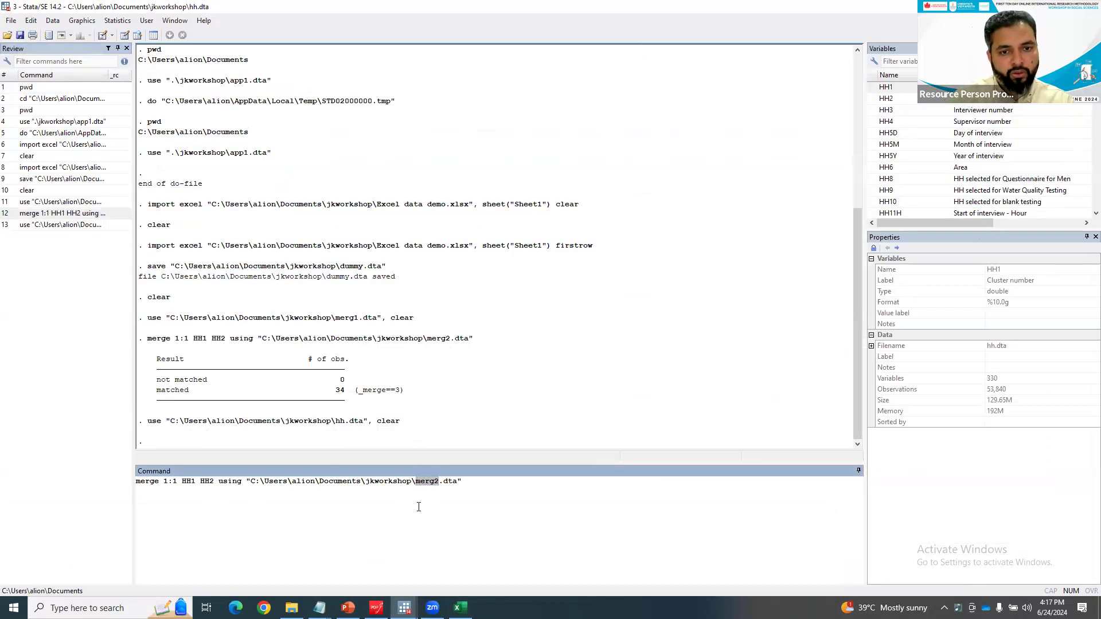
type("hh")
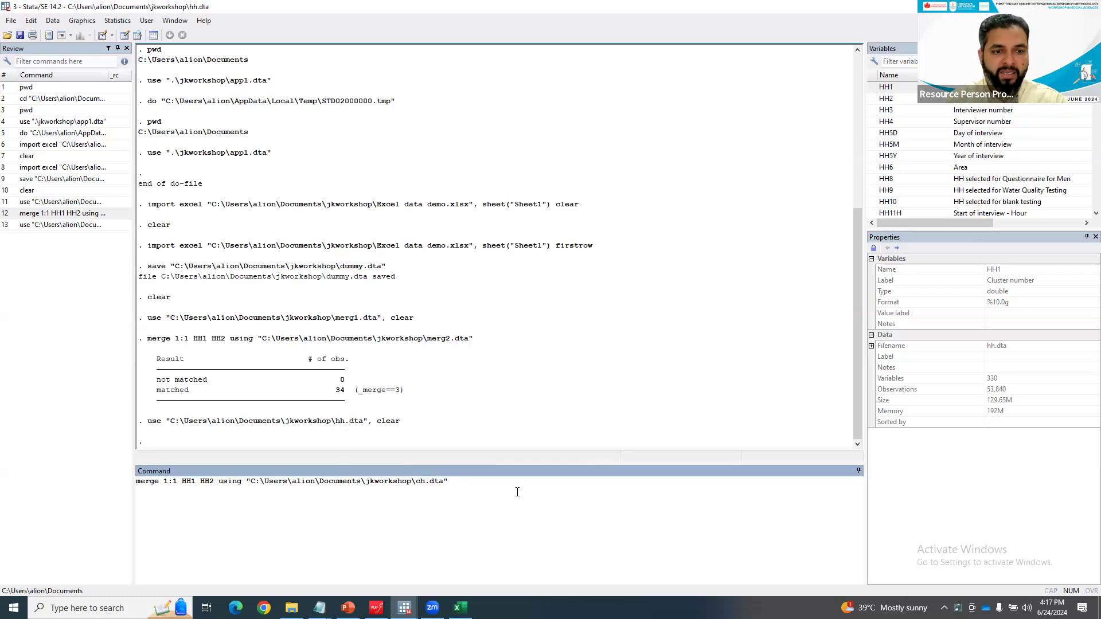
key("Return")
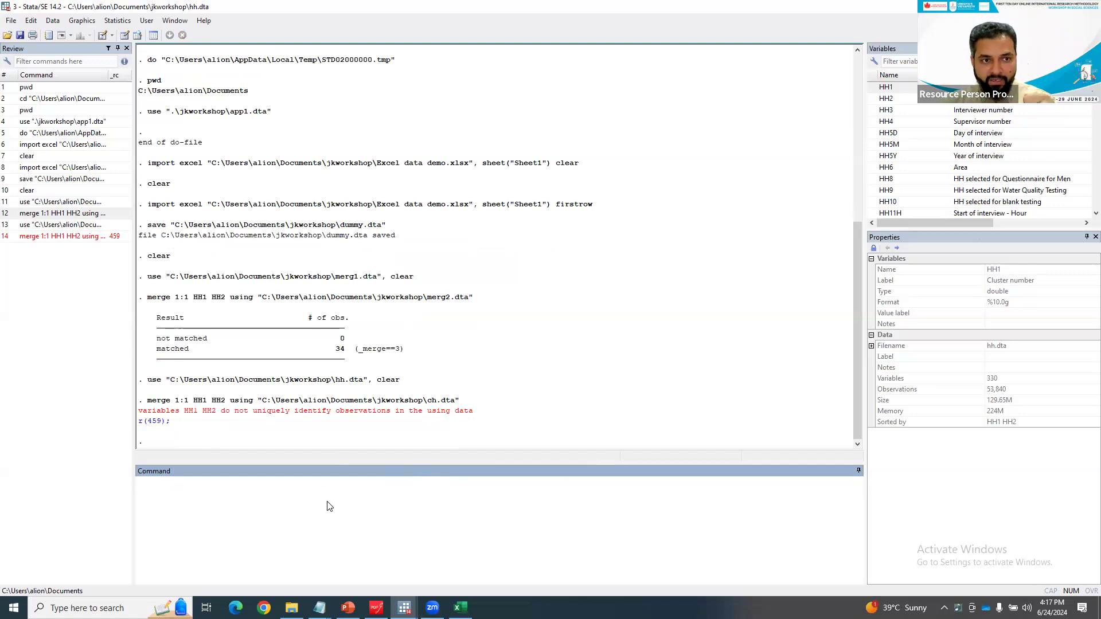
- Merge hh.dta with ch.dta as a 1:m merge on HH1 and HH2
left_click(58, 237)
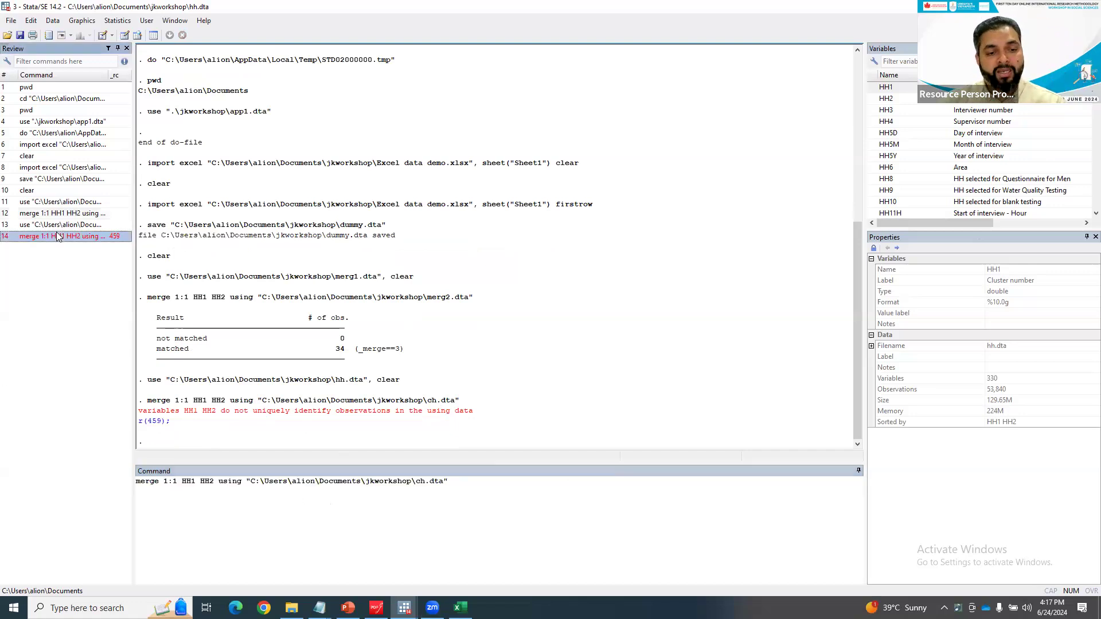
left_click(176, 481)
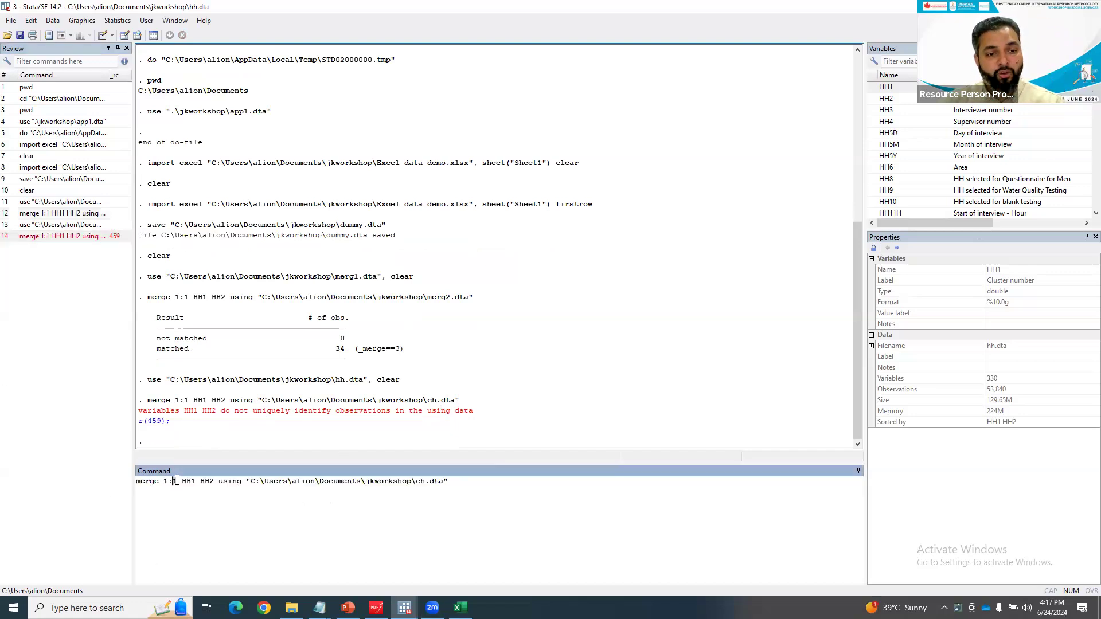
type("m")
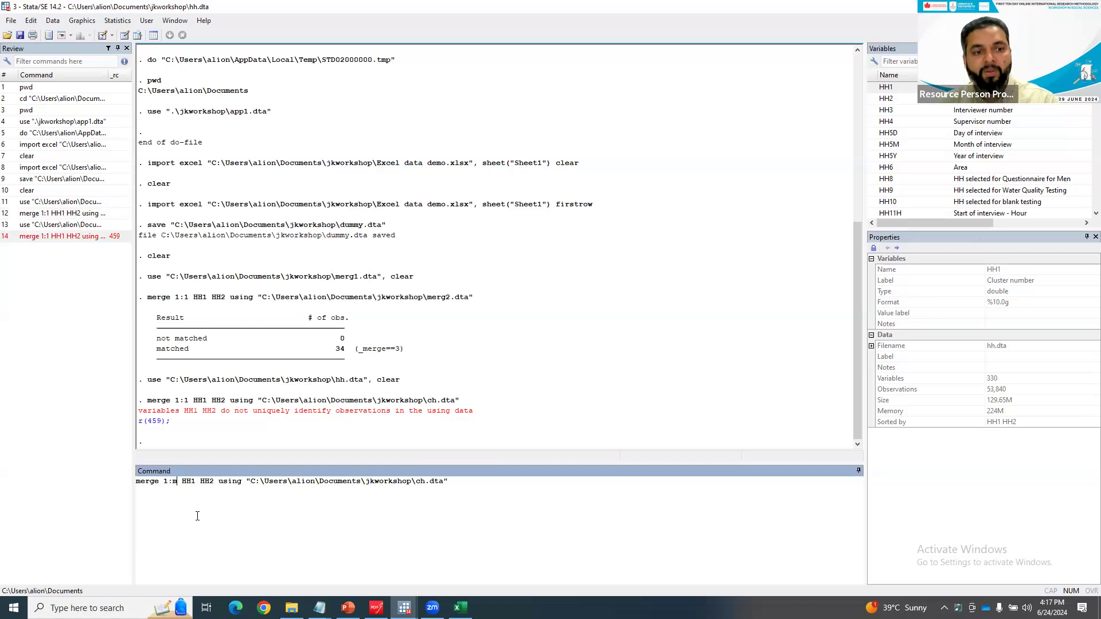
left_click(480, 483)
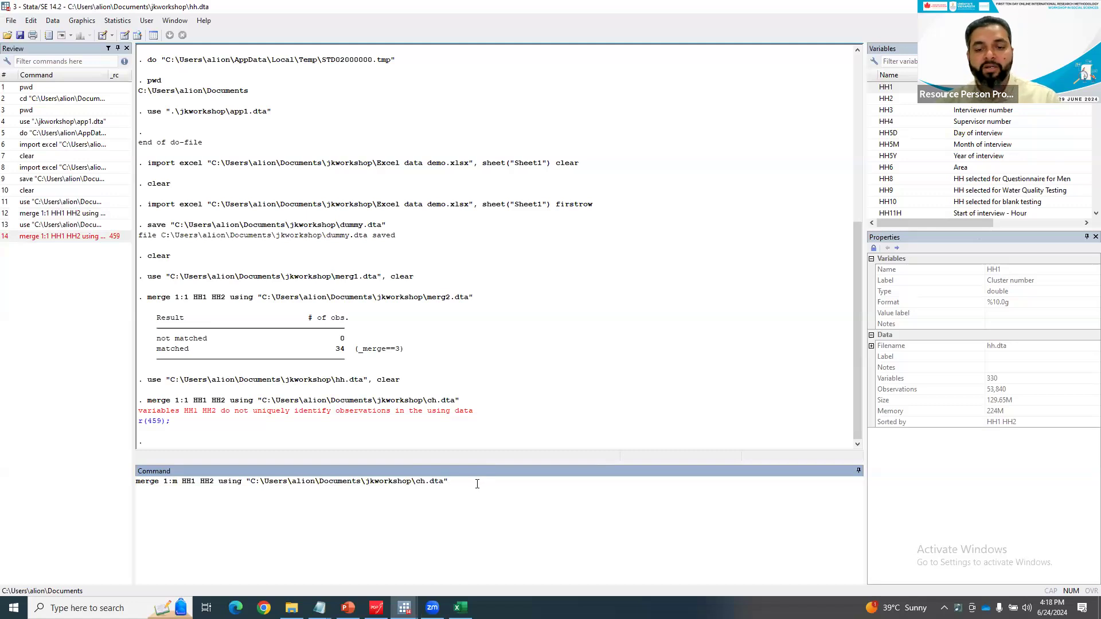
key("Return")
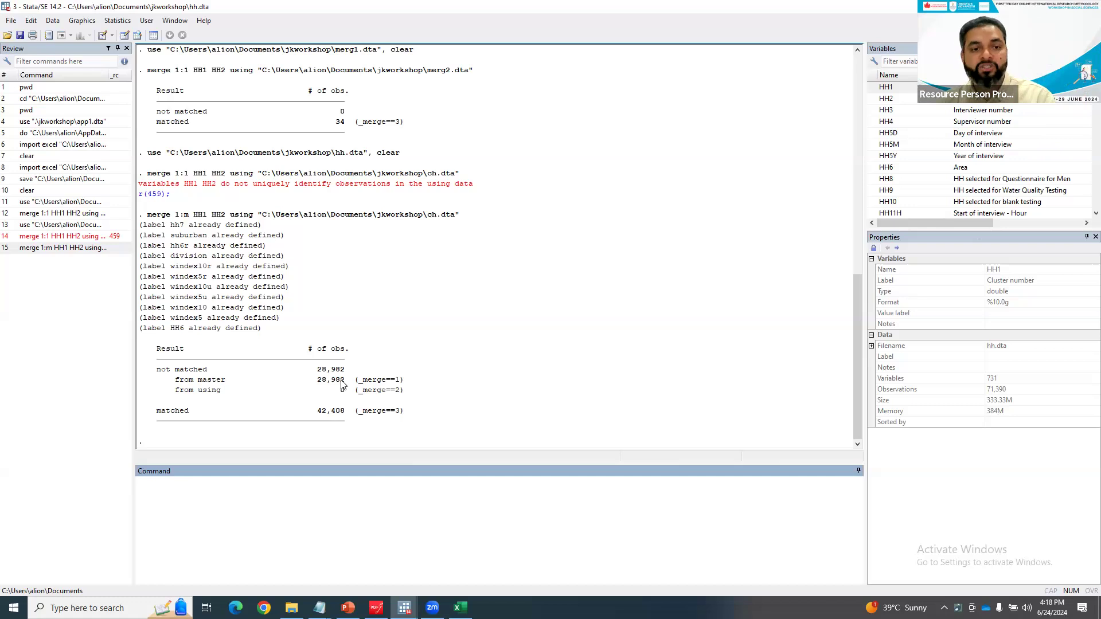
- Examine the merge result table for the observations unmatched from master and the matched ones
left_click_drag(344, 381, 320, 386)
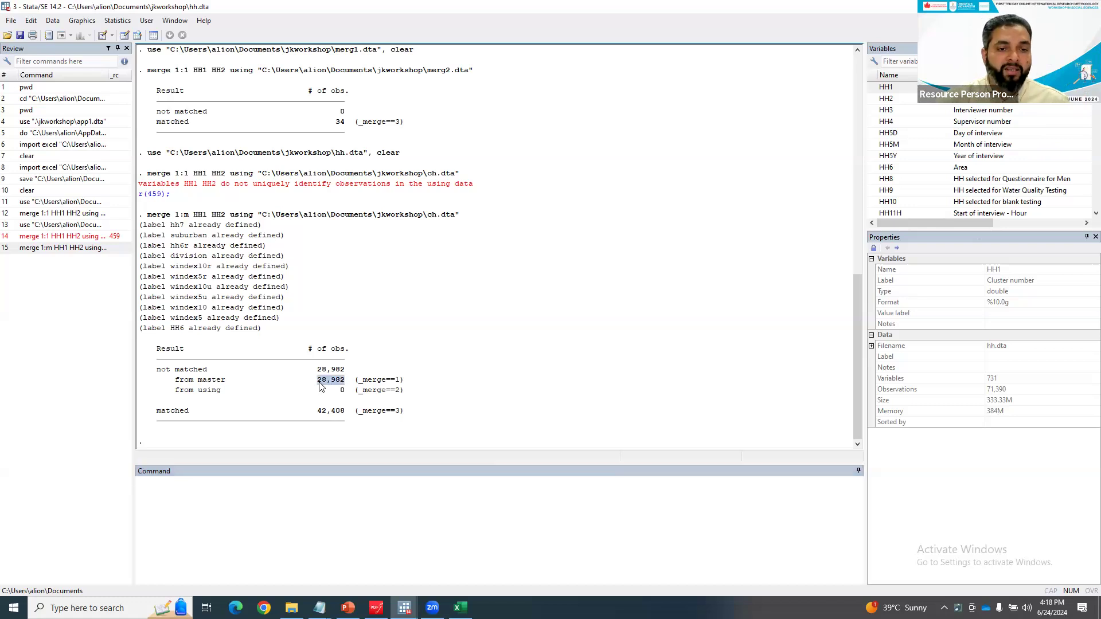
left_click(341, 416)
left_click_drag(341, 416, 316, 412)
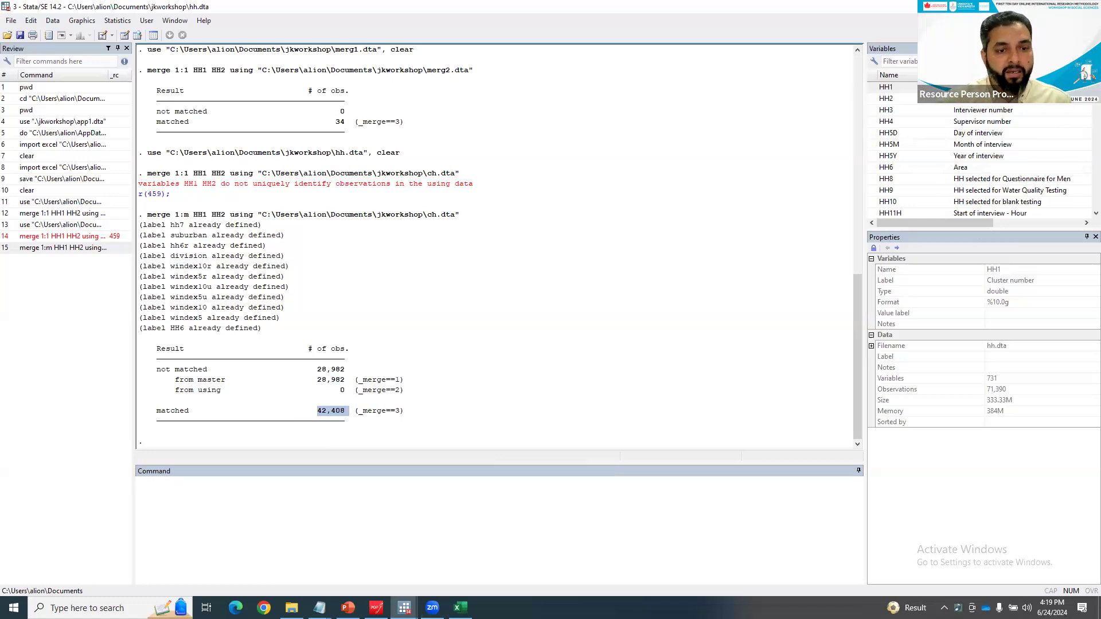
- Browse the merged dataset and filter its variable list by "dia" to find the child diarrhoea variables
left_click(137, 35)
left_click_drag(160, 525, 482, 478)
left_click(748, 137)
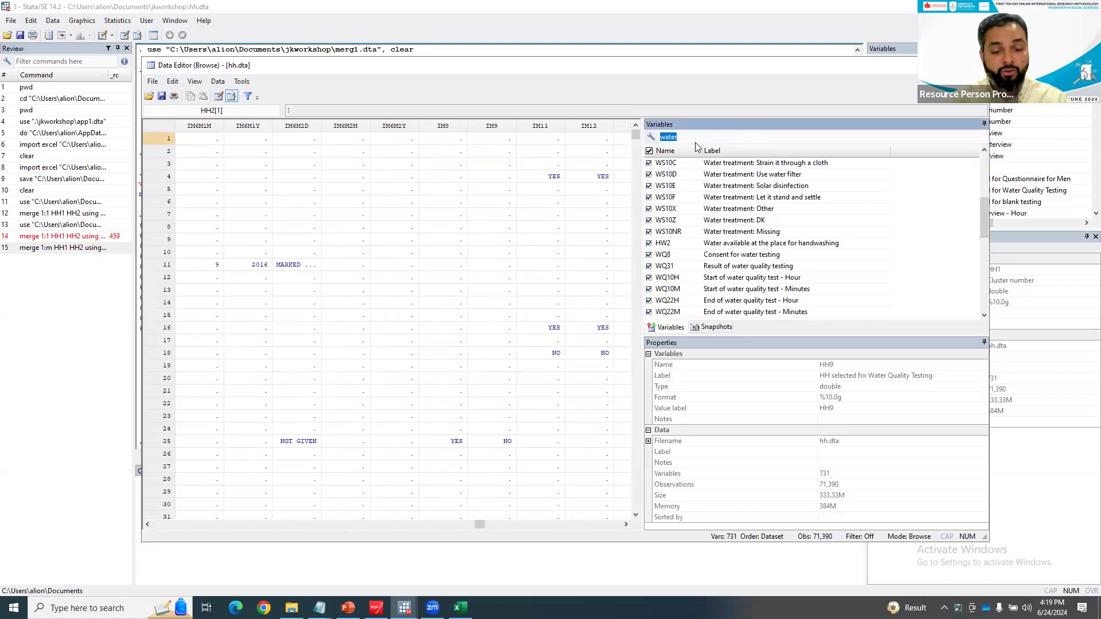
type("dia")
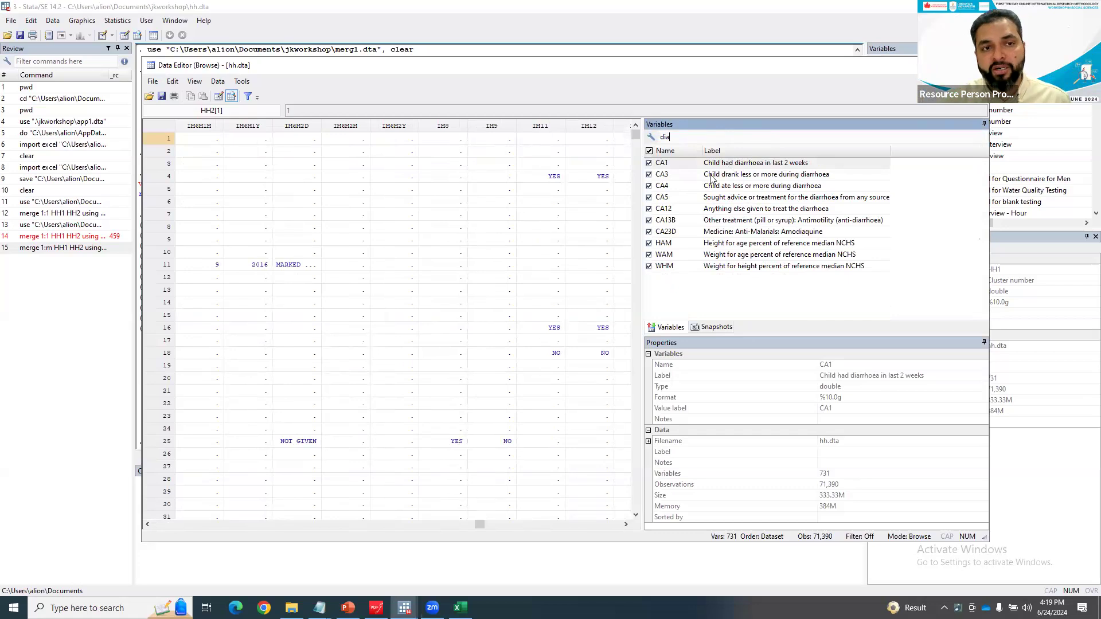
left_click(239, 66)
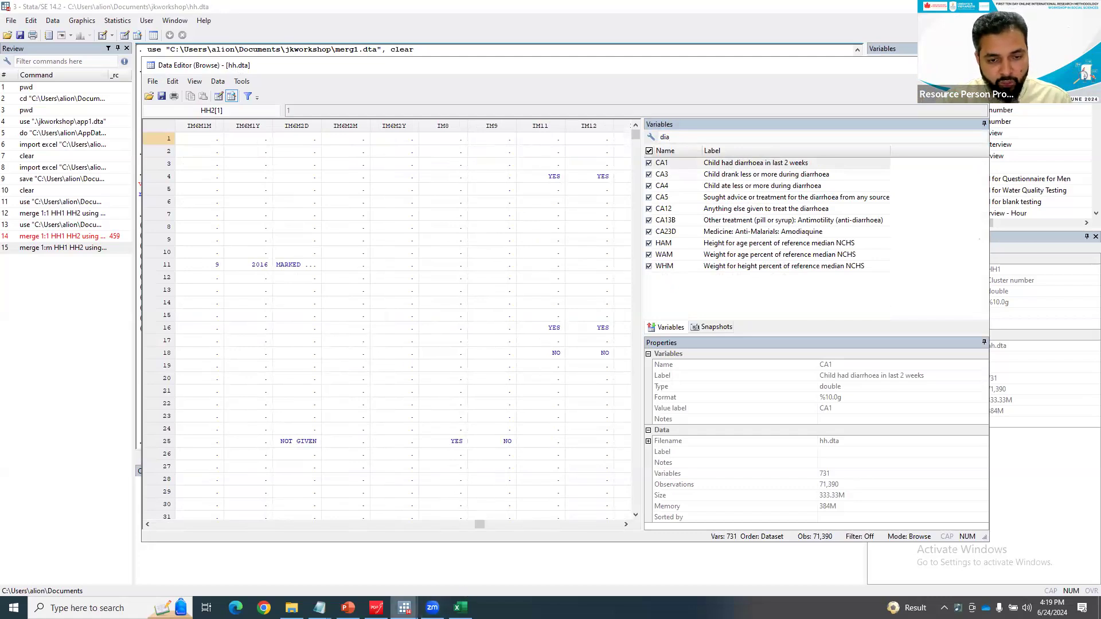
- Bring up the Stata session holding ch.dta and switch to Zoom
mouse_move(404, 608)
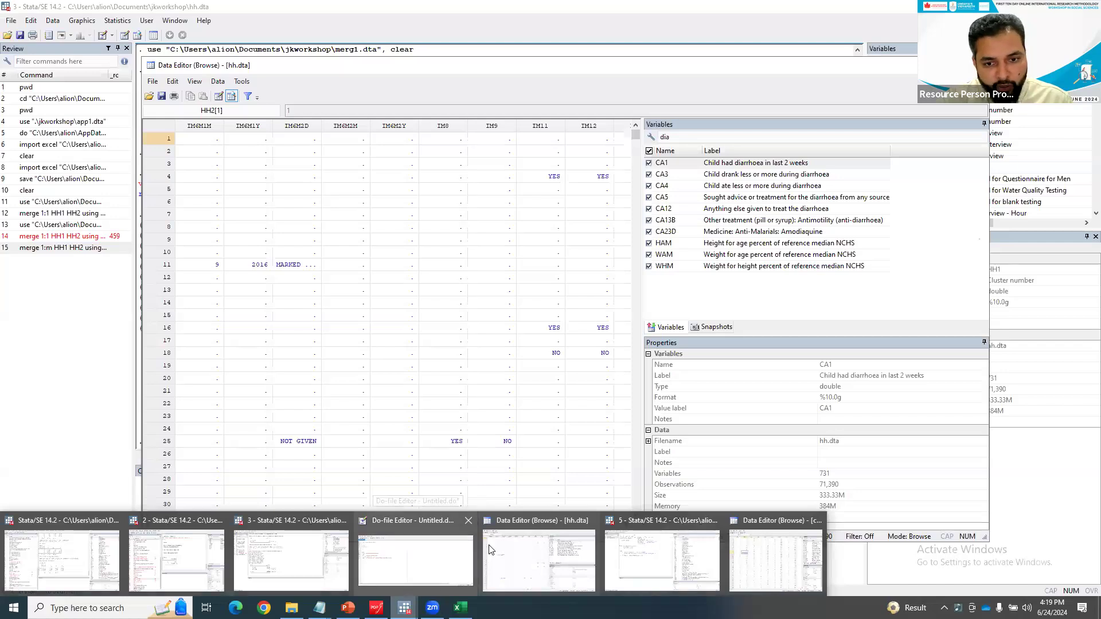
left_click(634, 560)
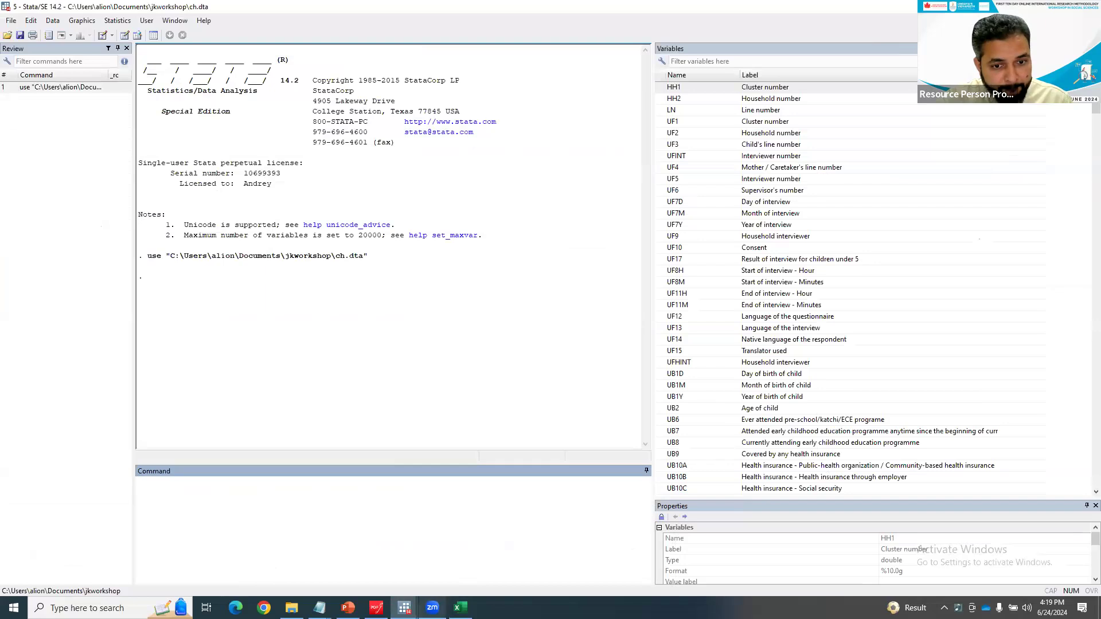
left_click(432, 608)
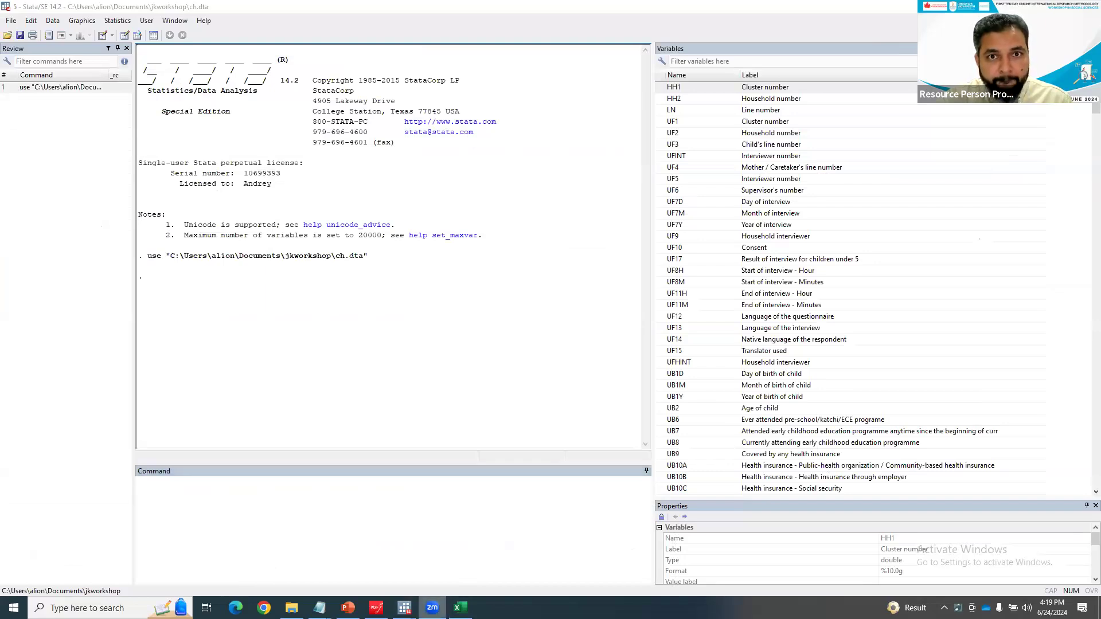
left_click(501, 480)
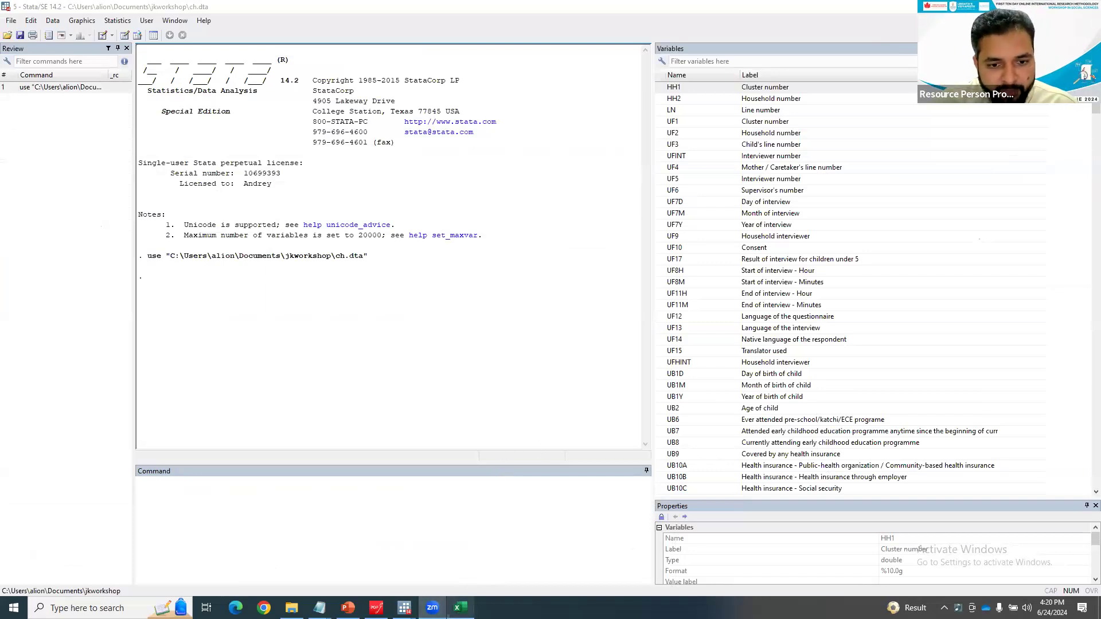
mouse_move(460, 608)
mouse_move(404, 608)
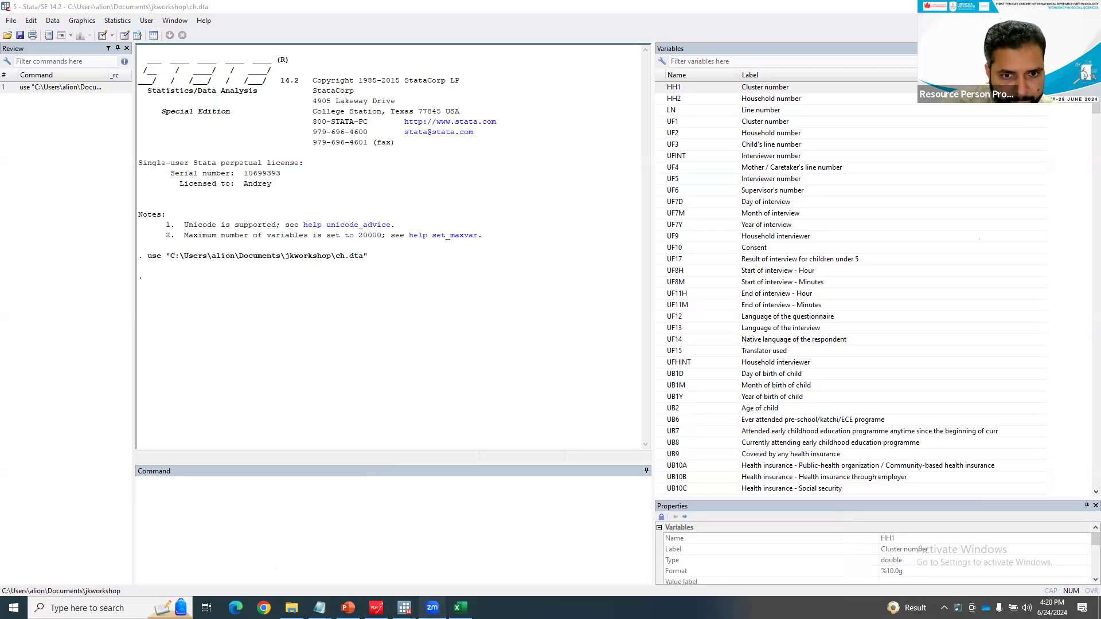
left_click(433, 608)
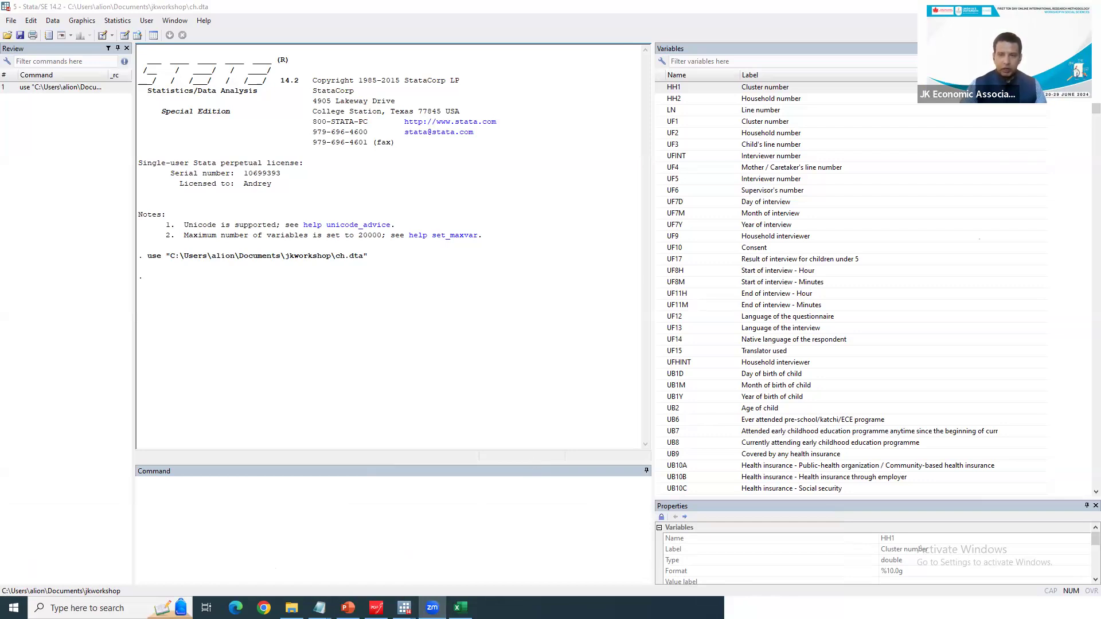
- Return to the Stata session holding the merged hh.dta and clear its dataset from memory
mouse_move(404, 608)
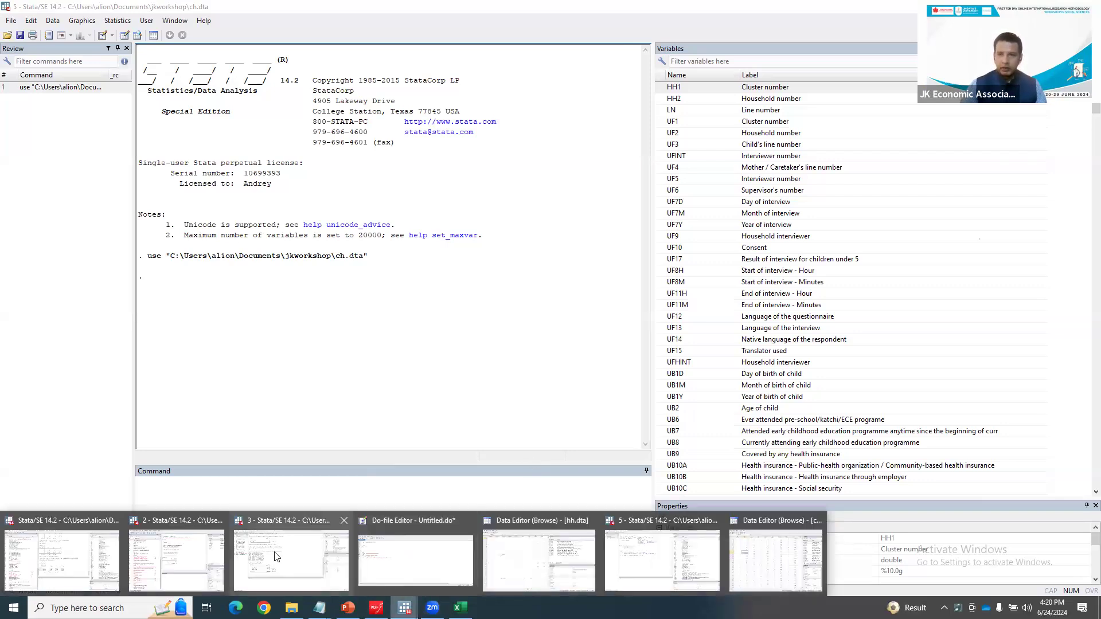
left_click(276, 556)
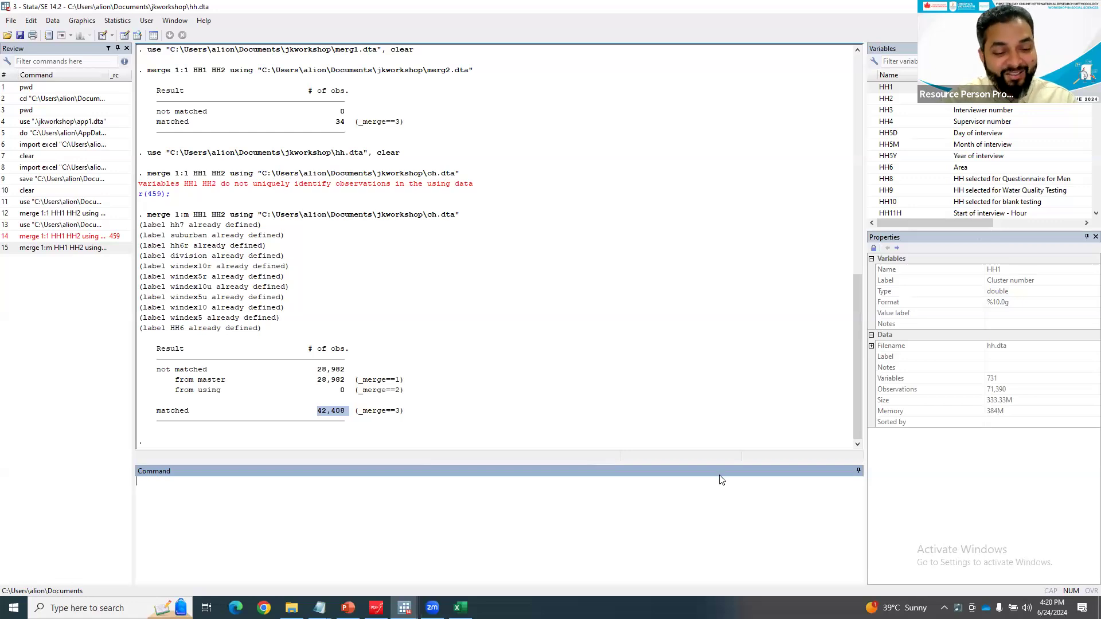
type("c")
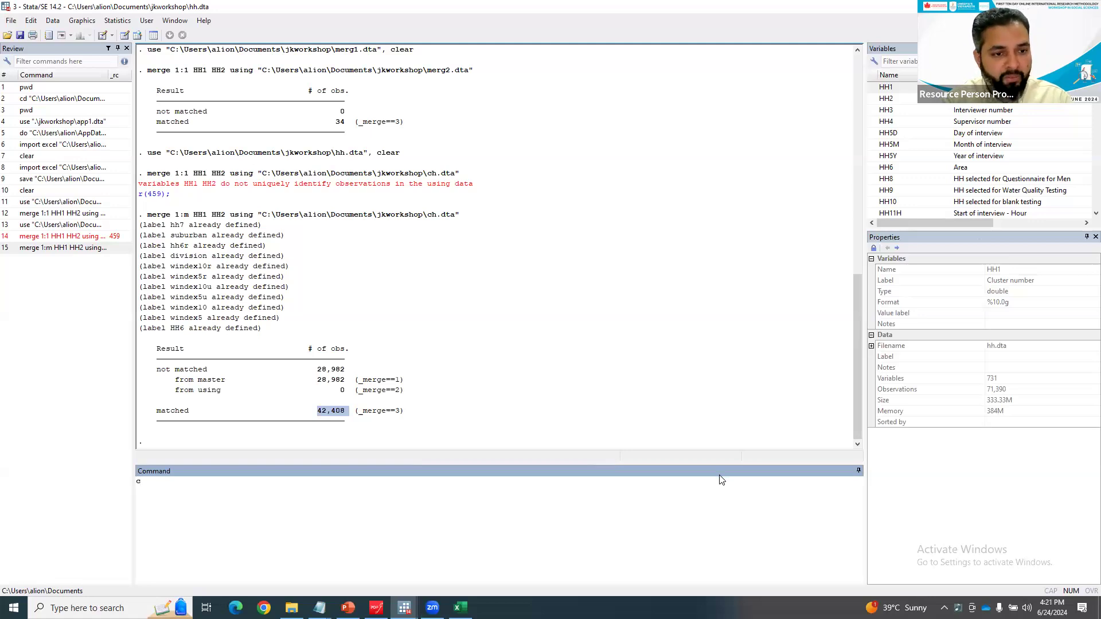
type("lear")
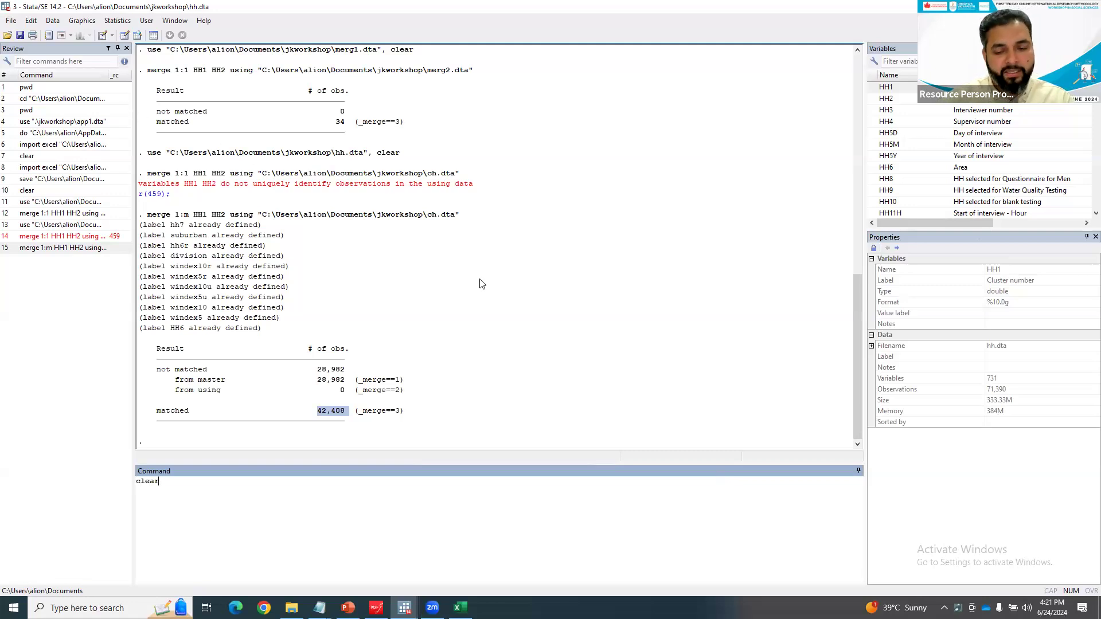
key("Return")
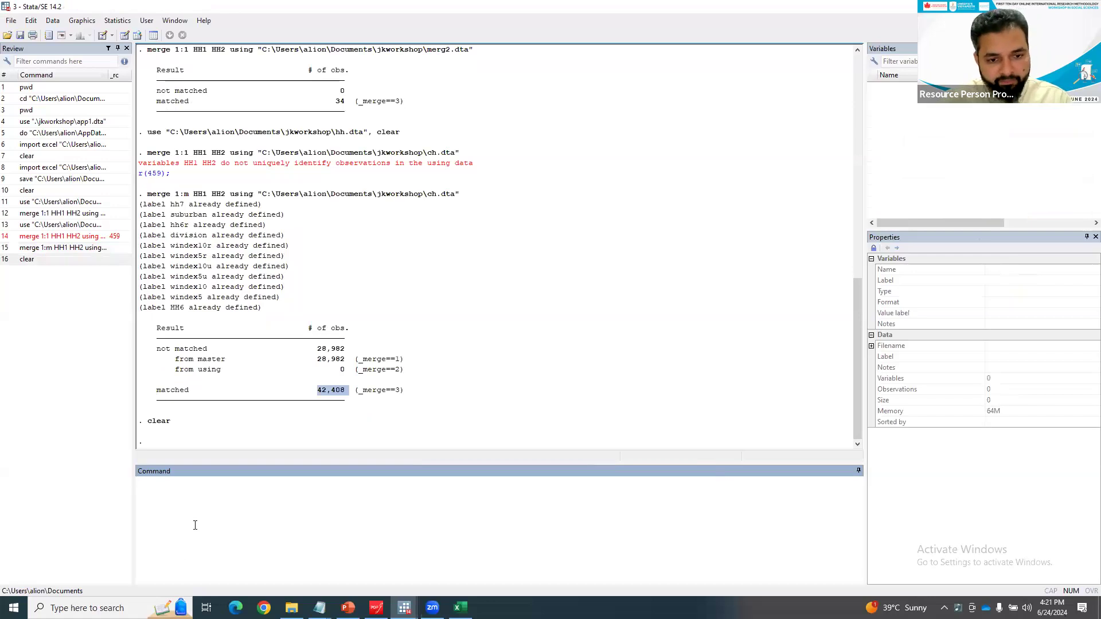
- Open app1.dta from the jkworkshop folder and browse its data to examine the cluster IDs in HH1
key("alt+Tab")
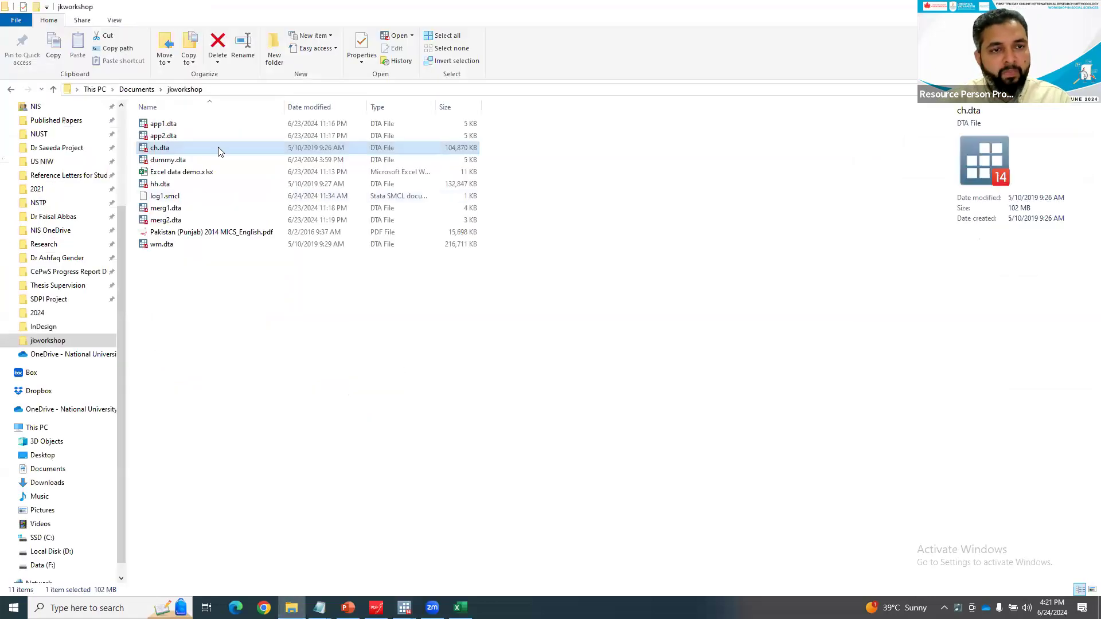
double_click(195, 128)
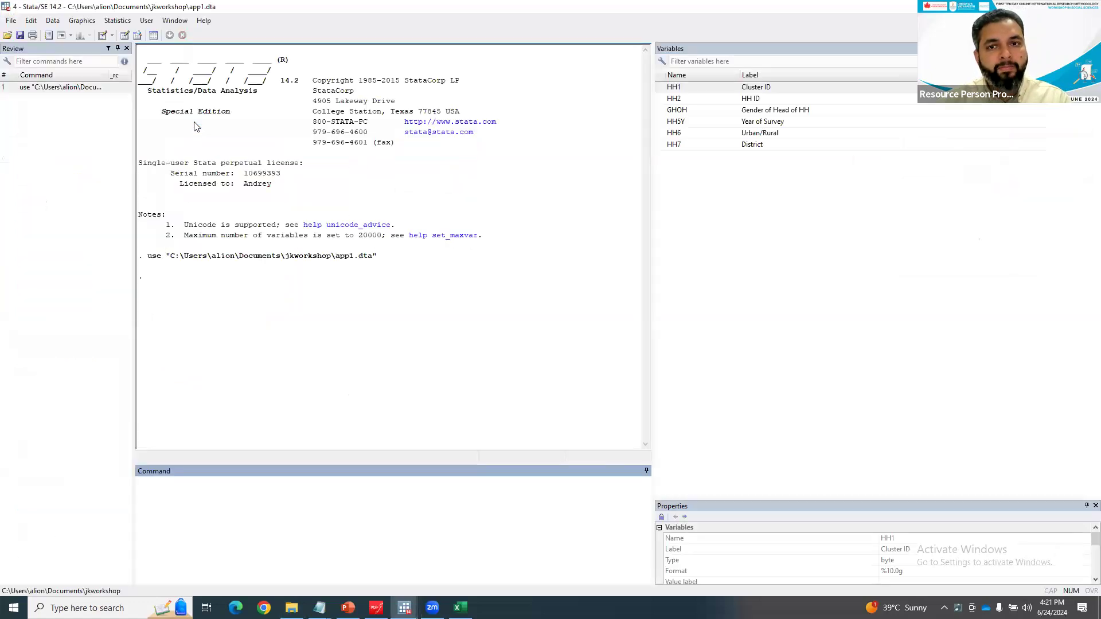
left_click(137, 36)
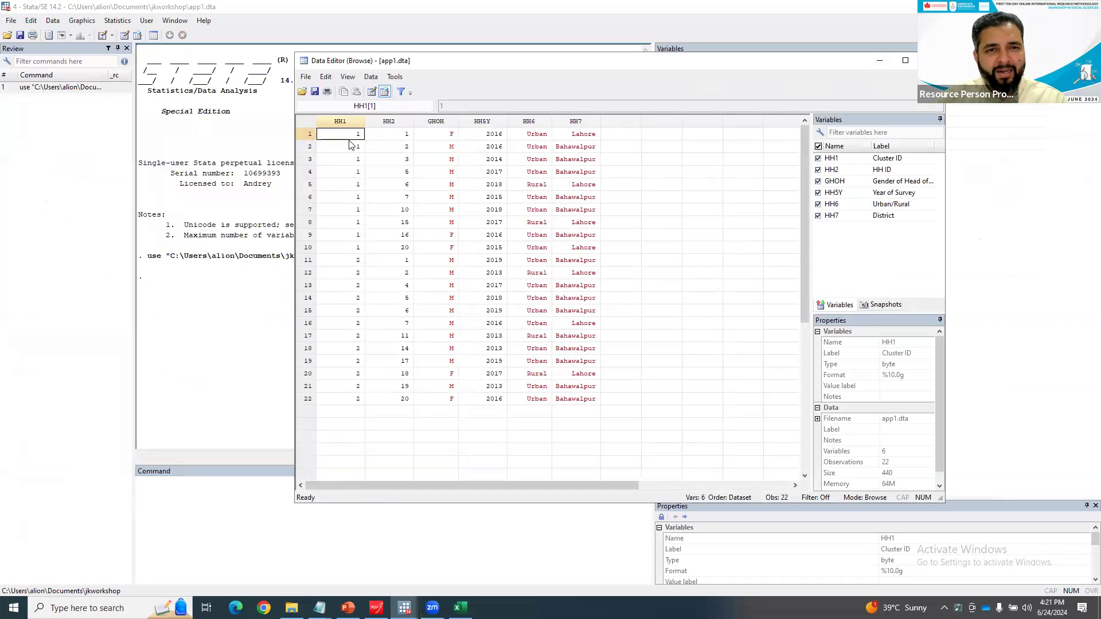
left_click(355, 169)
left_click(355, 285)
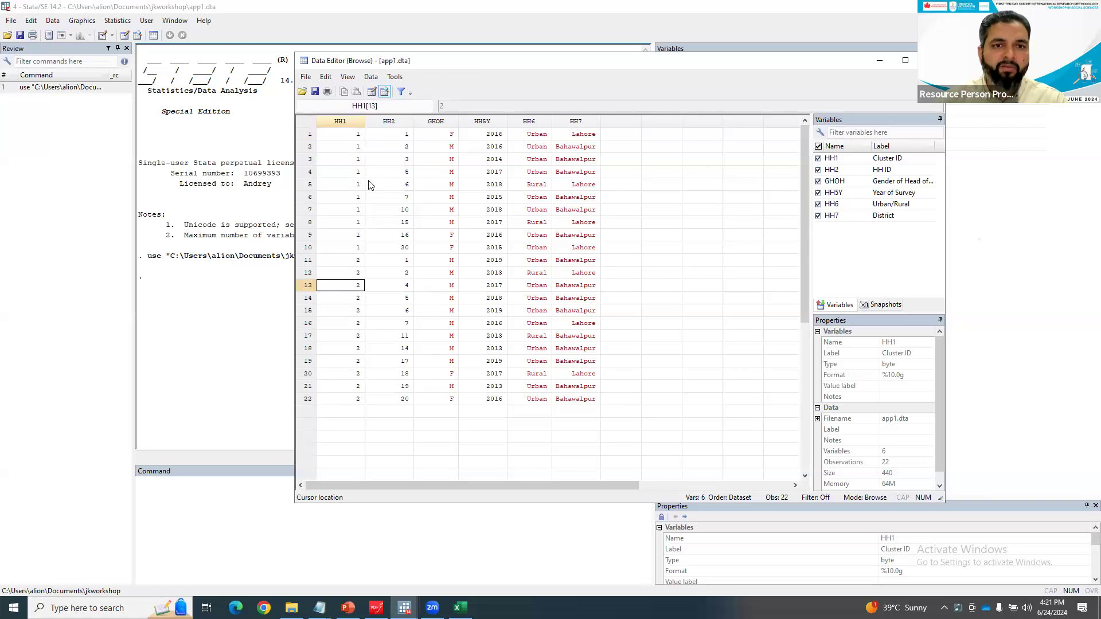
left_click(357, 140)
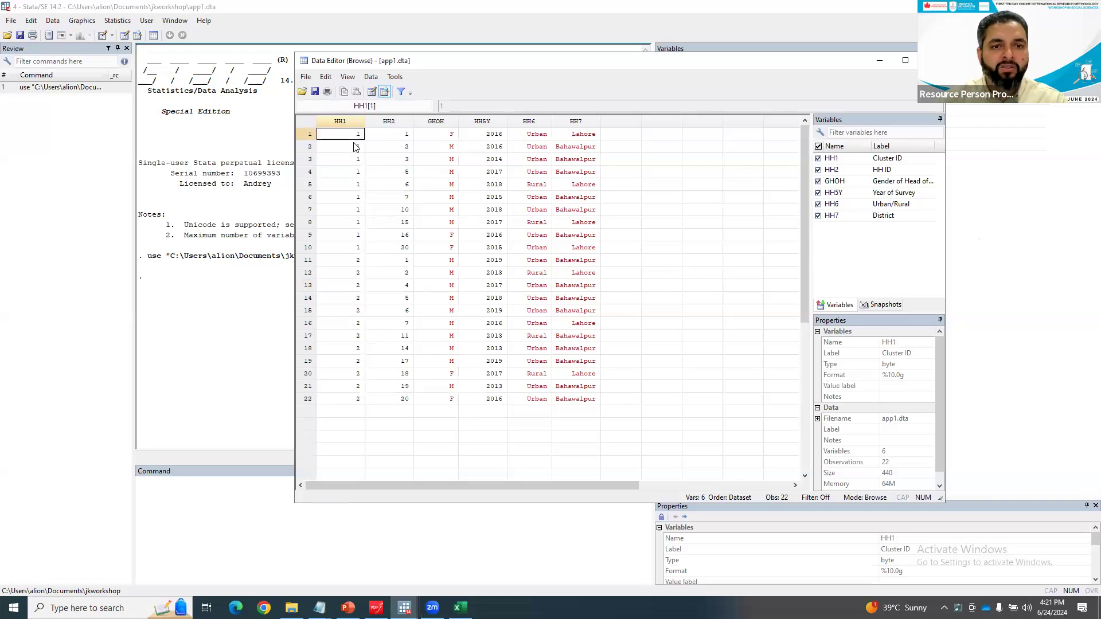
left_click(360, 285)
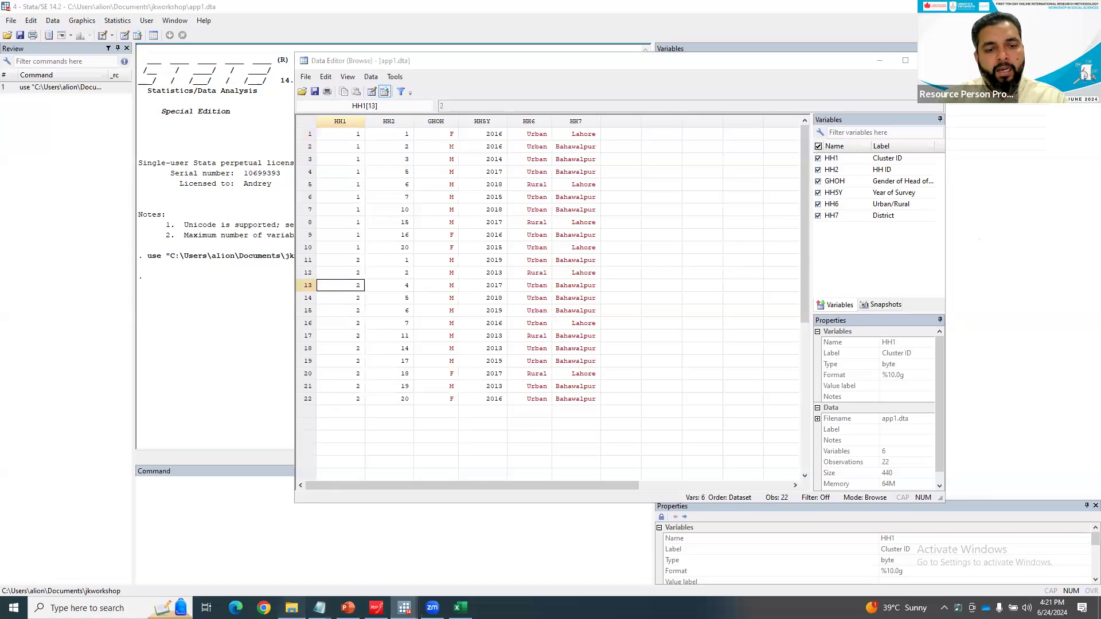
- Open app2.dta from the jkworkshop folder and compare its HH1 cluster IDs with those in the app1.dta data browser
left_click(292, 608)
left_click(177, 137)
double_click(178, 136)
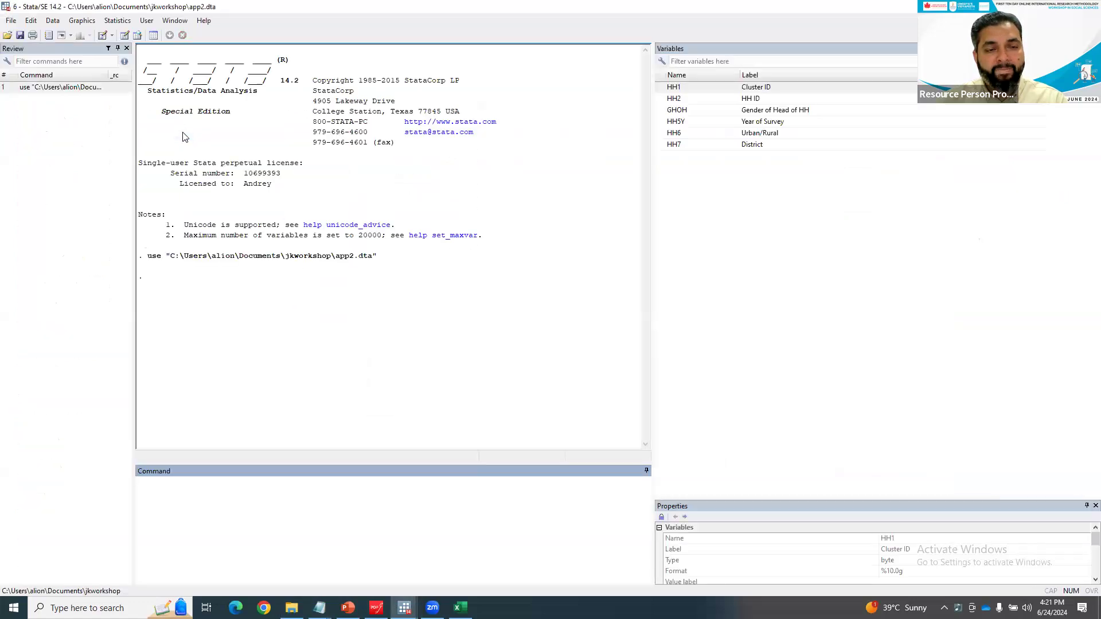
left_click(138, 36)
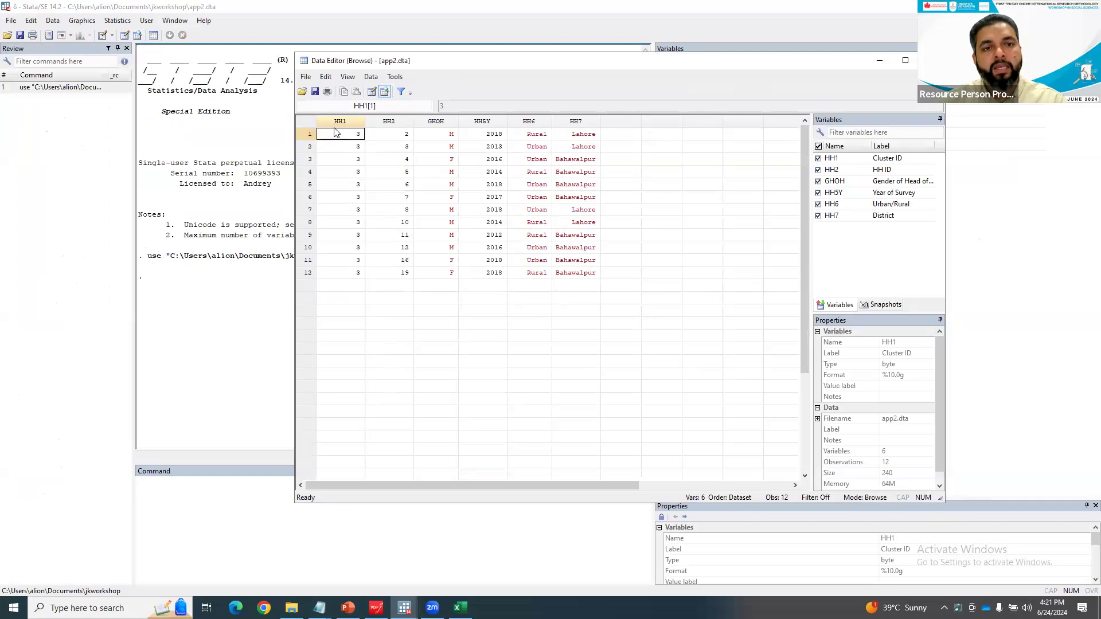
left_click(355, 159)
left_click_drag(356, 134, 359, 276)
left_click(405, 607)
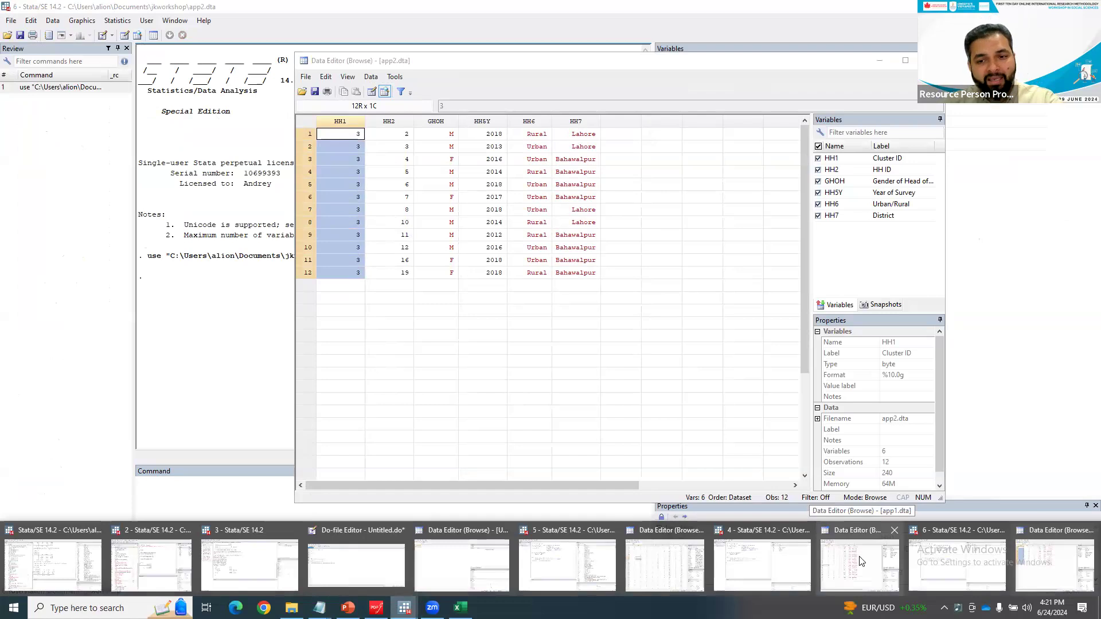
left_click(860, 561)
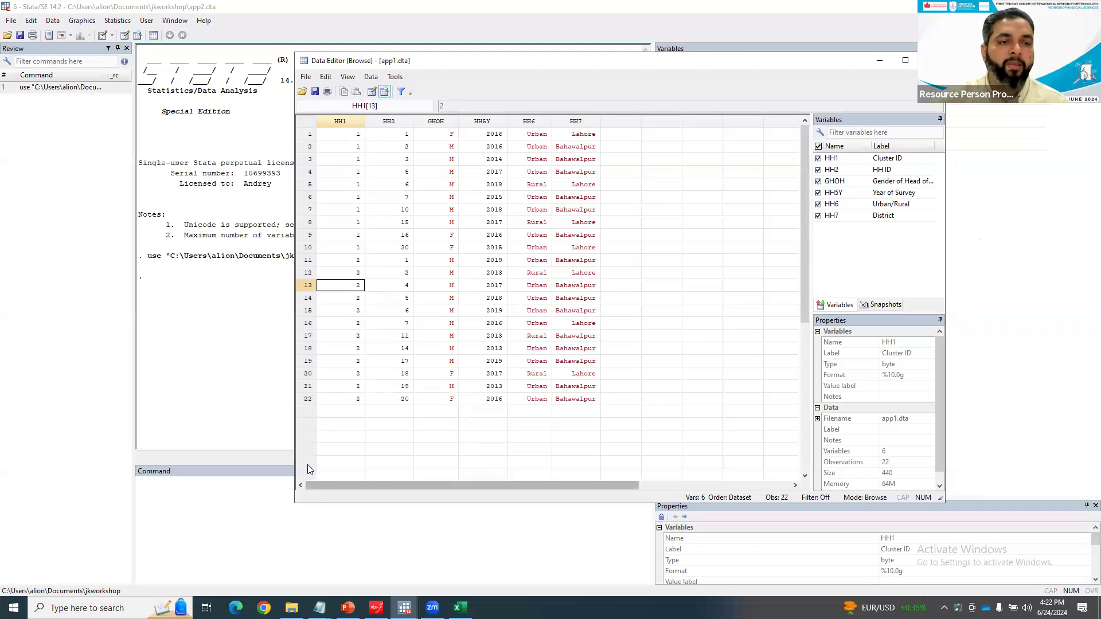
- Close the Stata instance holding ch.dta and switch to the instance with app1.dta loaded
left_click(404, 607)
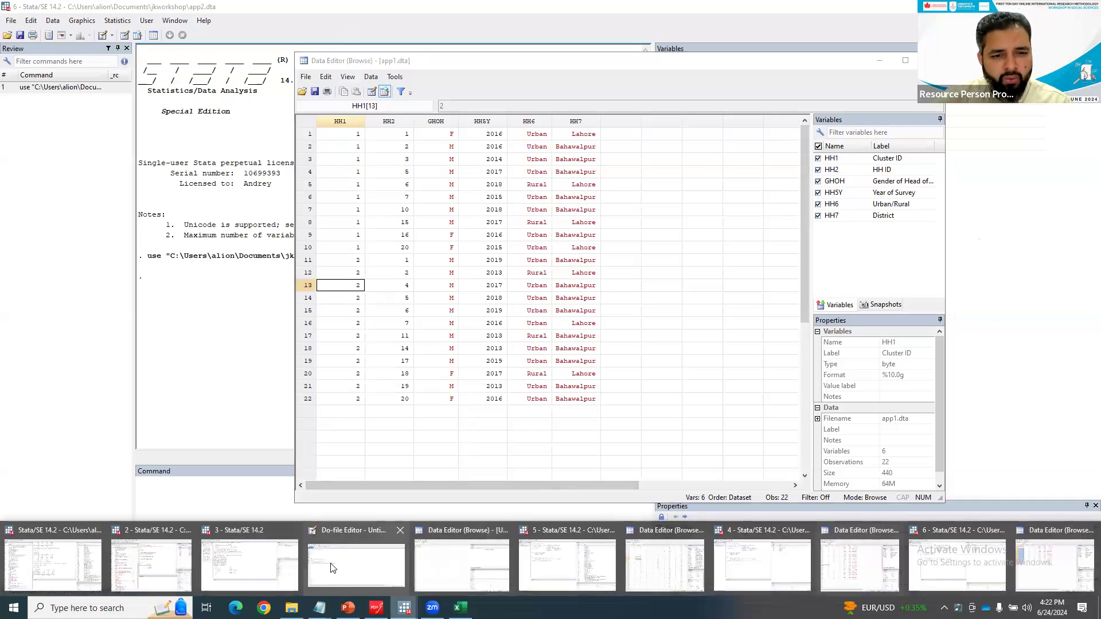
left_click(287, 565)
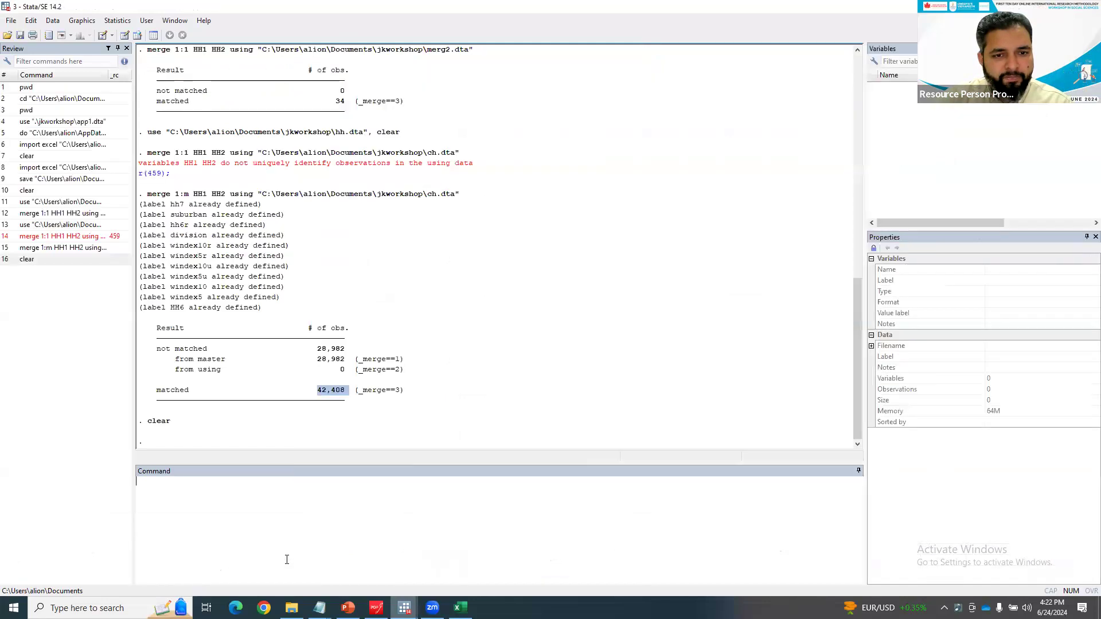
left_click(291, 607)
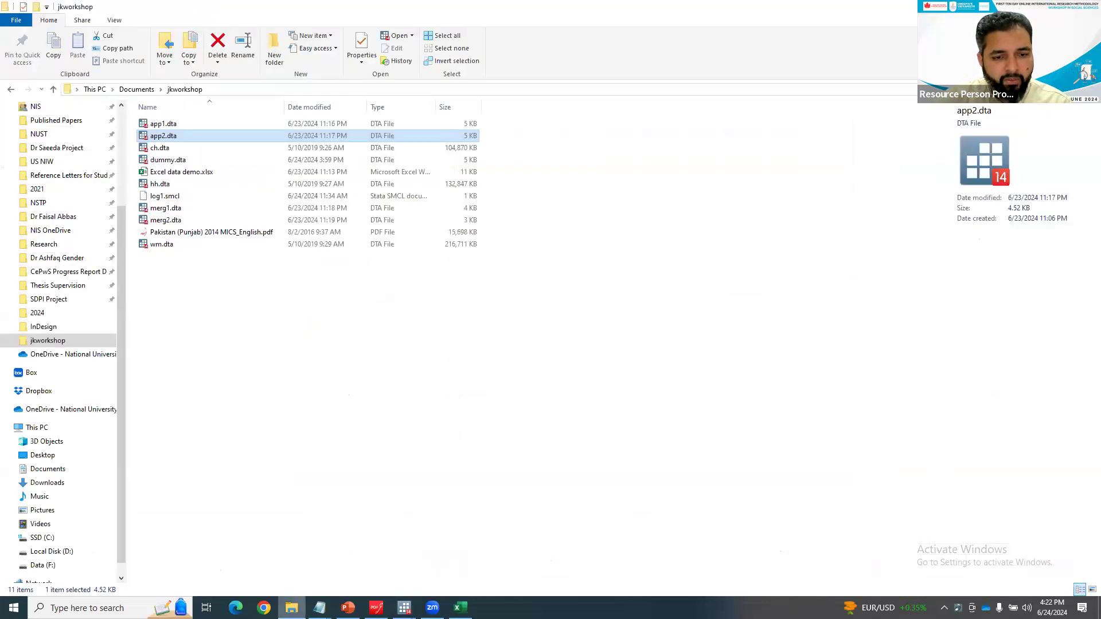
mouse_move(404, 608)
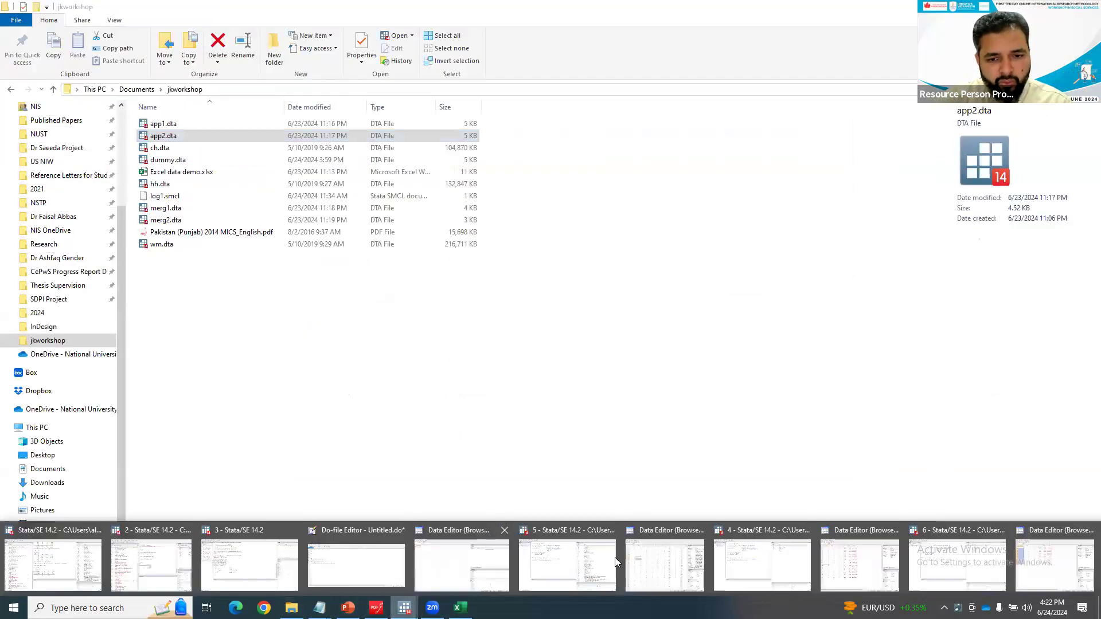
left_click(624, 559)
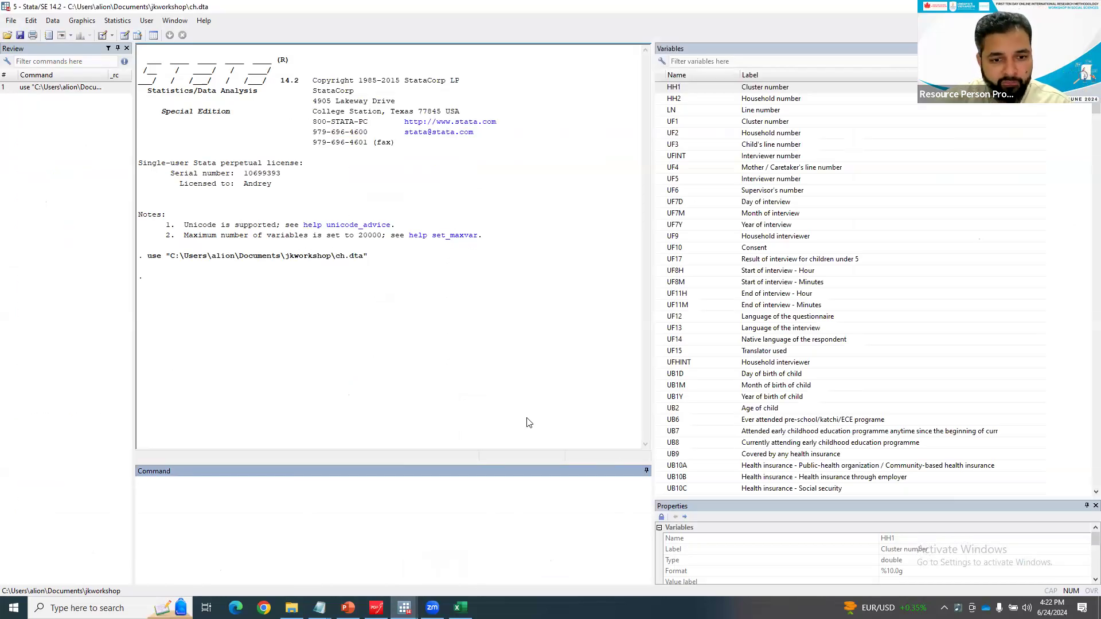
mouse_move(404, 607)
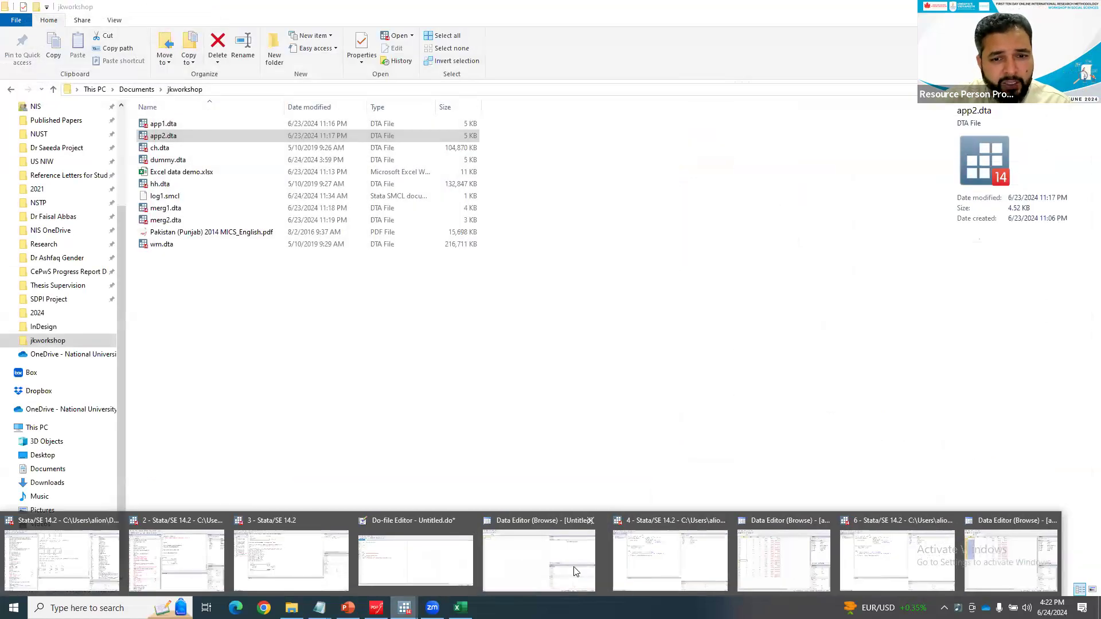
left_click(698, 558)
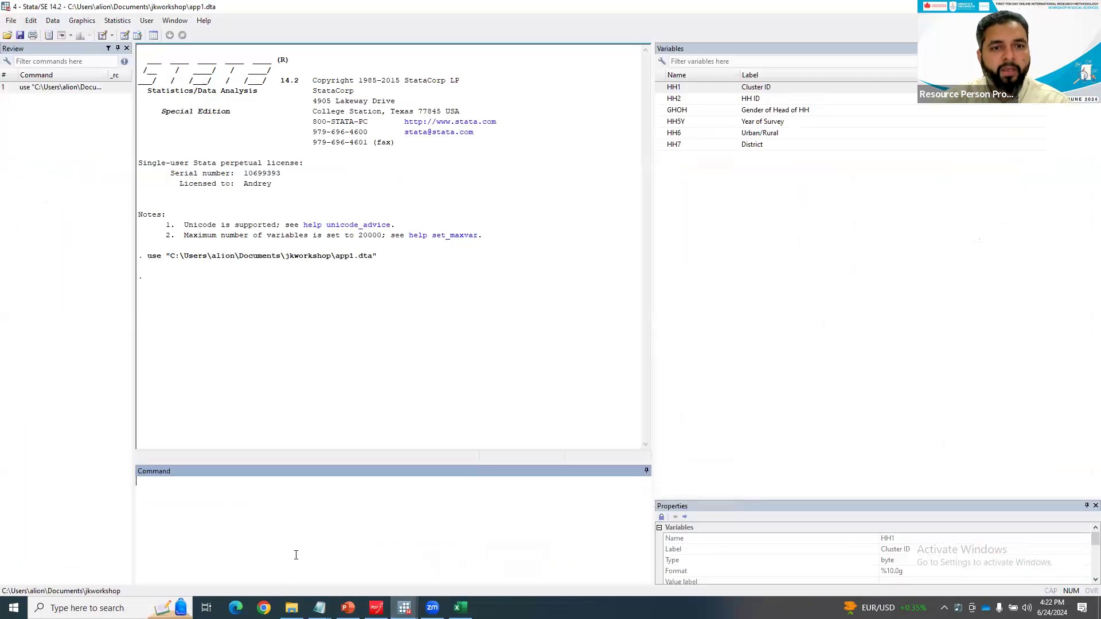
- Copy the quoted app1.dta file path from the use command in the results output
left_click(378, 259)
left_click_drag(379, 258, 167, 256)
right_click(178, 259)
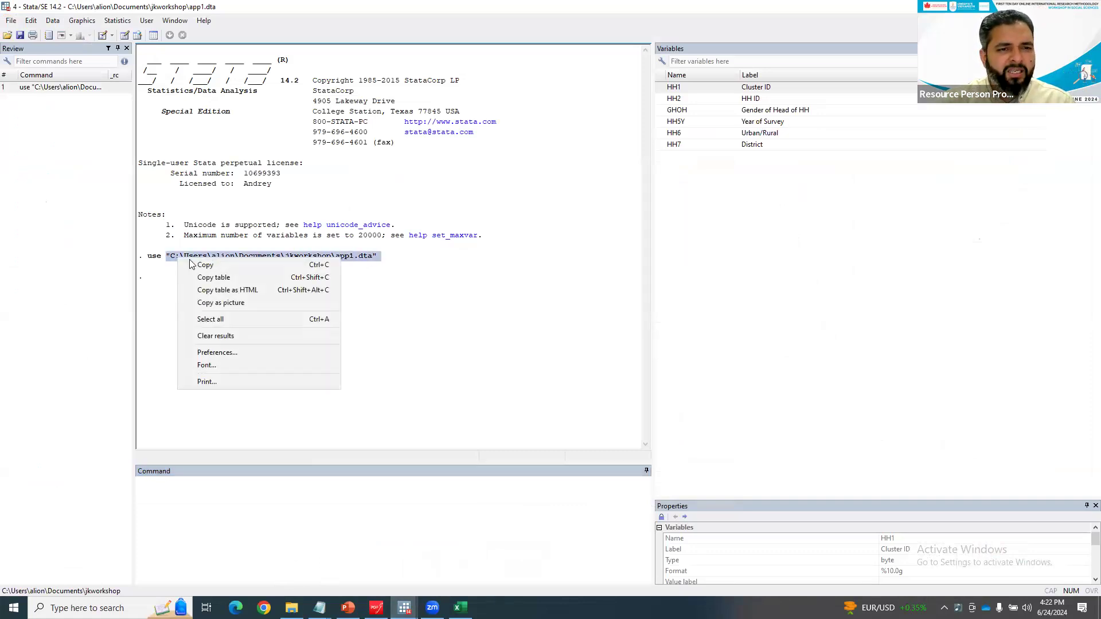
left_click(195, 265)
- Append app2.dta to the loaded app1 data by running append using with the copied path changed to app2.dta
left_click(224, 532)
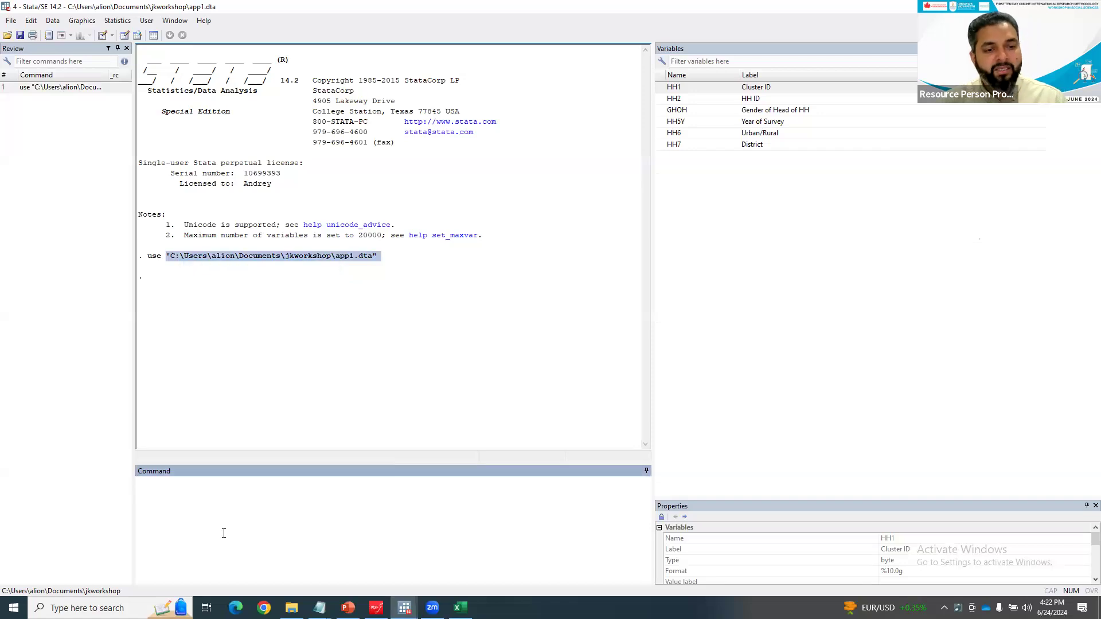
type("append u")
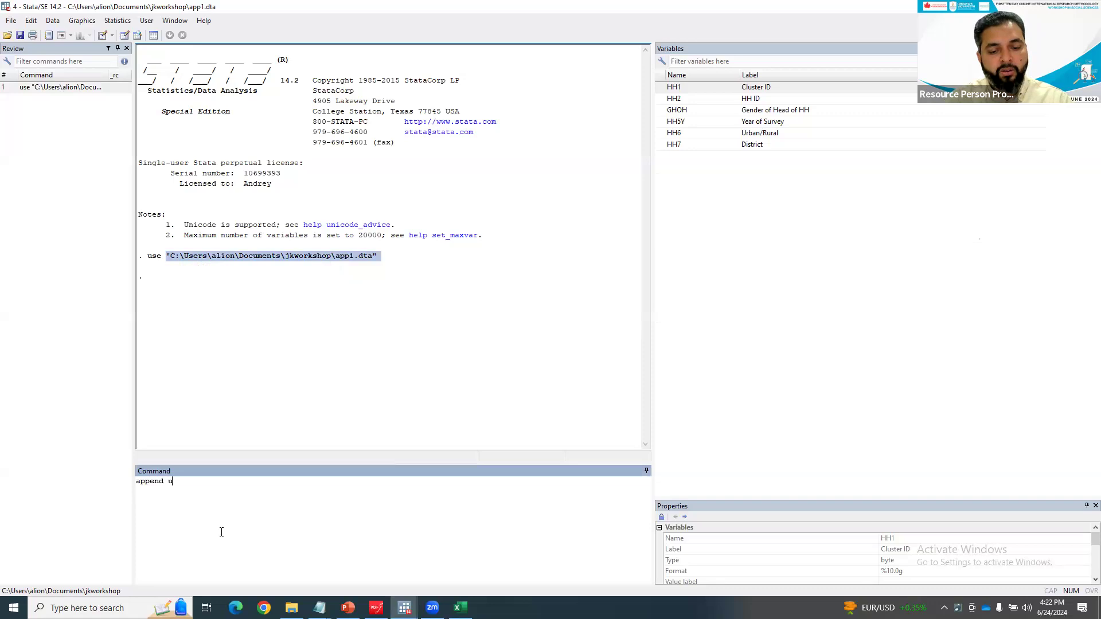
type("sing")
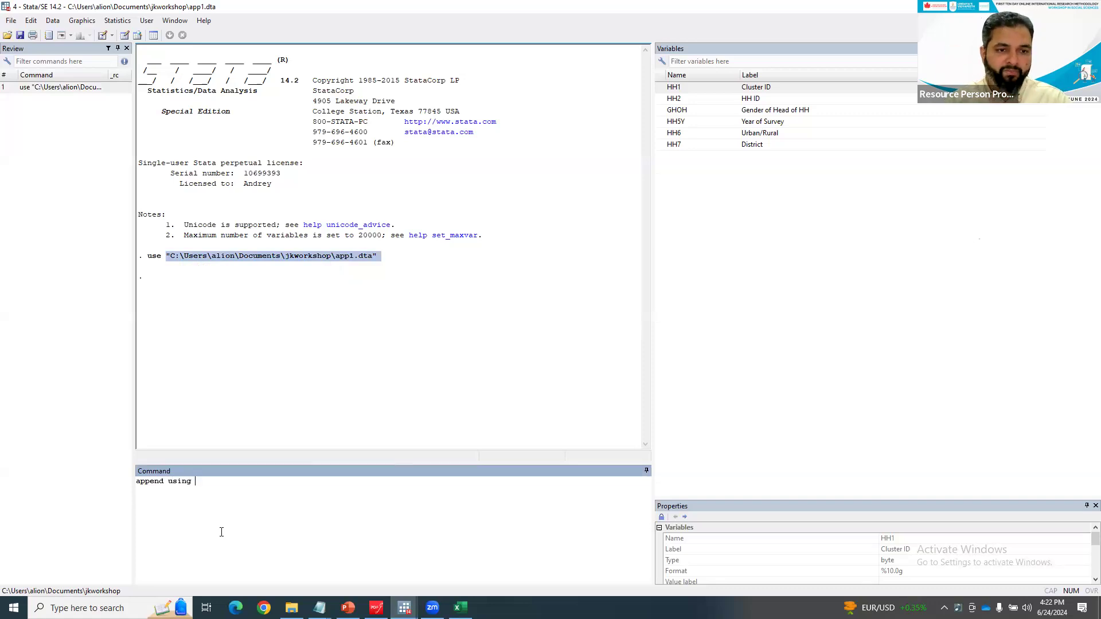
key("ctrl+v")
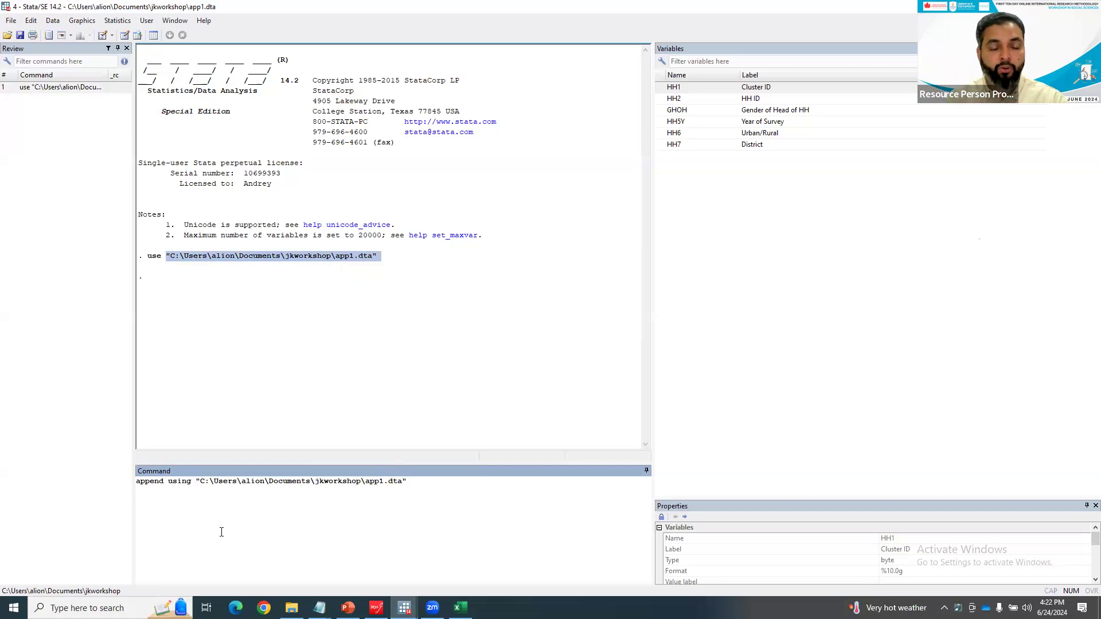
key("BackSpace")
type("2")
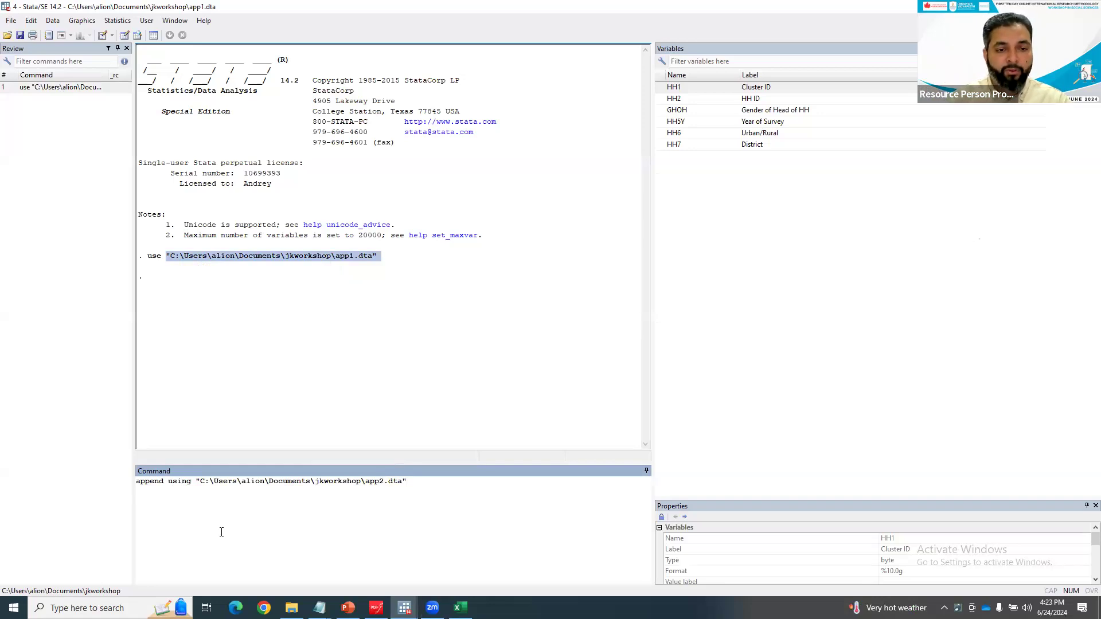
left_click(138, 36)
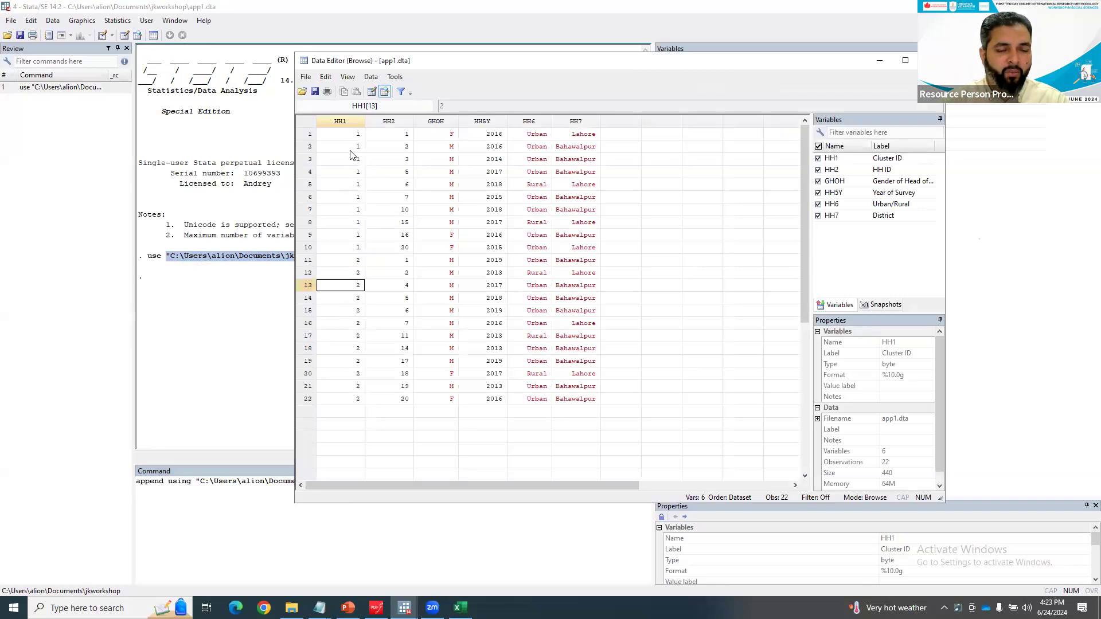
left_click(426, 516)
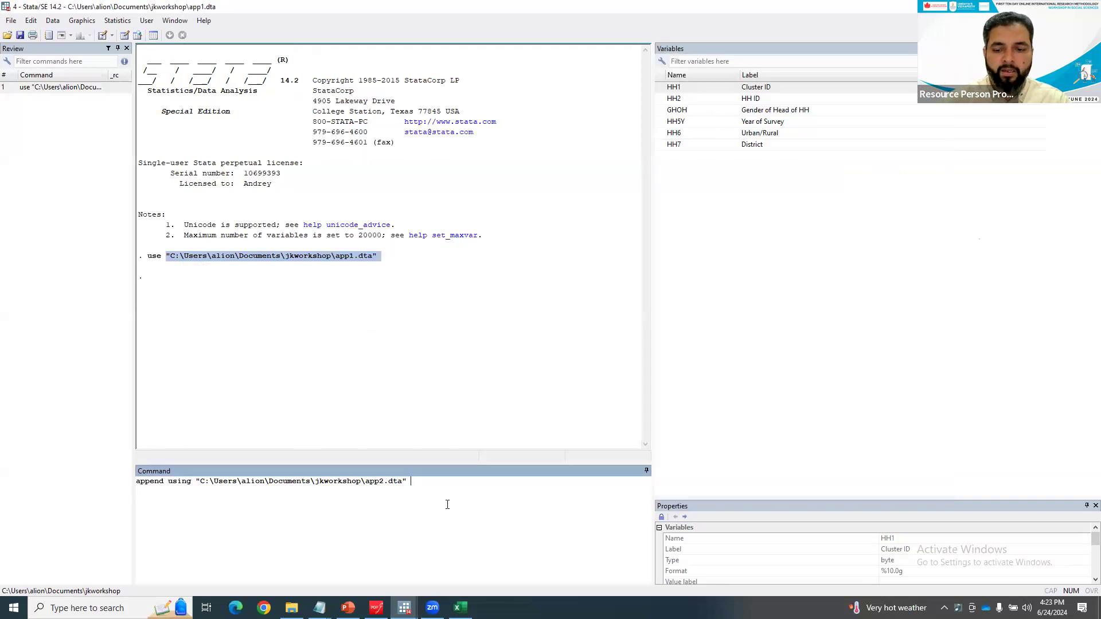
key("Return")
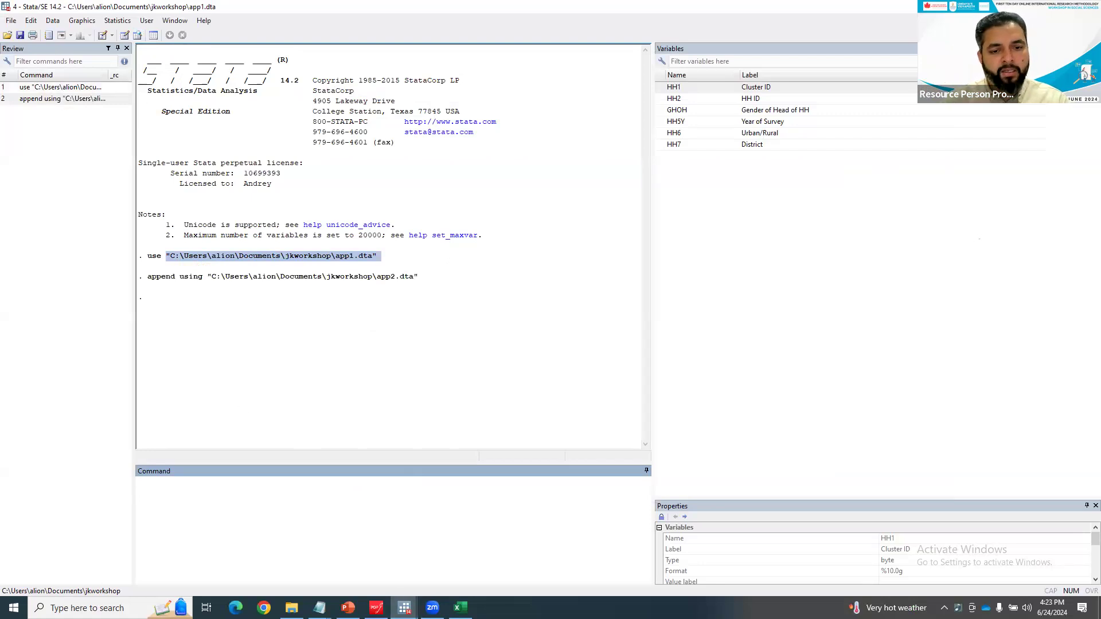
- Browse the combined dataset in the Data Editor and inspect the HH1 values down to the appended cluster 3 rows
mouse_move(404, 608)
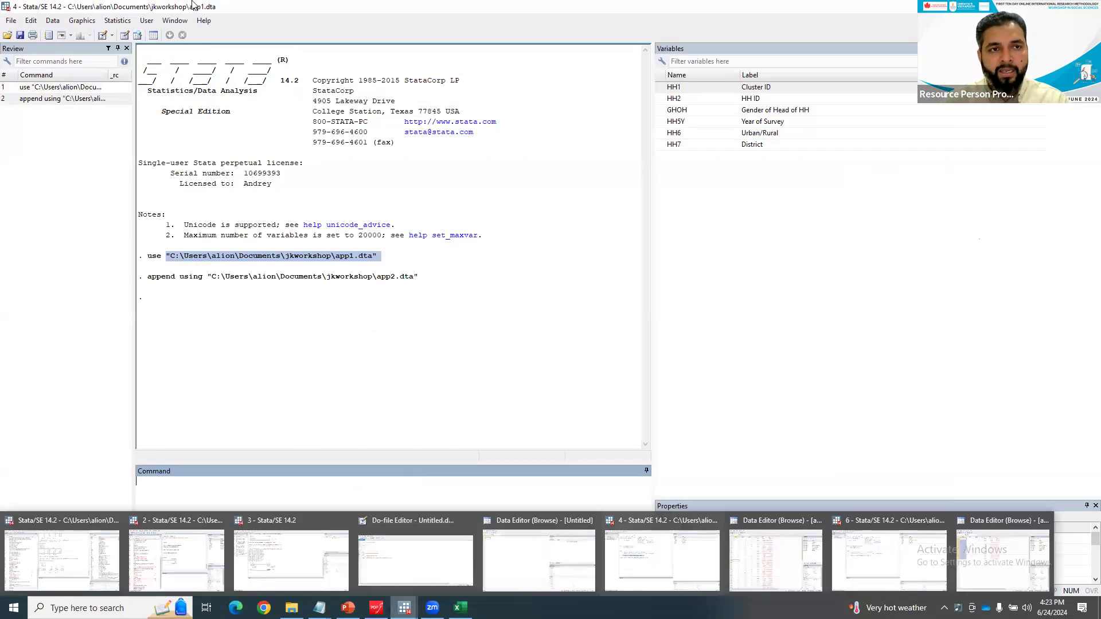
left_click(138, 35)
left_click(360, 160)
left_click(360, 324)
scroll(359, 347, "down", 3)
left_click(360, 348)
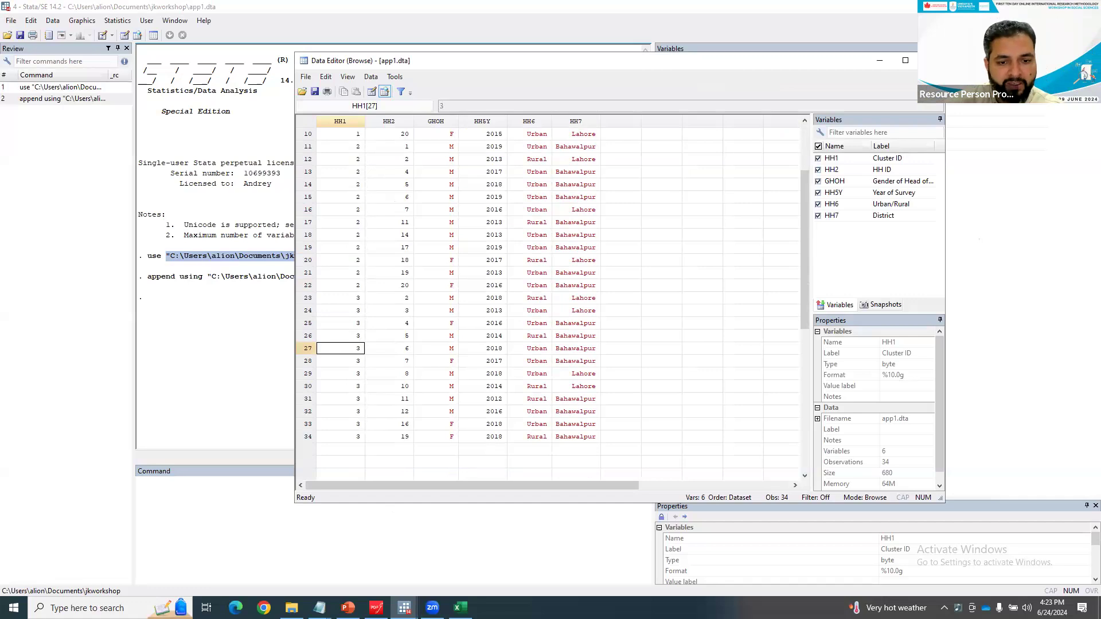
- Look through the workshop slides in PowerPoint, highlight the sum command in Stata's results, and view the Exploring data slide
left_click(348, 608)
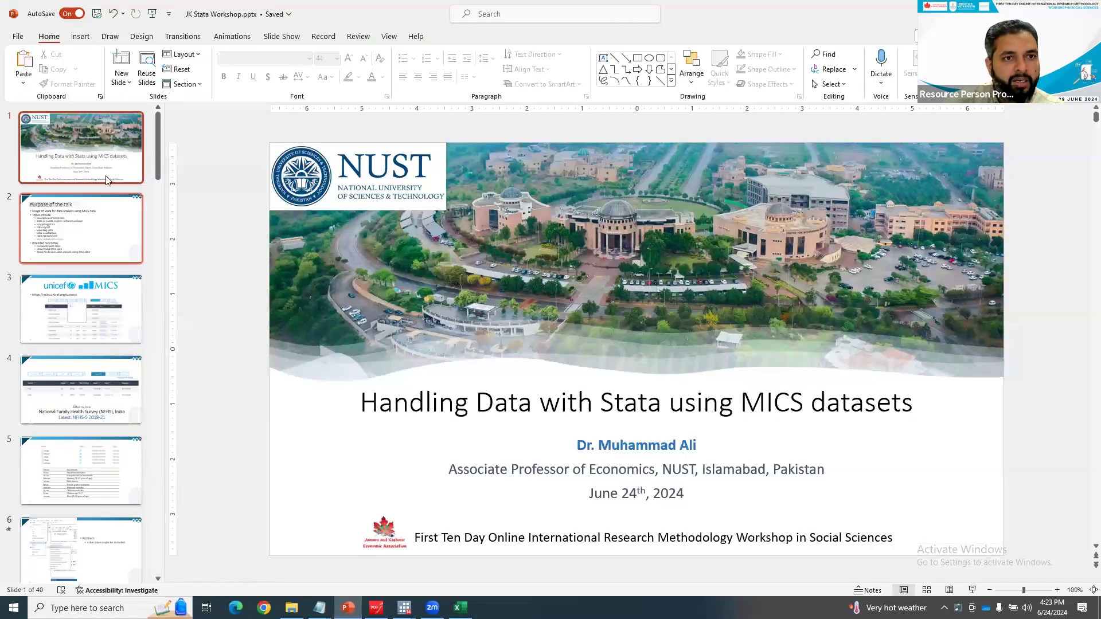
scroll(106, 180, "down", 15)
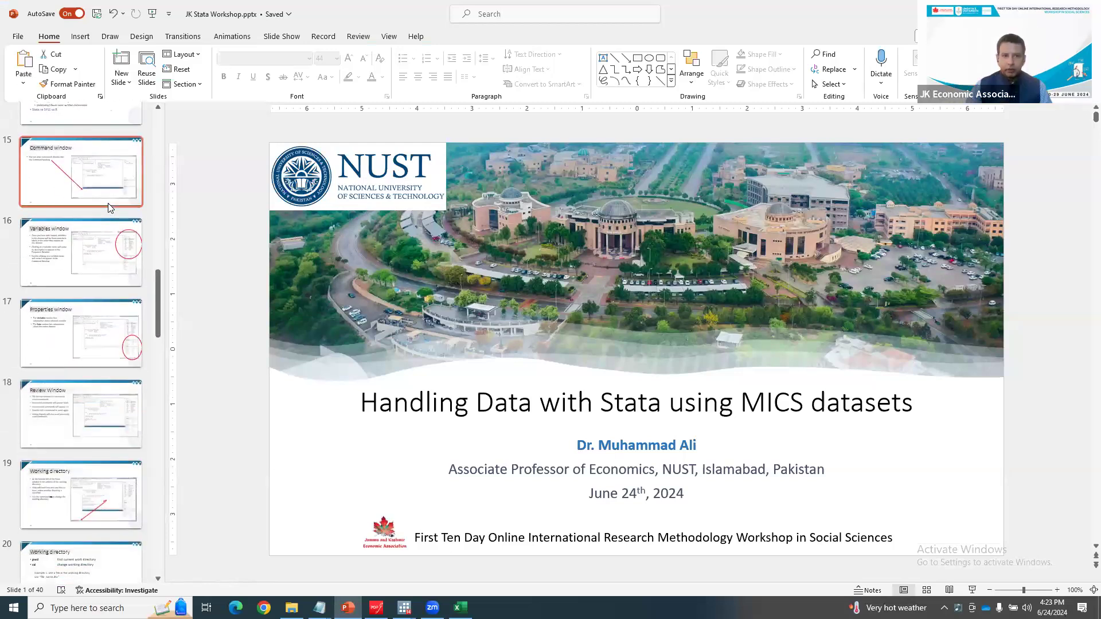
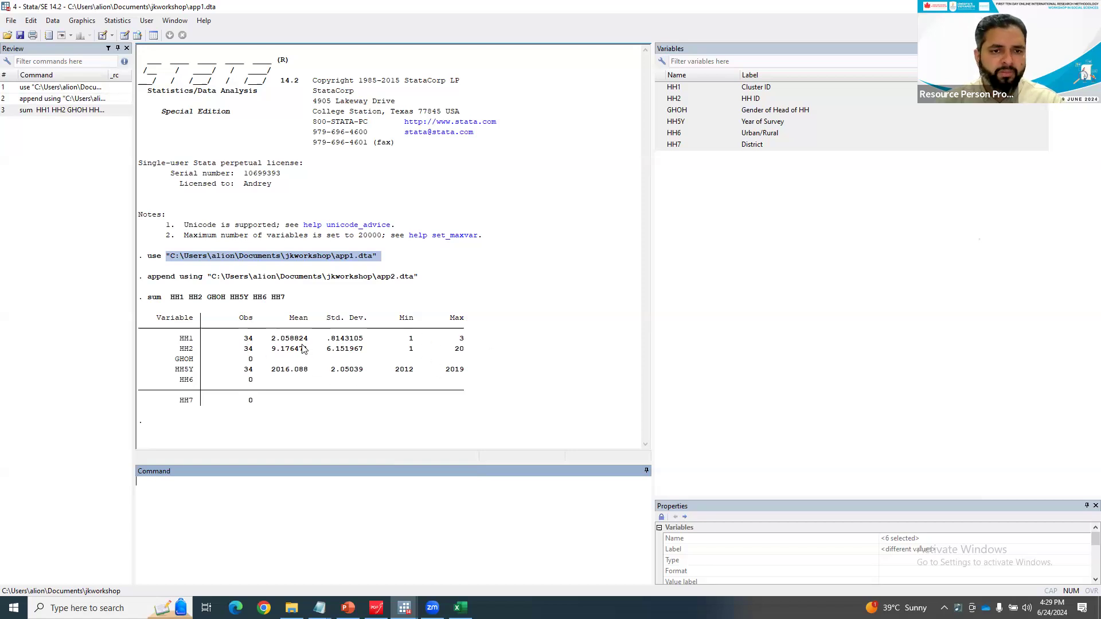
left_click_drag(164, 298, 148, 299)
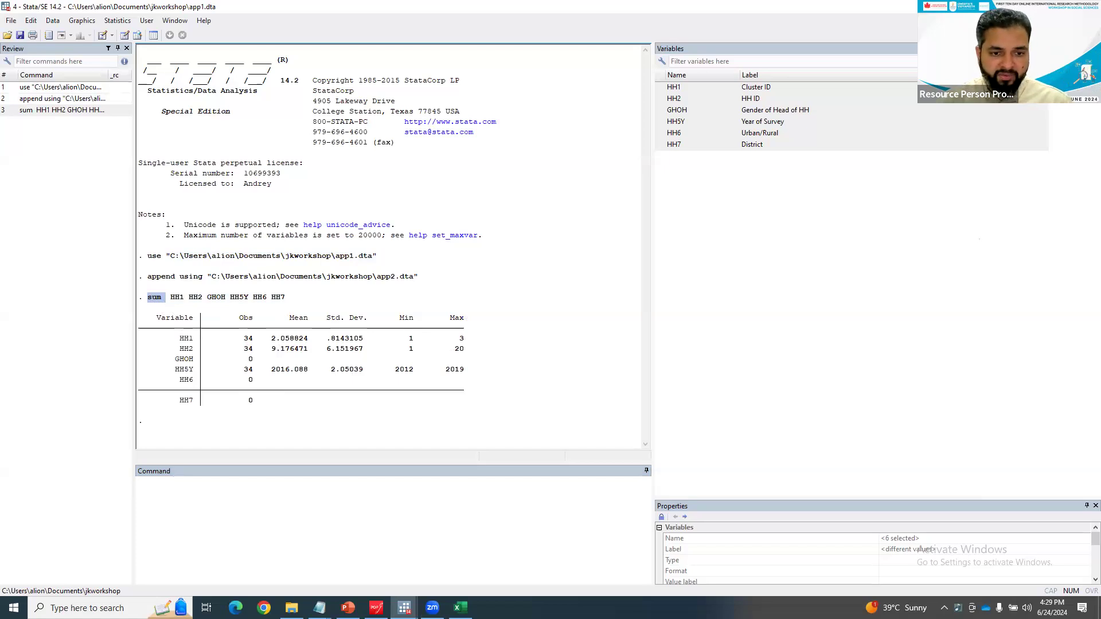
left_click(348, 608)
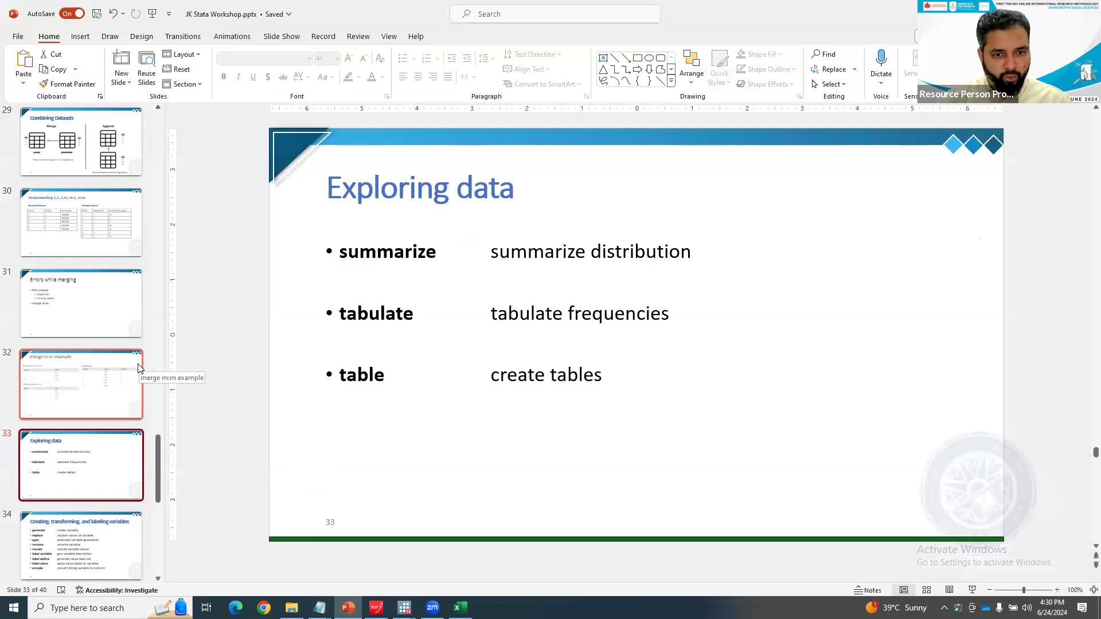
- Return to the Stata instance with the appended app1.dta data and tabulate household head gender with tab GHOH
left_click(405, 608)
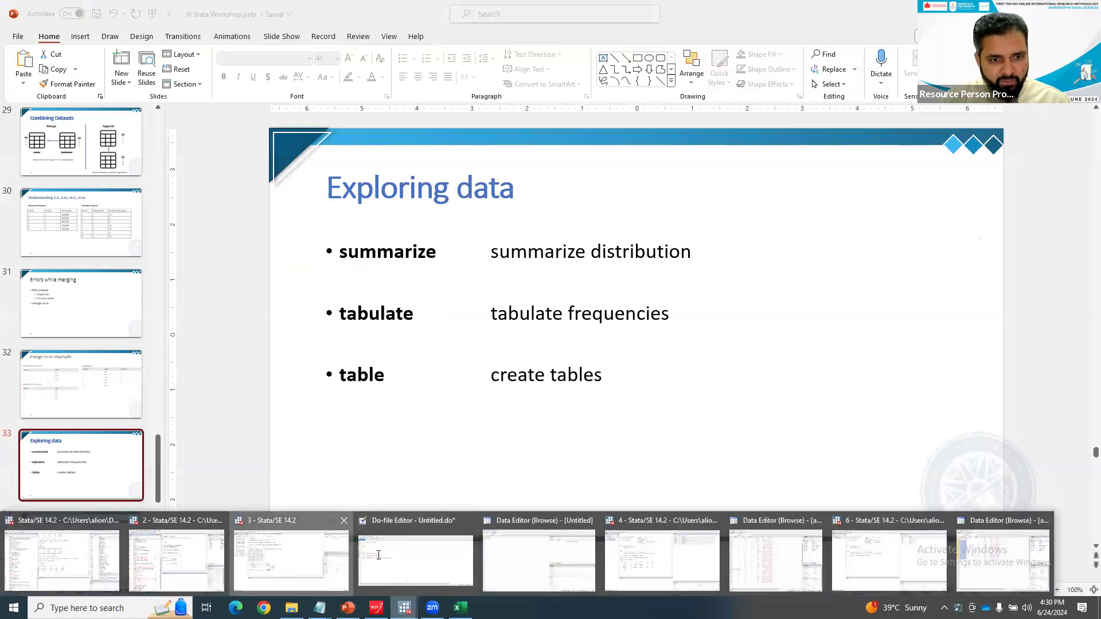
left_click(275, 574)
left_click(404, 608)
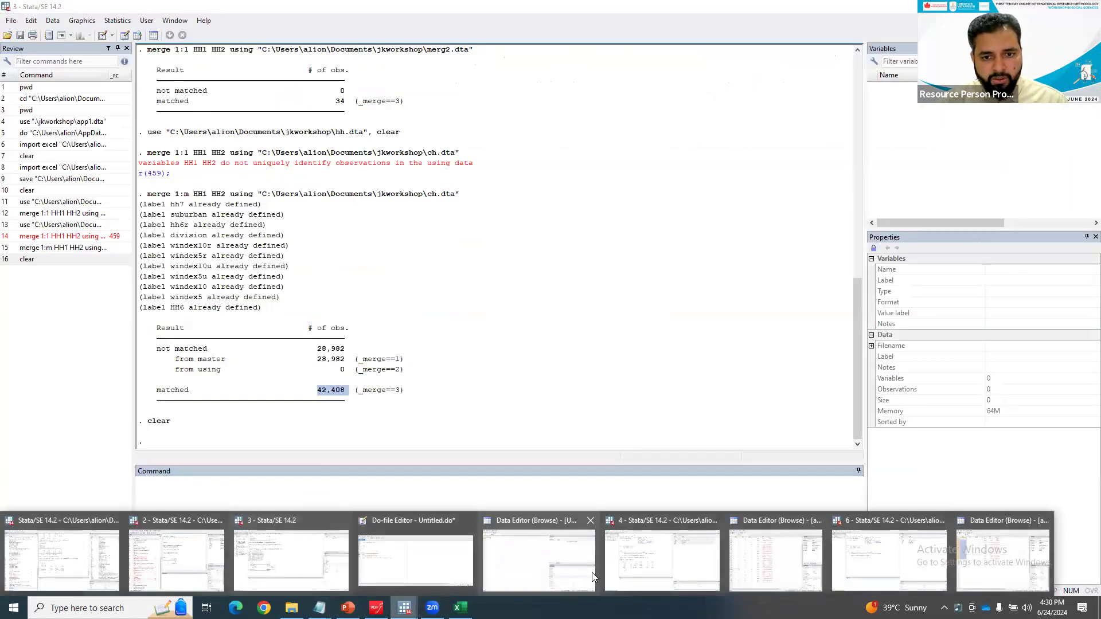
left_click(651, 583)
type("tab")
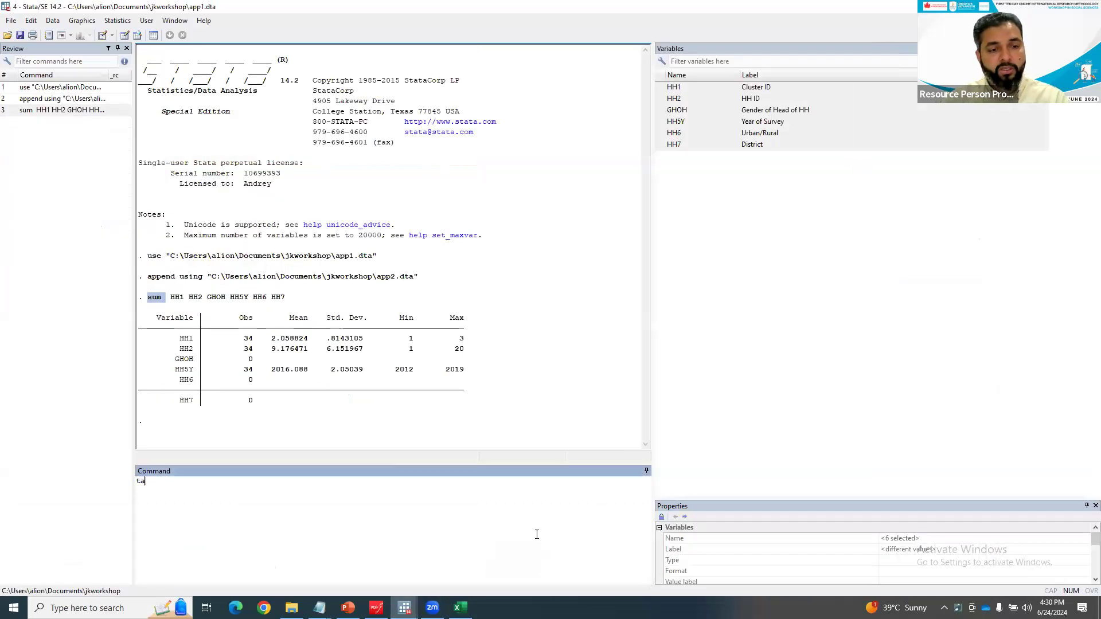
double_click(793, 112)
key("Return")
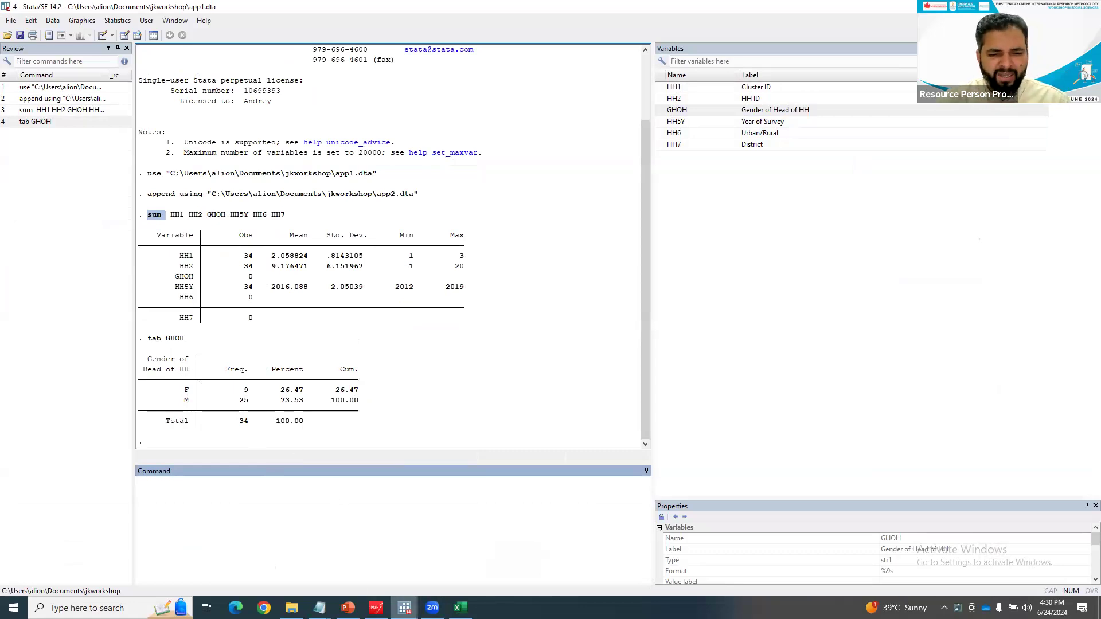
- Glance at the MICS report in PDFgear and view the PowerPoint slide on creating, transforming, and labeling variables
mouse_move(404, 608)
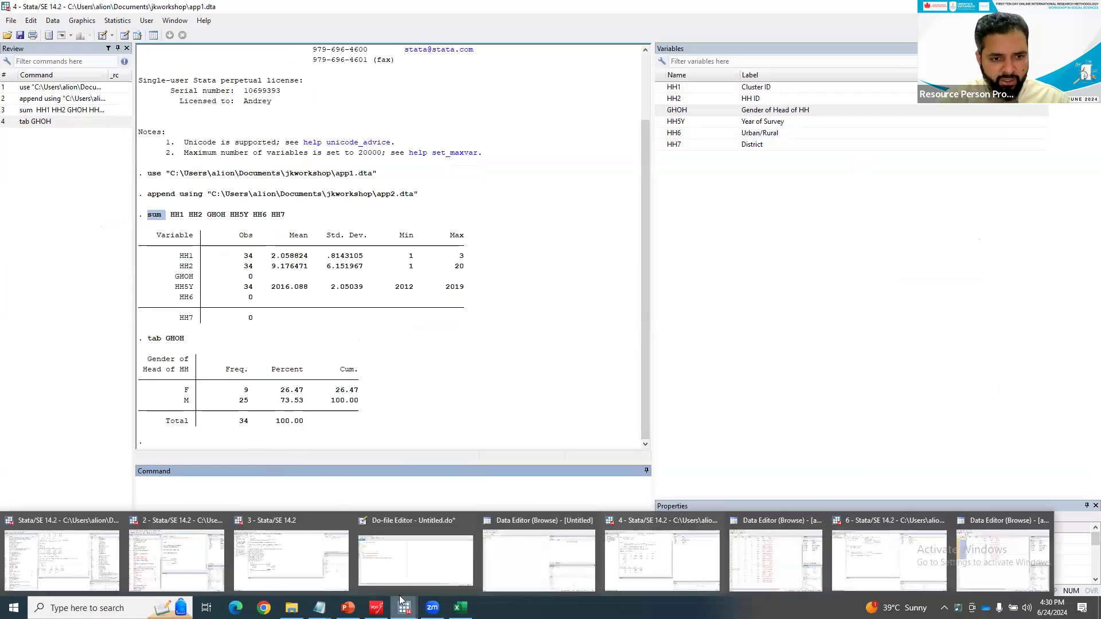
left_click(377, 608)
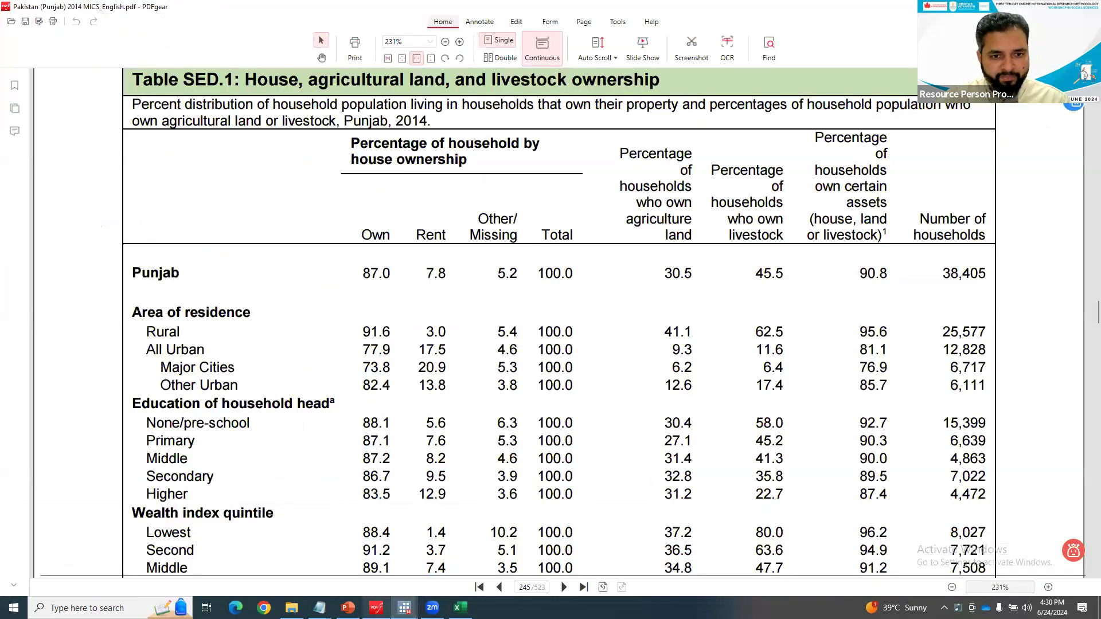
left_click(349, 607)
scroll(110, 572, "down", 1)
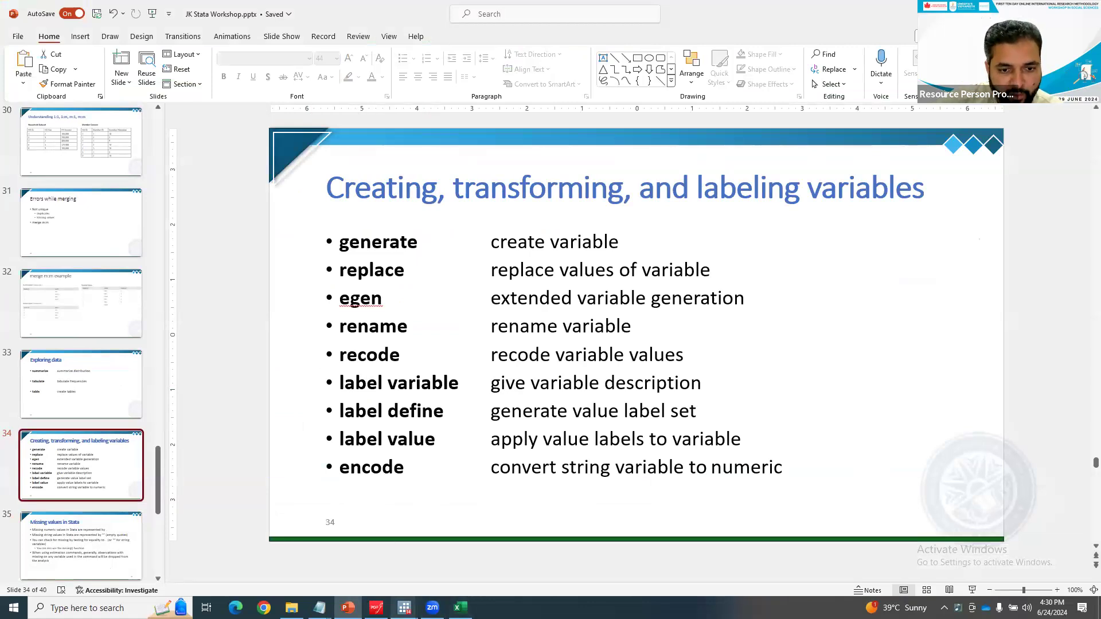
- Switch to the Stata instance that has app2.dta loaded and close it
mouse_move(405, 608)
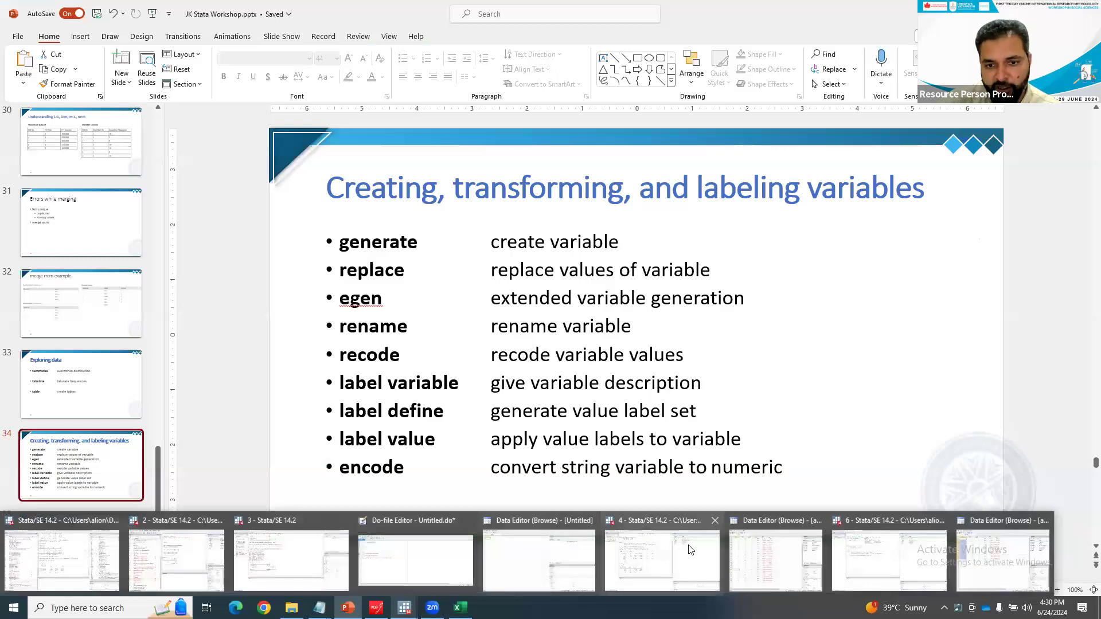
left_click(891, 575)
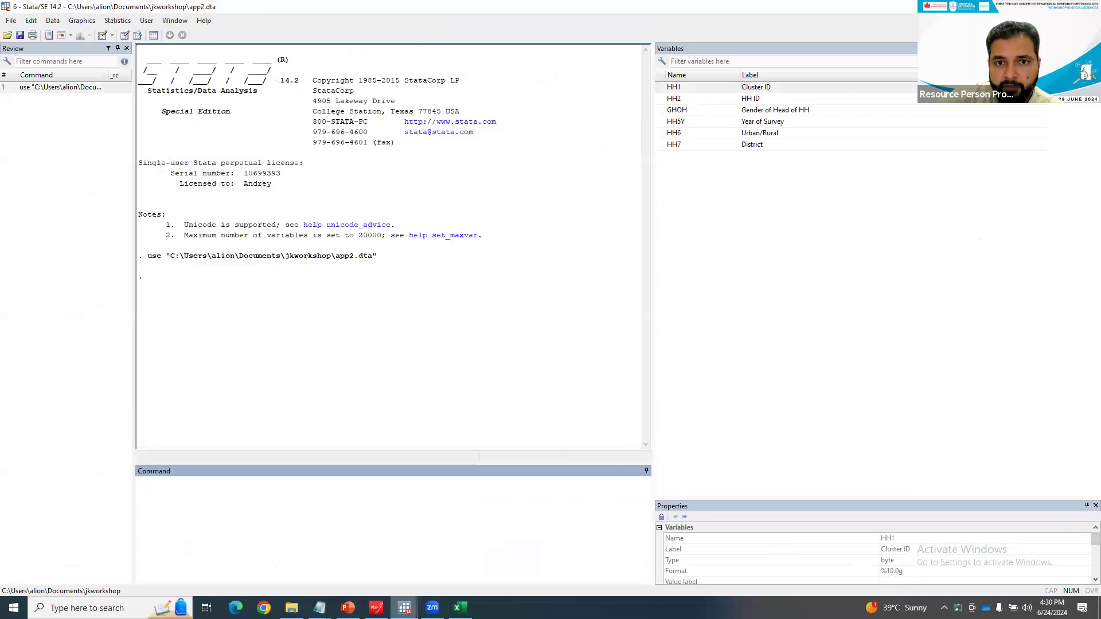
left_click(1088, 6)
- Bring up the Stata instance with the GHOH tabulation, and switch to instance 3 with the cleared data and merge results
left_click(404, 608)
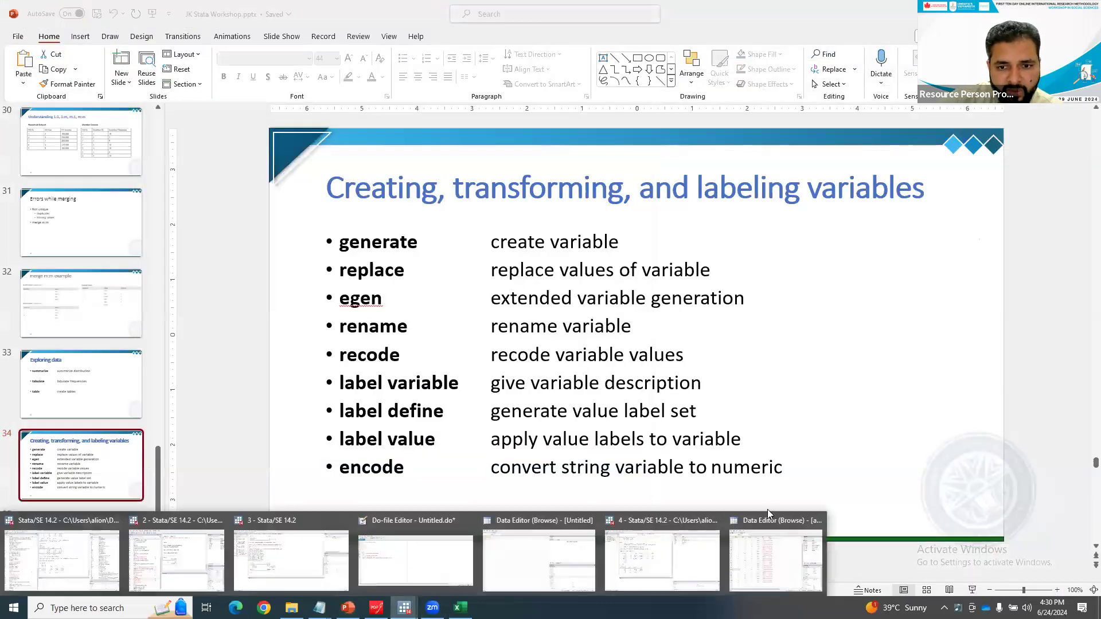
left_click(635, 556)
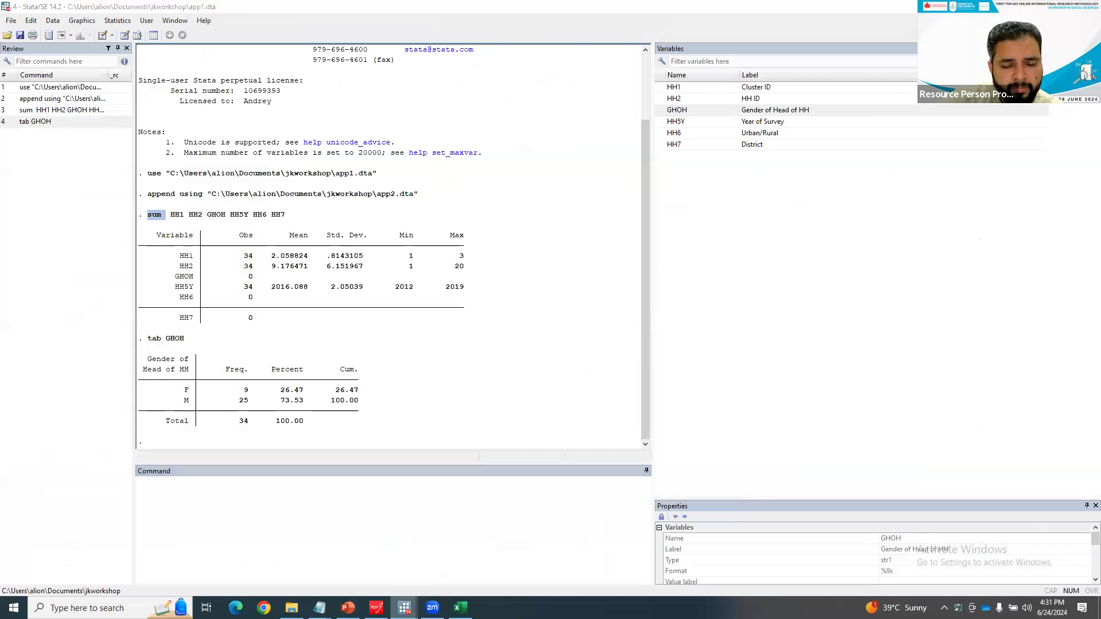
left_click(404, 608)
left_click(317, 565)
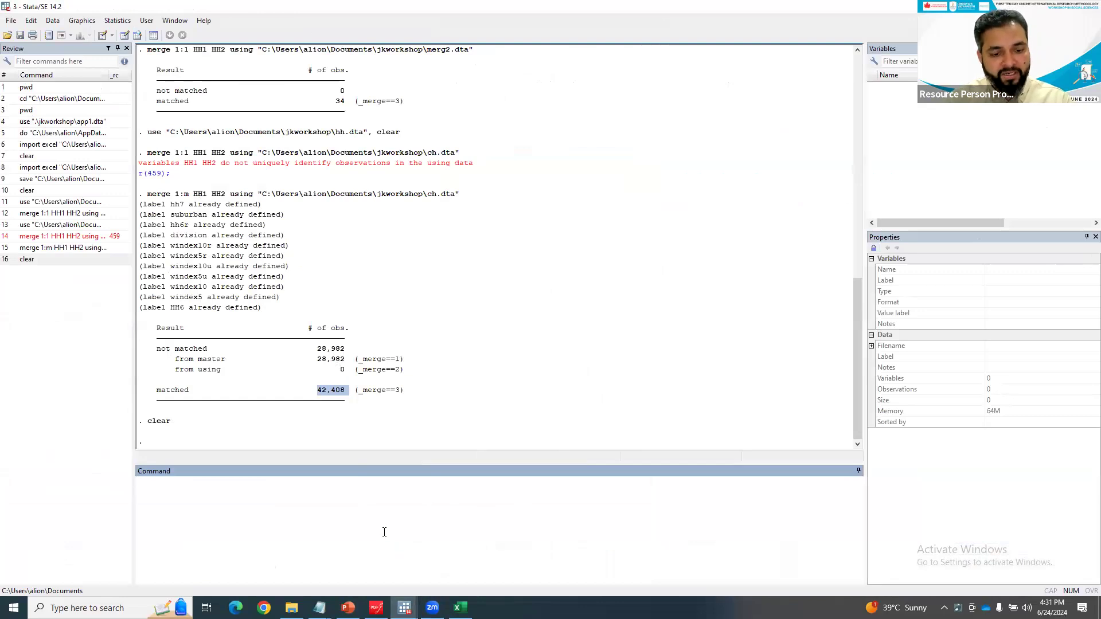
type("drop")
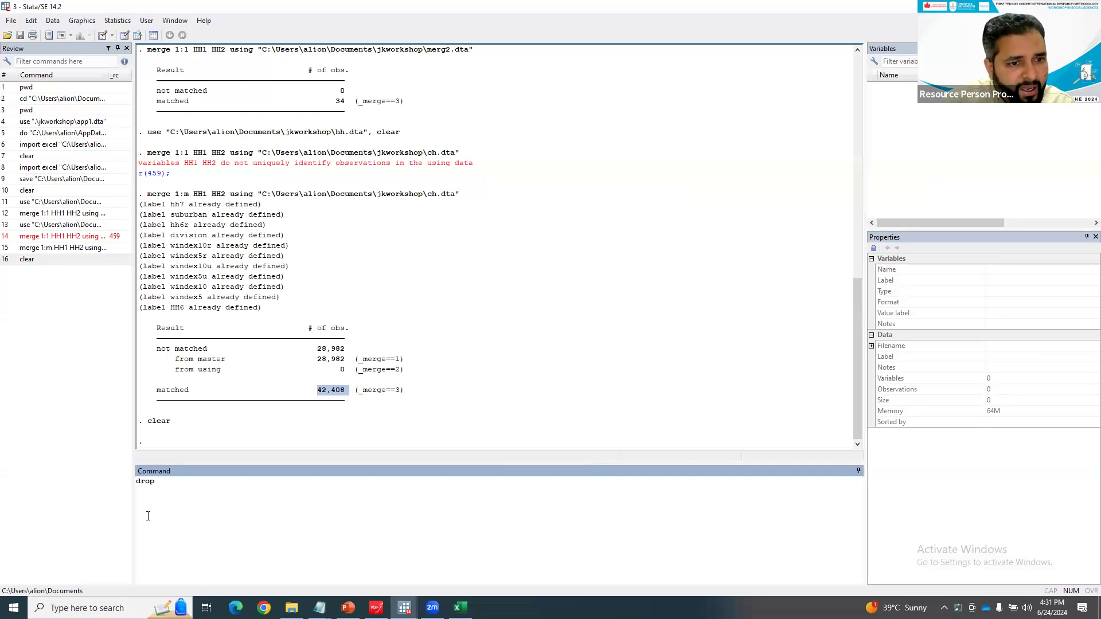
key("BackSpace")
key("BackSpace")
key("BackSpace")
key("BackSpace")
key("BackSpace")
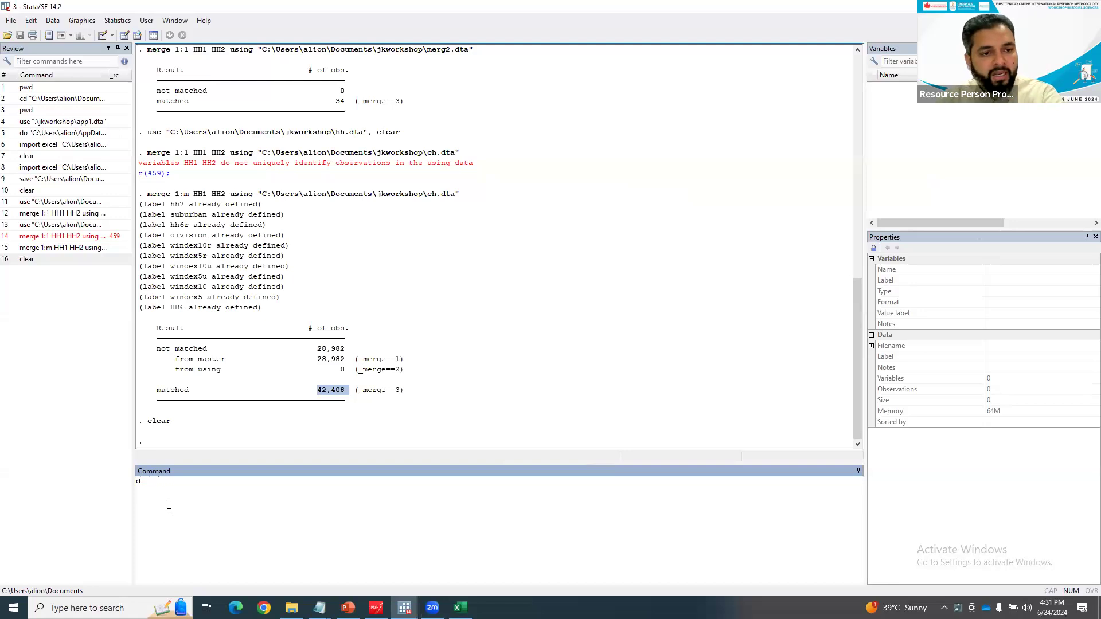
double_click(54, 206)
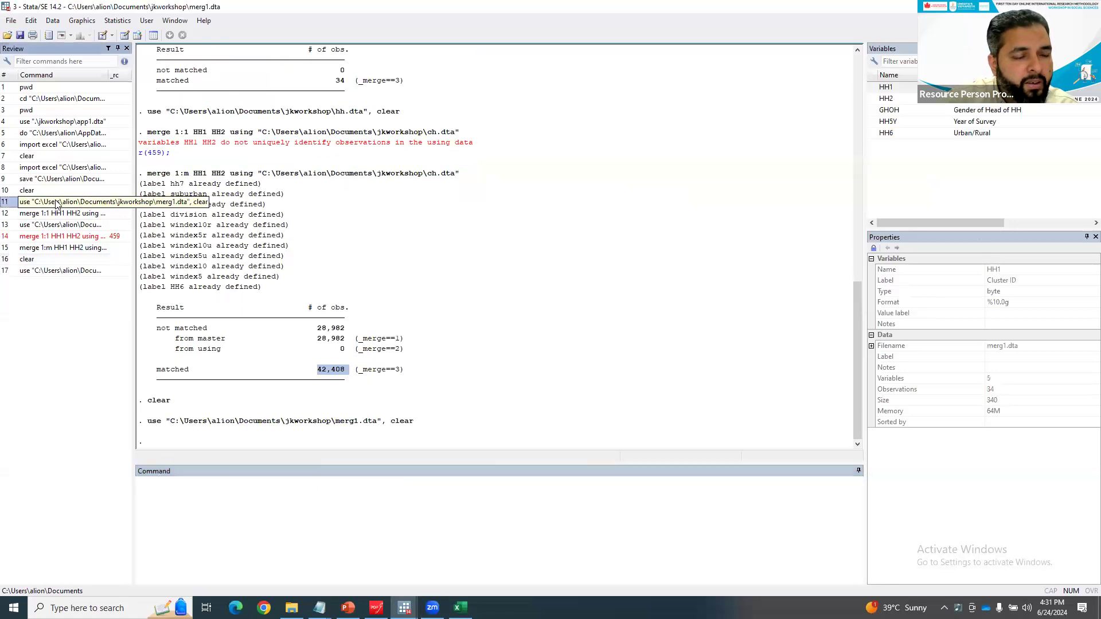
double_click(57, 258)
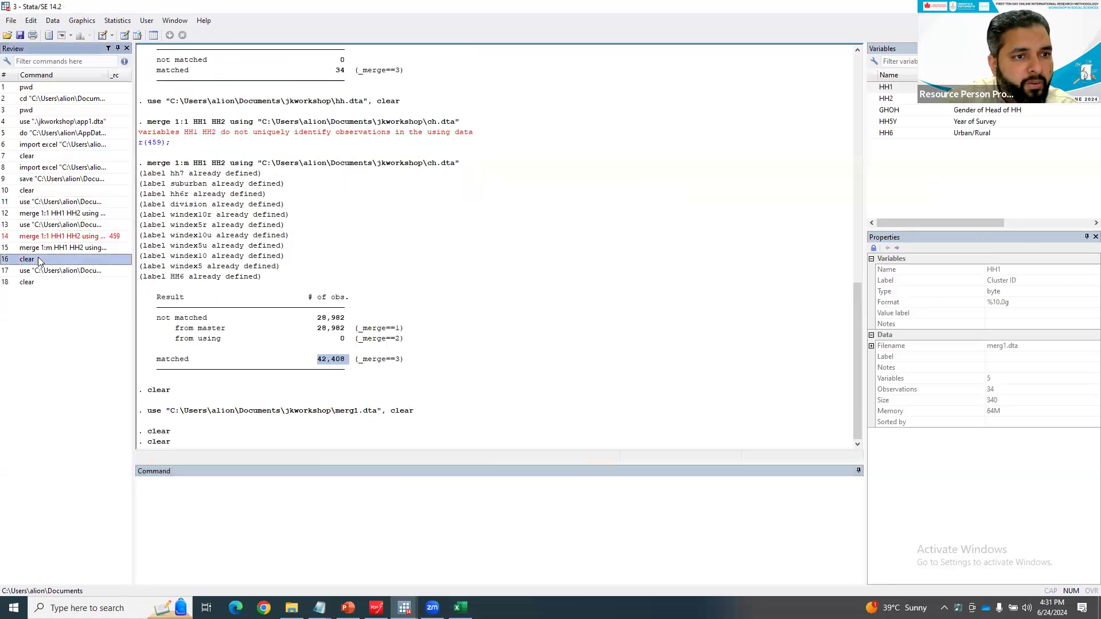
- Rerun the history commands that load hh.dta and merge it 1:m on HH1 and HH2 using ch.dta
double_click(58, 229)
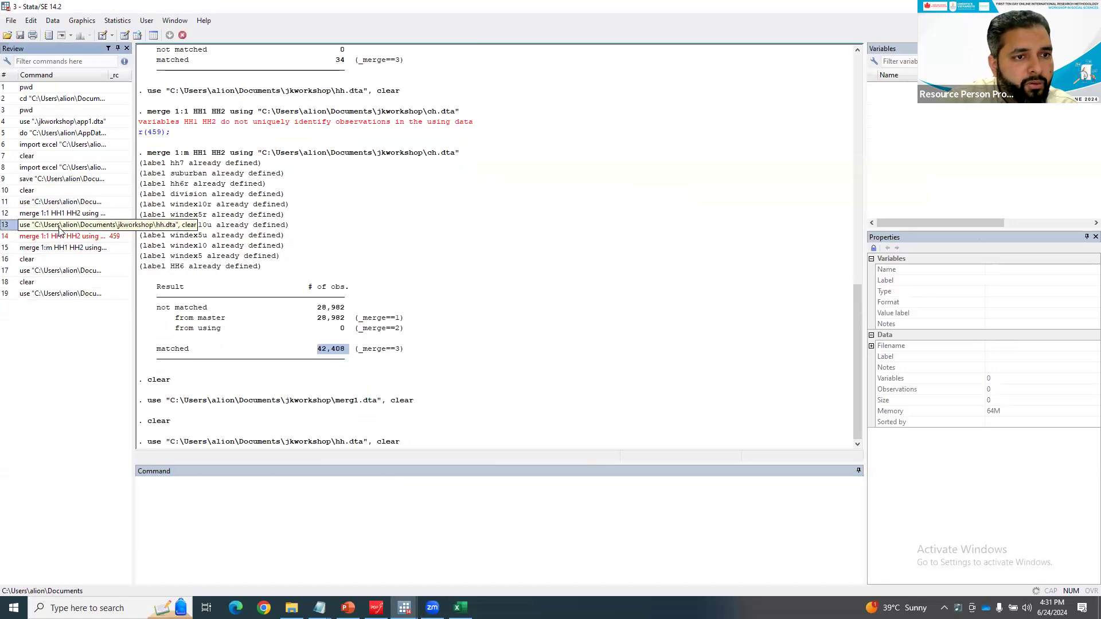
double_click(64, 248)
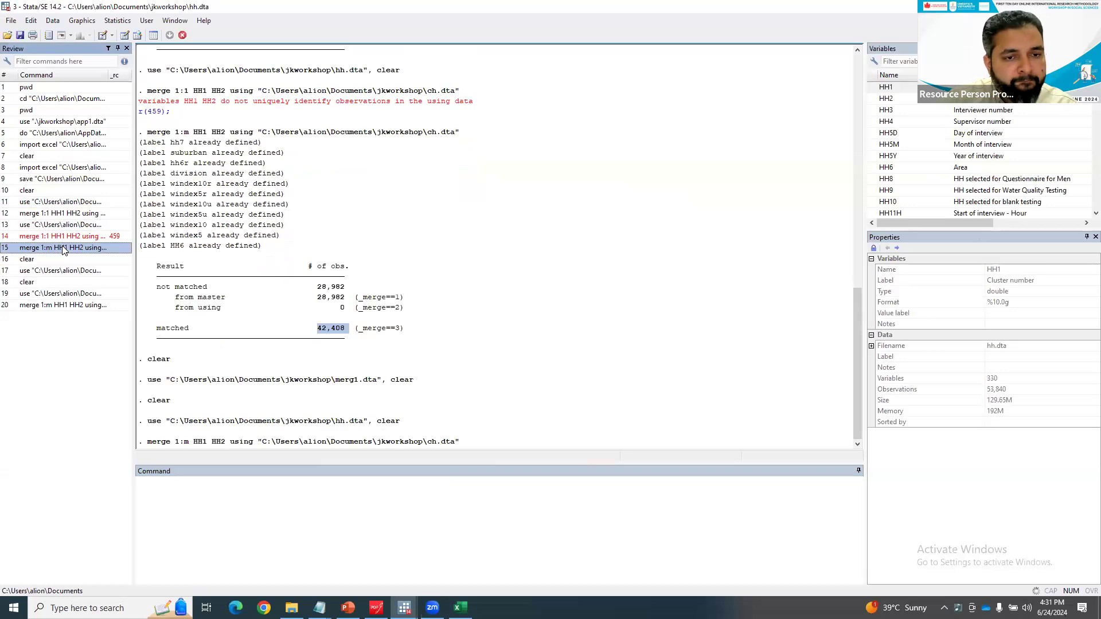
left_click(399, 564)
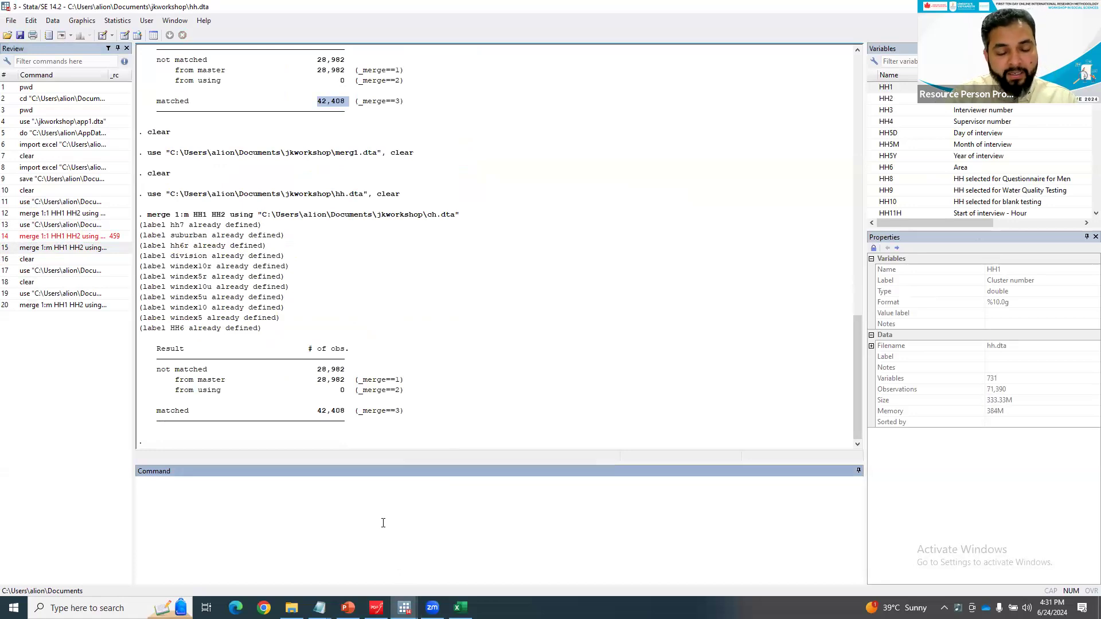
- Start a drop command, trying the area variable HH6 as its target and removing HH6 without running it
type("drop")
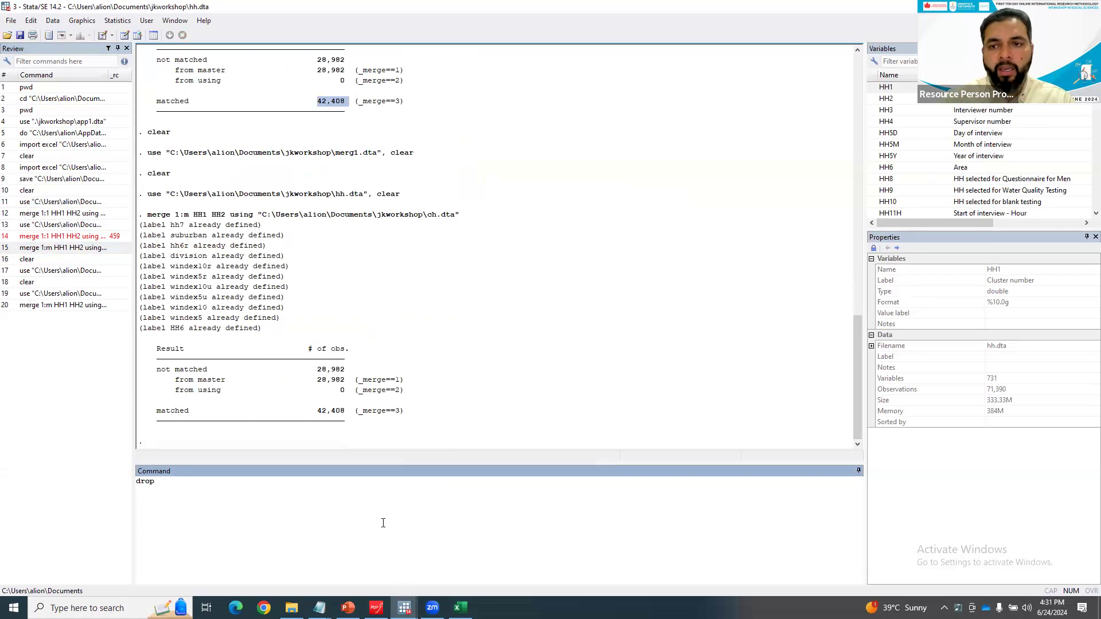
double_click(978, 171)
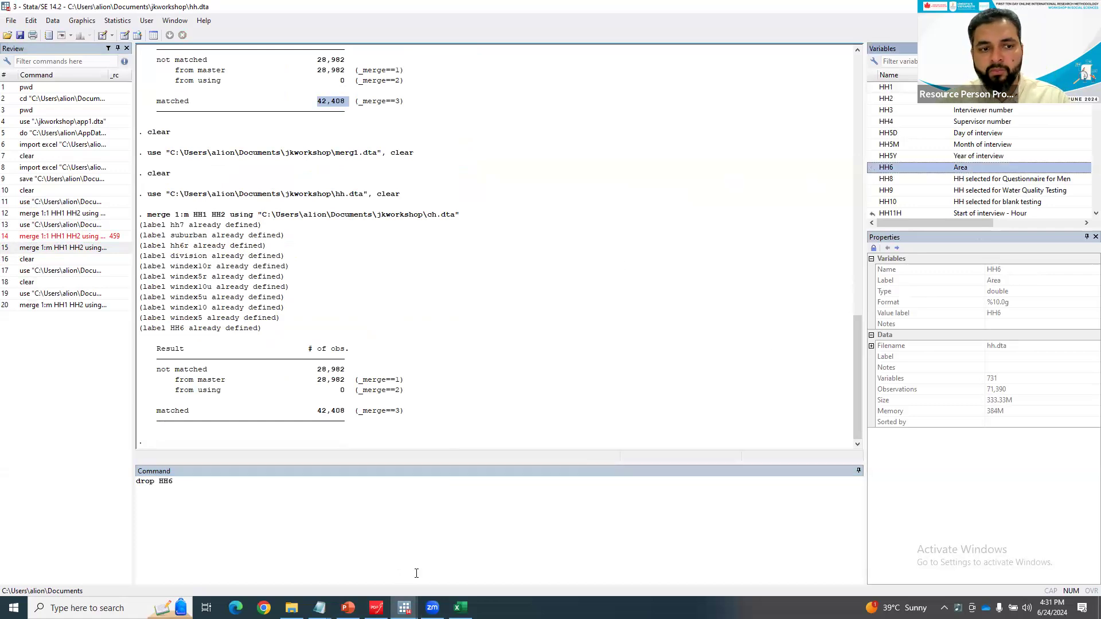
left_click(300, 499)
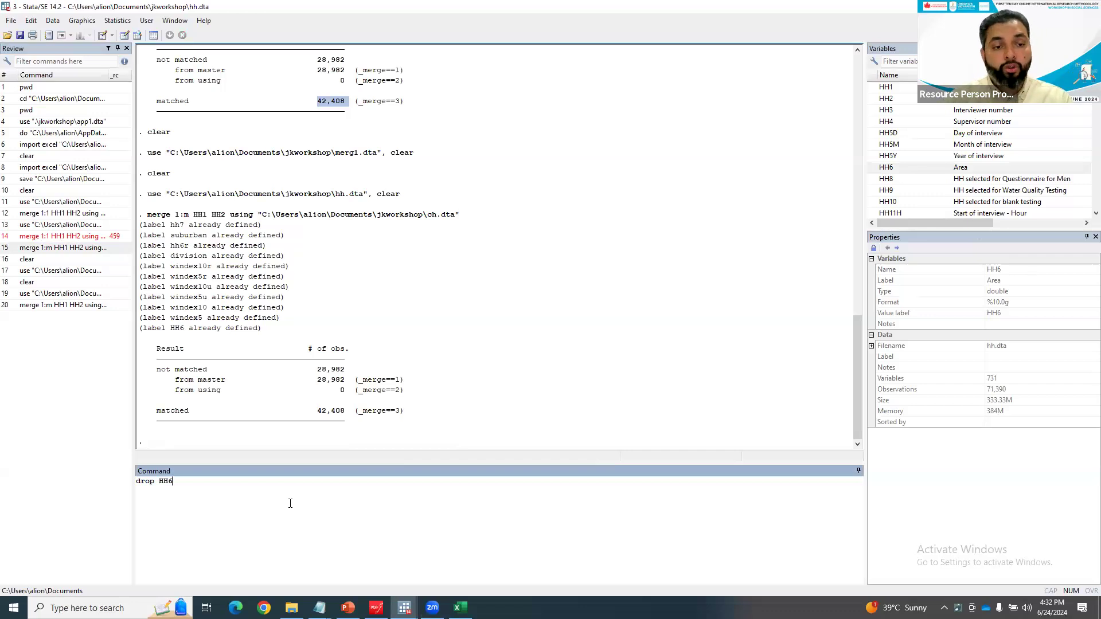
key("BackSpace")
key("BackSpace")
key("BackSpace")
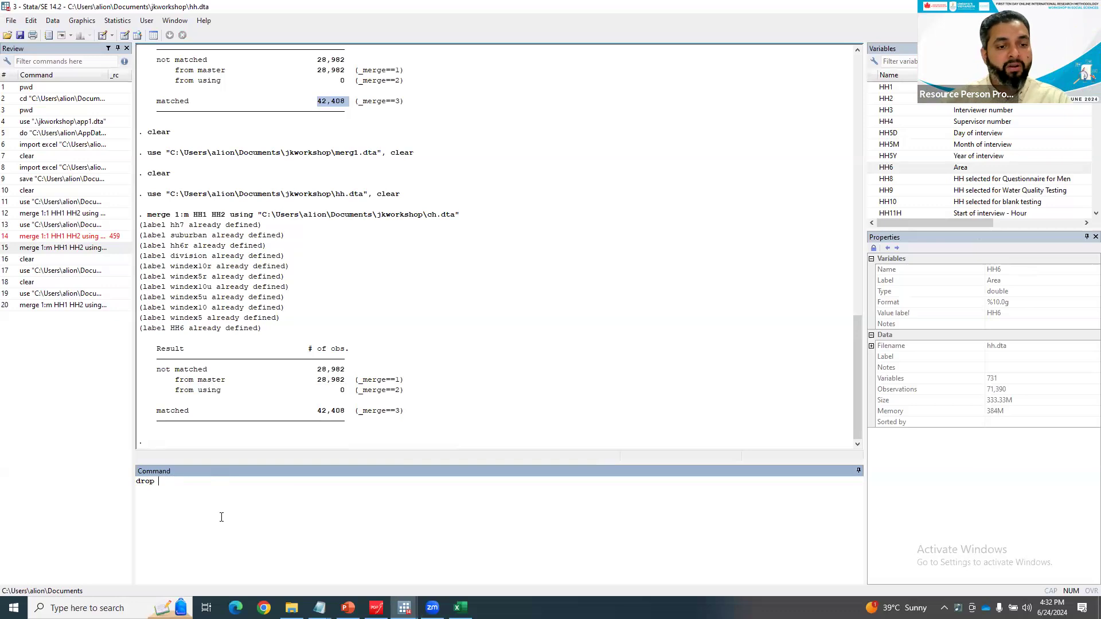
- Delete the unmatched master-only observations with drop if _merge==1, pointing out their merge code and count in the results
type("if ")
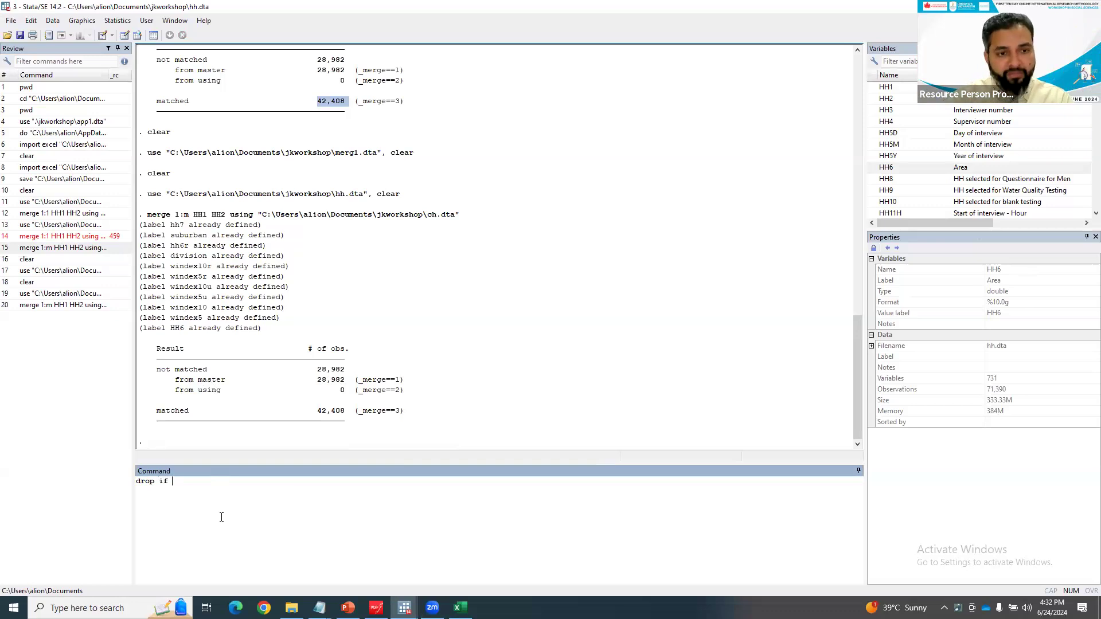
type("_mer")
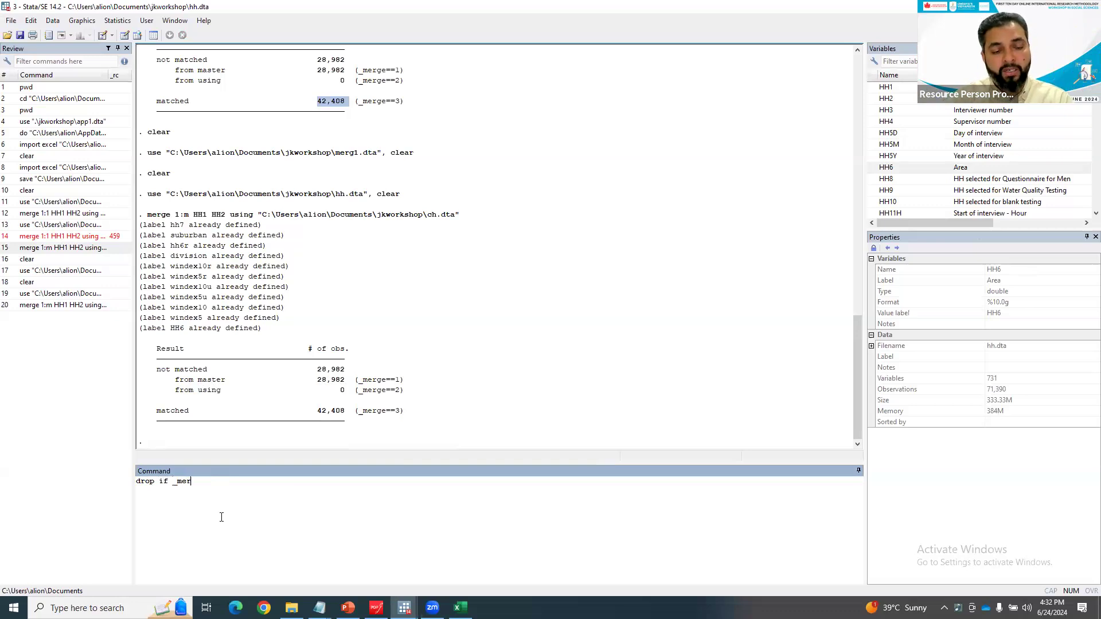
type("ge==1")
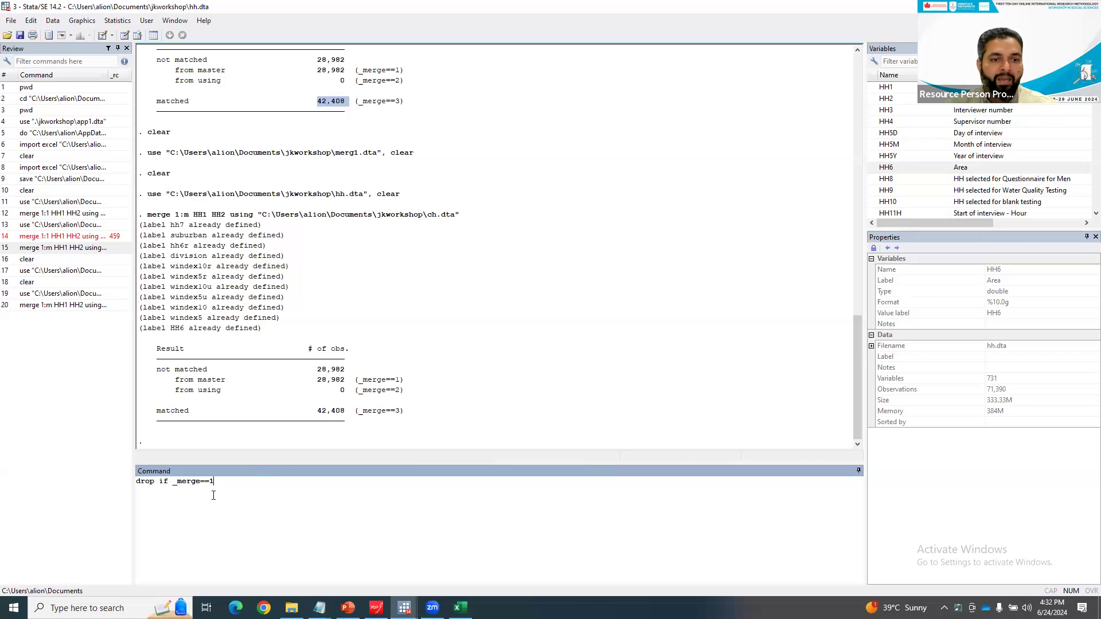
left_click_drag(404, 380, 328, 385)
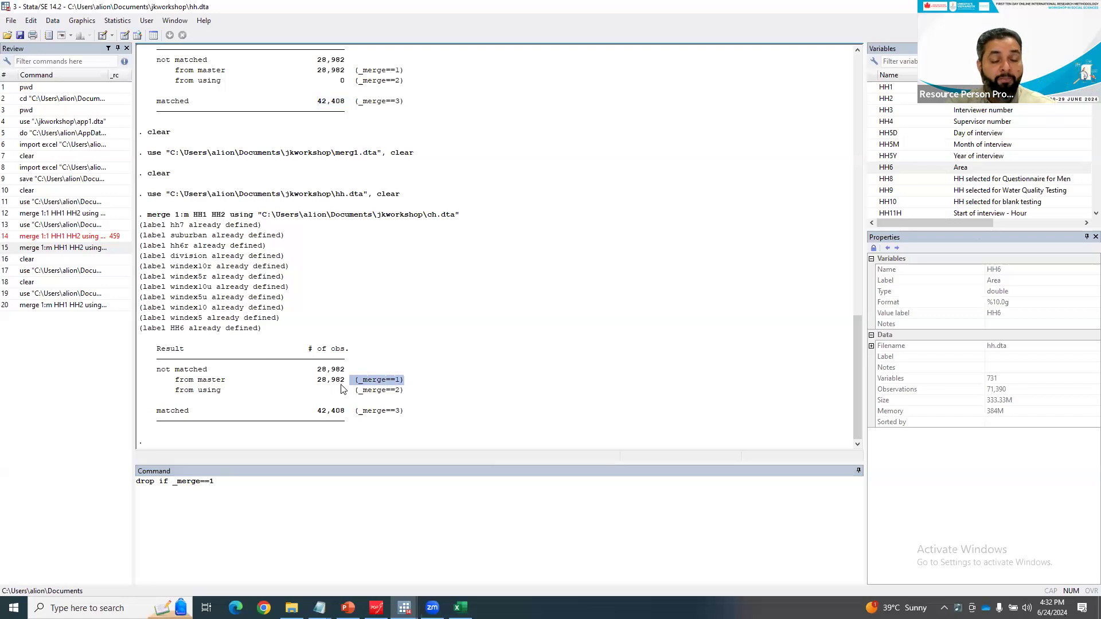
left_click(391, 384)
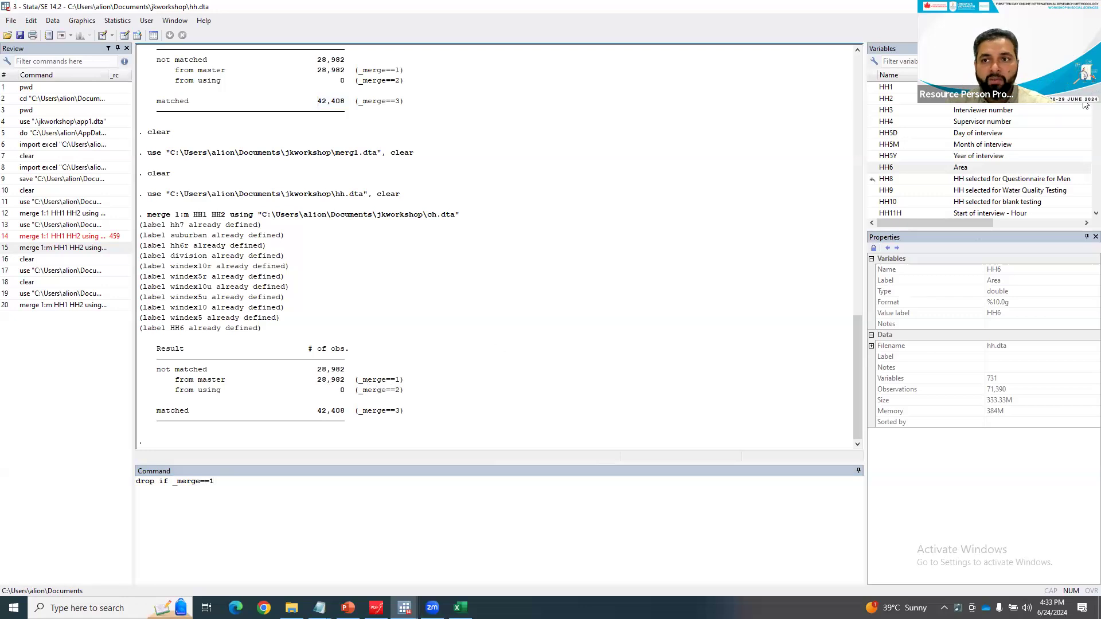
scroll(892, 183, "down", 15)
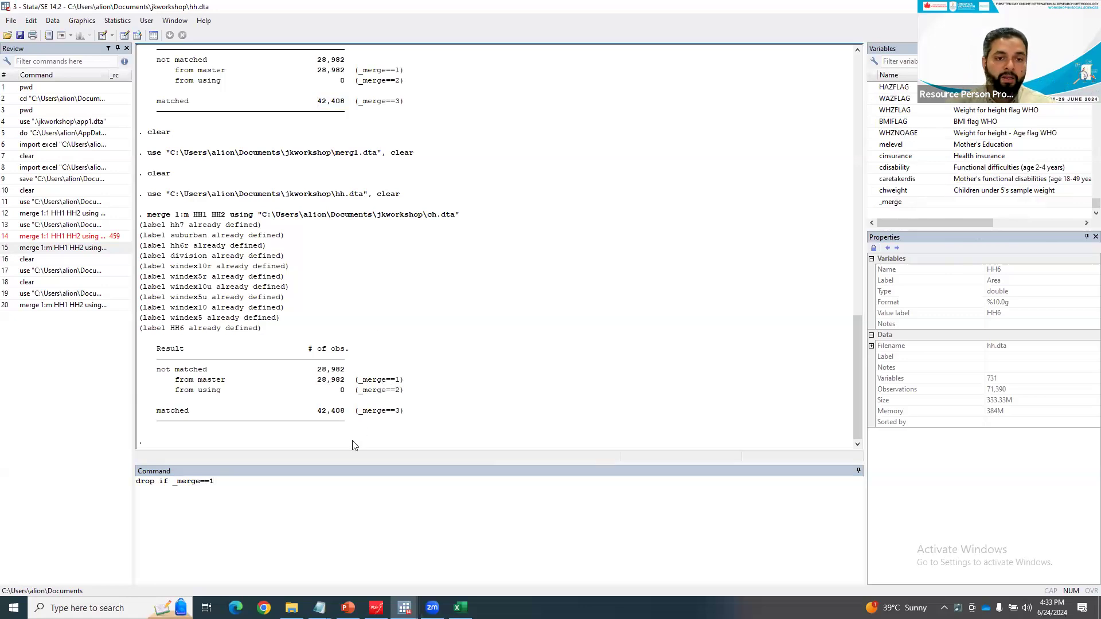
left_click(316, 497)
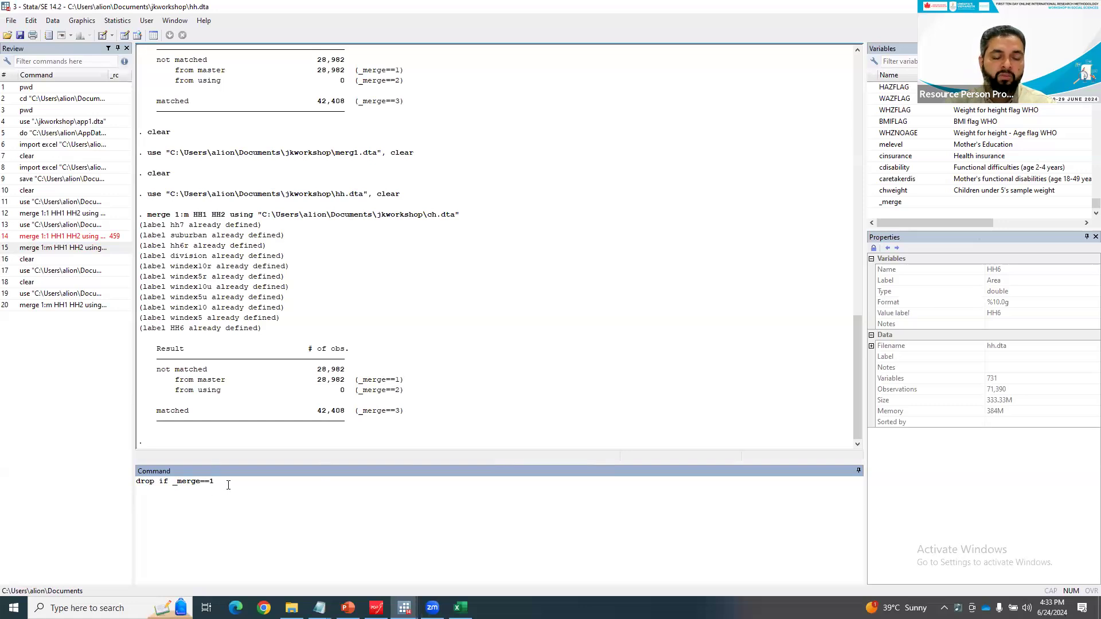
key("Return")
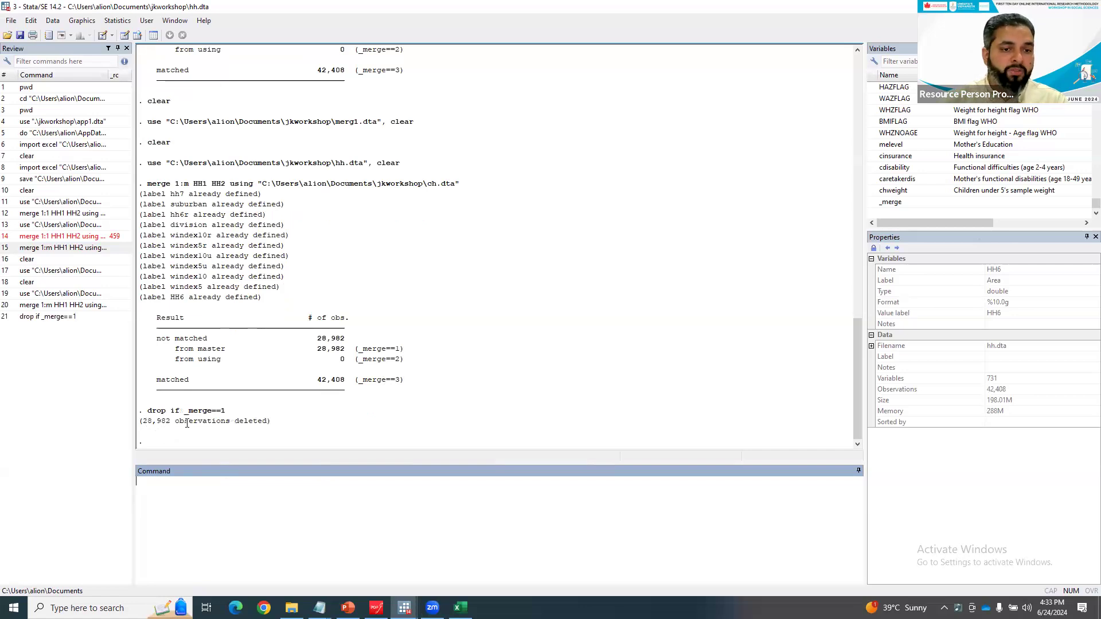
left_click_drag(345, 339, 317, 338)
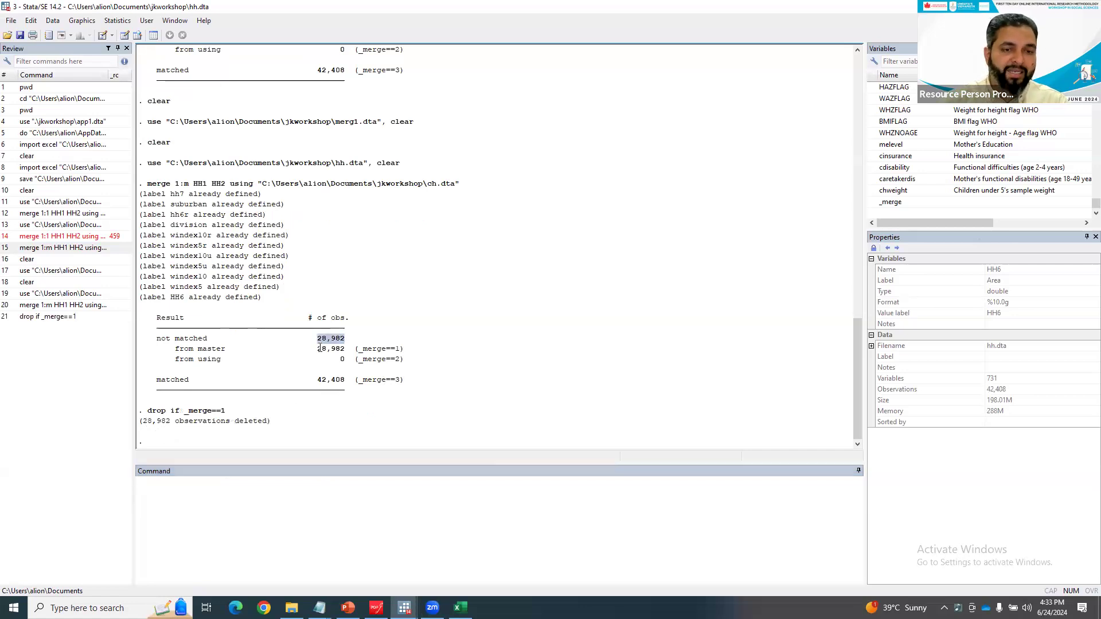
- Create a constant variable y1 equal to 1 with gen y1 = 1
left_click(304, 511)
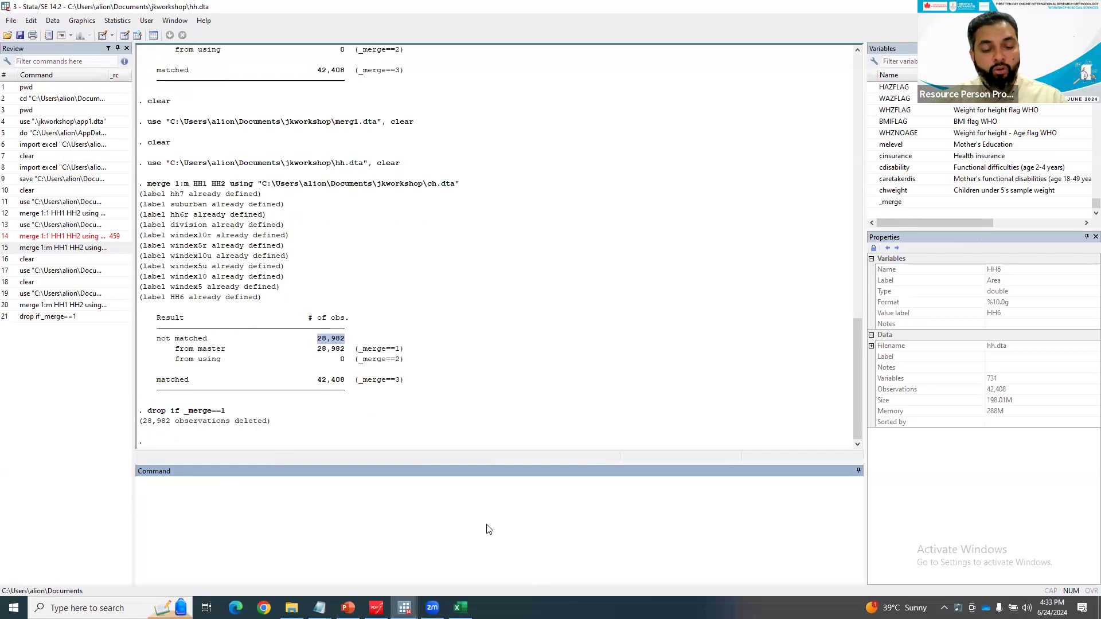
type("gen")
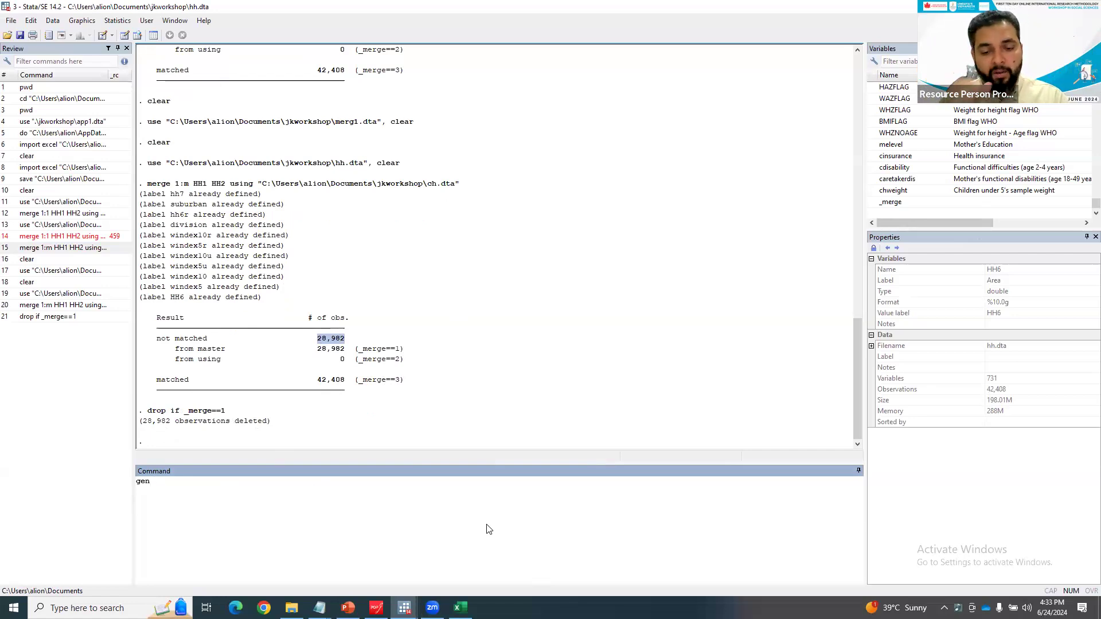
type(" = 1")
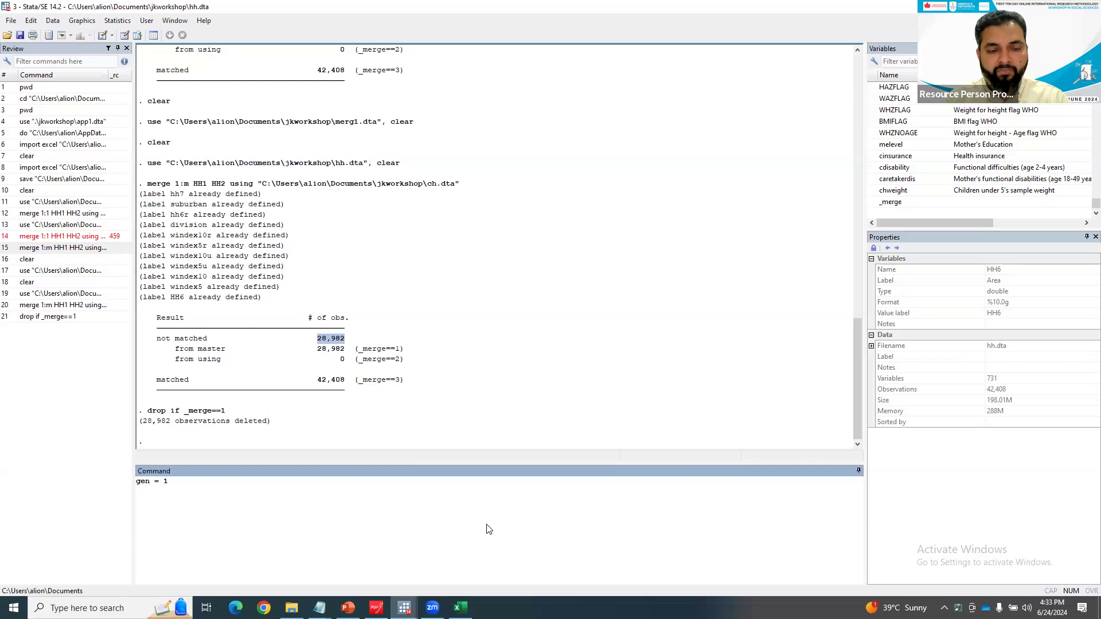
key("BackSpace")
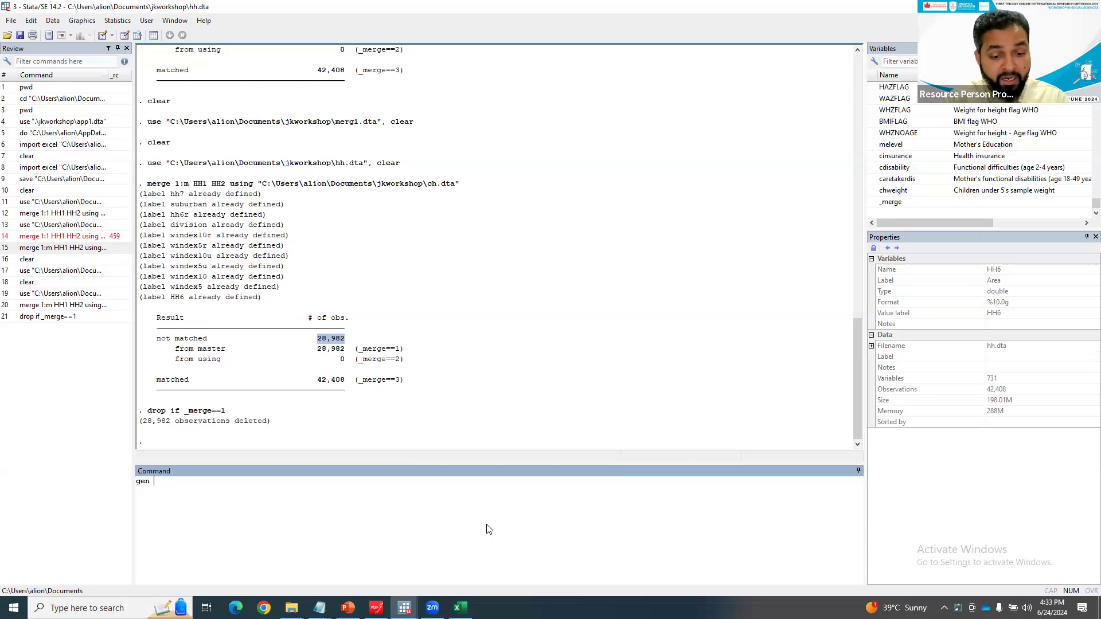
type("y1 = 1")
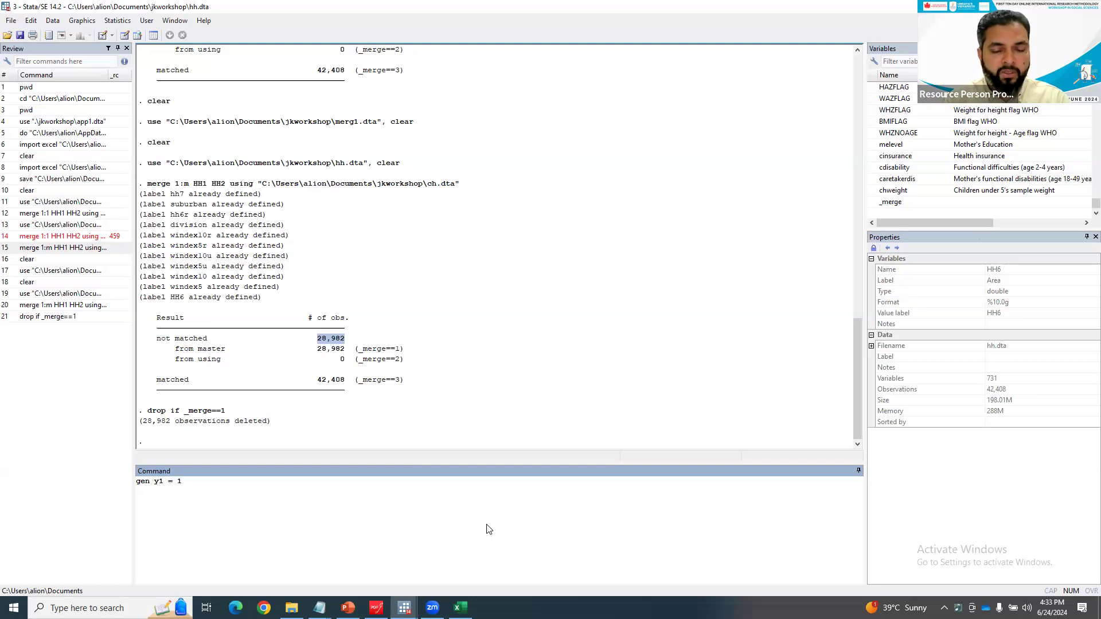
key("Return")
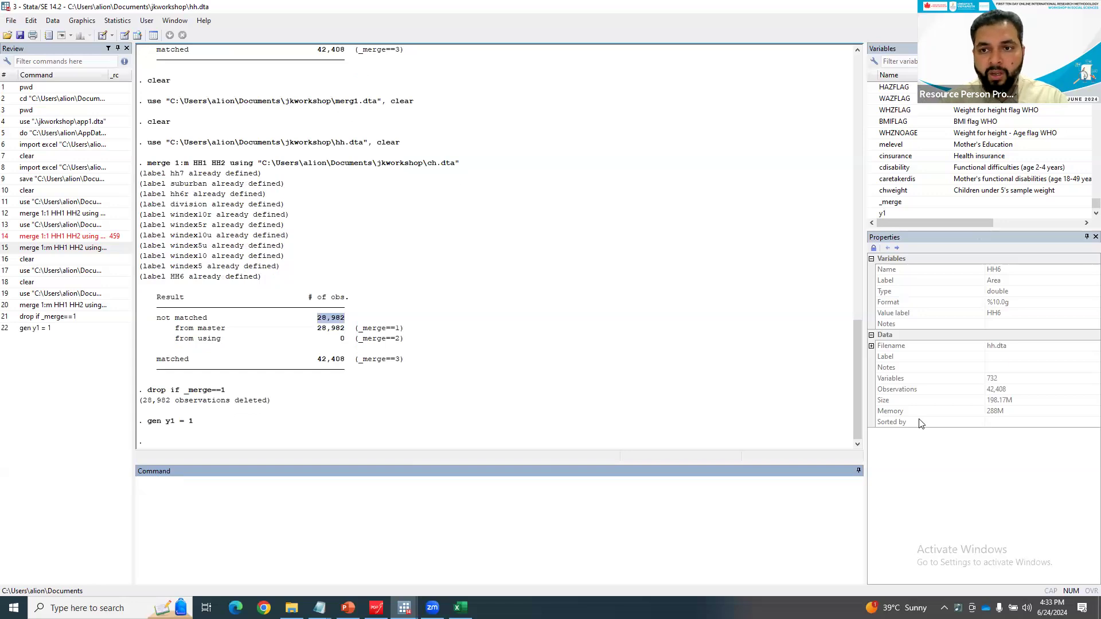
- Browse the y1 values in the Data Editor and return to the main results window
type("browse y1")
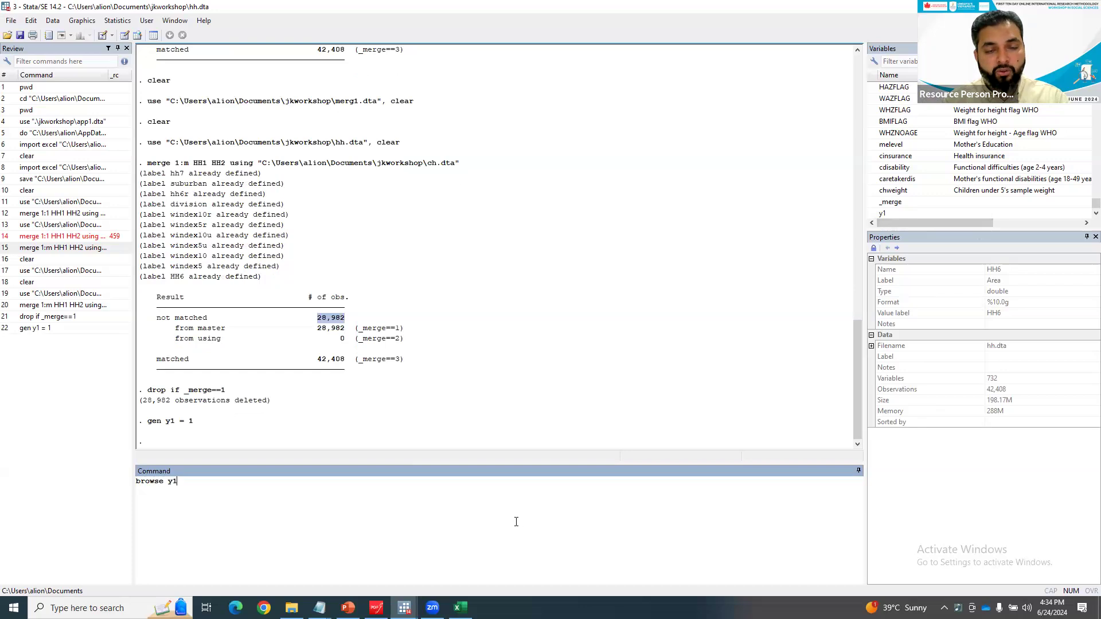
key("Return")
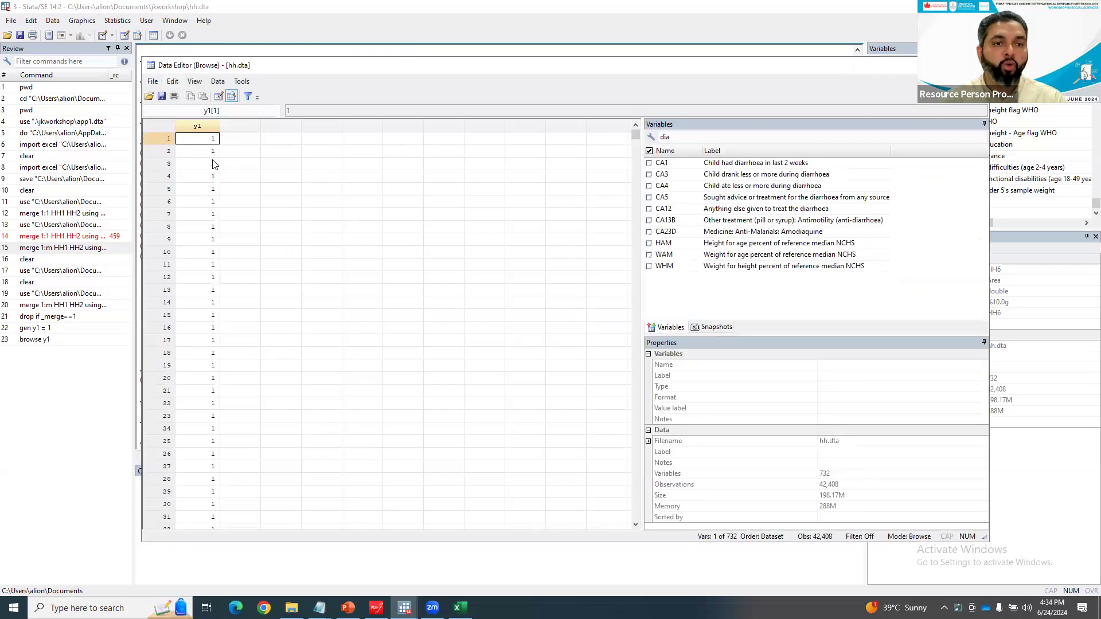
left_click_drag(640, 132, 554, 141)
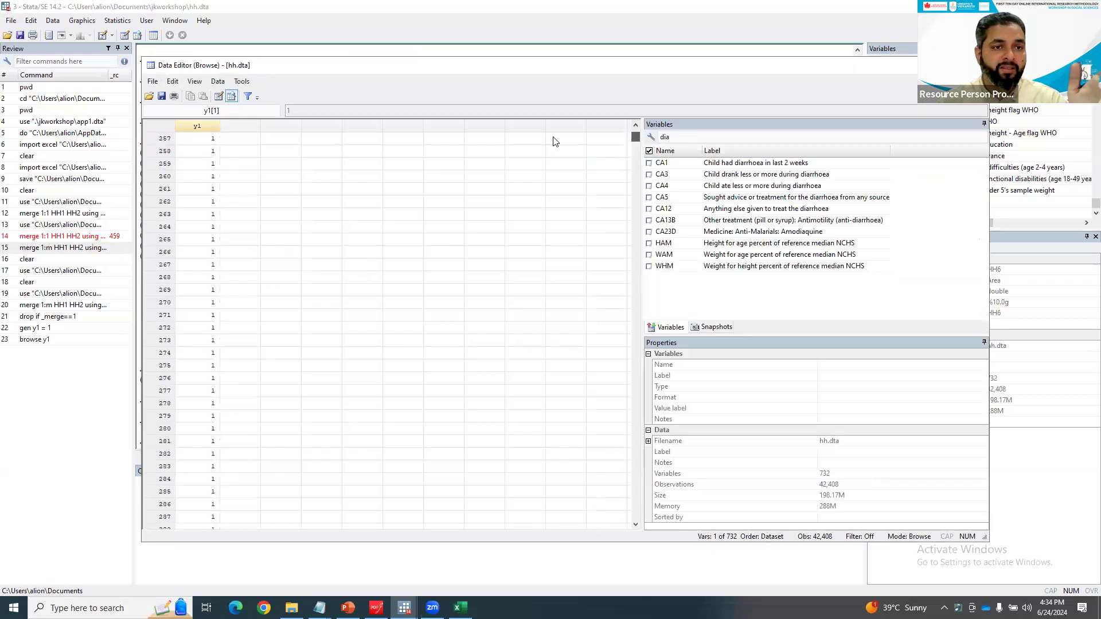
left_click(422, 23)
- Tabulate mother's education with tab melevel
left_click(313, 533)
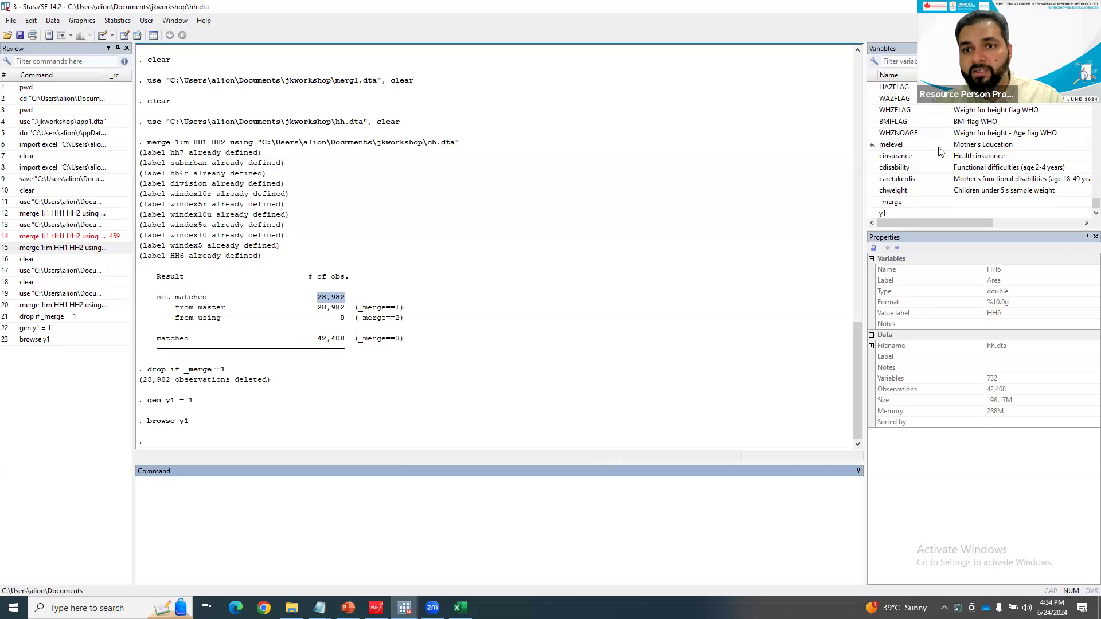
type("tab")
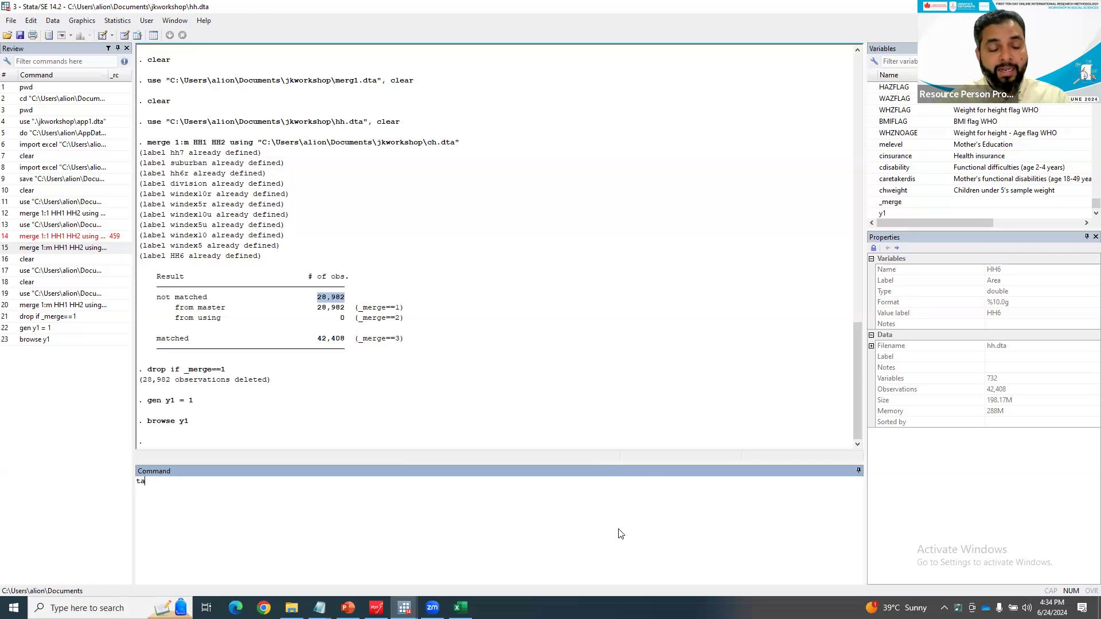
left_click(987, 147)
double_click(988, 147)
left_click(470, 550)
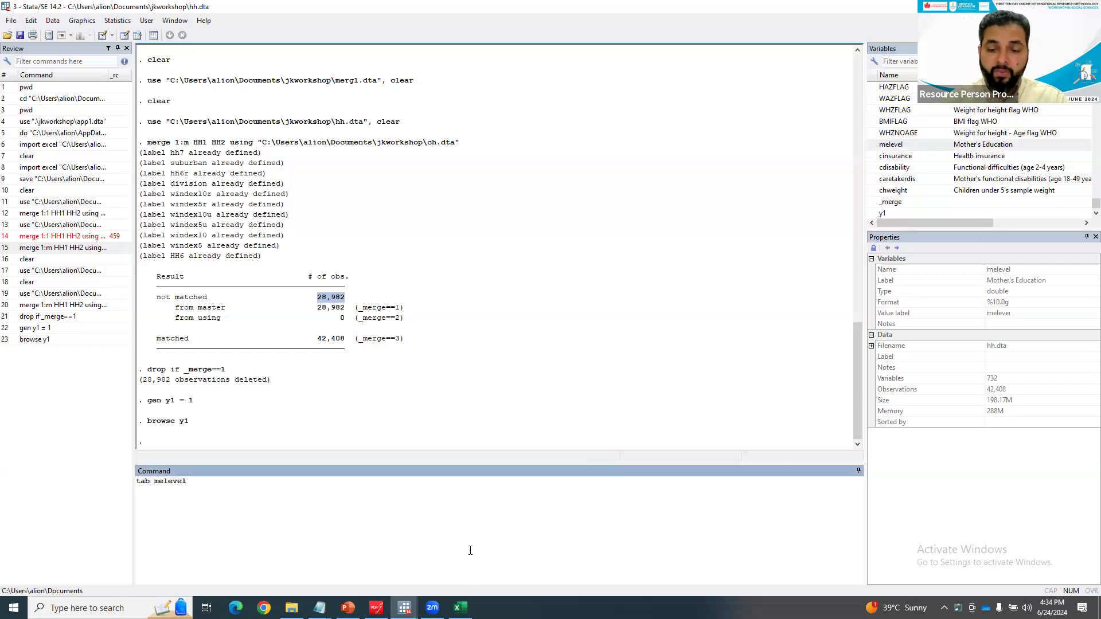
key("Return")
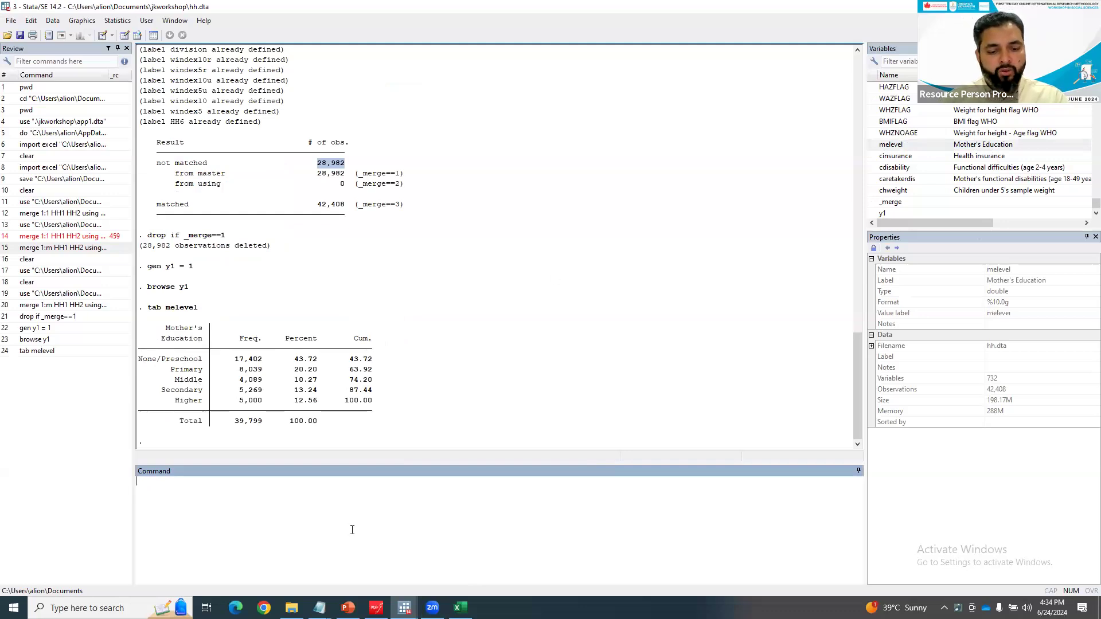
- Summarize mother's education with sum melevel
type("r")
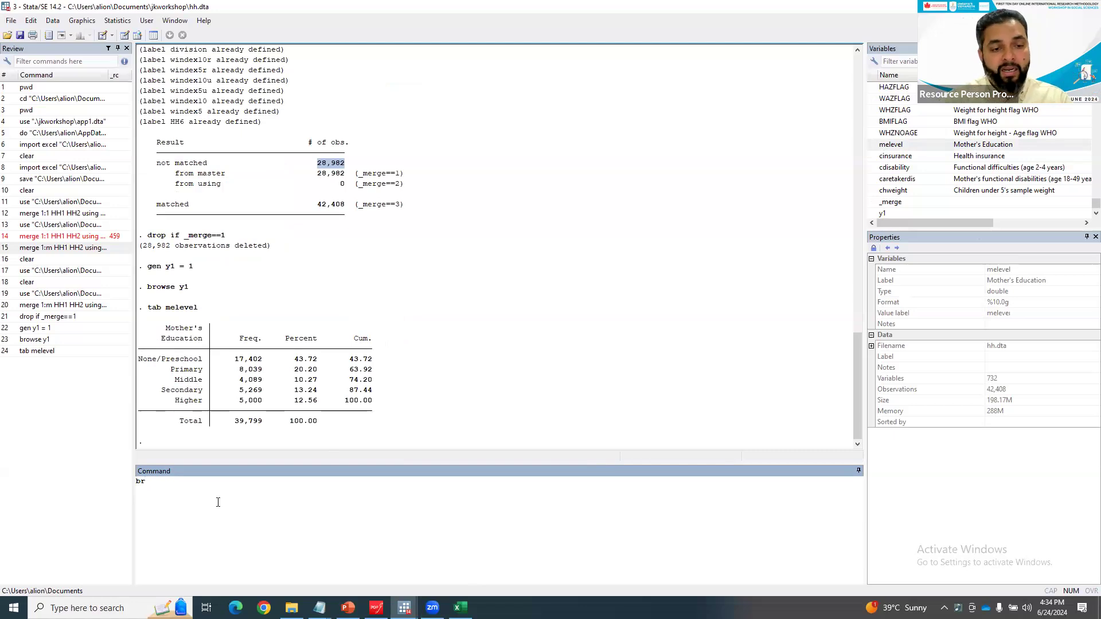
key("BackSpace")
key("BackSpace")
type("sum me")
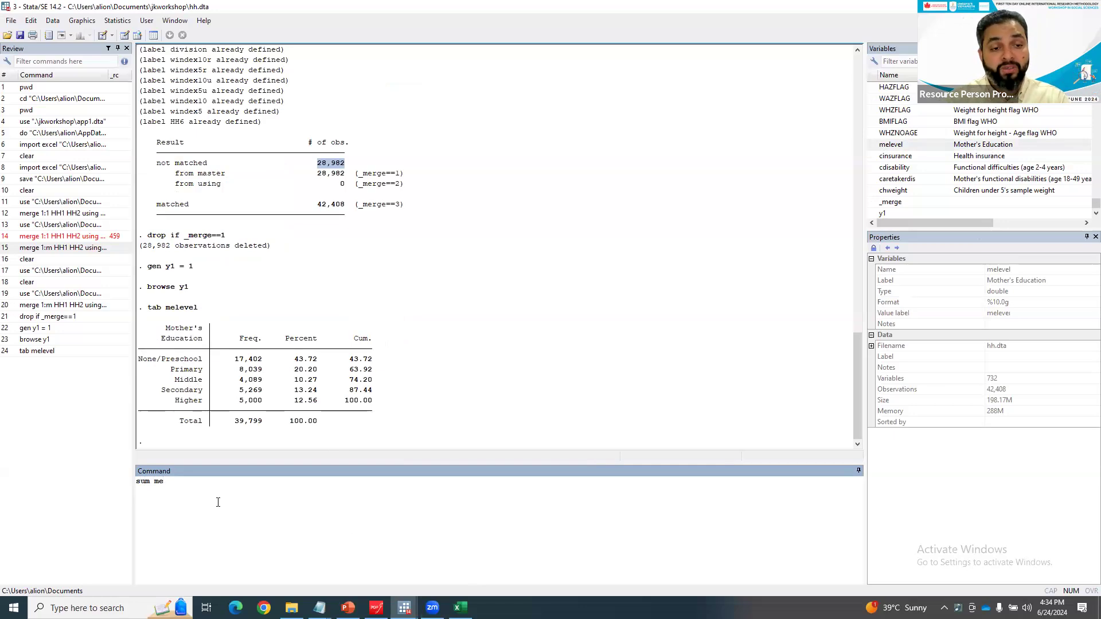
type("level")
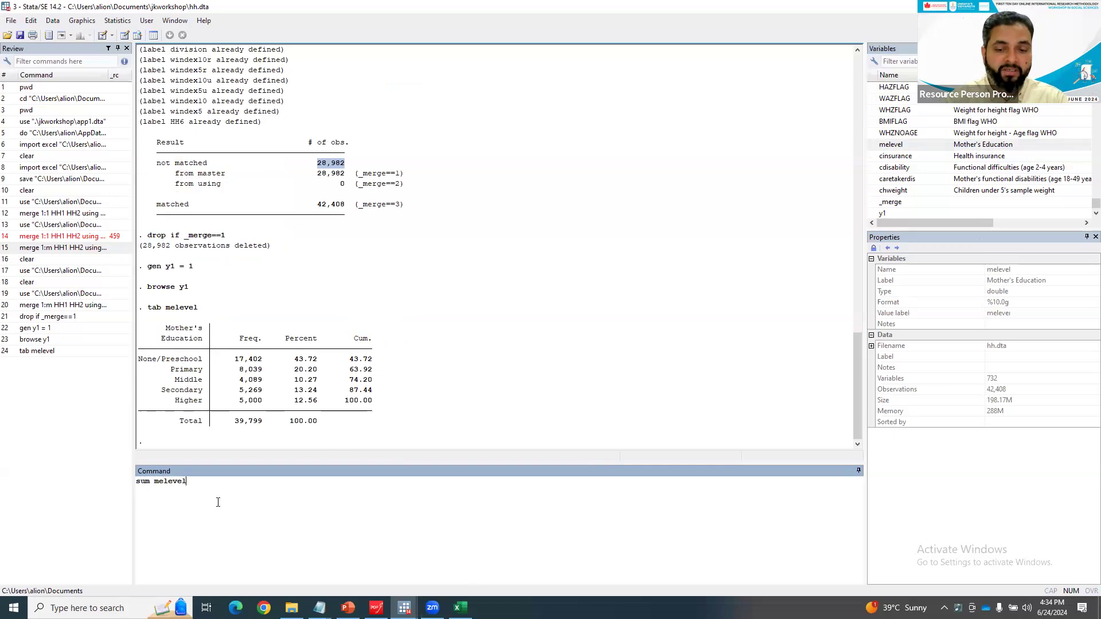
key("Return")
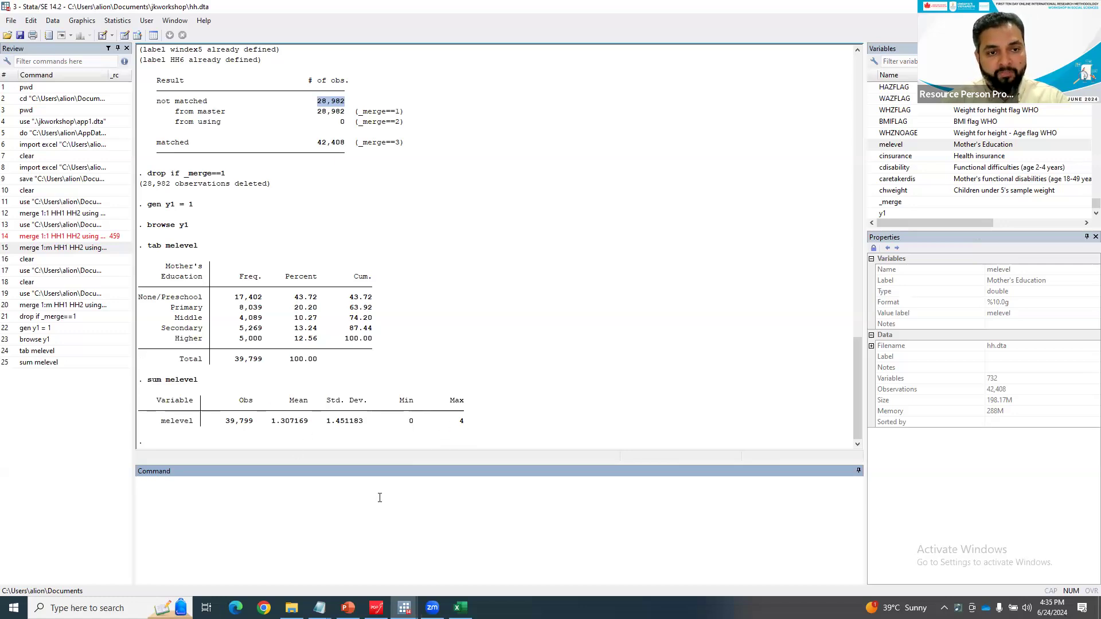
- Open the mother's education values in the Data Editor with browse melevel
type("bros")
key("BackSpace")
type("wse melevel")
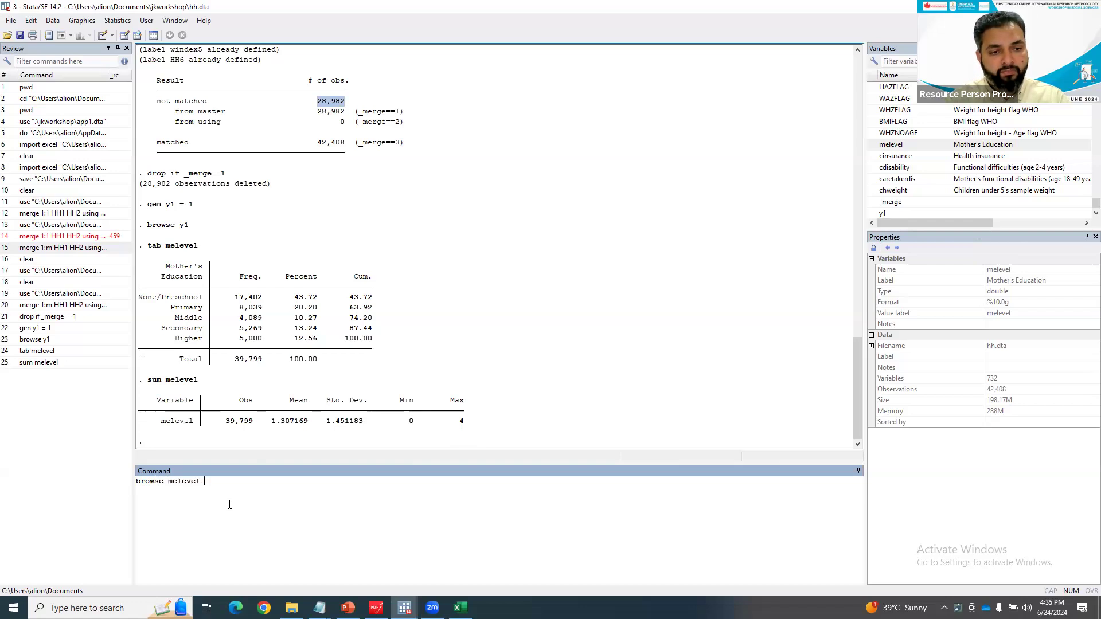
key("Return")
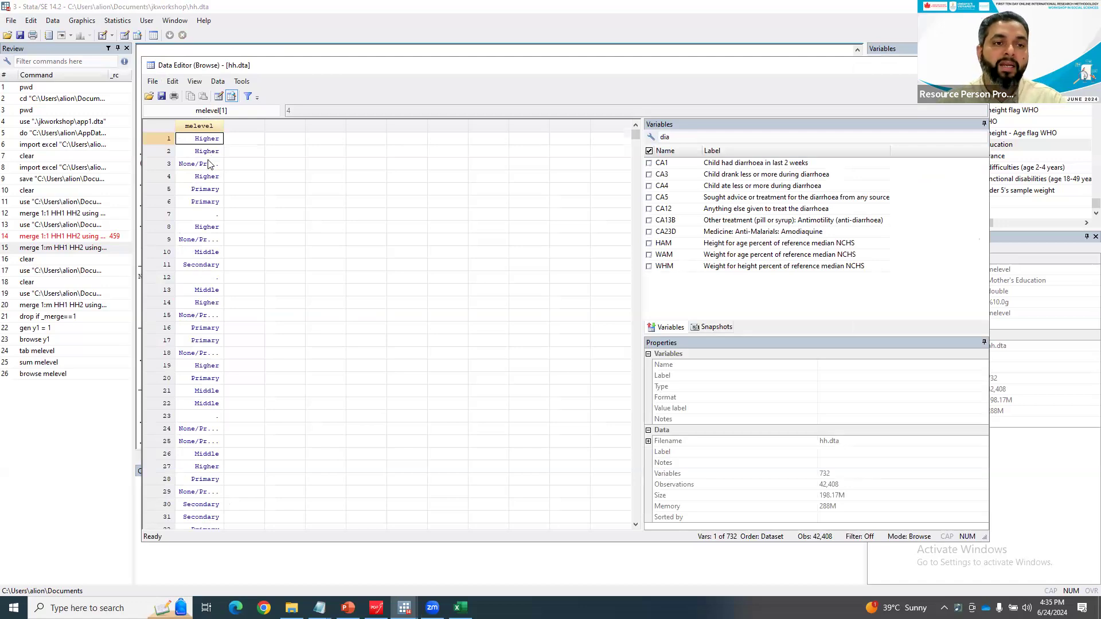
- Inspect the numeric codes behind the Higher and Primary entries of melevel, and return to the main results window
left_click(211, 140)
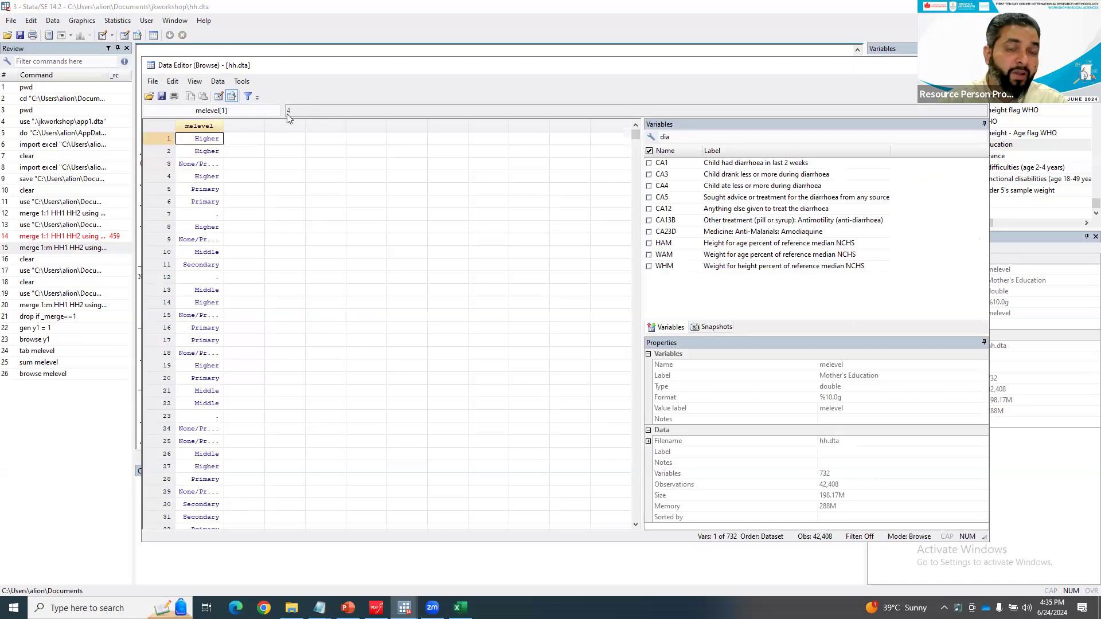
left_click(214, 155)
left_click(211, 136)
left_click(210, 147)
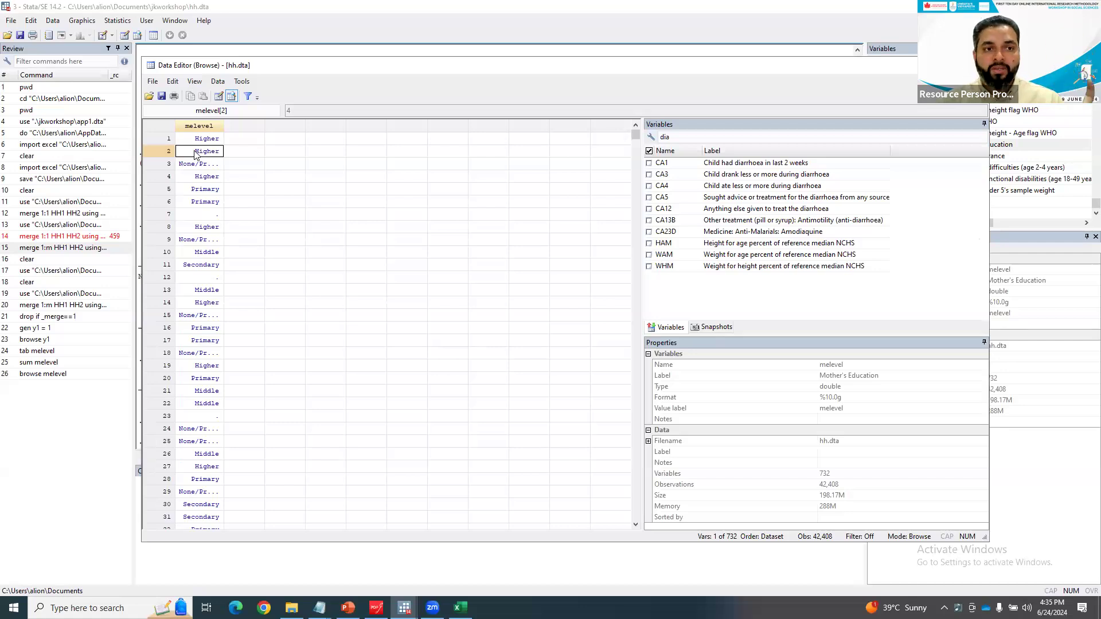
left_click(204, 191)
left_click(197, 146)
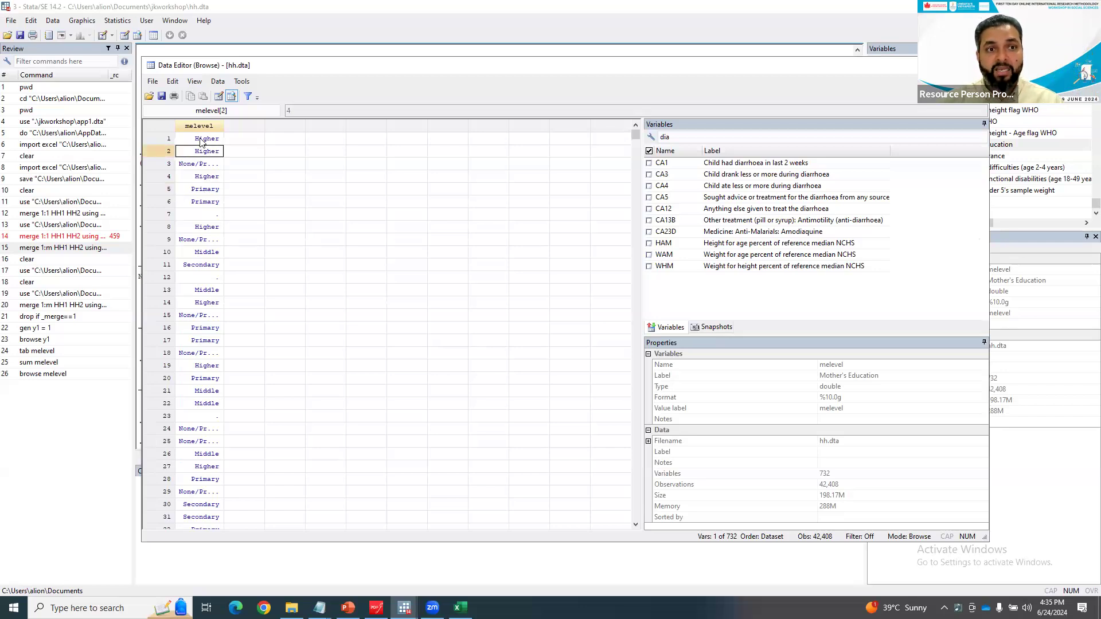
left_click(201, 141)
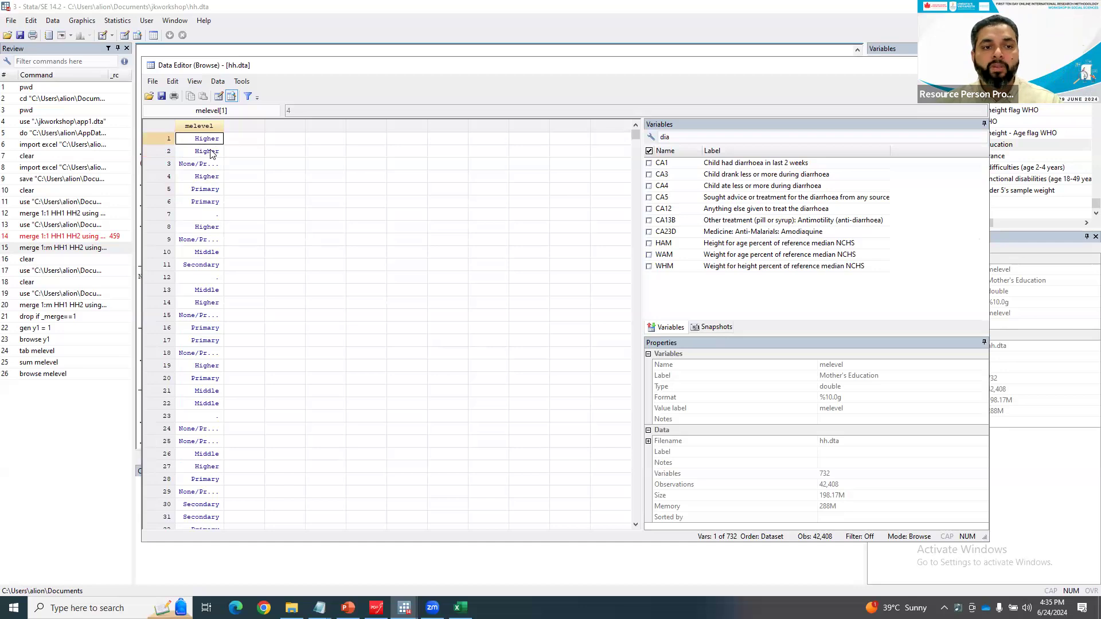
left_click(205, 176)
left_click(204, 202)
left_click(204, 179)
left_click(203, 204)
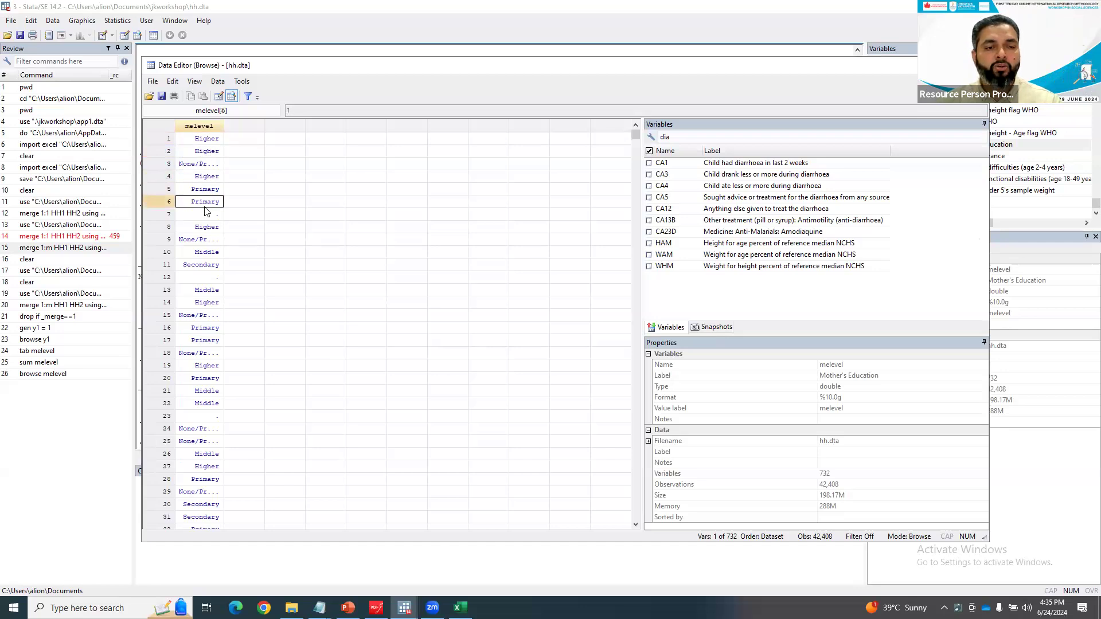
left_click(248, 4)
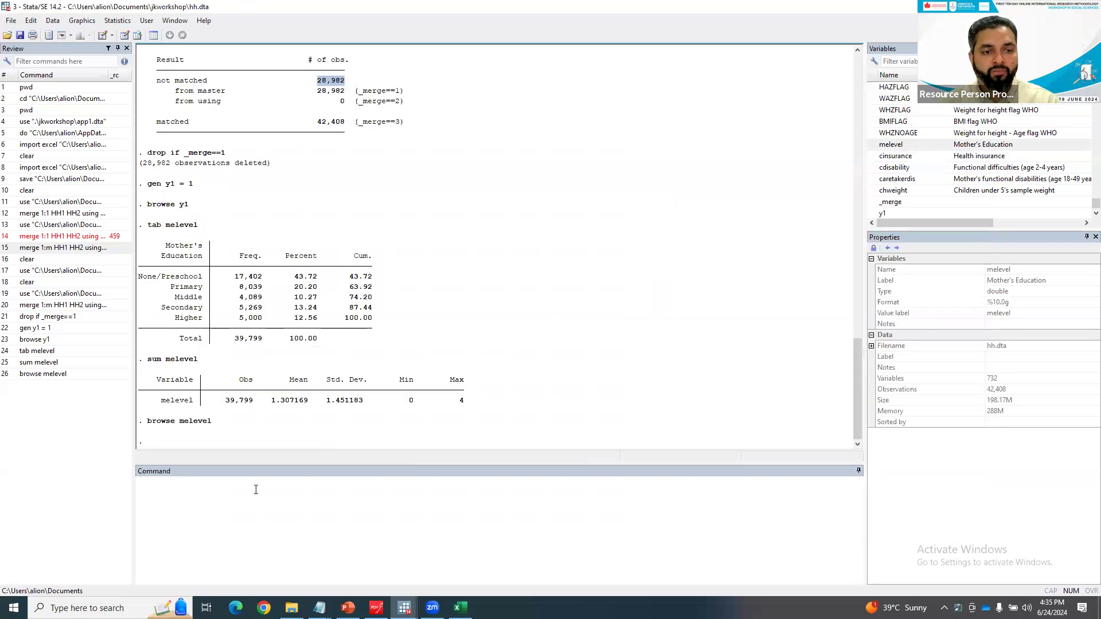
left_click(255, 489)
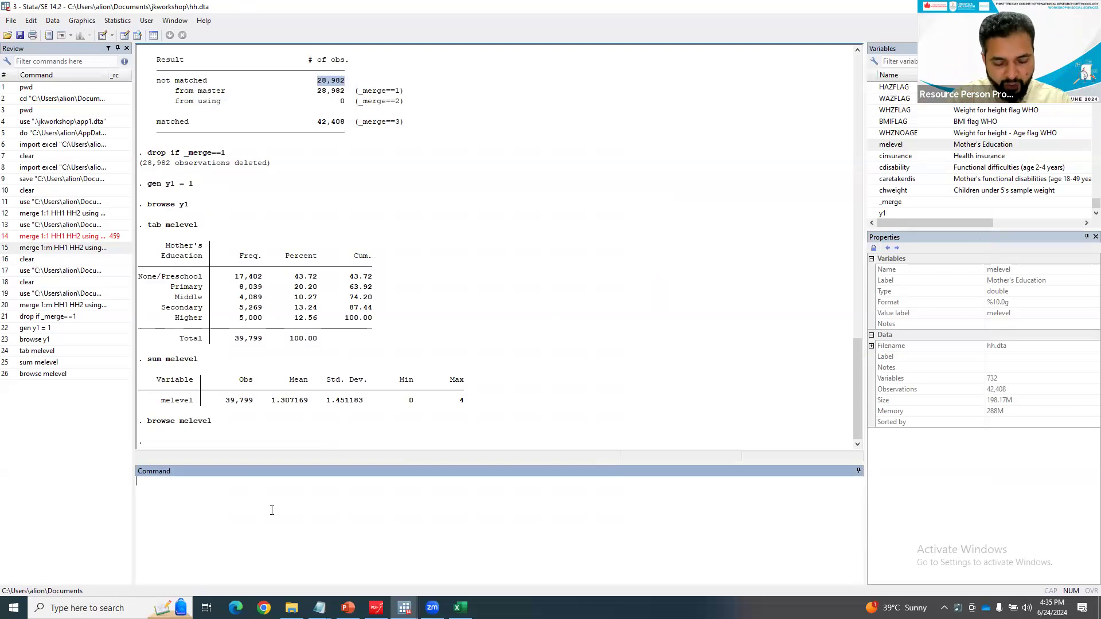
type("lab")
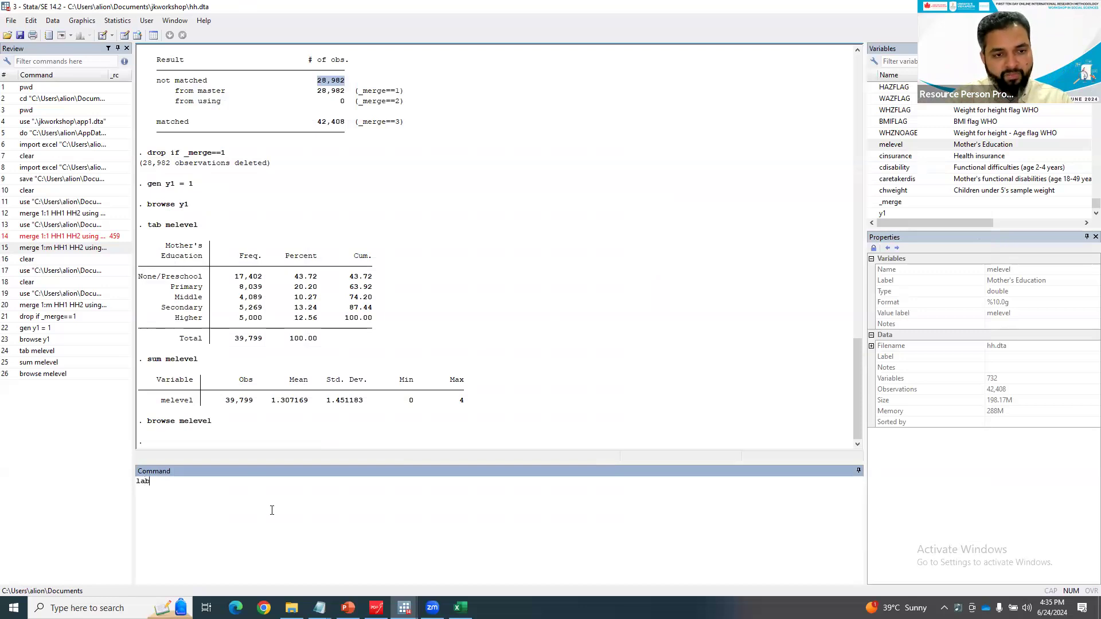
type("el values")
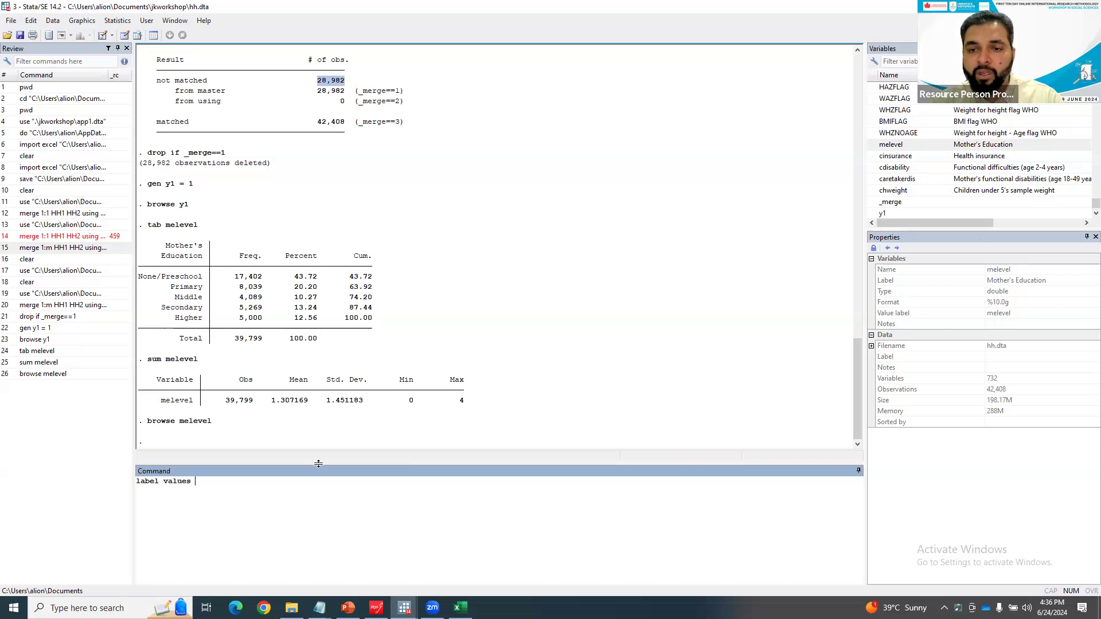
triple_click(170, 478)
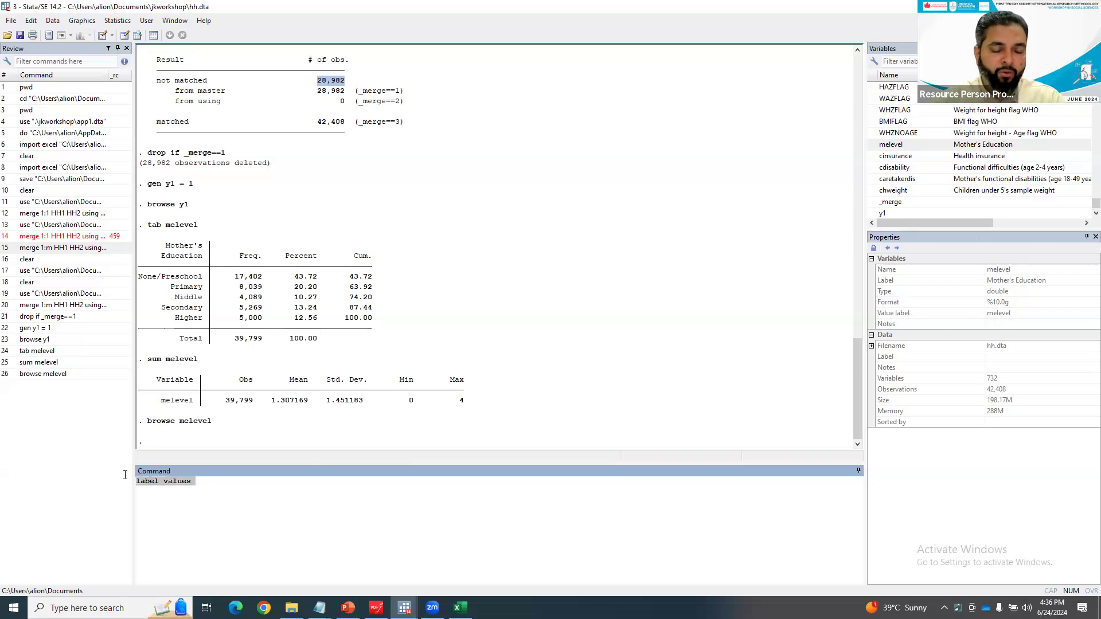
- List the value labels and codes of mother's education with label list melevel
type("labe")
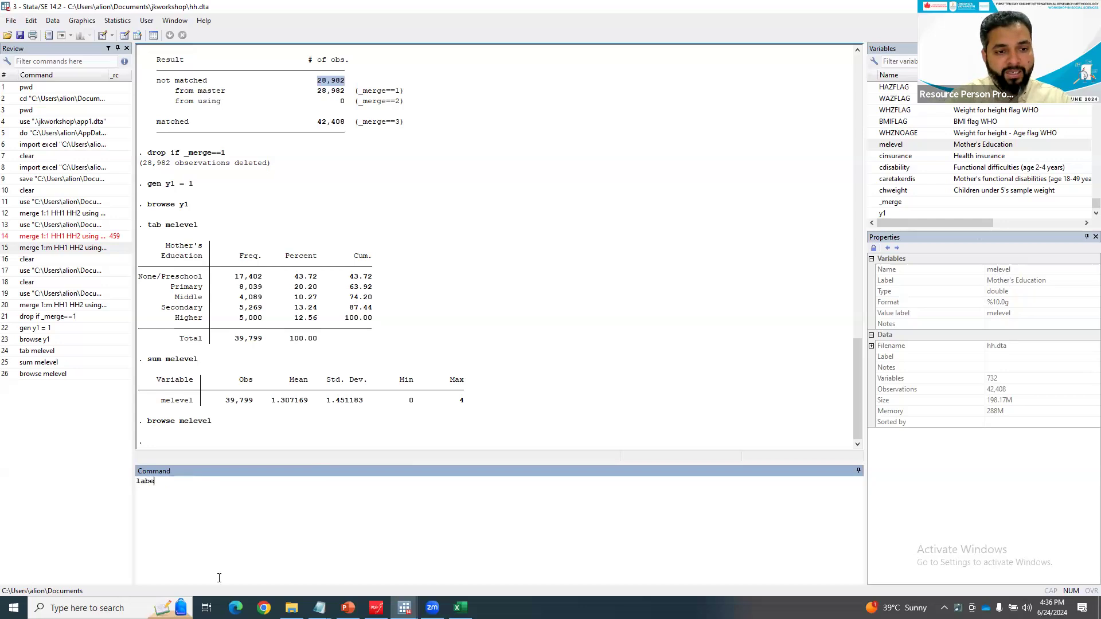
type("l list mel")
type("l")
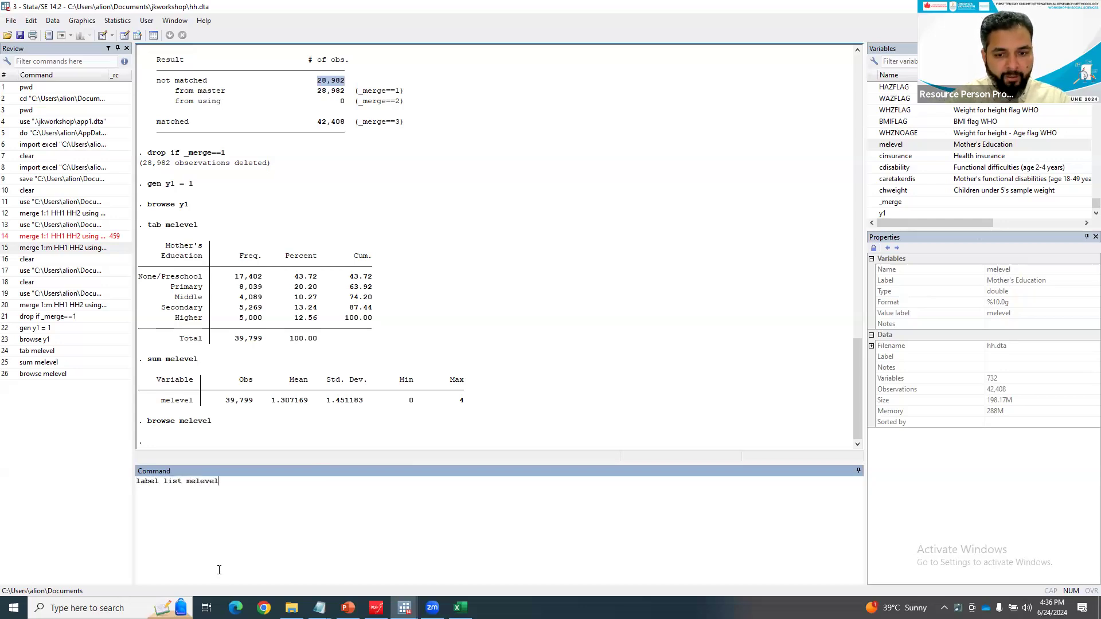
key("Return")
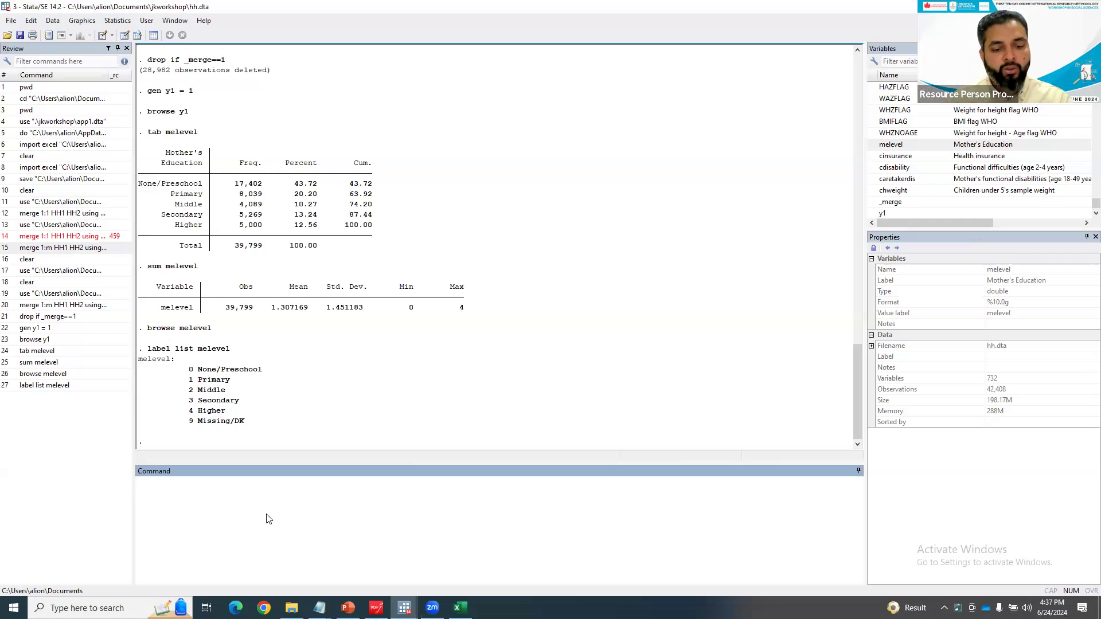
- Create a variable primary equal to 1 for mothers with primary education using gen primary = 1 if melevel==1
type("gen")
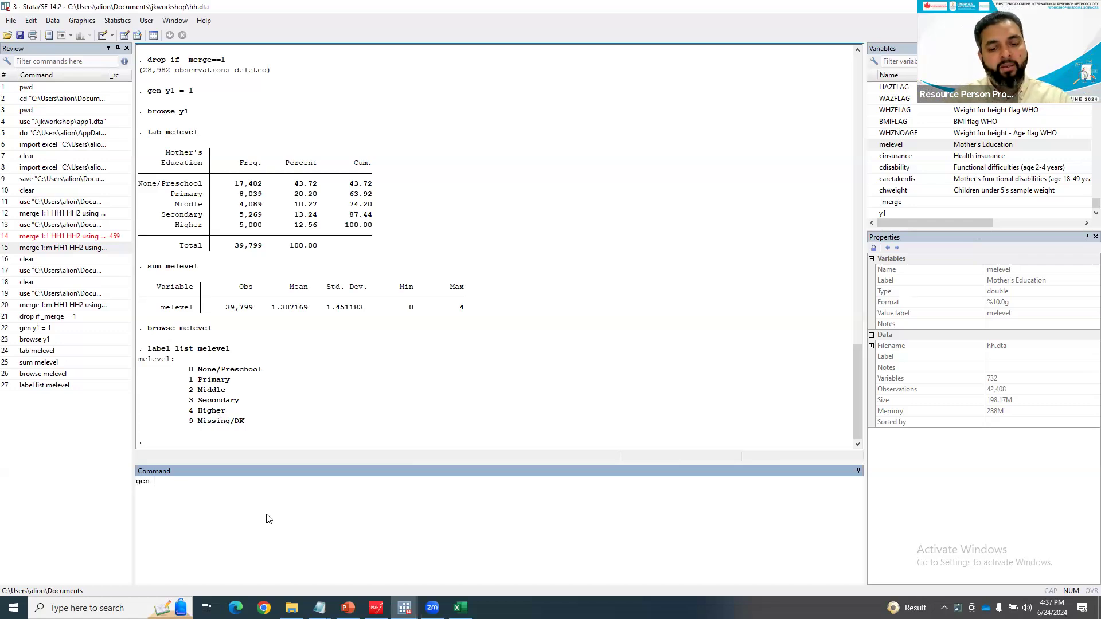
type(" primary")
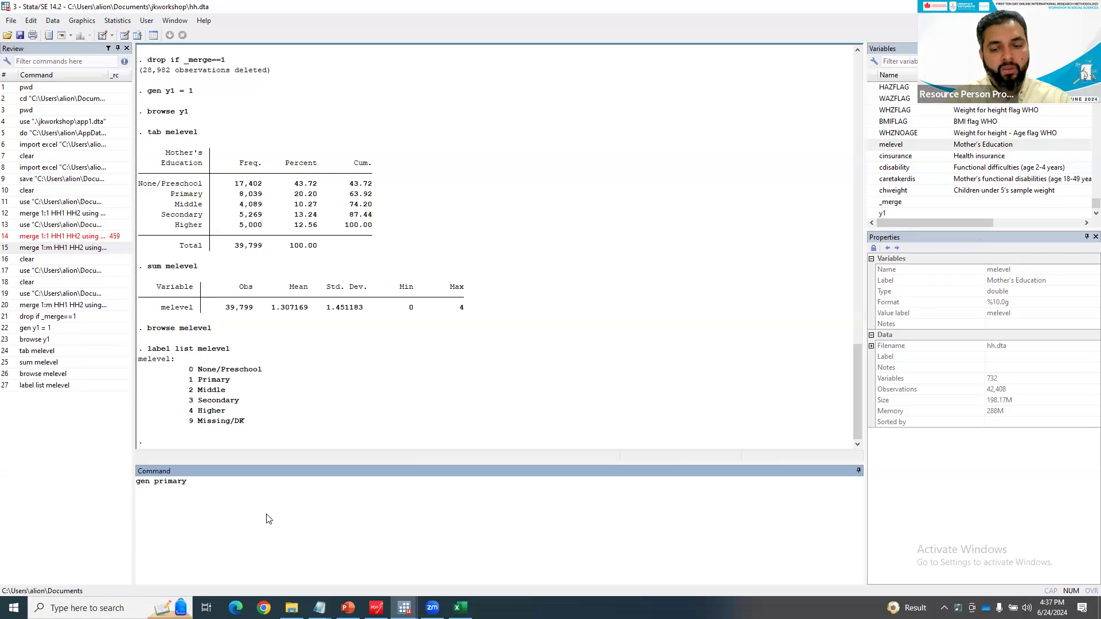
type(" = 1")
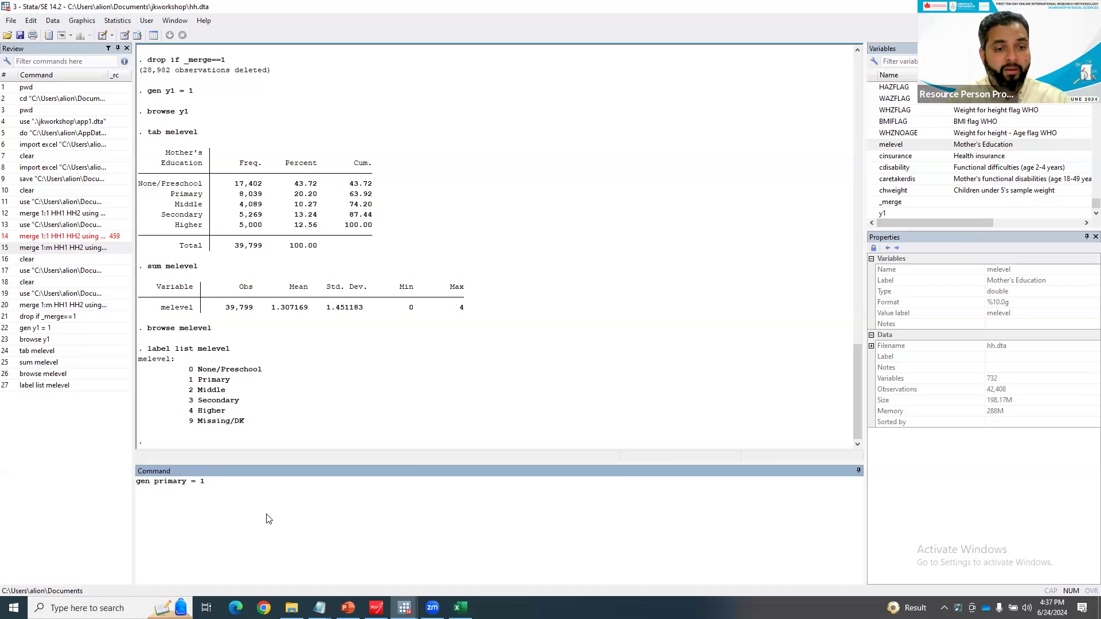
type(" if")
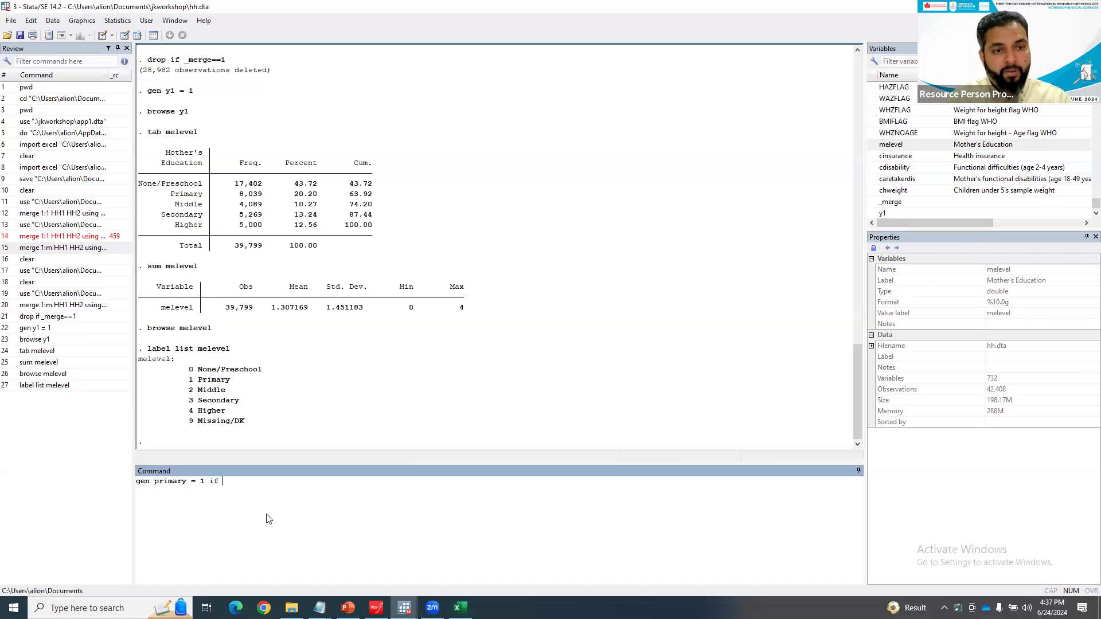
type(" me")
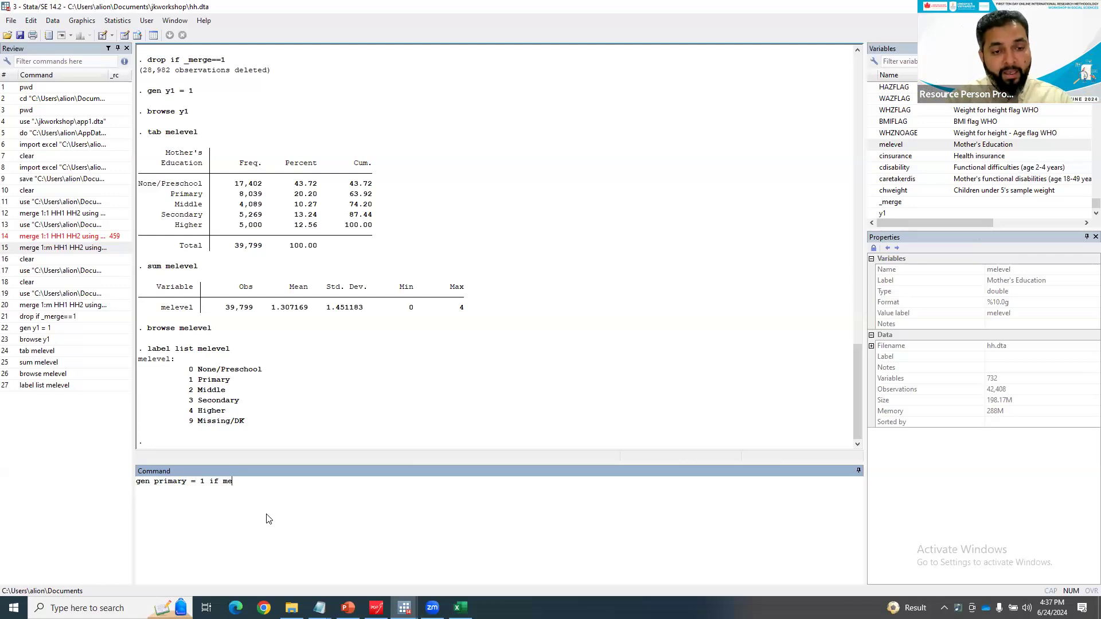
type("level==1")
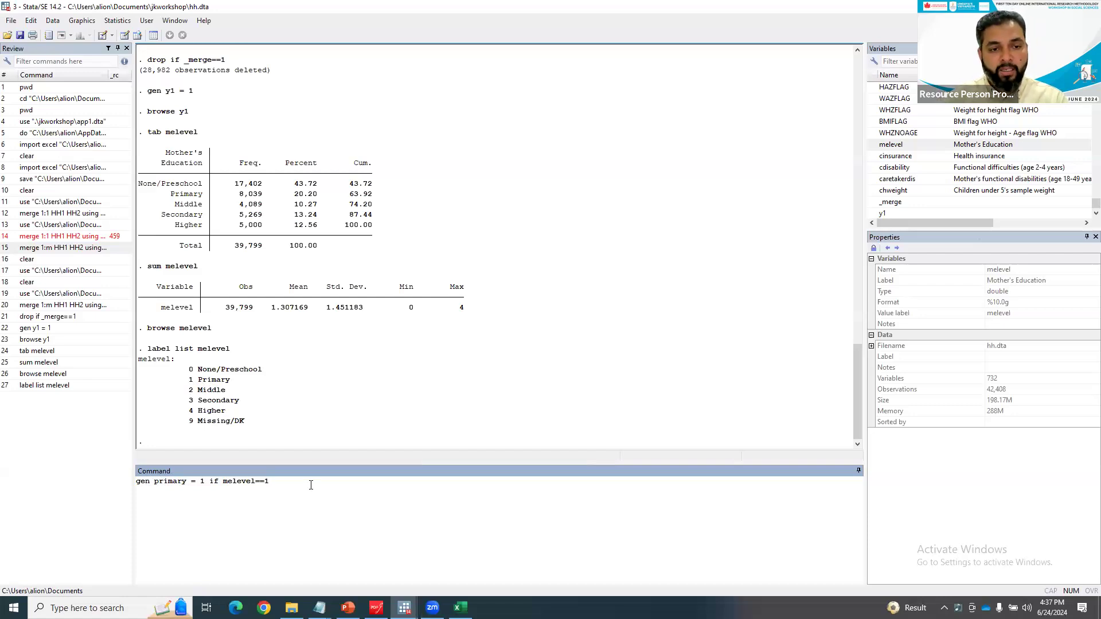
key("Return")
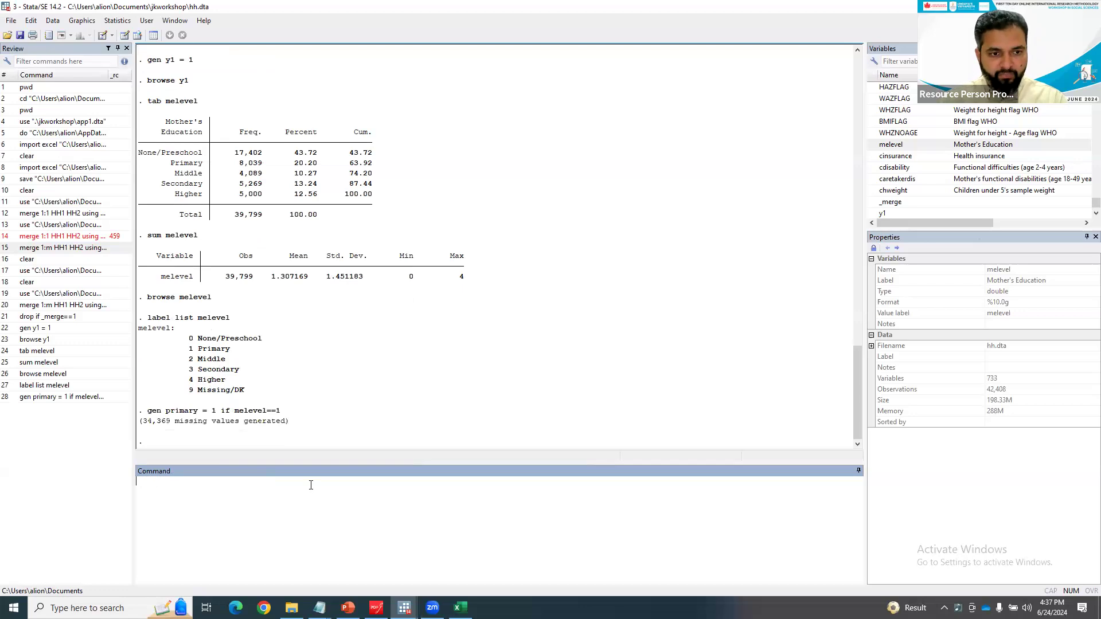
- Browse primary alongside melevel in the Data Editor and compare the rows coded 1 with their education level
type("brows")
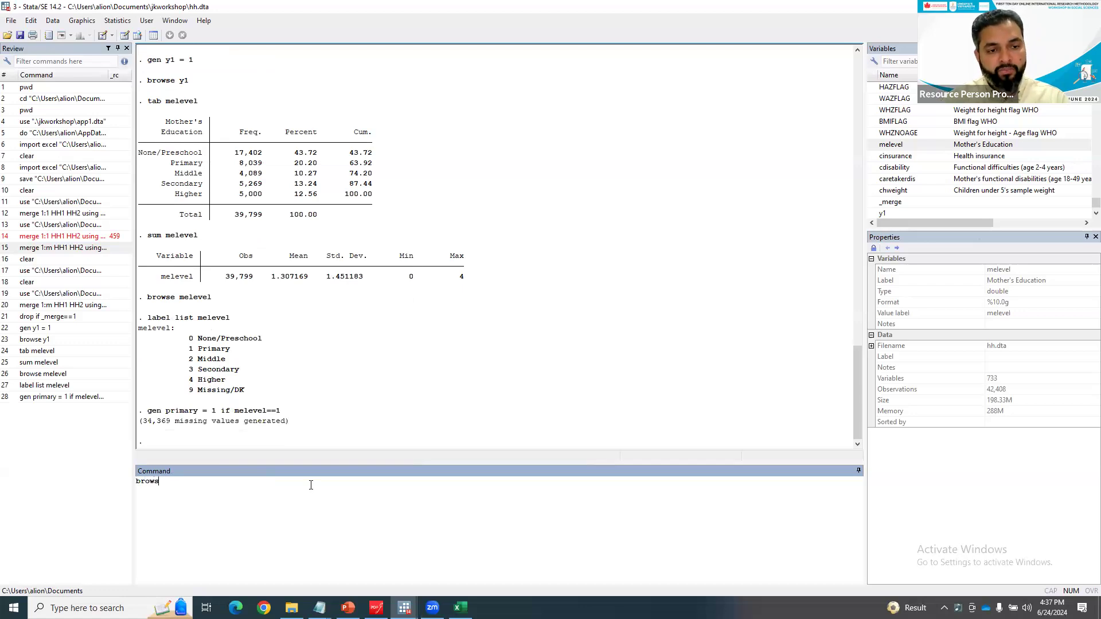
type("e primary melevel")
key("Return")
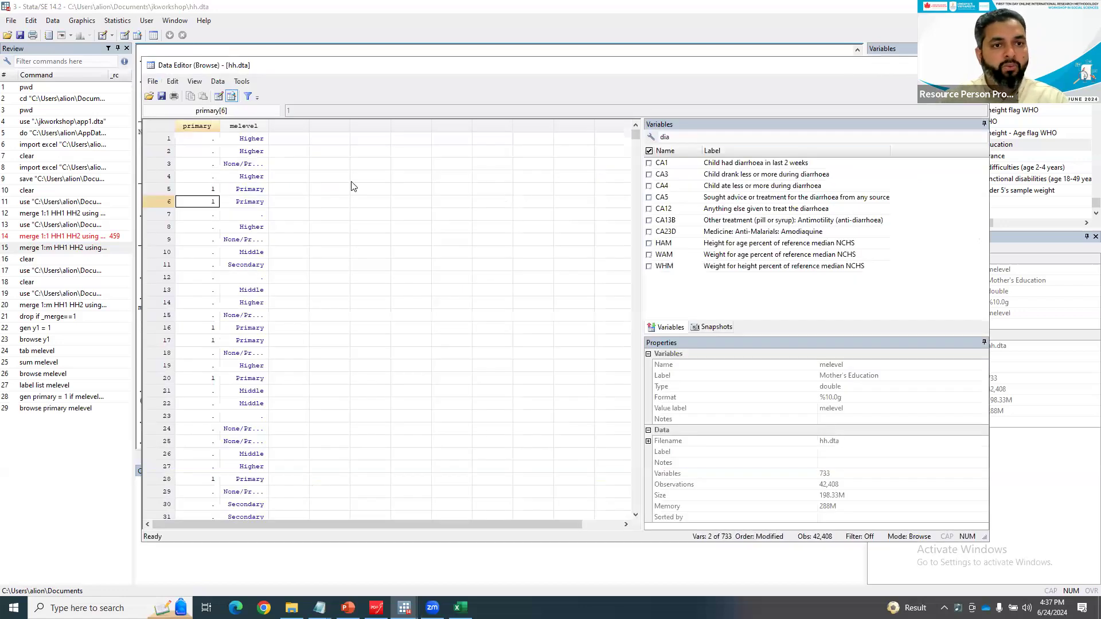
left_click(234, 191)
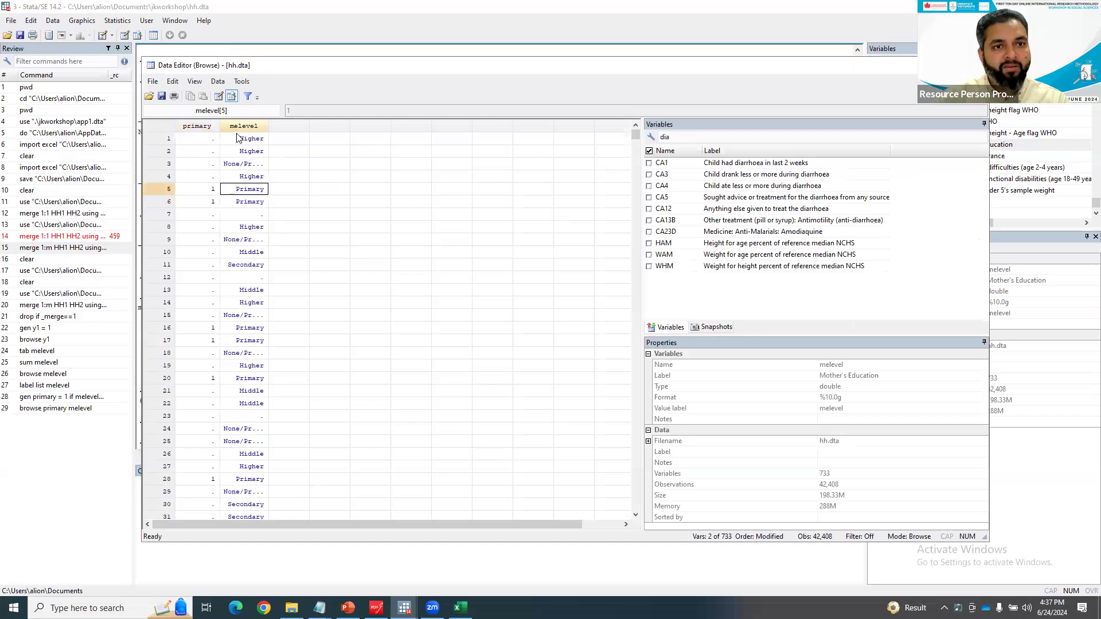
left_click(212, 200)
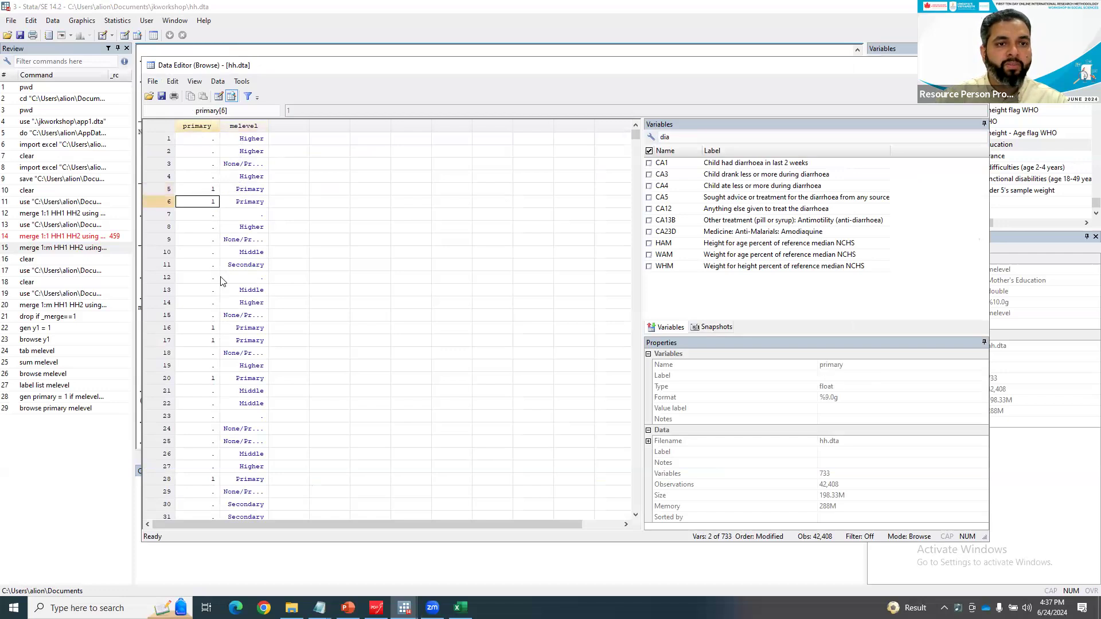
left_click(209, 340)
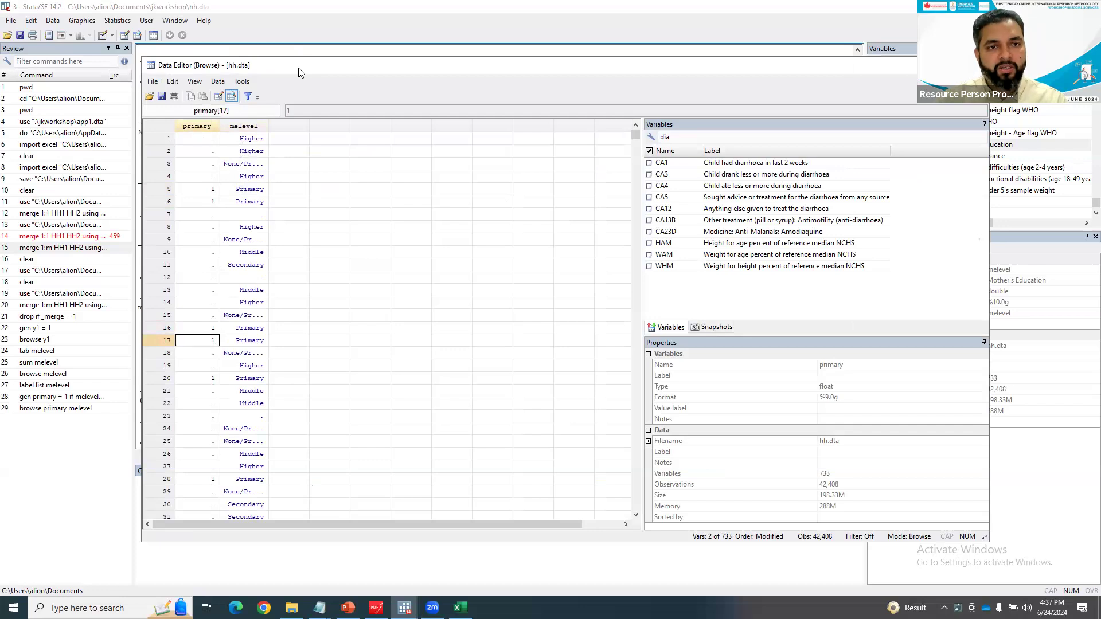
left_click_drag(298, 72, 421, 82)
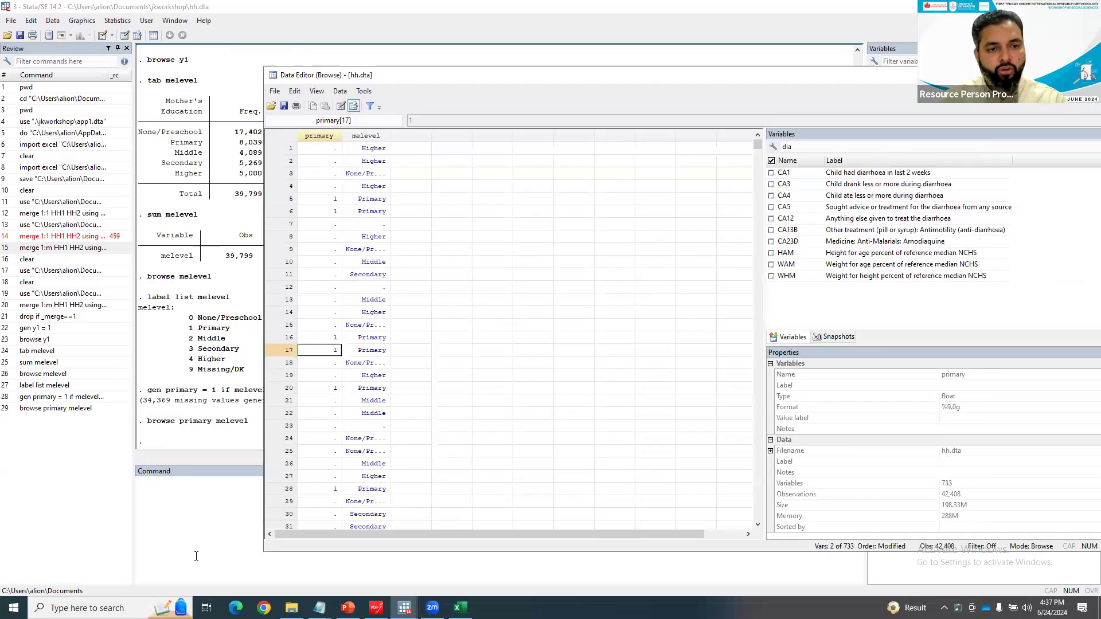
- Check the PowerPoint slide on creating, transforming, and labeling variables, and switch to the Stata instance holding app1.dta
left_click(348, 608)
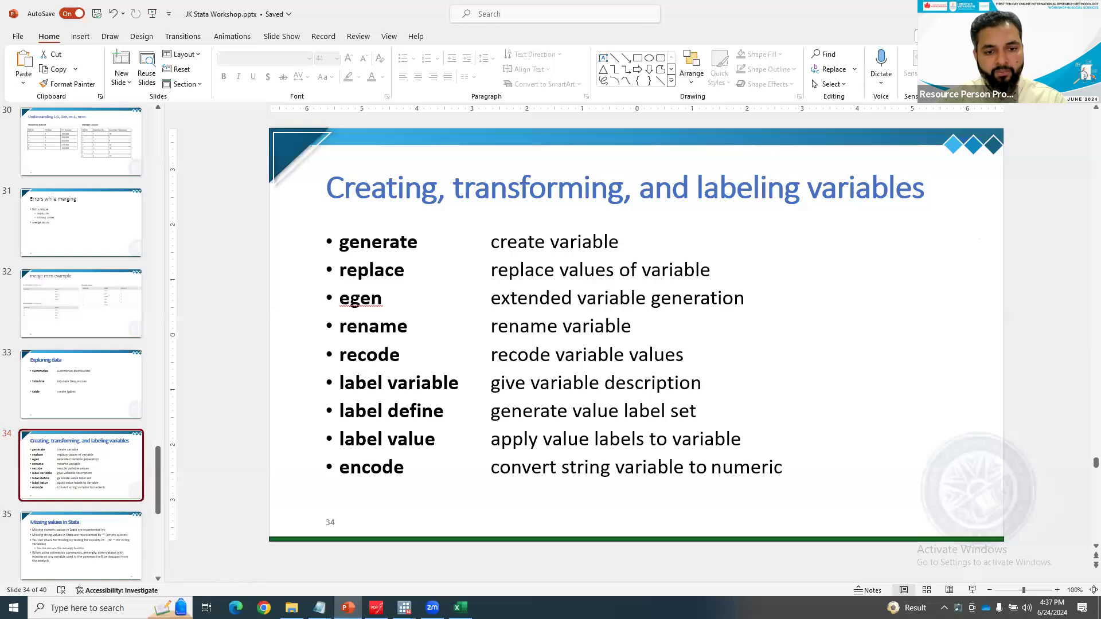
left_click(405, 608)
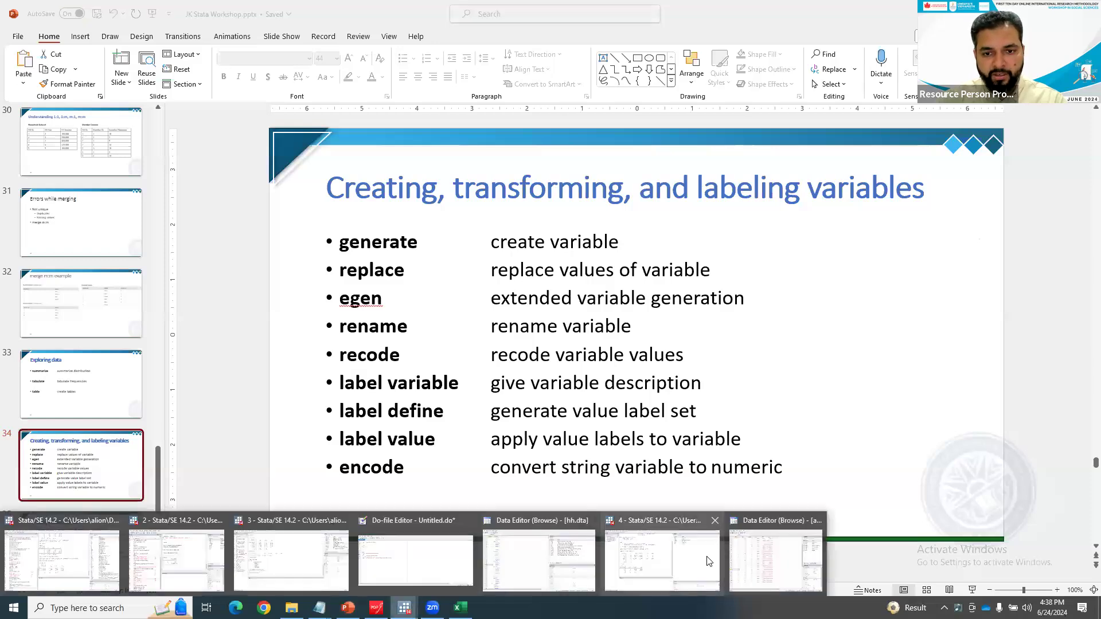
left_click(667, 567)
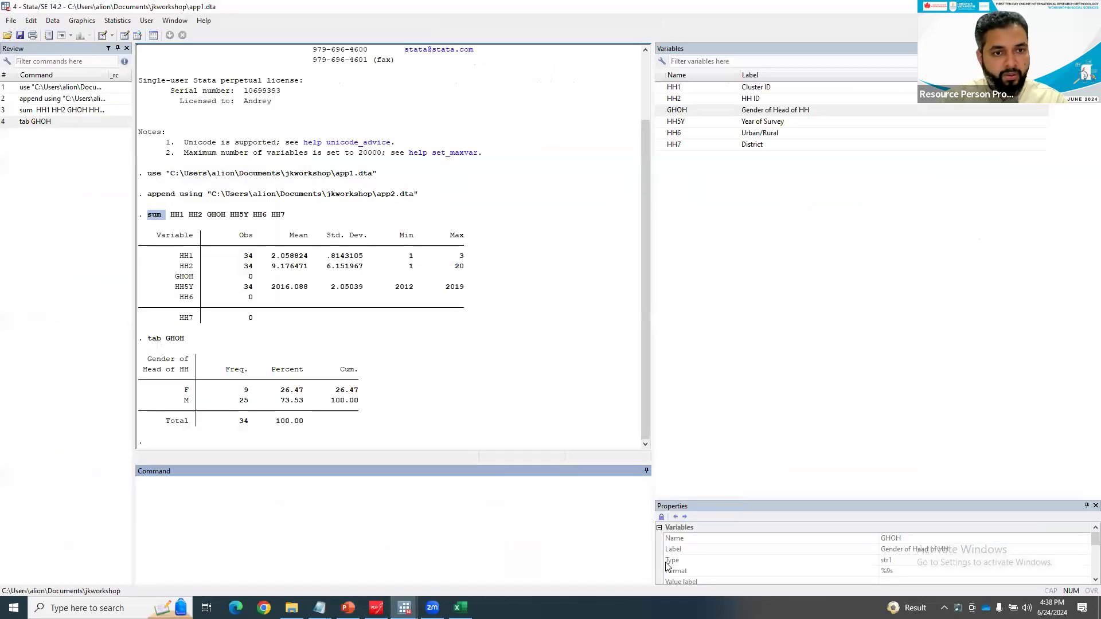
- Switch to the Stata instance holding hh.dta and try to recode primary with replace primary = 0 if melevel = 0
left_click(404, 608)
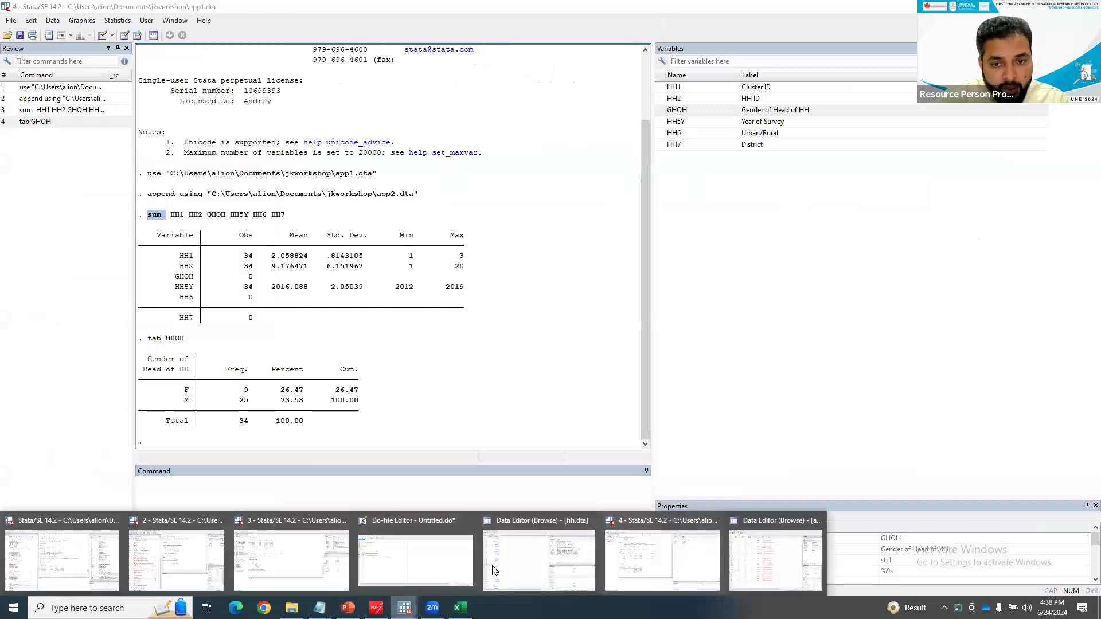
left_click(315, 573)
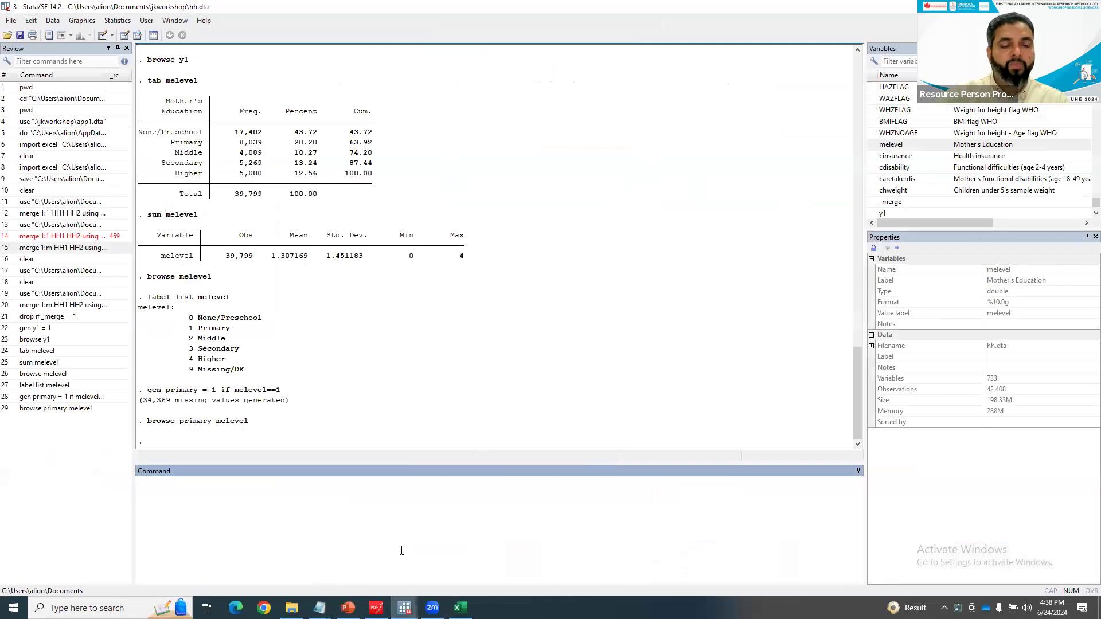
type("replace ")
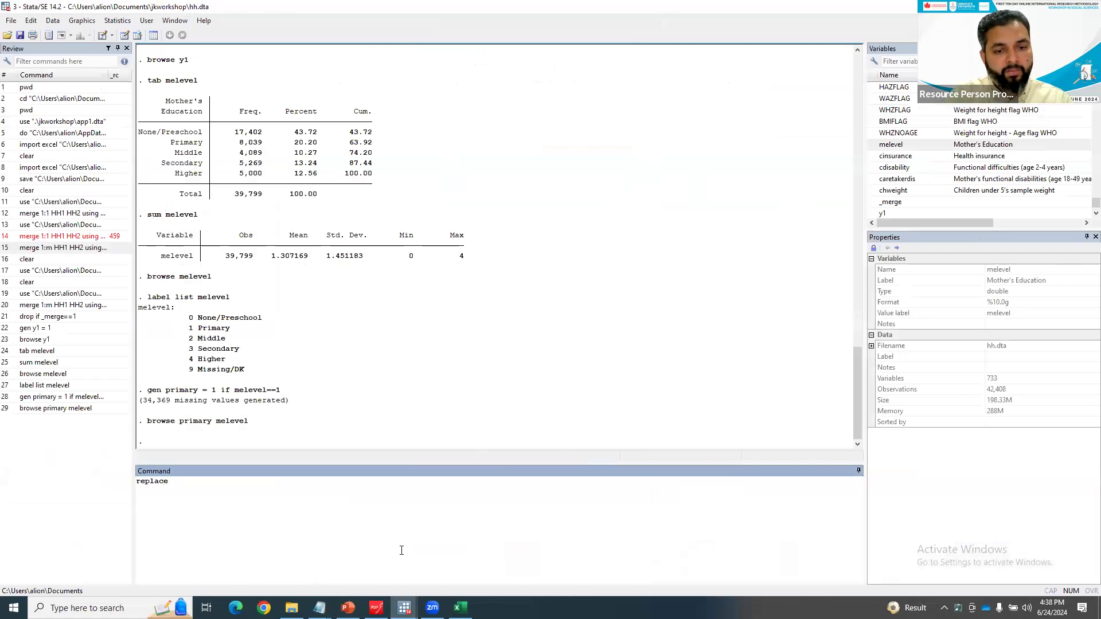
type("primary")
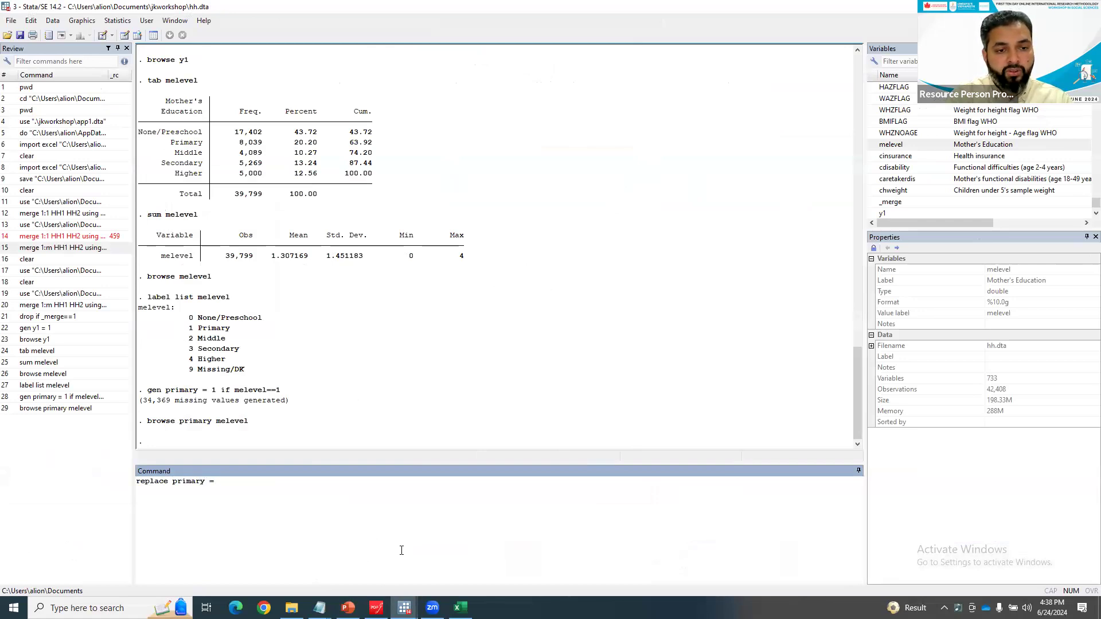
type(" = 0 if melevel")
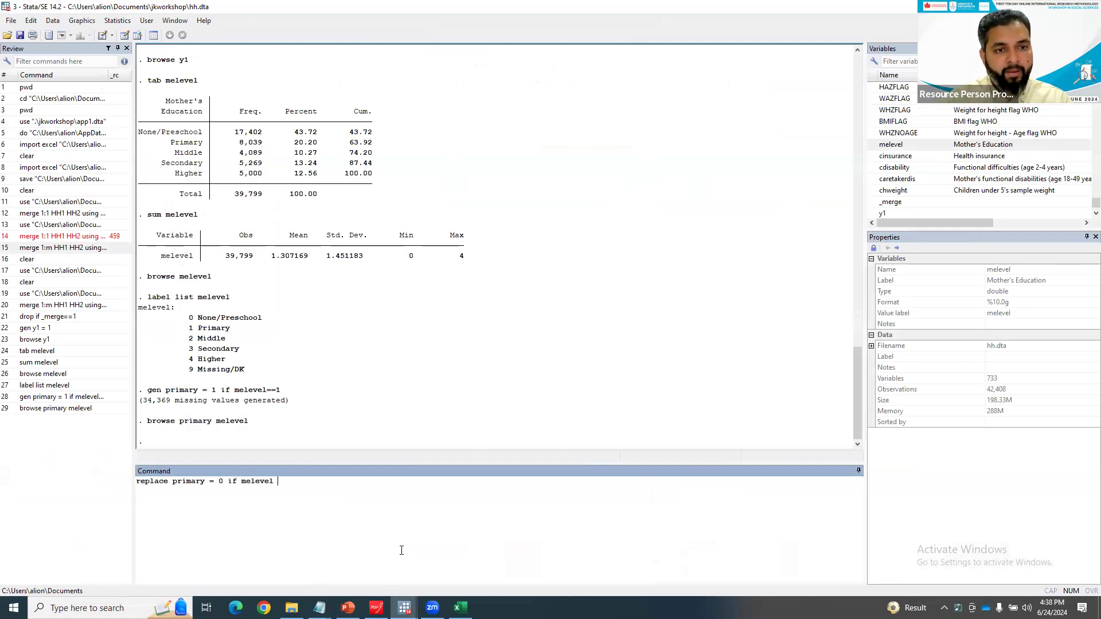
type(" = 0")
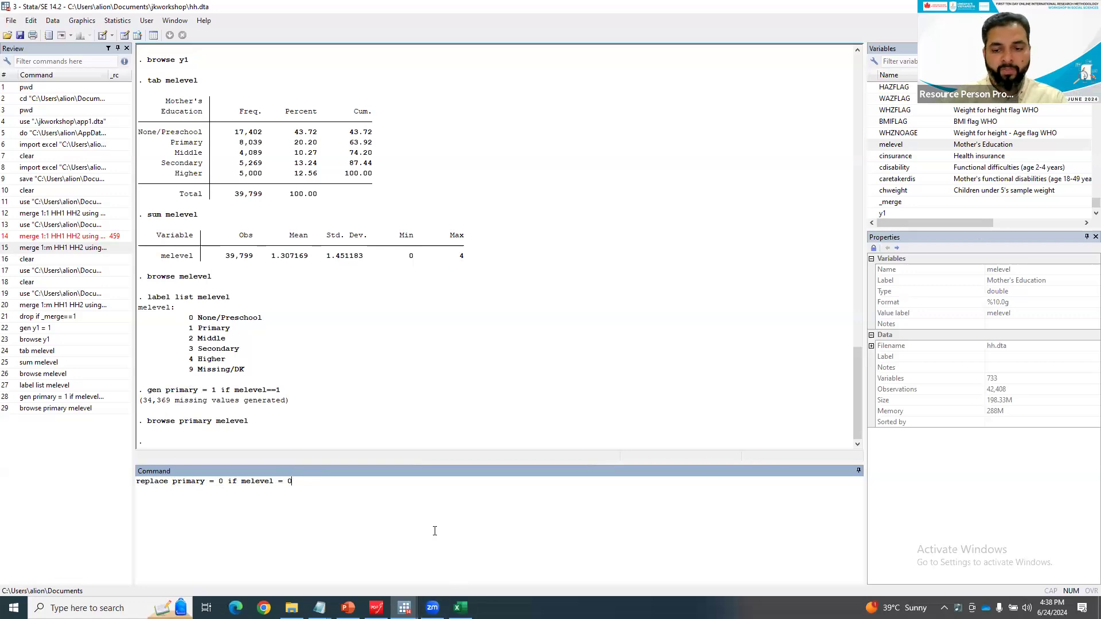
key("Return")
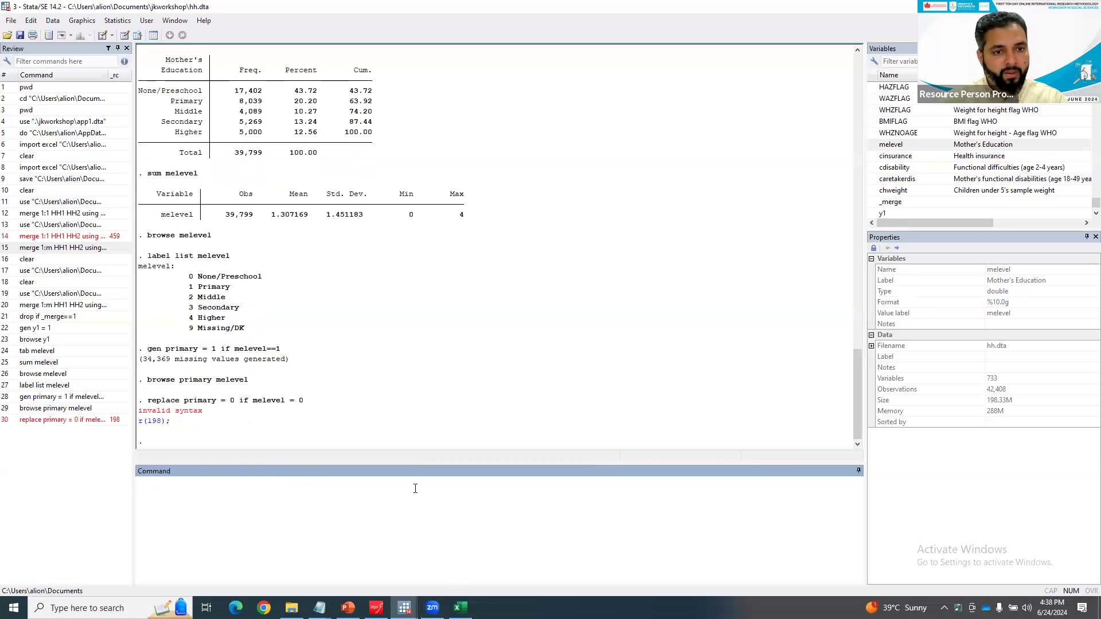
- Recall the failed replace command, correct its condition to melevel == 0, and run it to set primary to 0
left_click(86, 422)
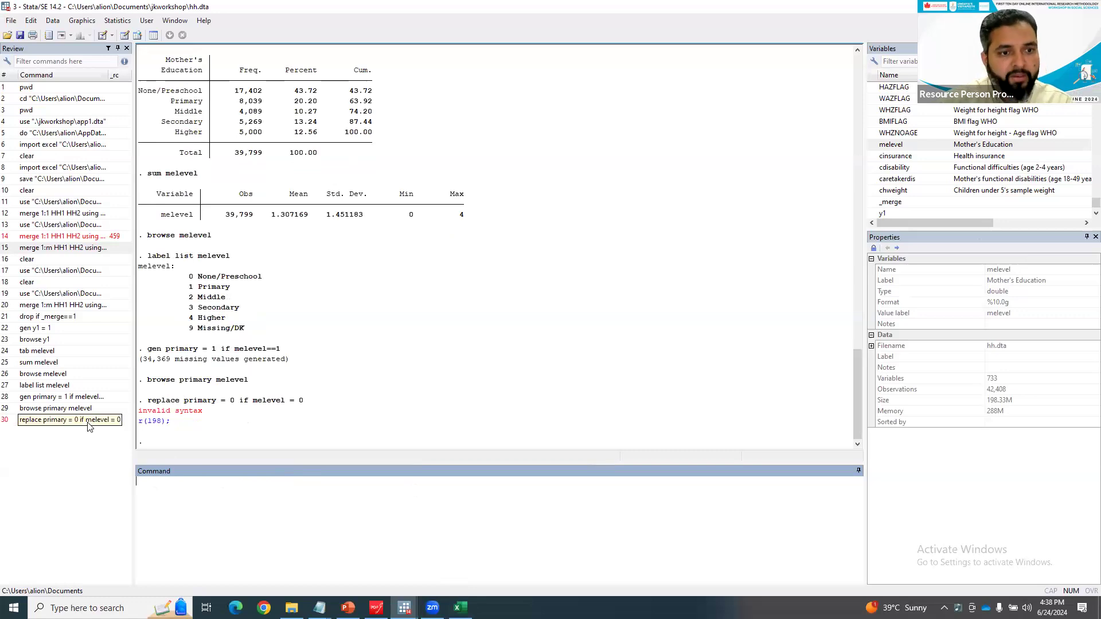
type("= 0 if melevel == 0")
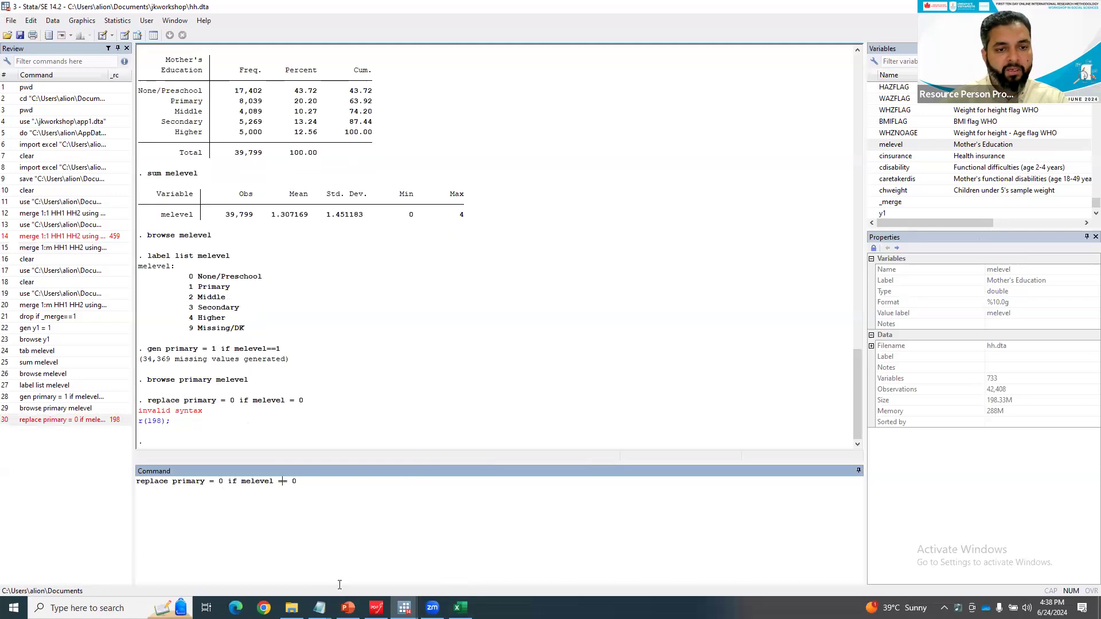
key("Return")
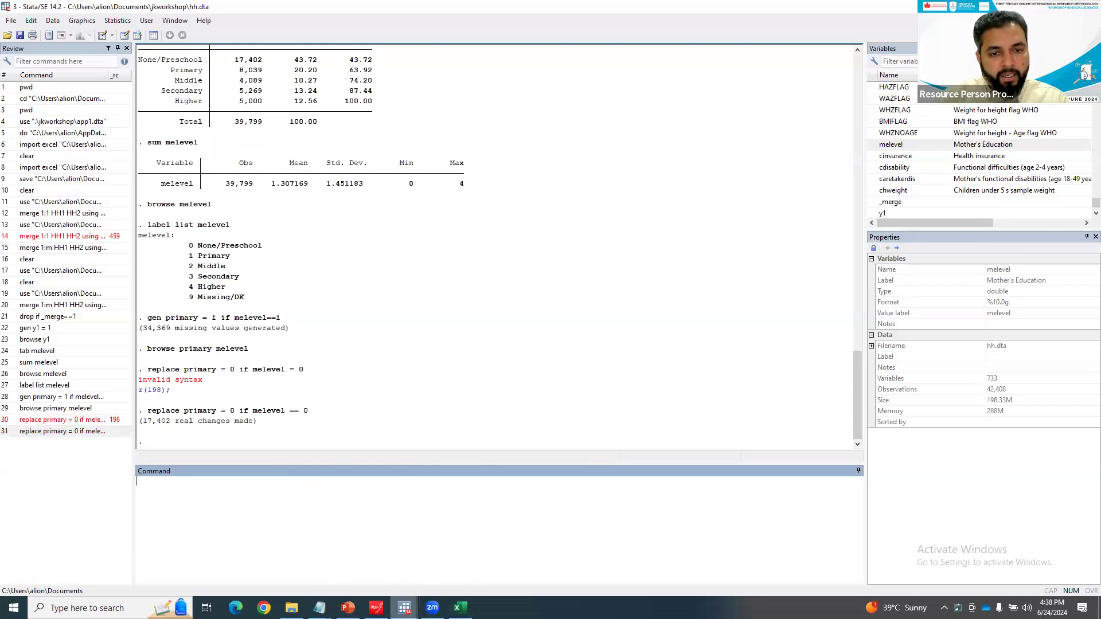
- Rerun browse primary melevel and compare the rows coded 0 and 1 with mother's education in the Data Editor
double_click(62, 409)
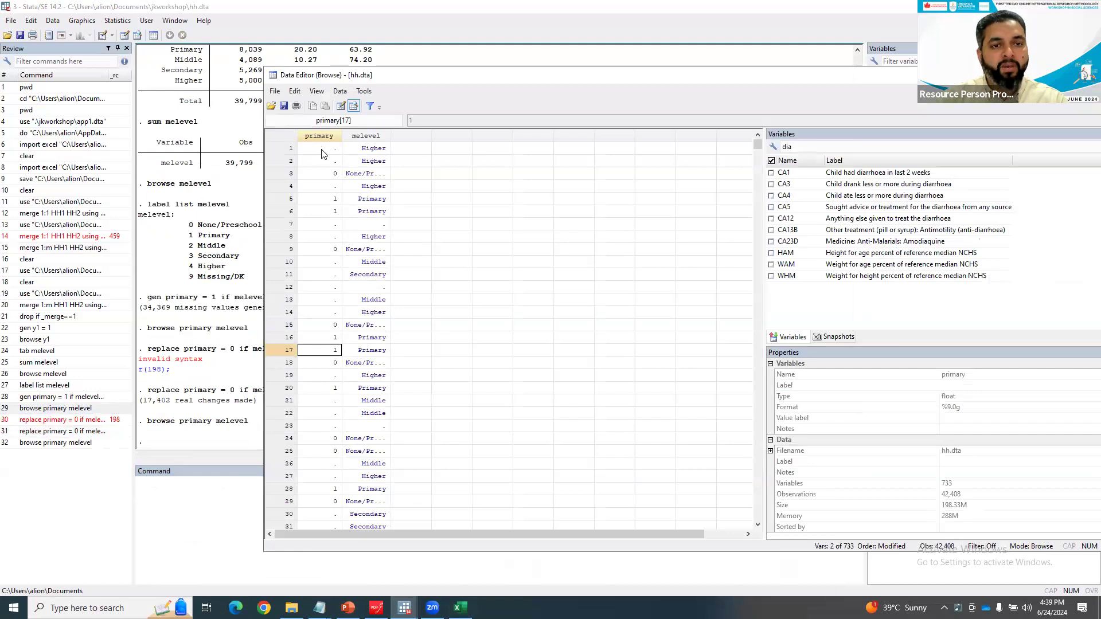
left_click(333, 174)
left_click(361, 201)
left_click(337, 199)
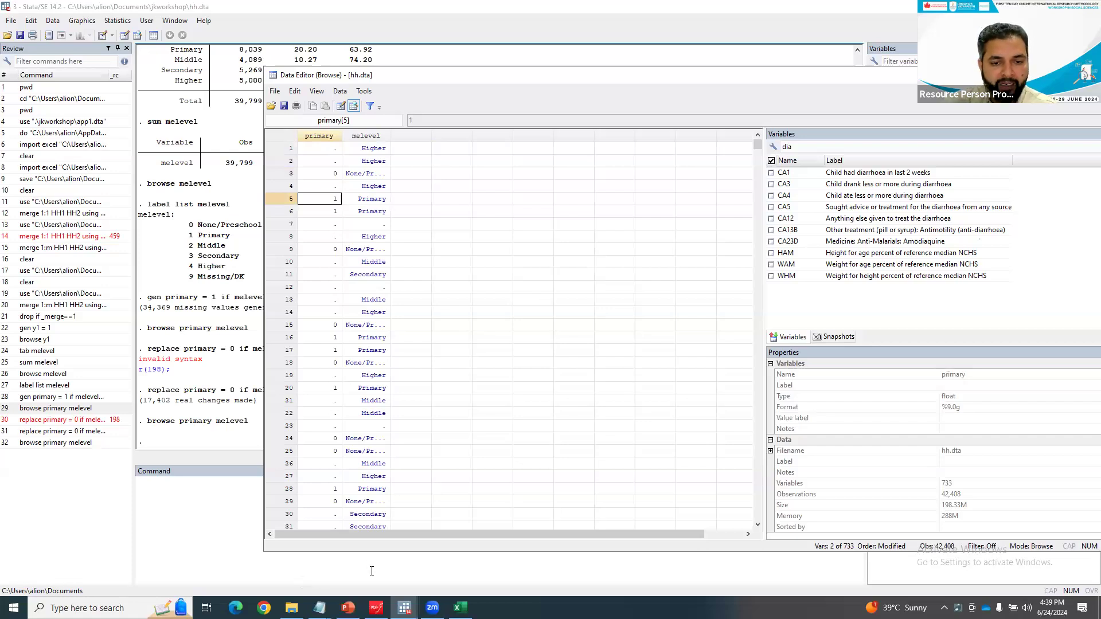
- Consult the PowerPoint slide on creating, transforming, and labeling variables, and return to the Stata instance holding hh.dta
mouse_move(348, 609)
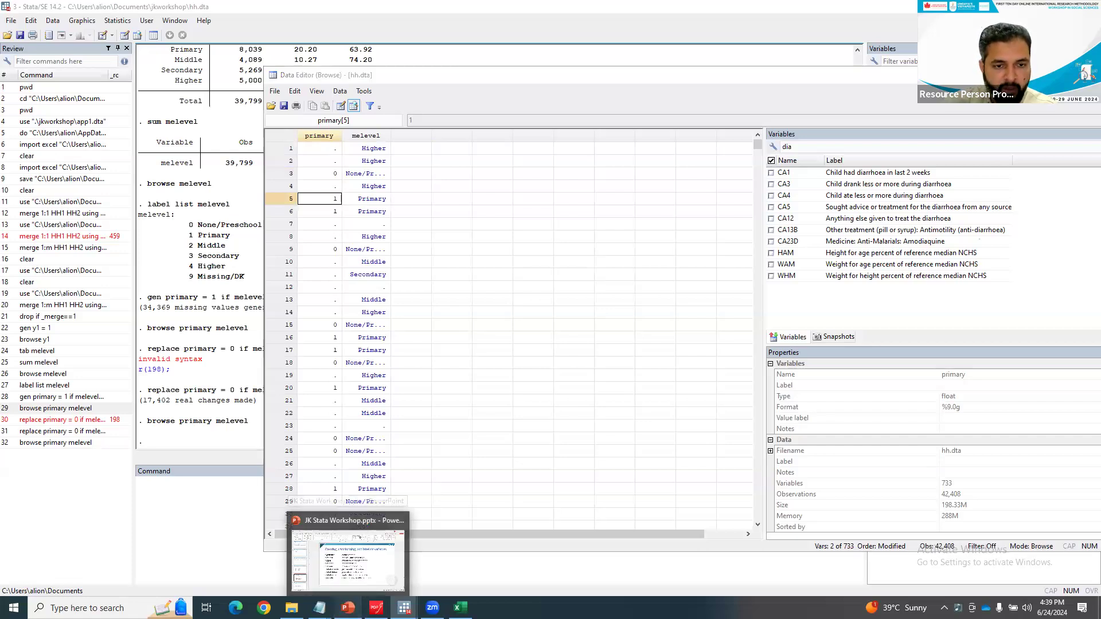
left_click(353, 564)
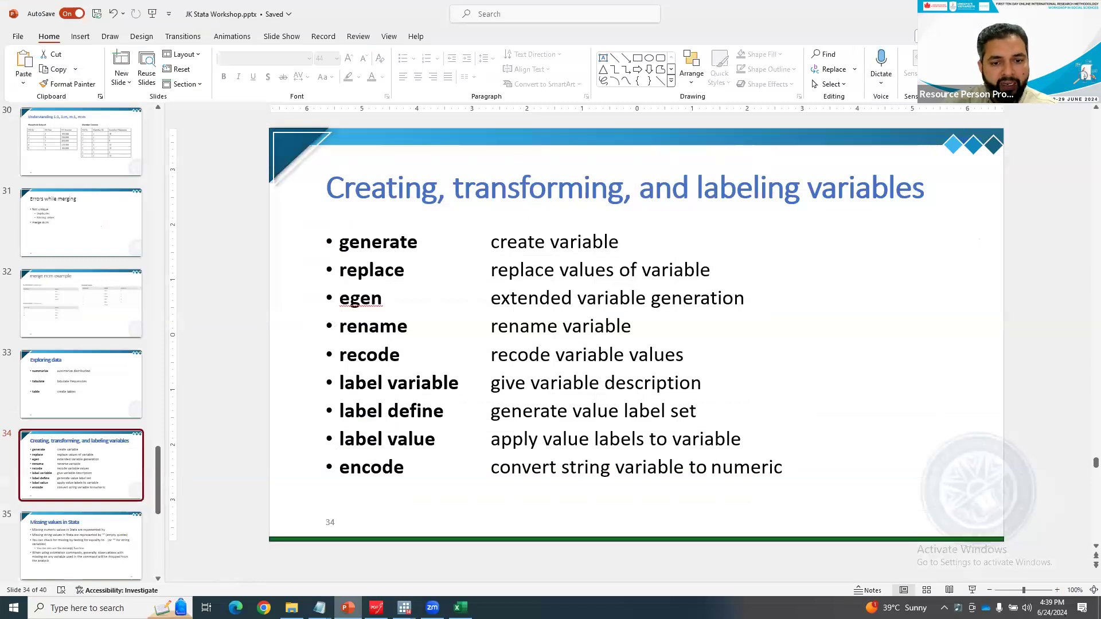
mouse_move(404, 608)
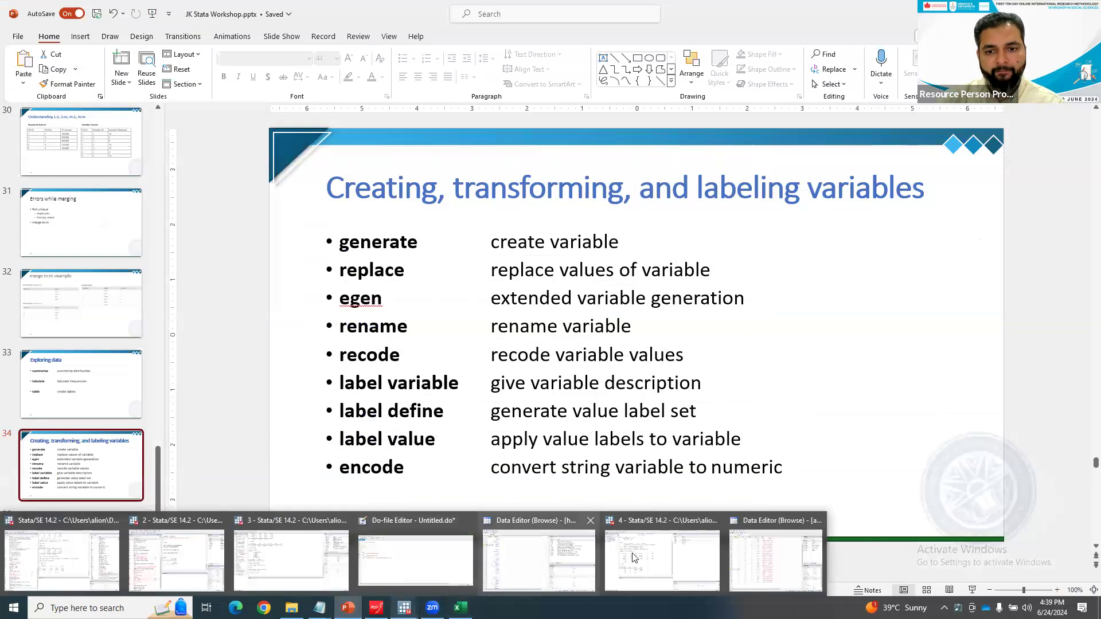
left_click(320, 570)
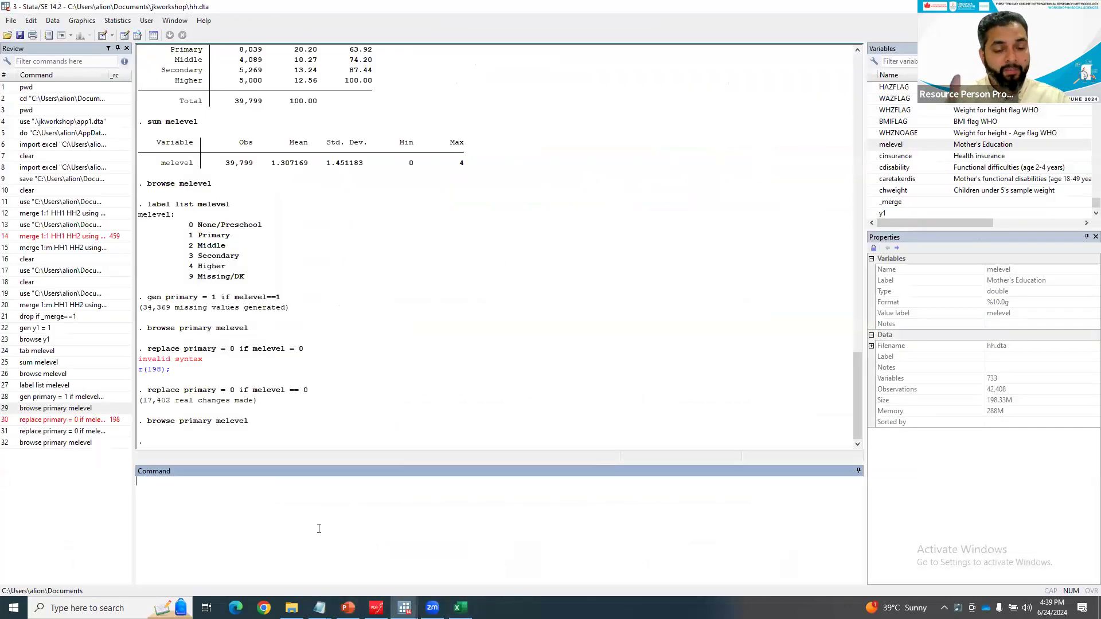
- Rename the variable primary to prim with the rename command and check the new name in the variable list
type("re")
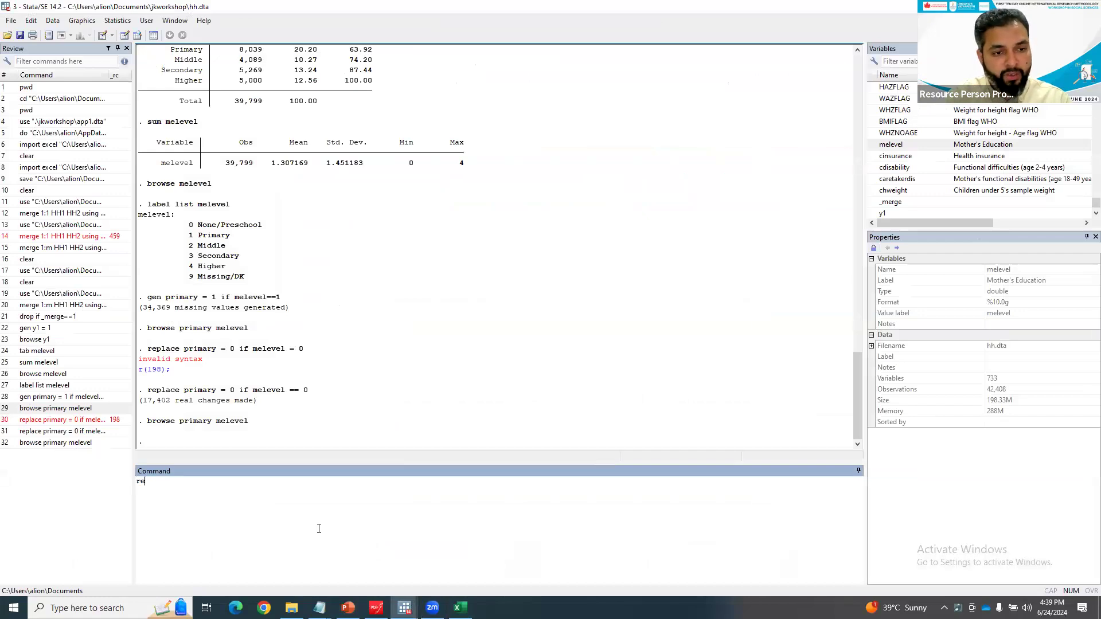
type("name primary")
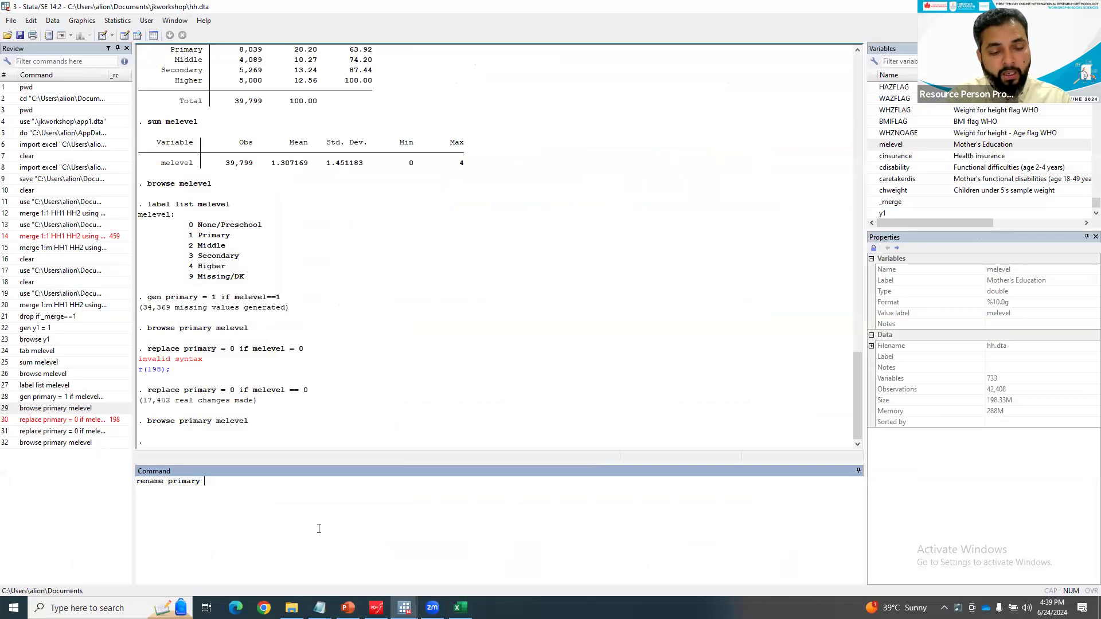
type(" pr")
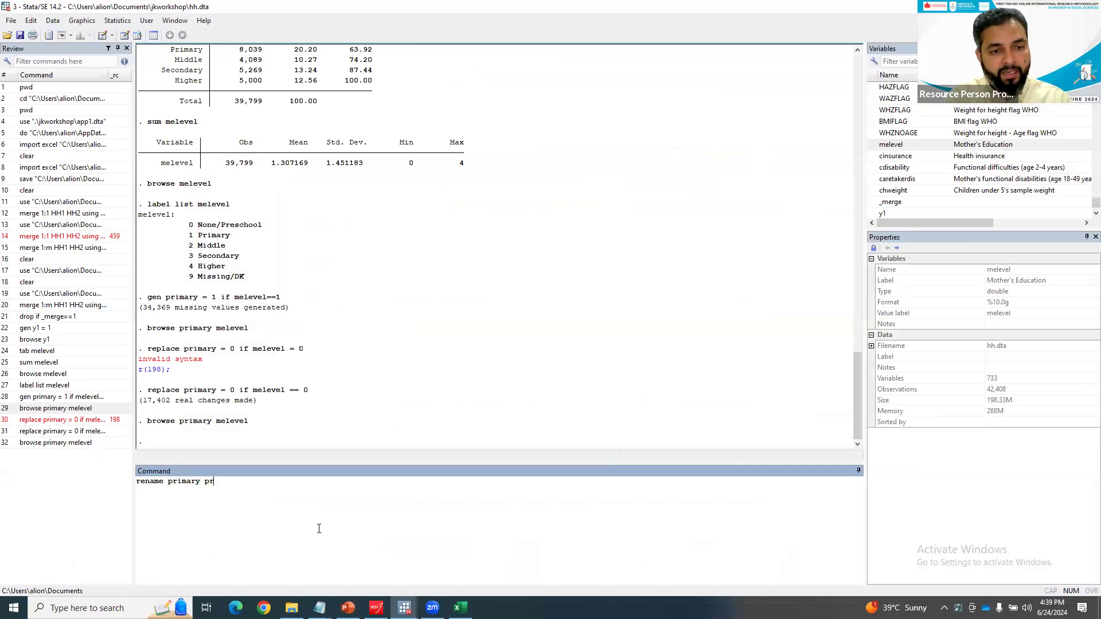
type("im")
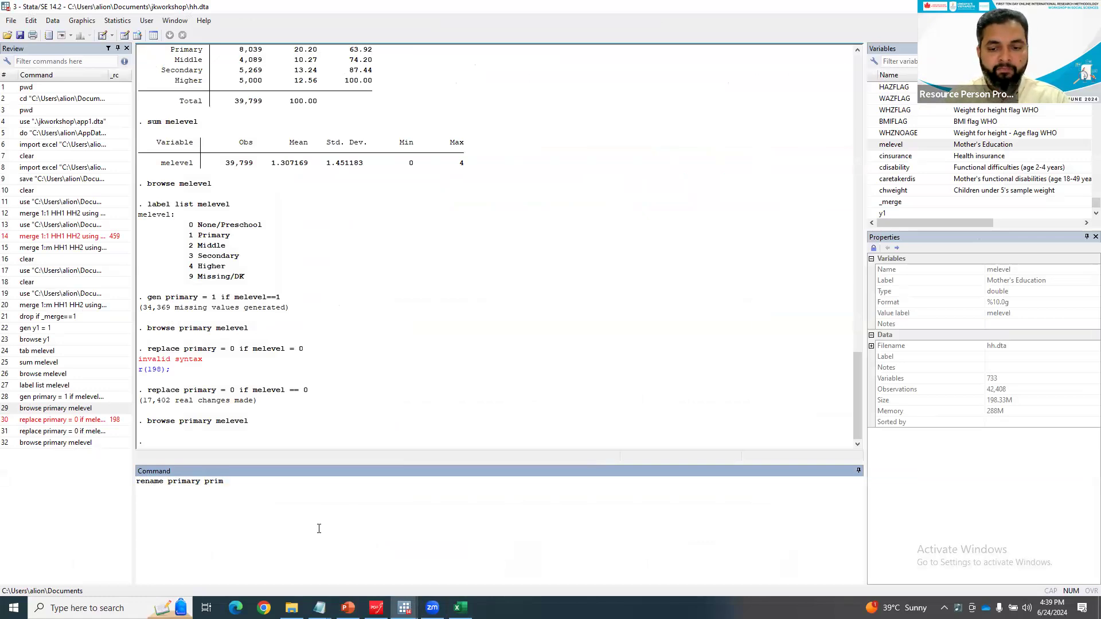
key("Return")
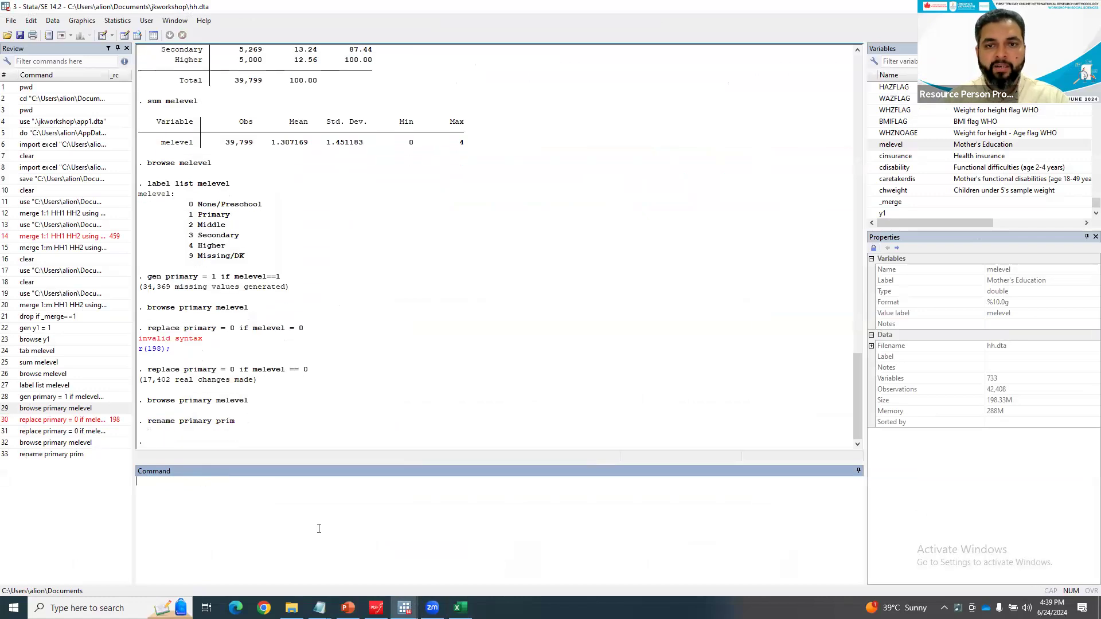
scroll(881, 212, "down", 1)
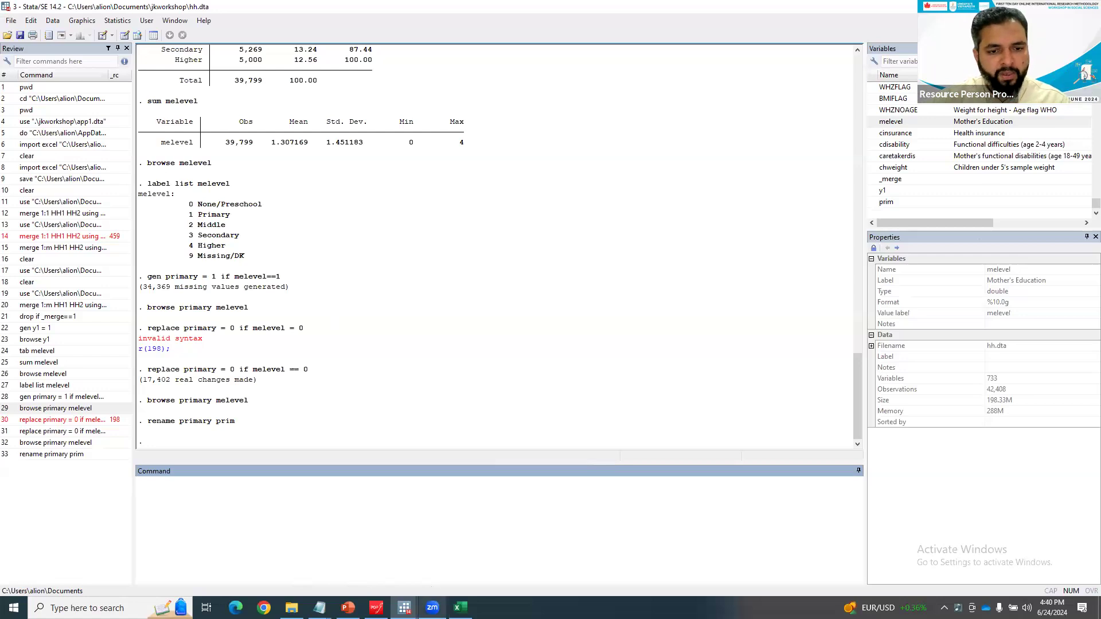
- Check the label variable command on the PowerPoint slide, and in Stata label prim as "Mother has primary education = 1"
mouse_move(404, 608)
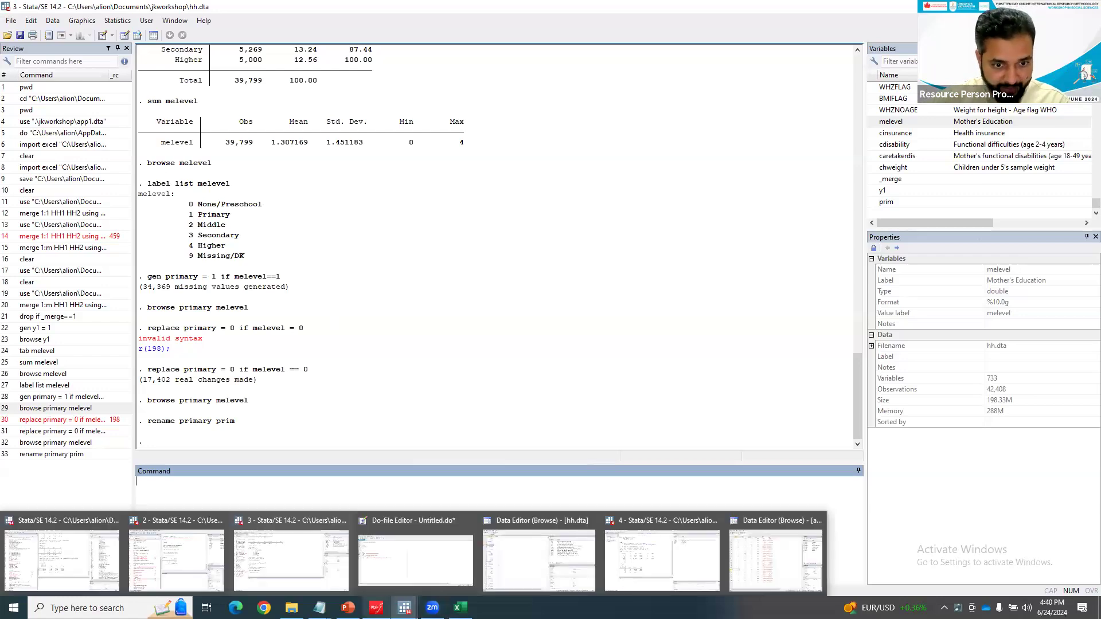
mouse_move(348, 607)
left_click(319, 559)
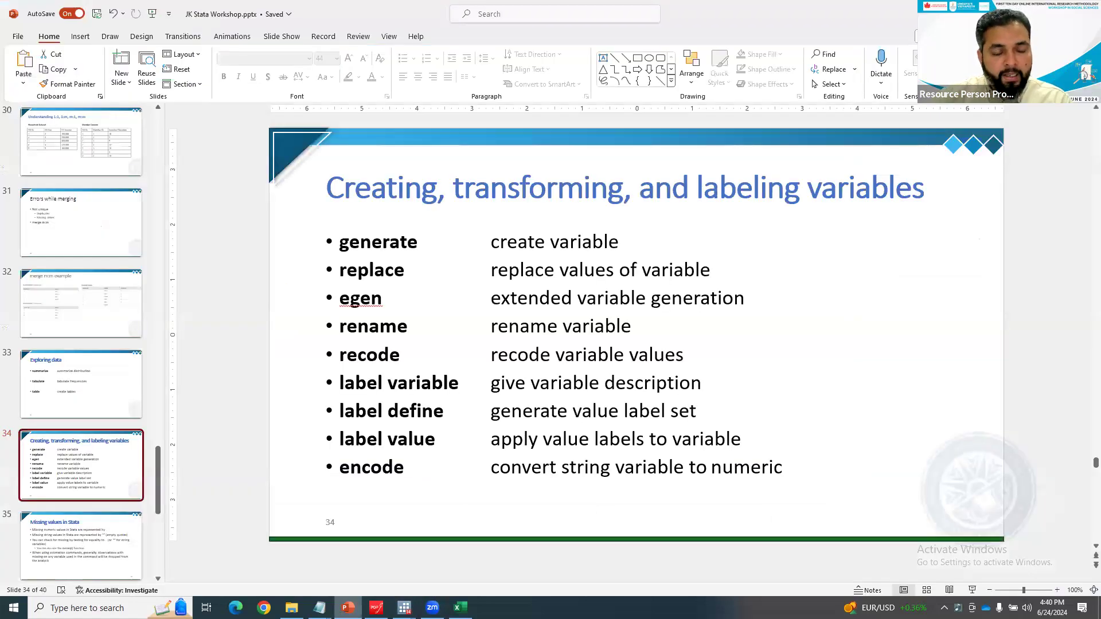
key("alt+Tab")
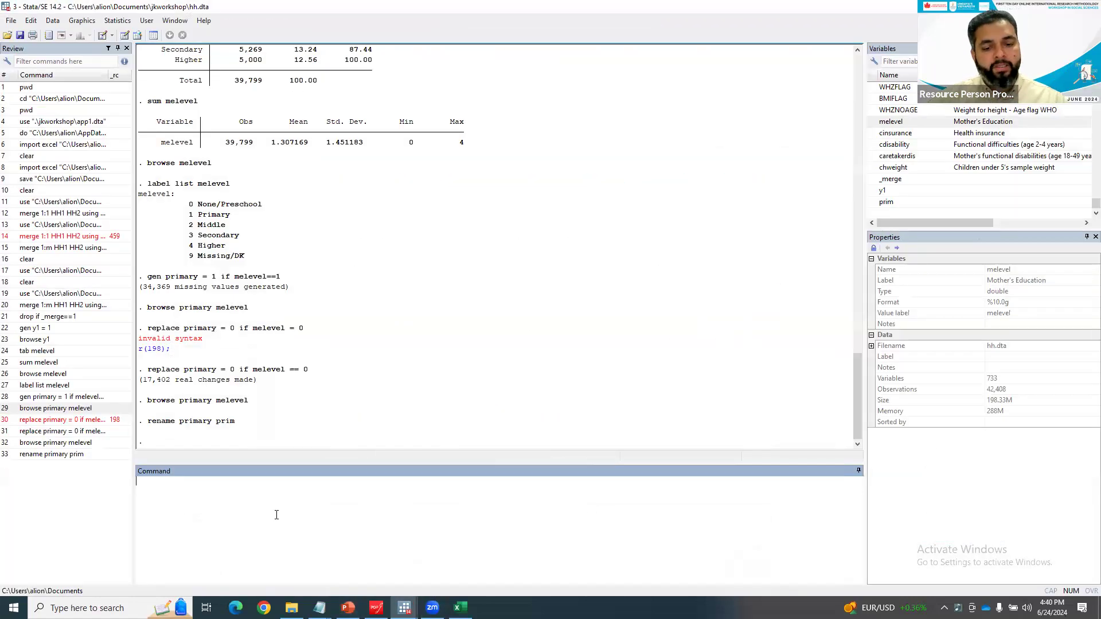
type("label")
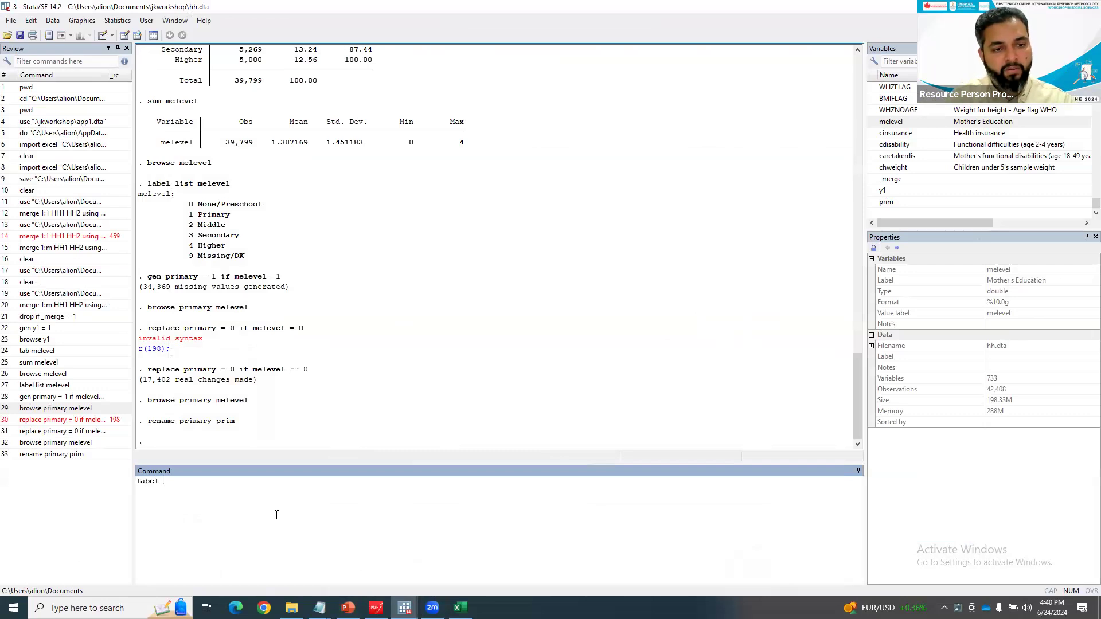
type(" var")
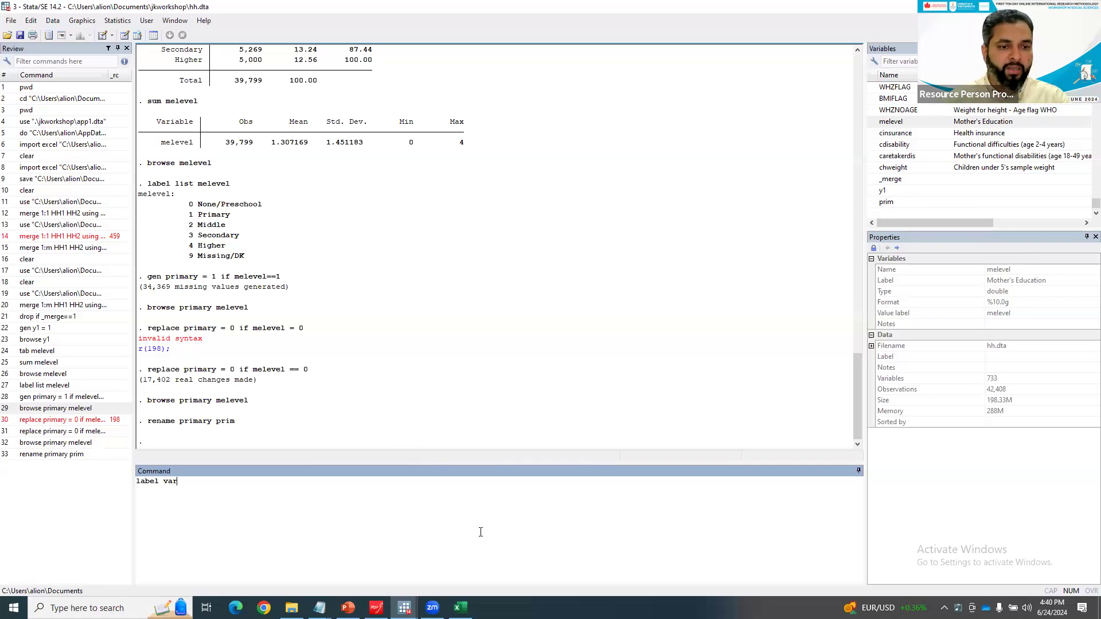
type("prim \"")
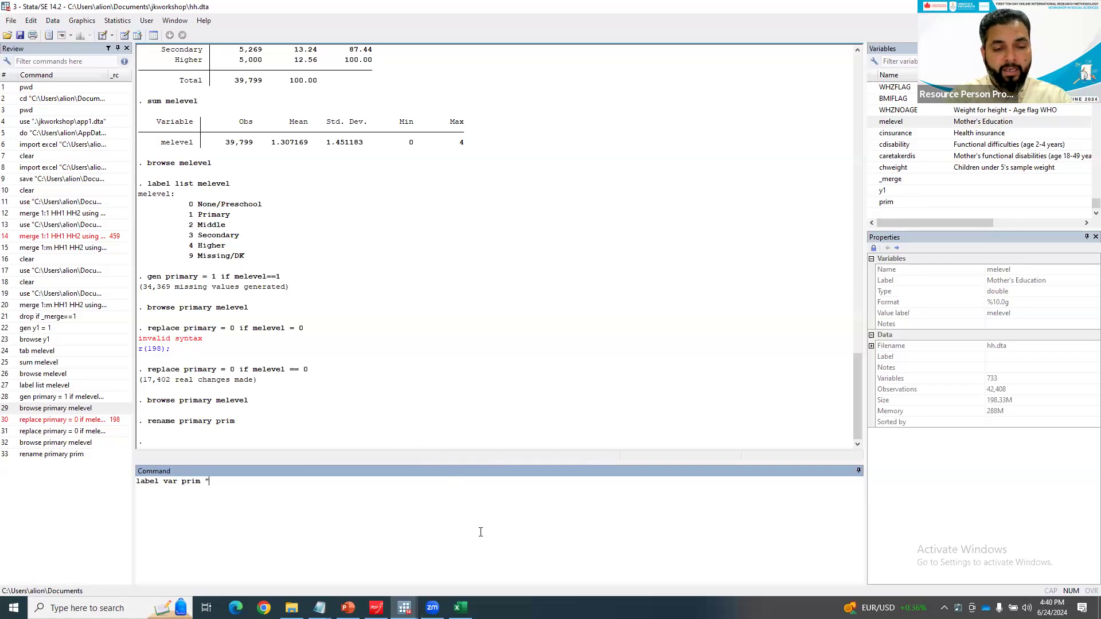
type("Mother")
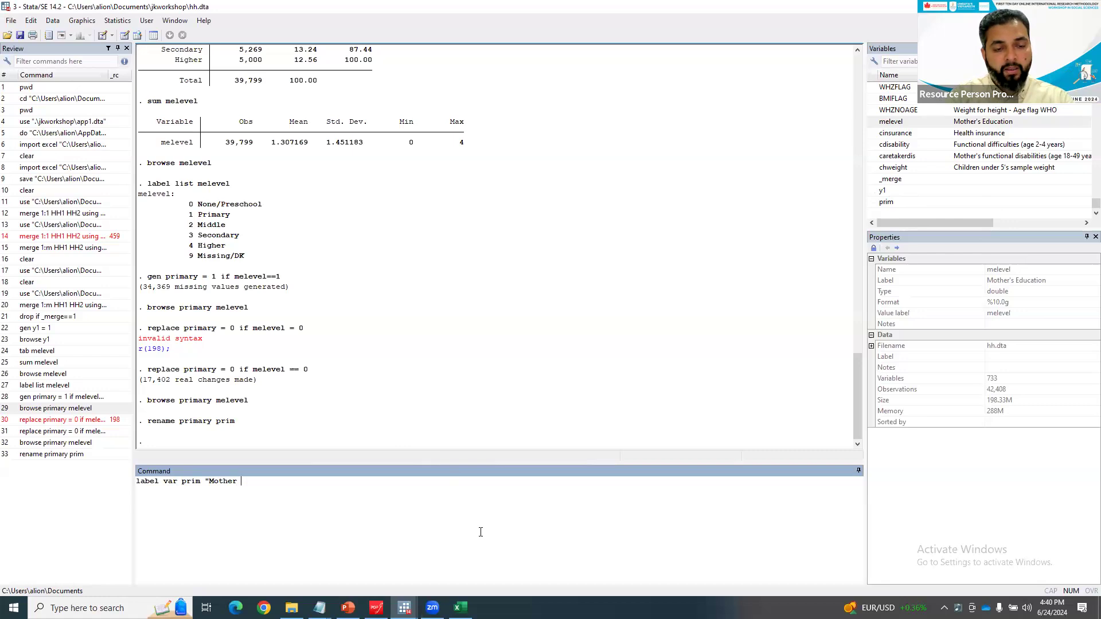
type(" has pri")
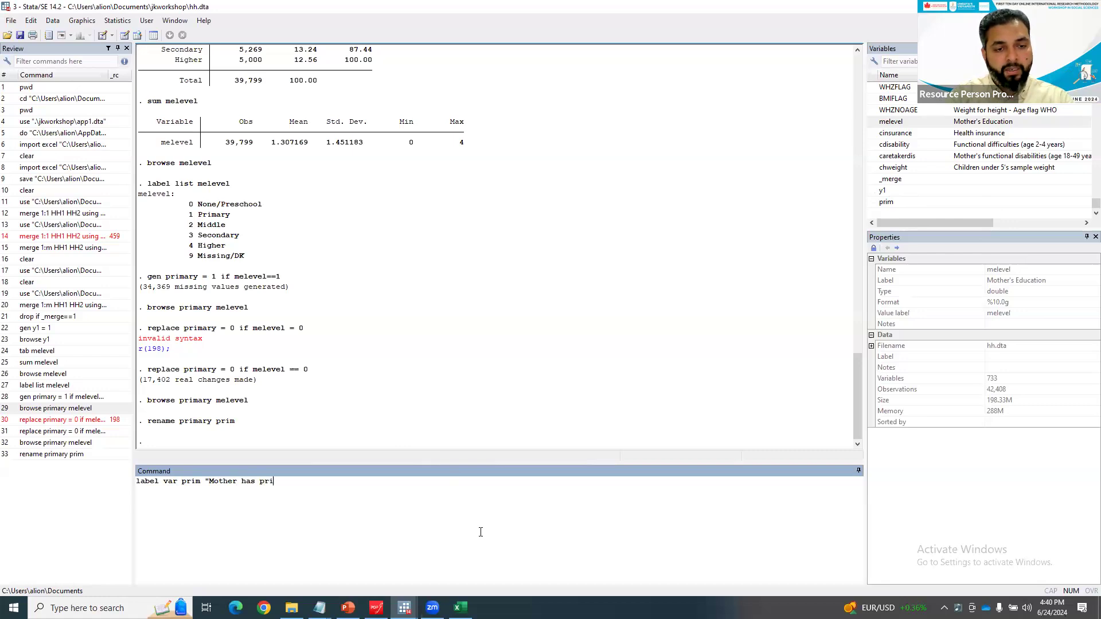
type("mary education = 1")
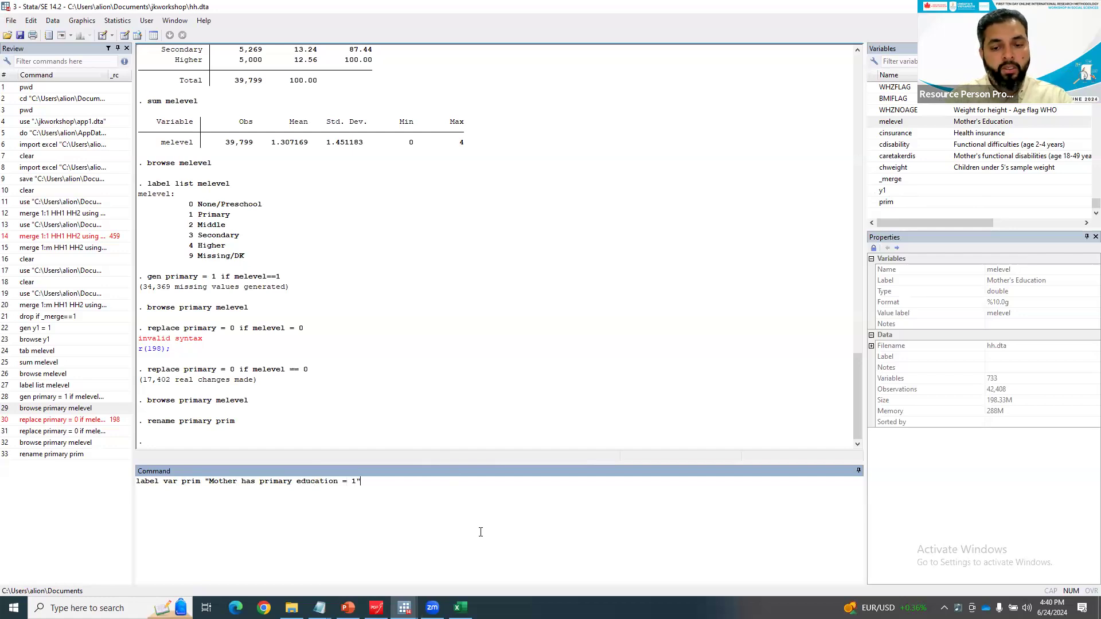
key("Return")
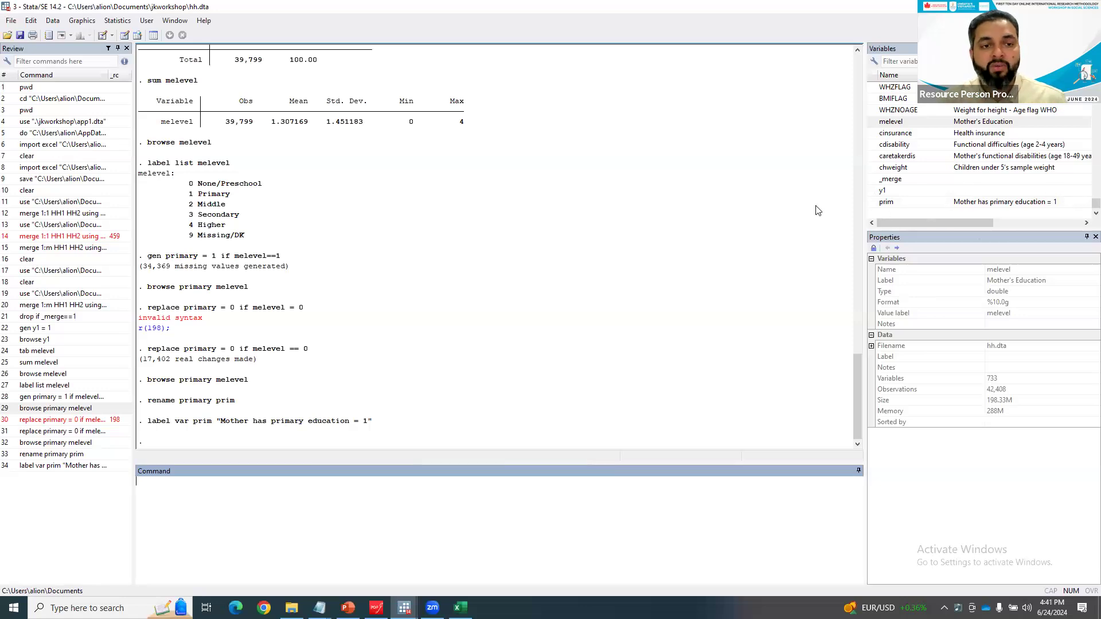
- Check the label define command on the PowerPoint slide, return to the Stata instance holding hh.dta, and tabulate prim
left_click(348, 608)
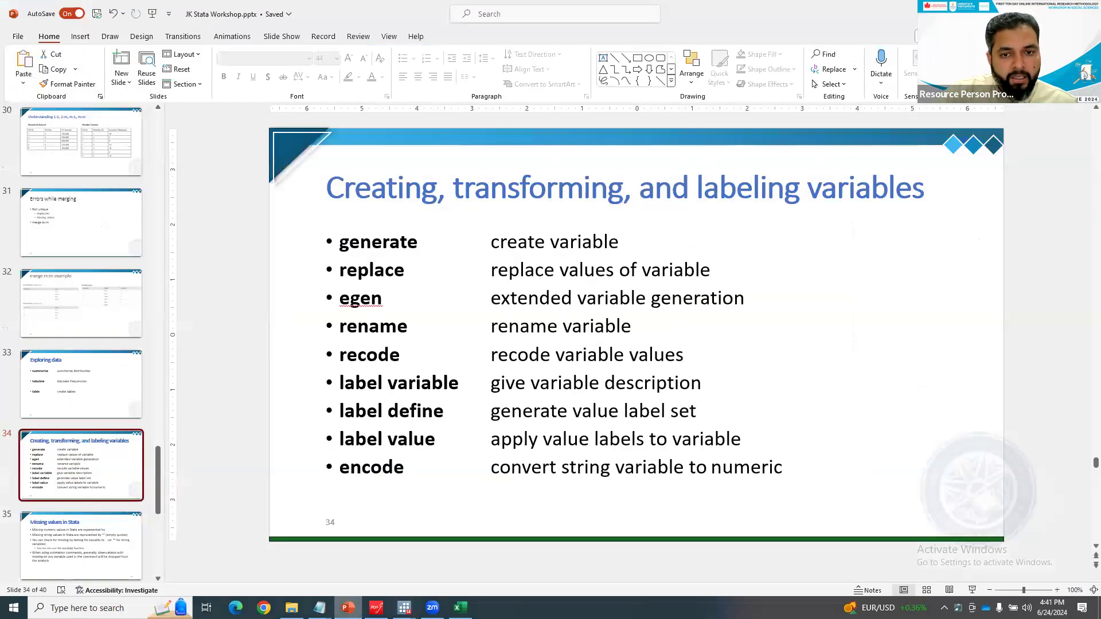
key("alt+Tab")
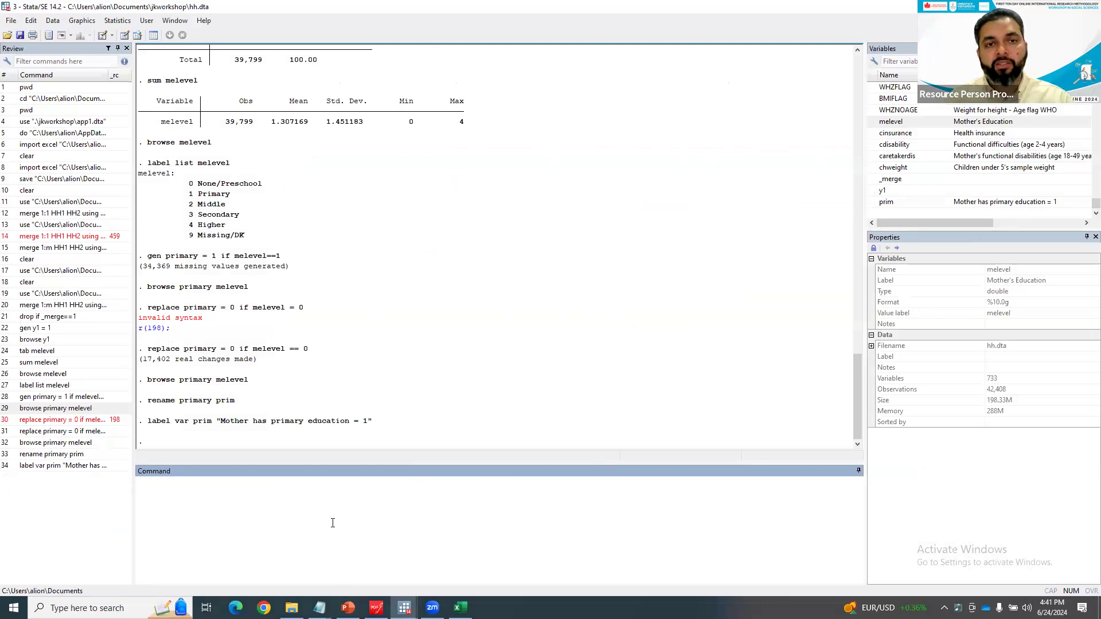
type("label define")
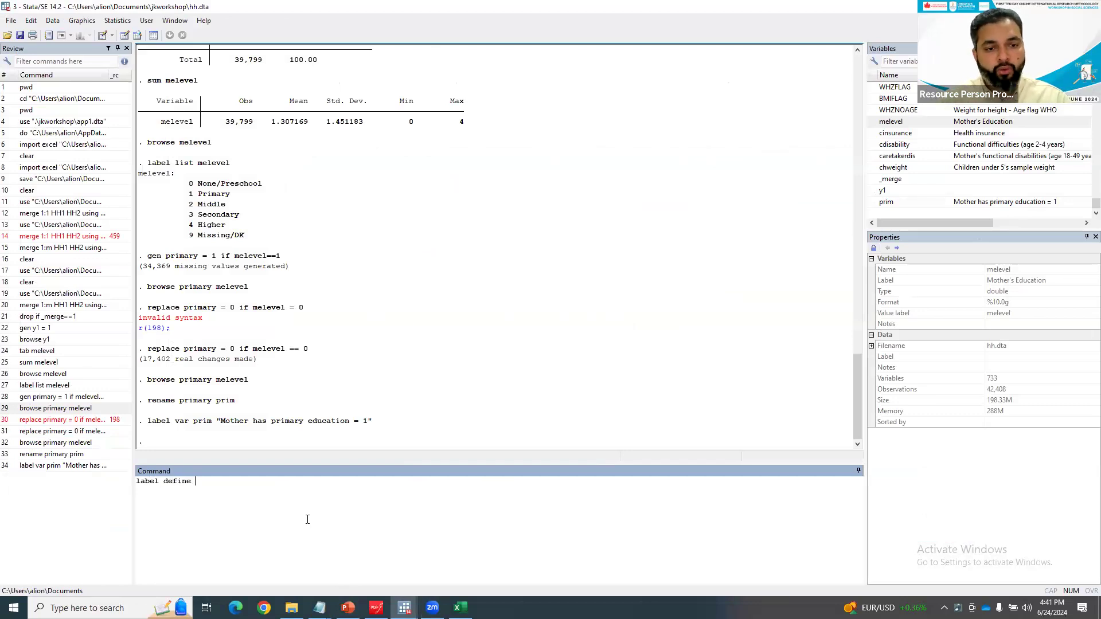
key("ctrl+a")
type("tab prim")
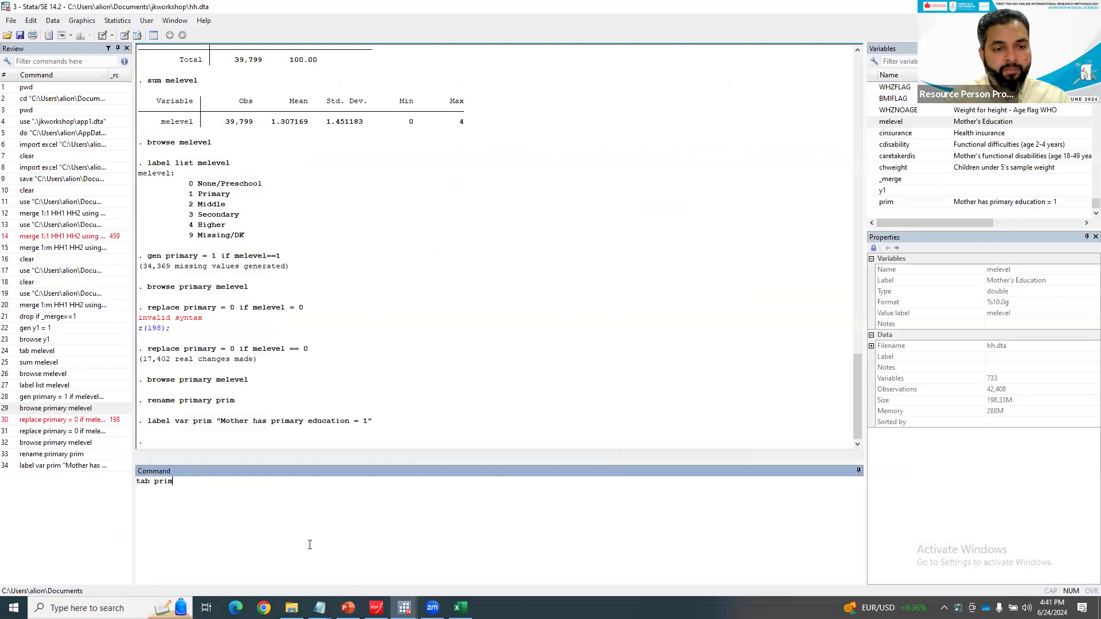
key("Return")
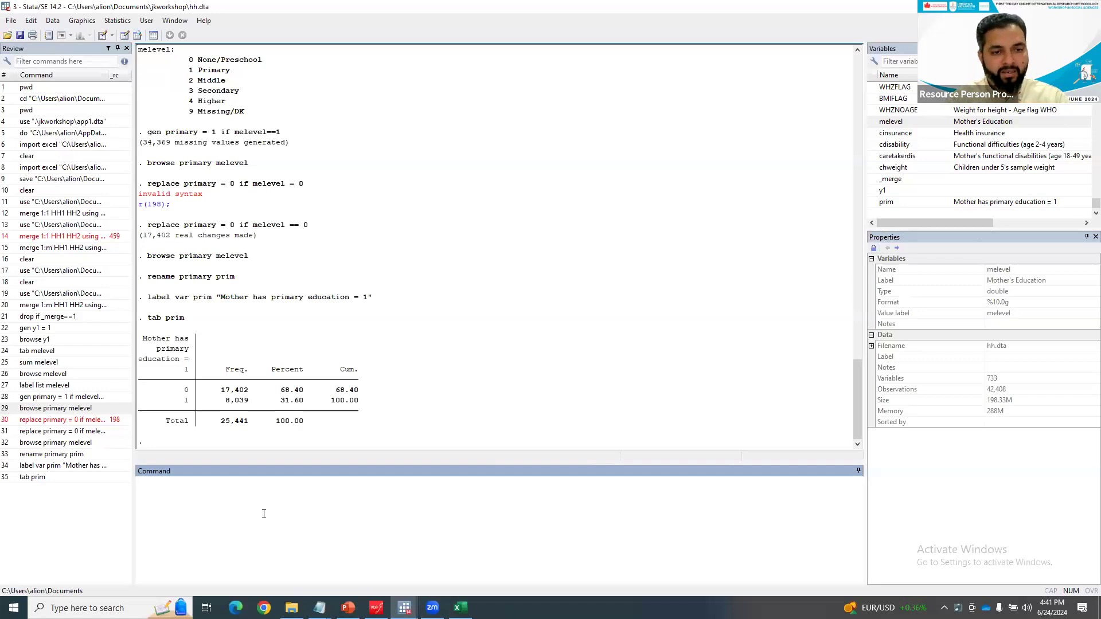
- Define a value label set named prim1 with 0 as "No Education" and 1 as "Primary Education"
type("label define")
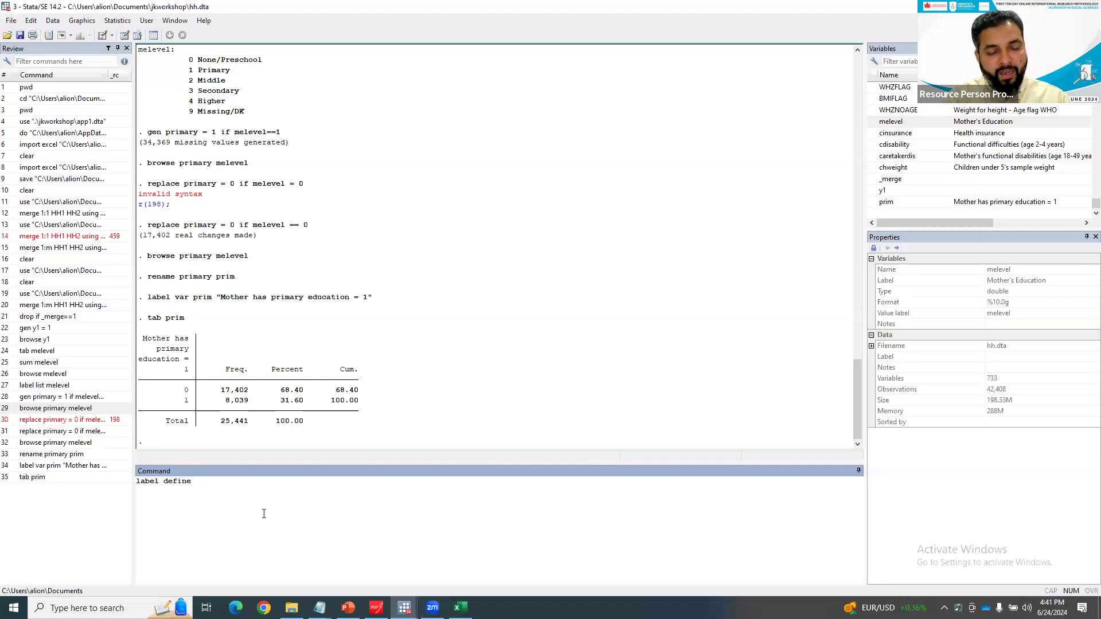
type("prim1 0")
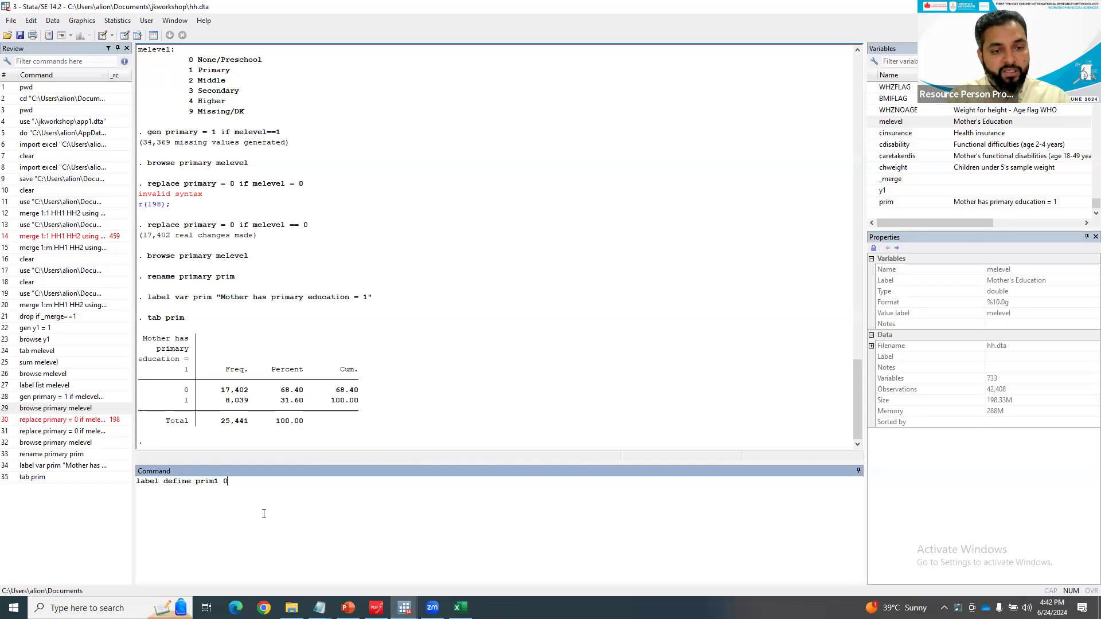
type("\"No Educatiion")
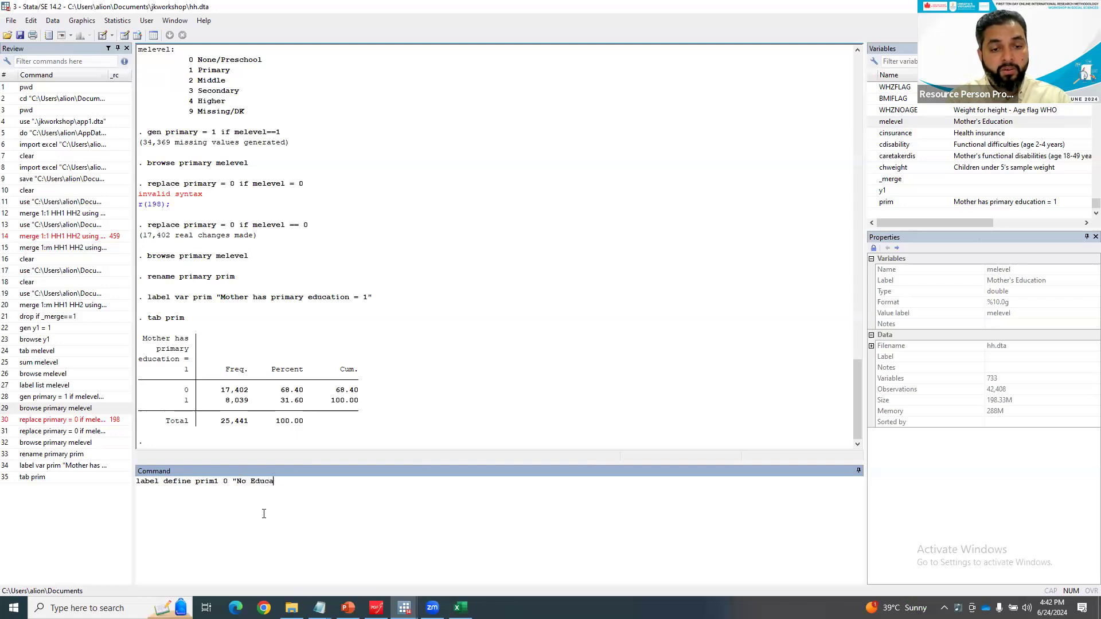
key("BackSpace")
key("BackSpace")
key("BackSpace")
type("on\" 1")
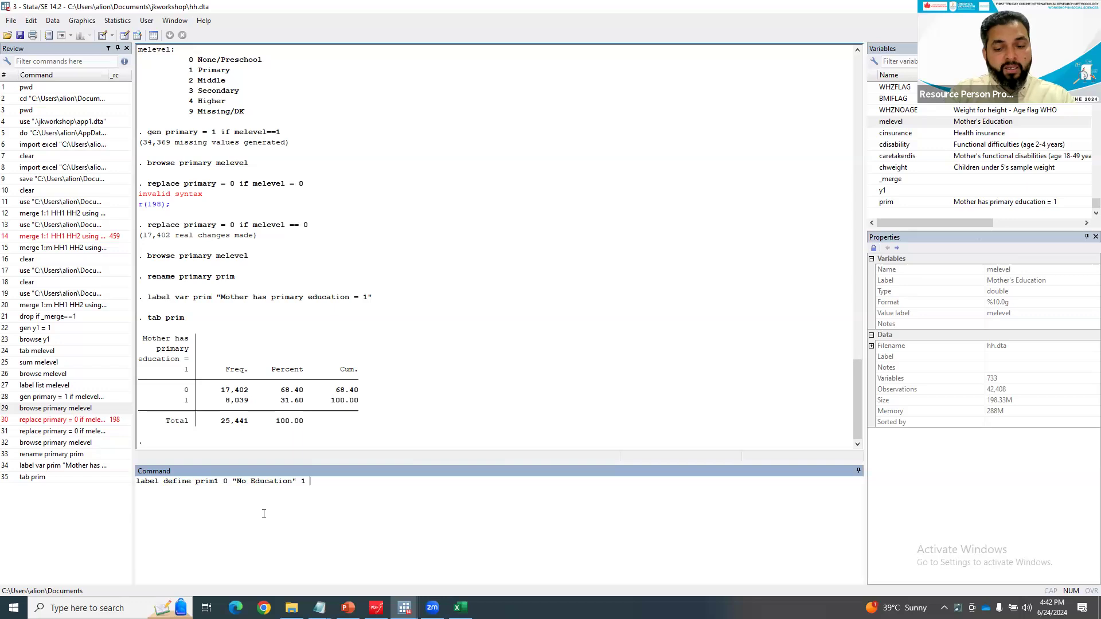
type(" \"Prim")
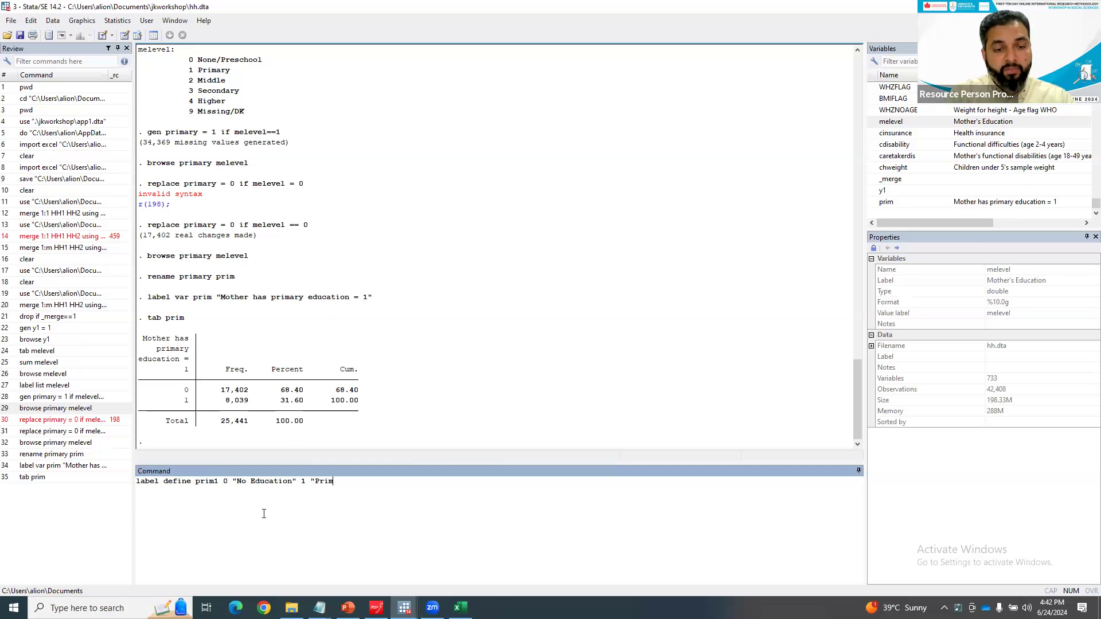
type("ary Education")
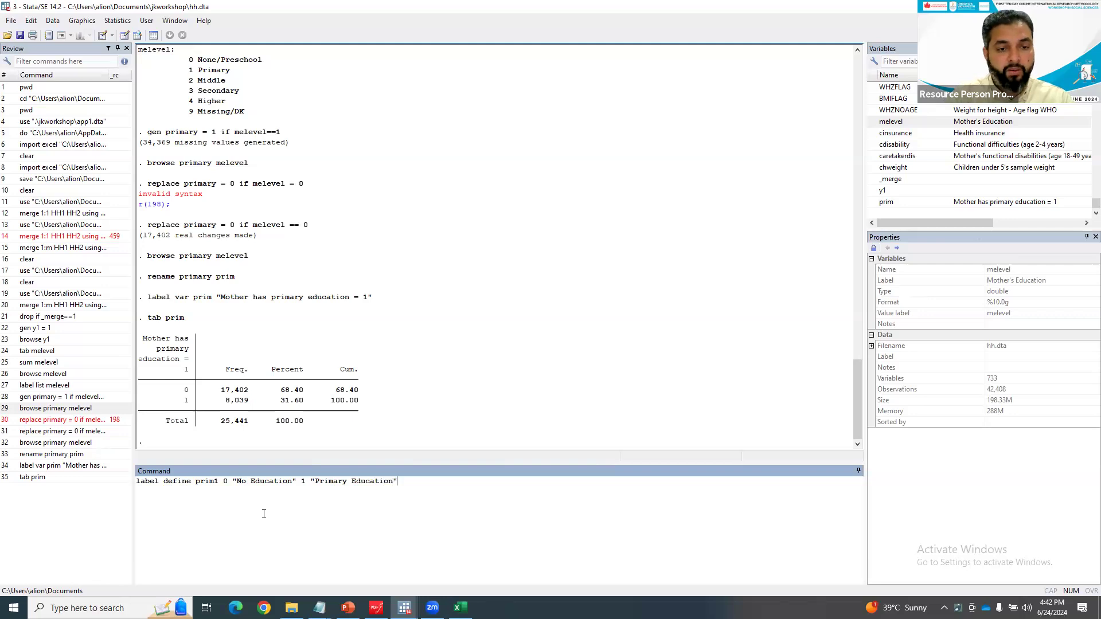
type("\"")
key("Return")
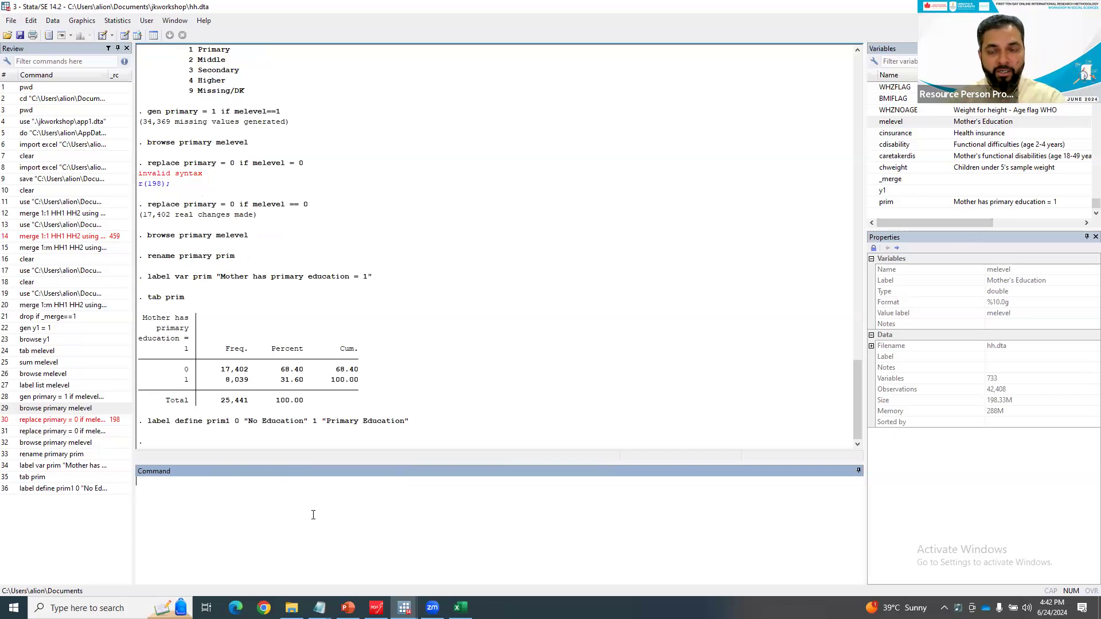
- Apply the prim1 value labels to the variable prim and rerun tab prim to check the categories
type("label values")
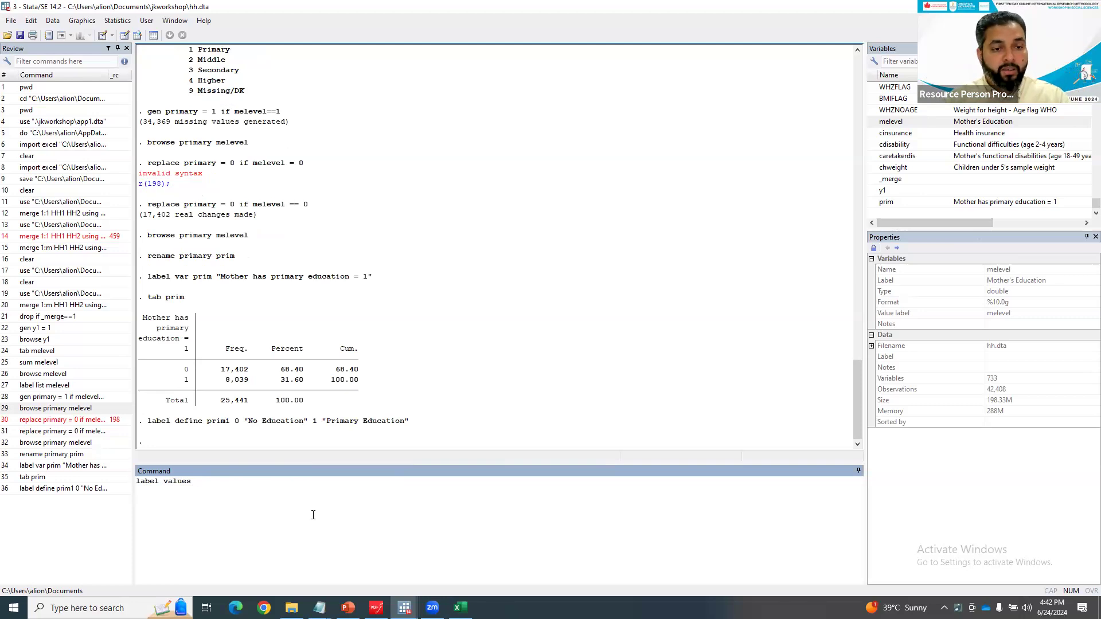
type("prim")
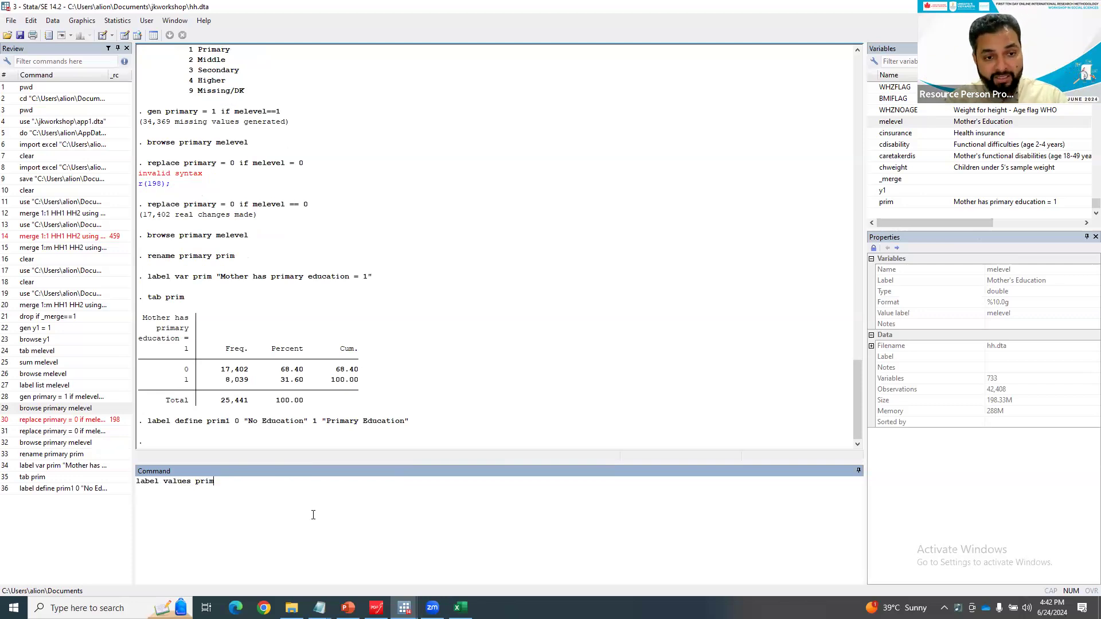
type("prim1")
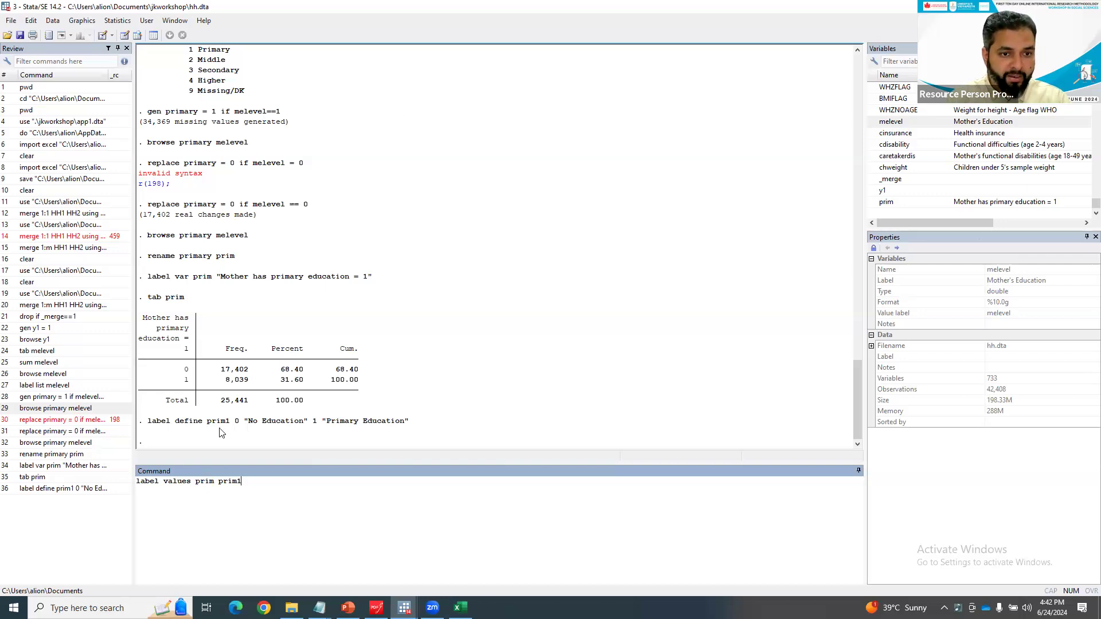
key("Return")
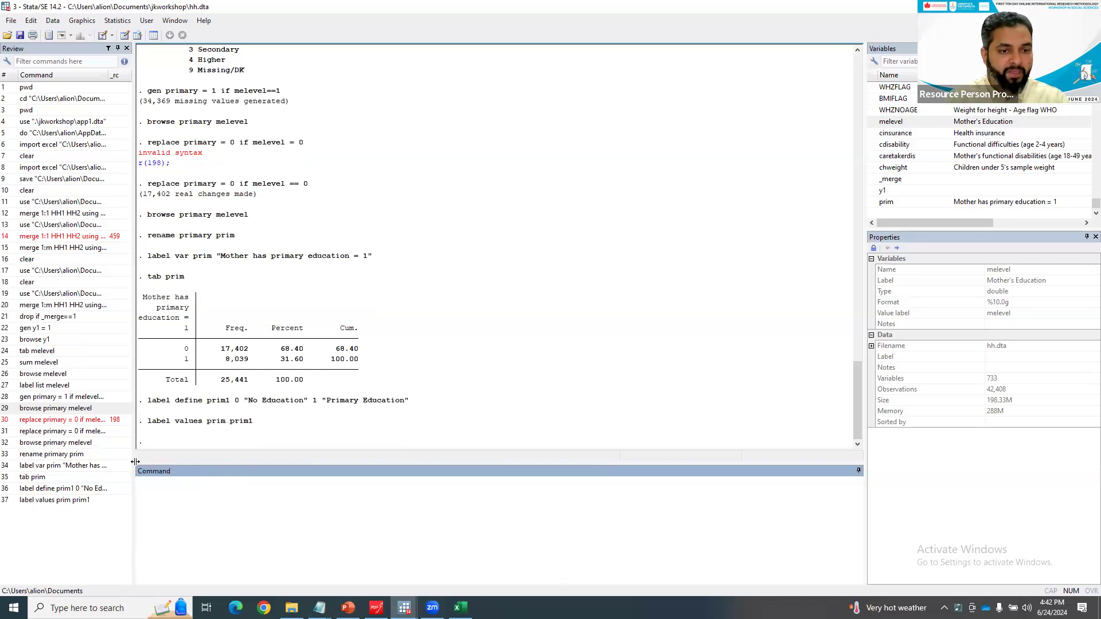
double_click(33, 479)
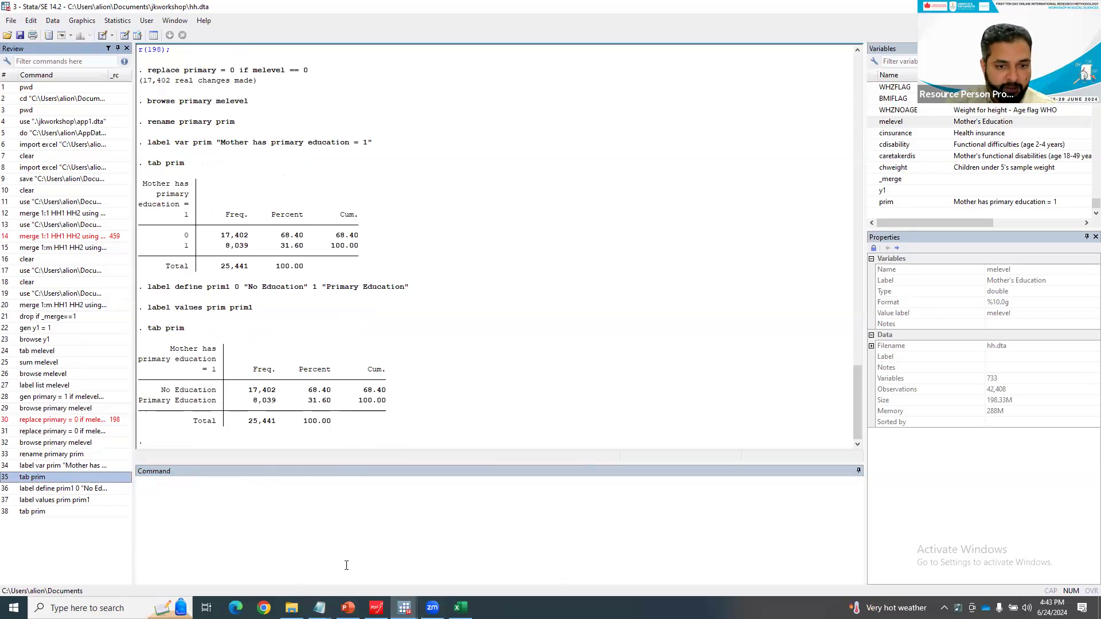
- Consult the encode entry on the PowerPoint slide and return to the Stata instance holding hh.dta
left_click(348, 608)
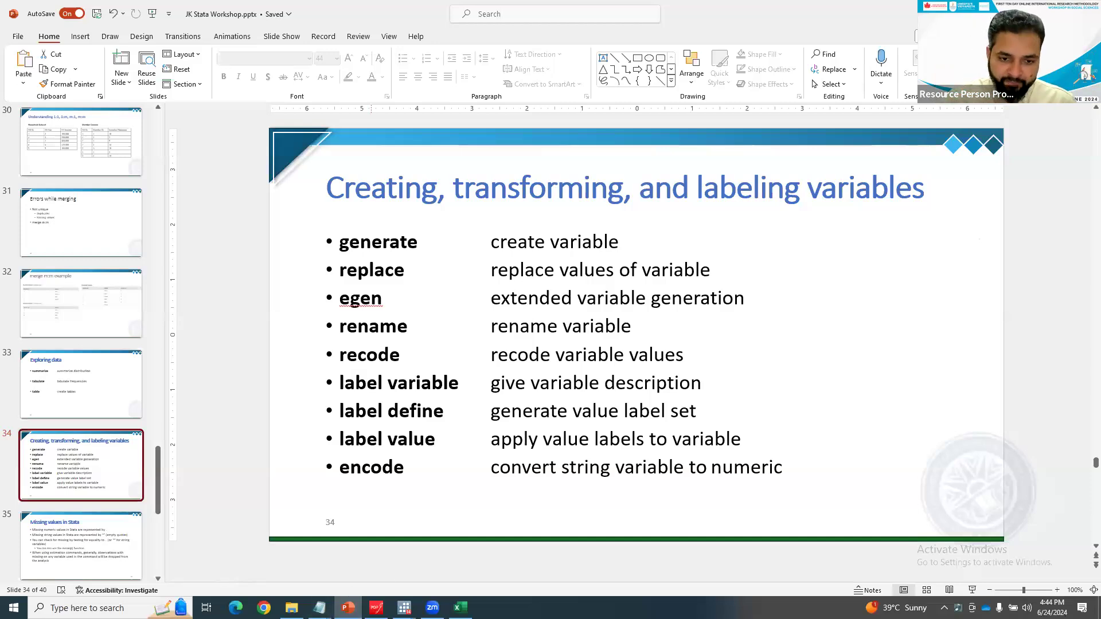
mouse_move(404, 608)
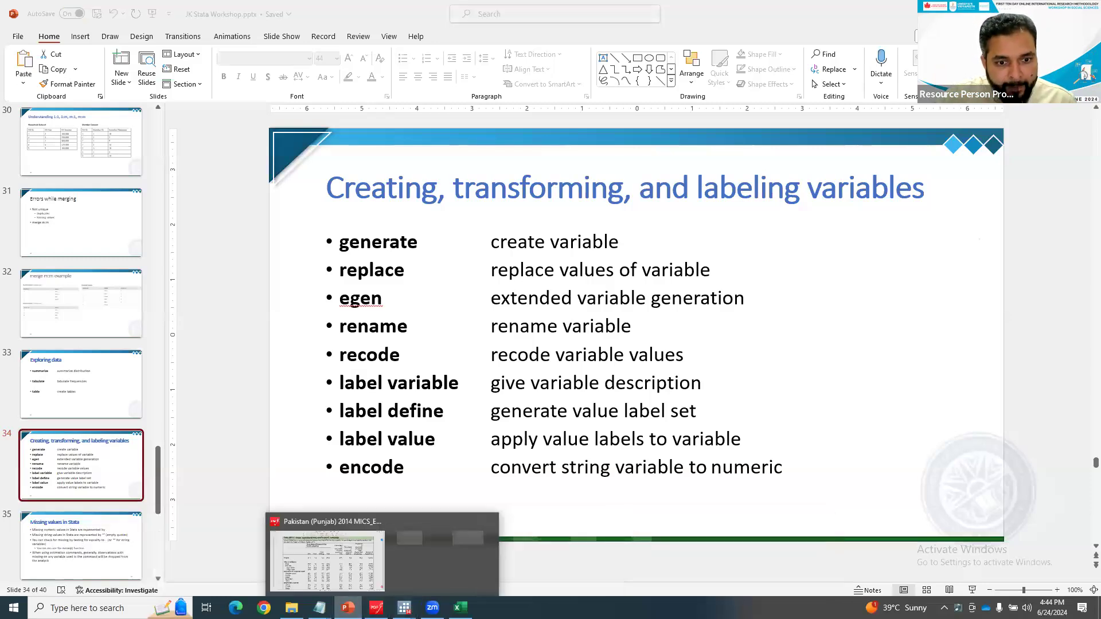
left_click(291, 559)
left_click(349, 608)
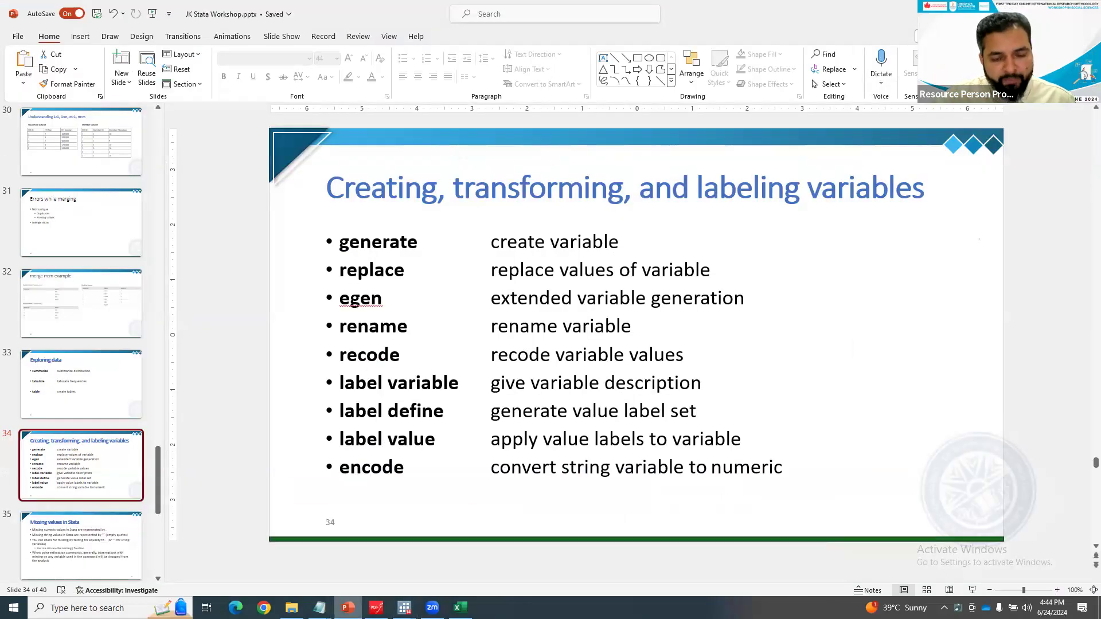
key("alt+Tab")
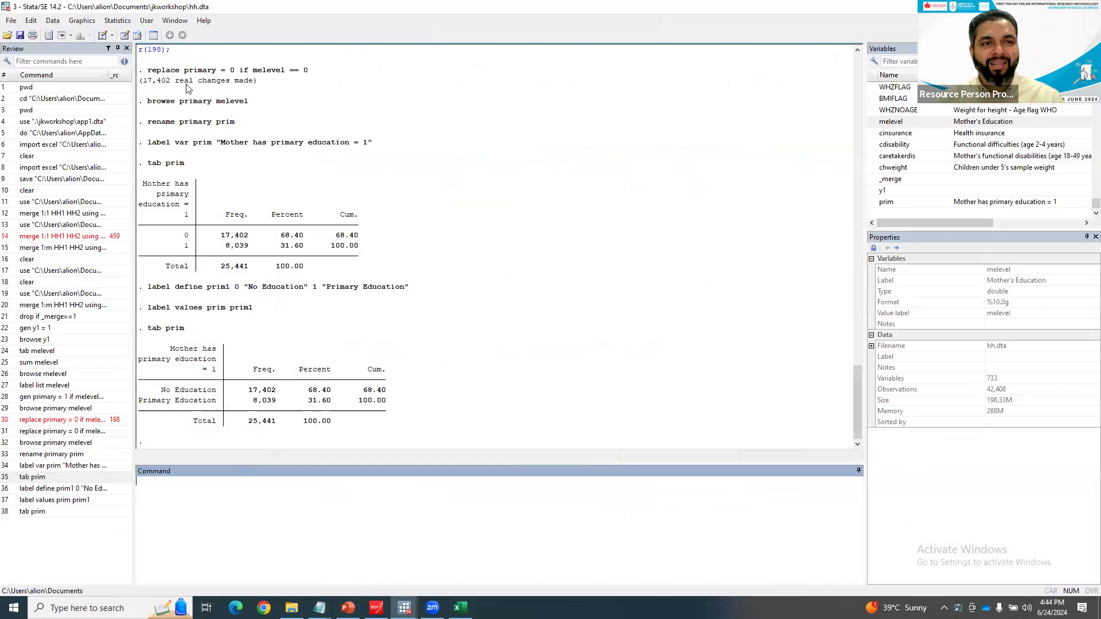
- Open hh.dta in the Data Editor, clear the "dia" variable filter, and browse all variables across the dataset
left_click(142, 35)
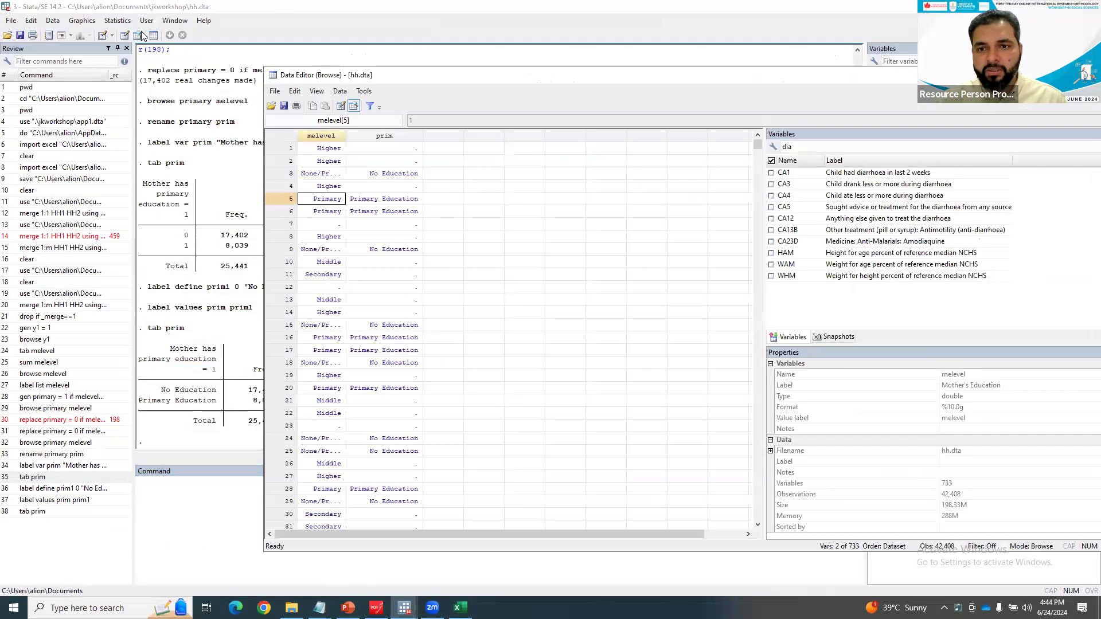
left_click(772, 161)
double_click(800, 146)
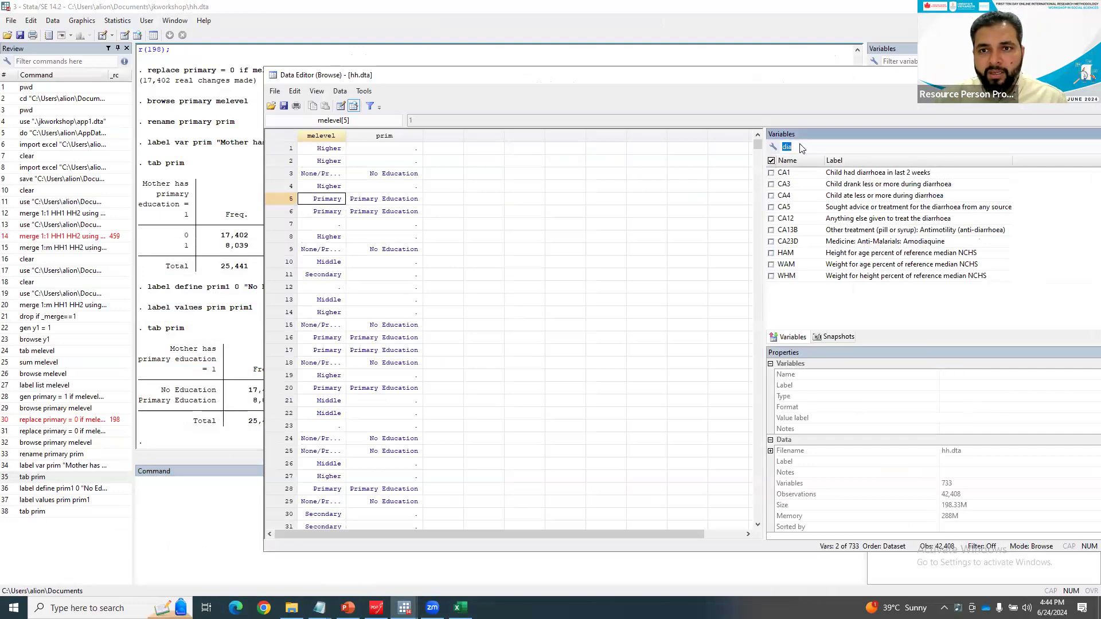
key("BackSpace")
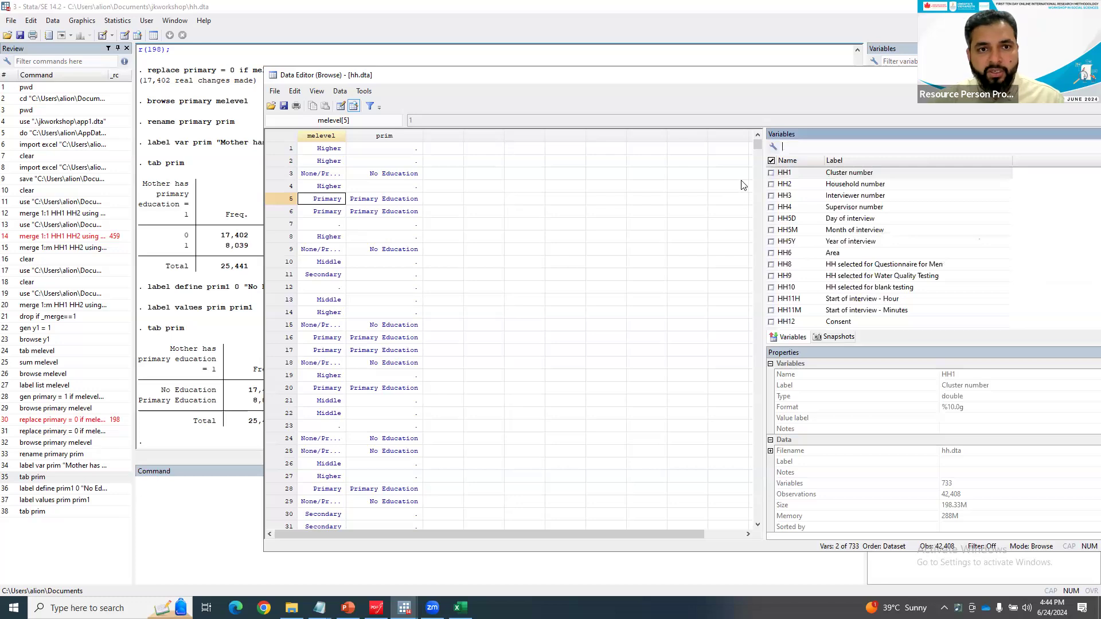
left_click_drag(571, 67, 516, 56)
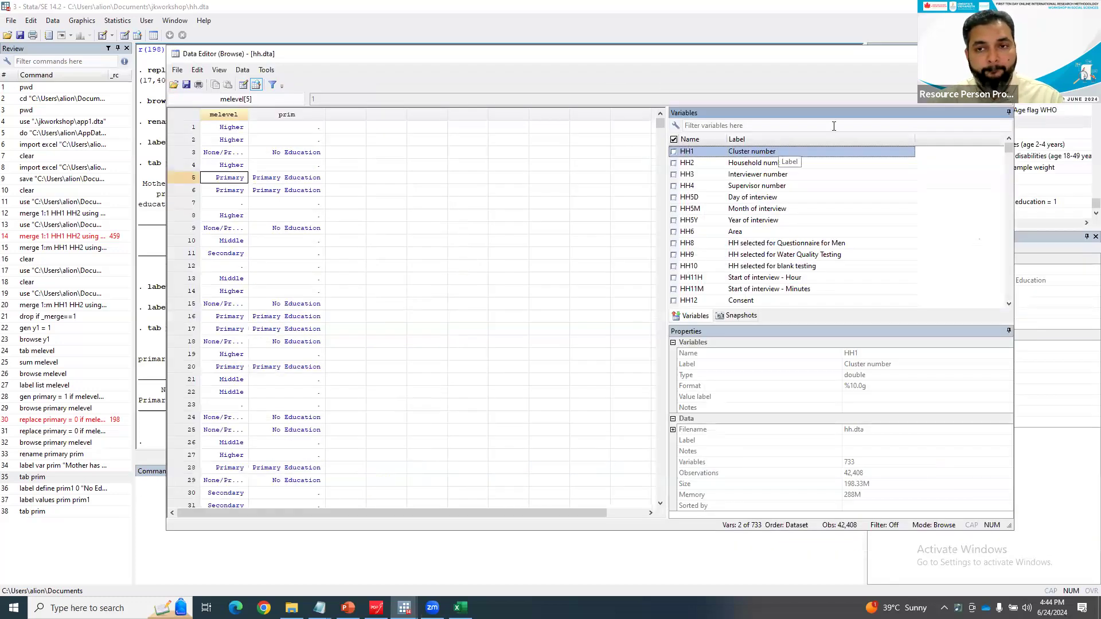
left_click(140, 62)
left_click(137, 35)
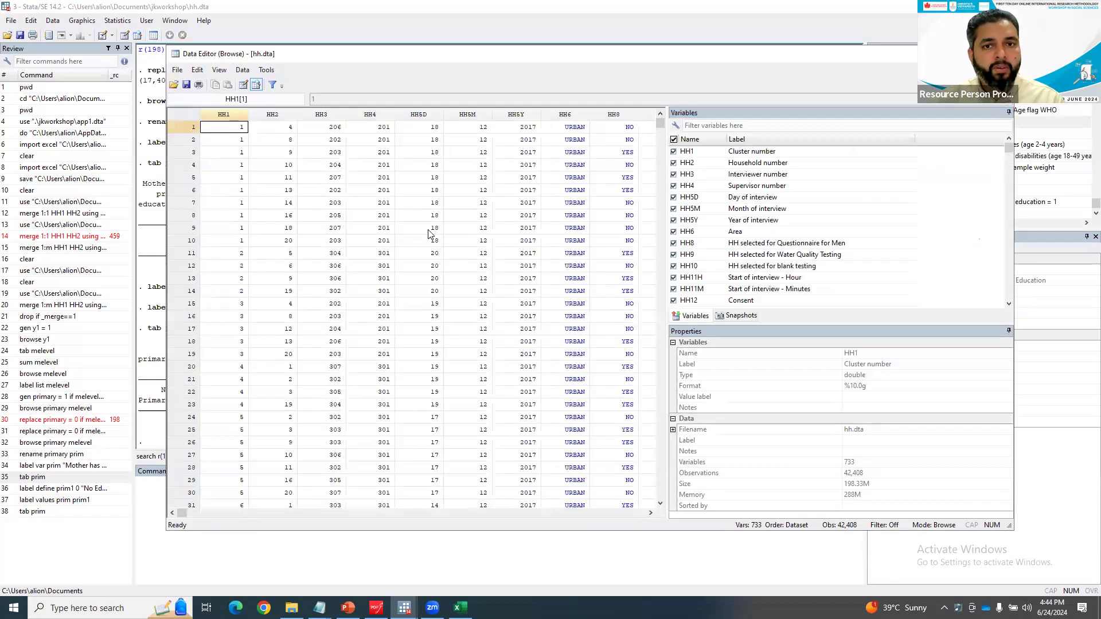
left_click_drag(186, 513, 613, 512)
- Switch to the Stata instance holding app1.dta and reposition its window over the hh.dta session
left_click(405, 608)
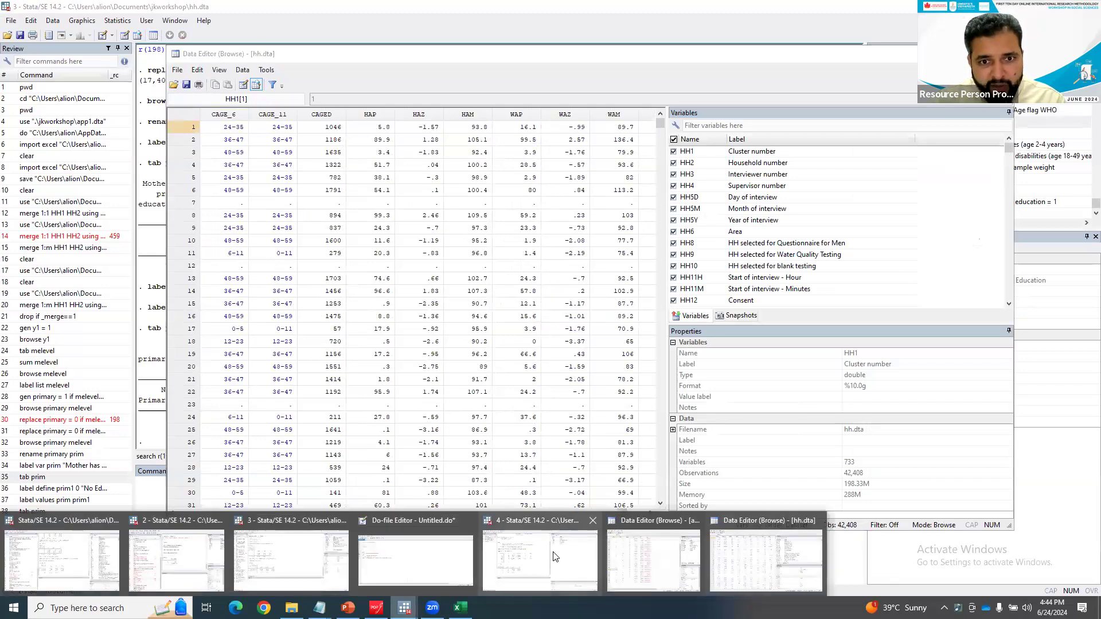
left_click(270, 586)
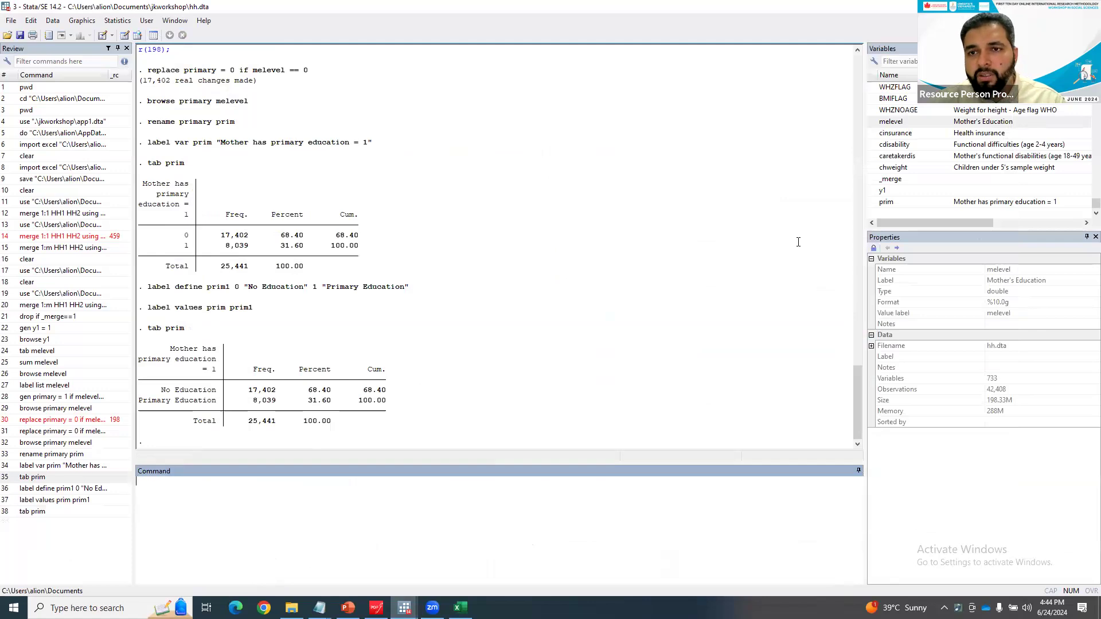
left_click(404, 608)
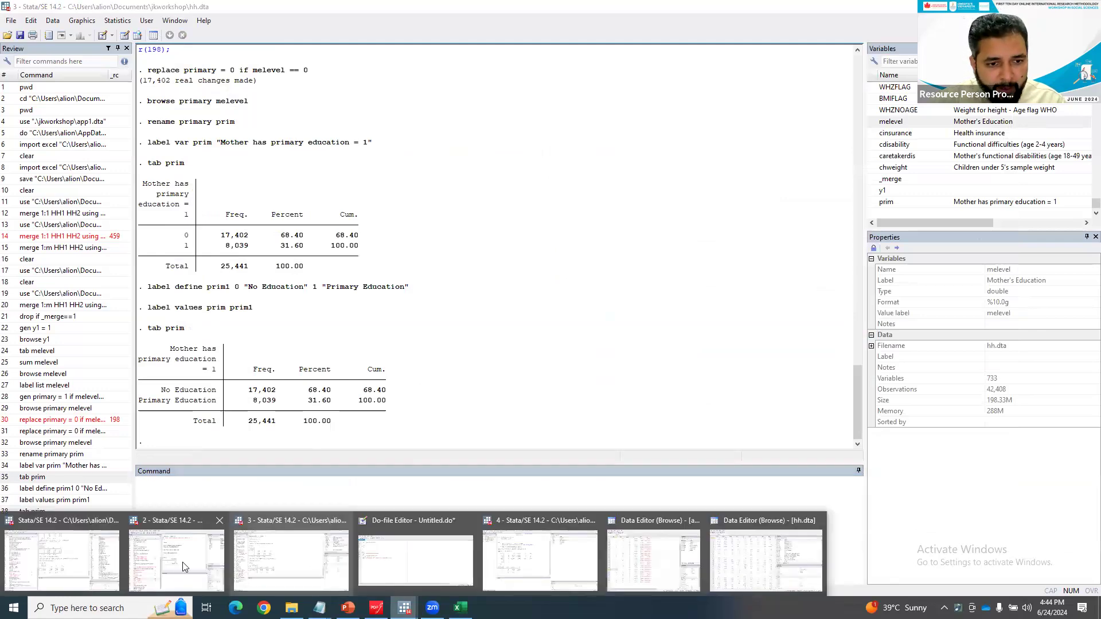
left_click(153, 561)
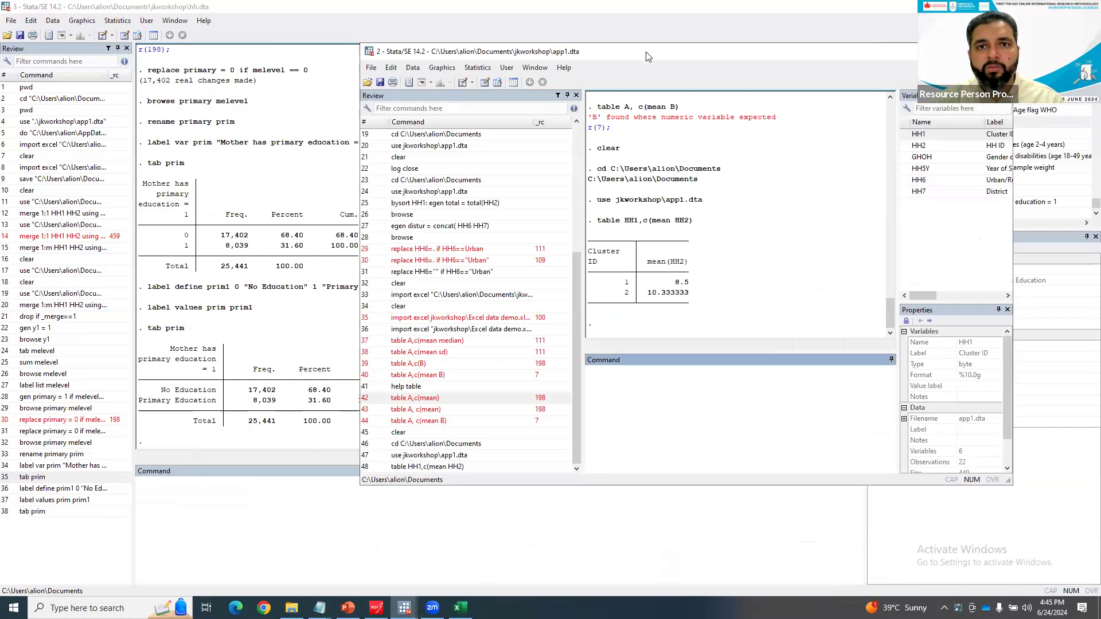
left_click_drag(464, 55, 201, 78)
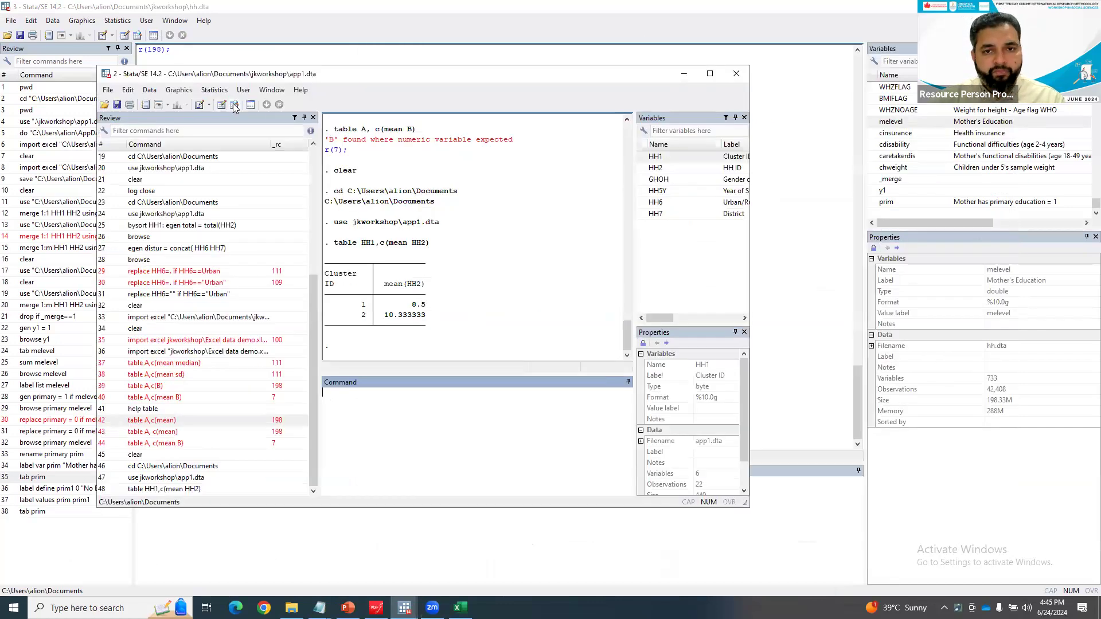
- Browse app1.dta in the Data Editor and inspect the stored values and properties of the Urban/Rural variable HH6
left_click(234, 104)
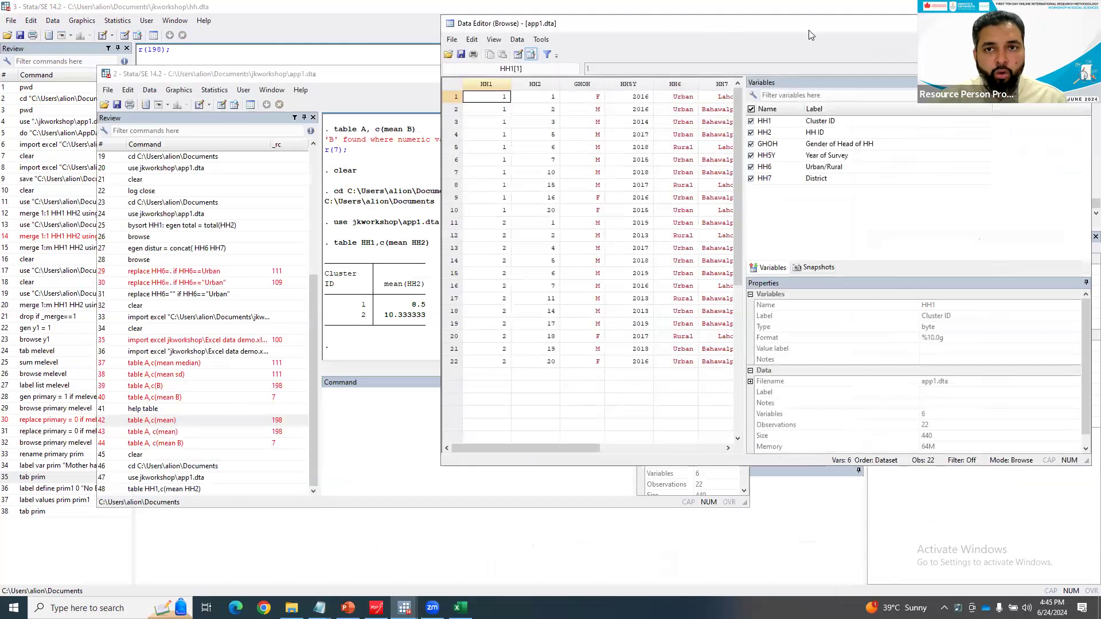
left_click_drag(520, 22, 508, 37)
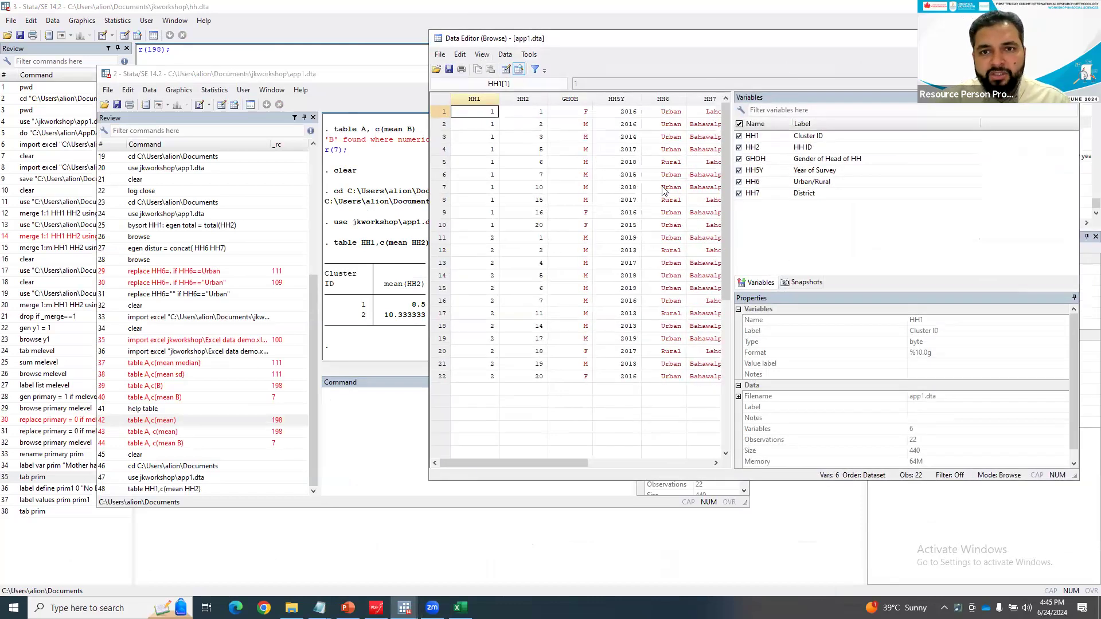
left_click(672, 113)
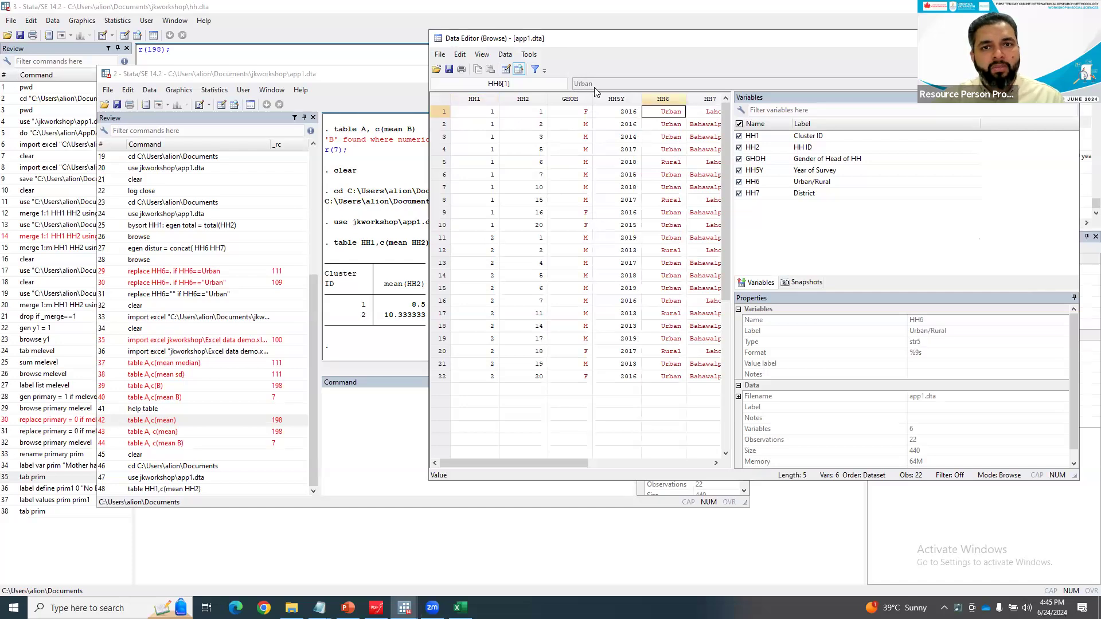
left_click(668, 138)
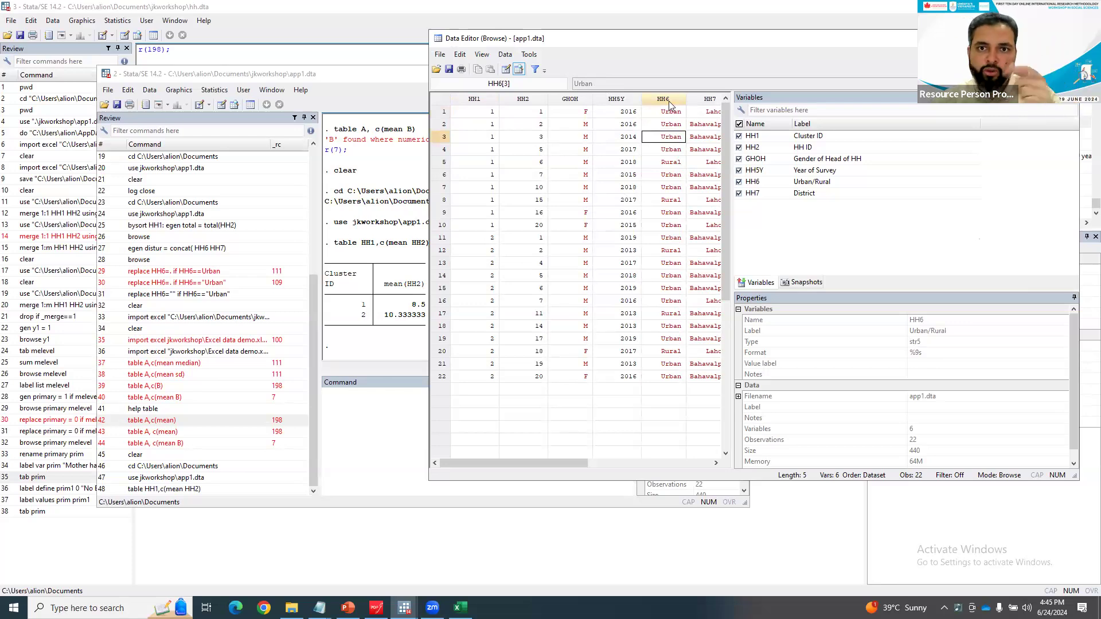
- Encode the string variable HH6 in app1.dta into a new numeric variable named HH62
left_click(357, 439)
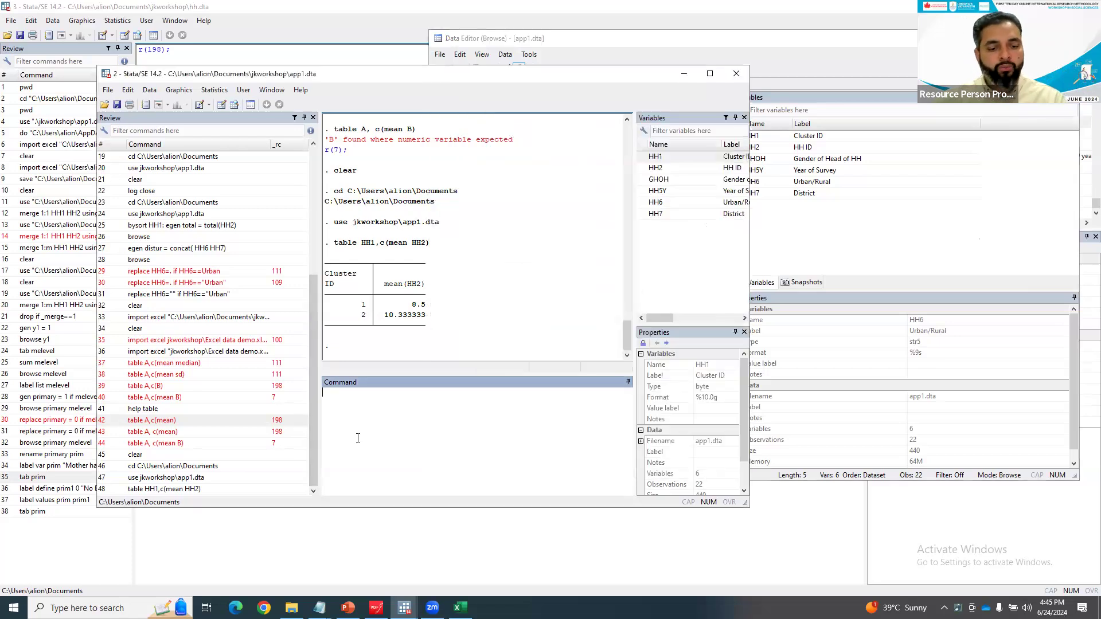
type("enco")
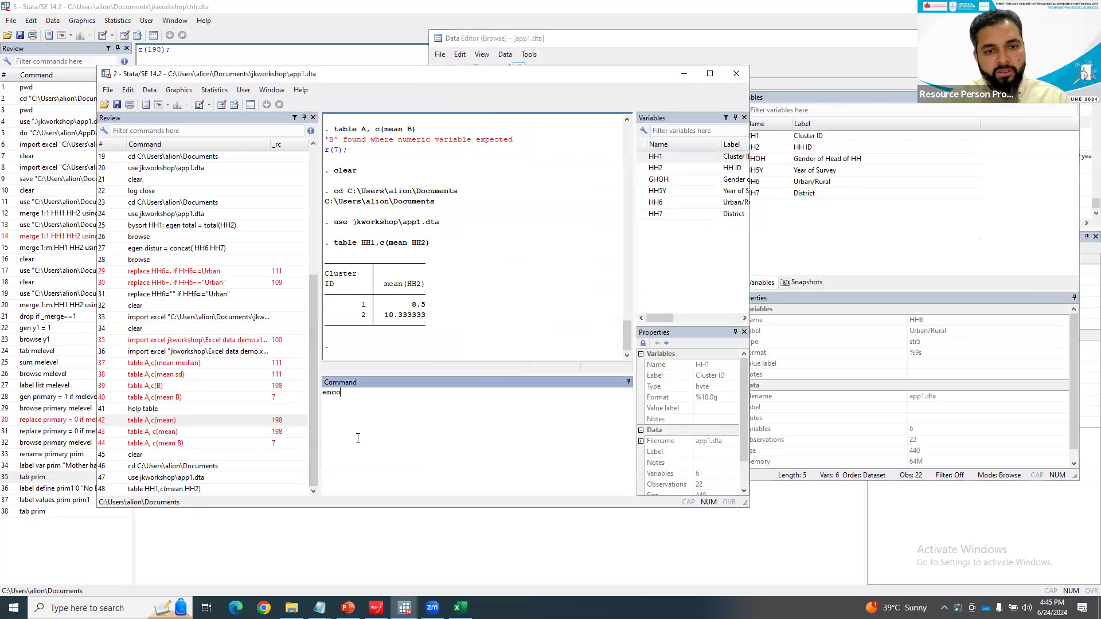
type("de HH6")
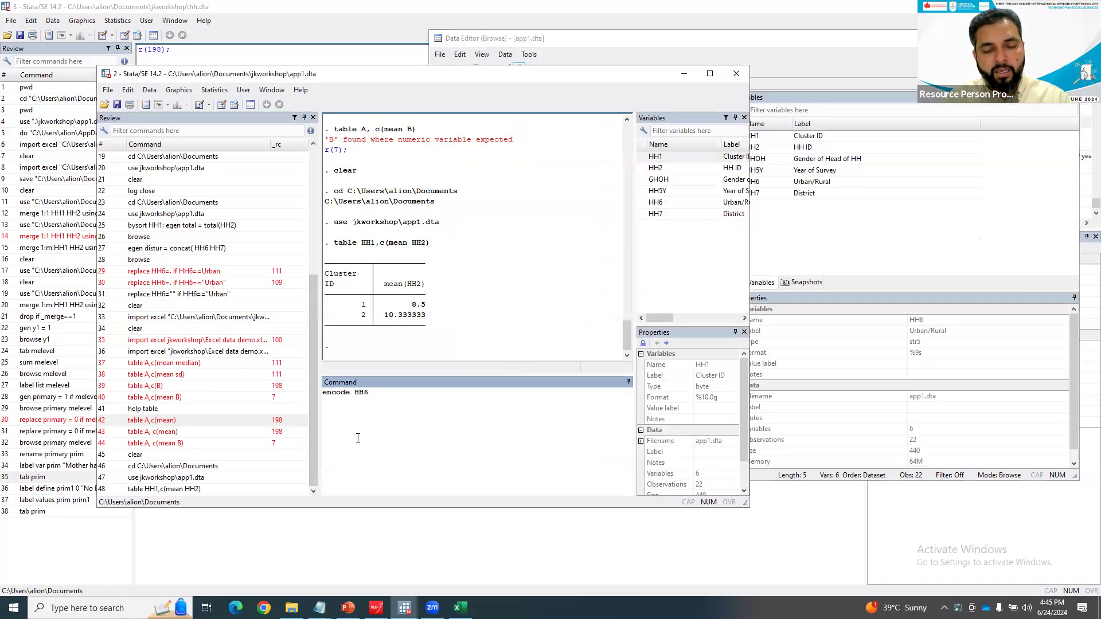
type(",gen(HH6")
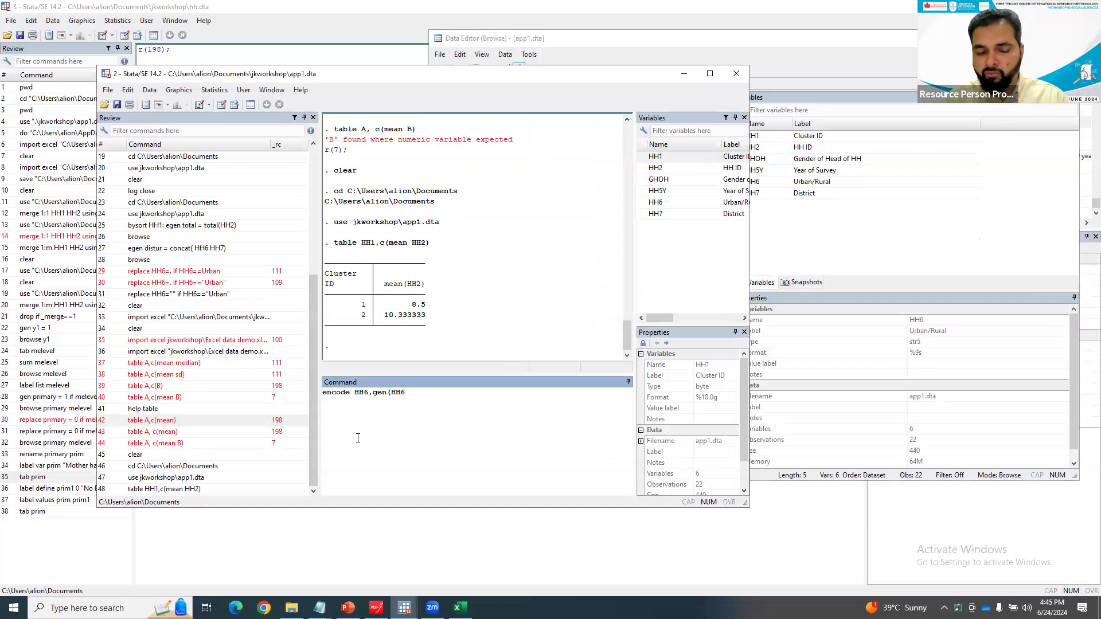
type("2")
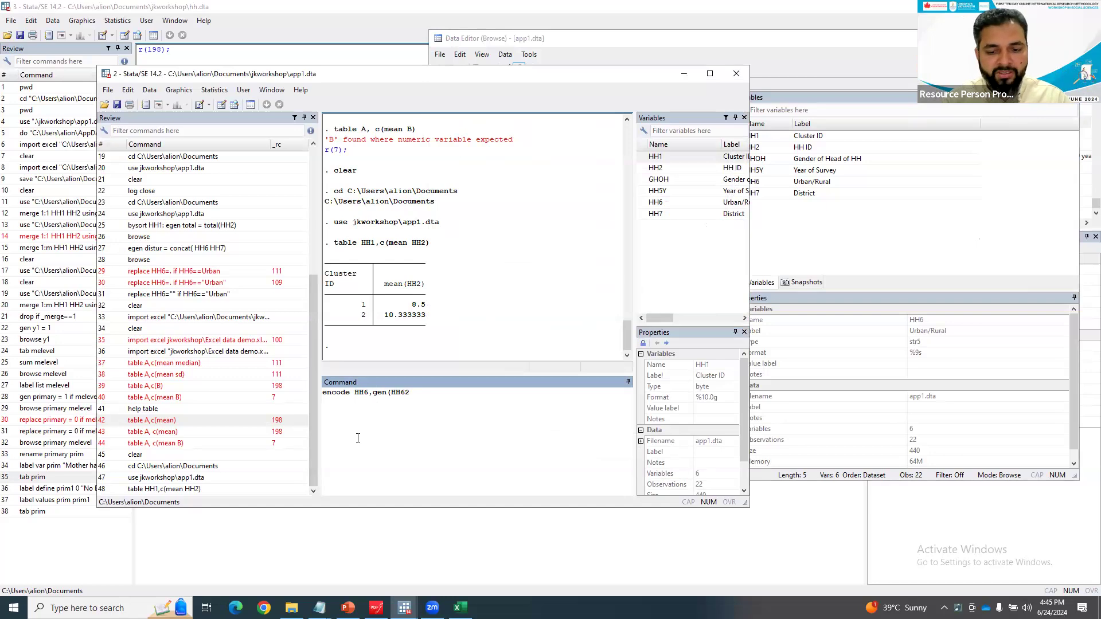
type(")")
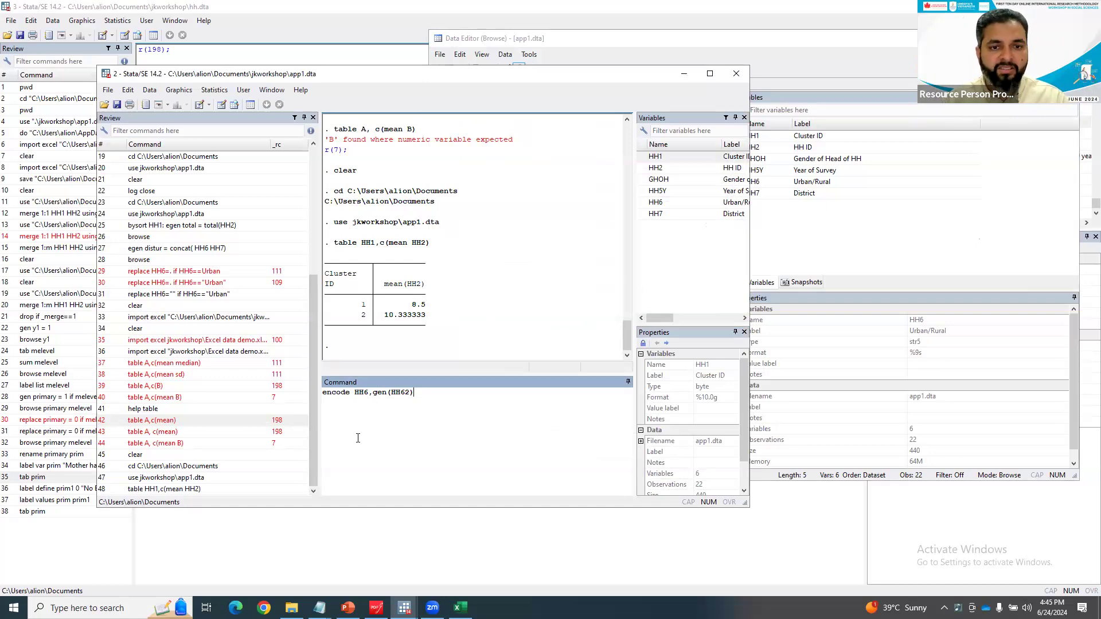
key("Return")
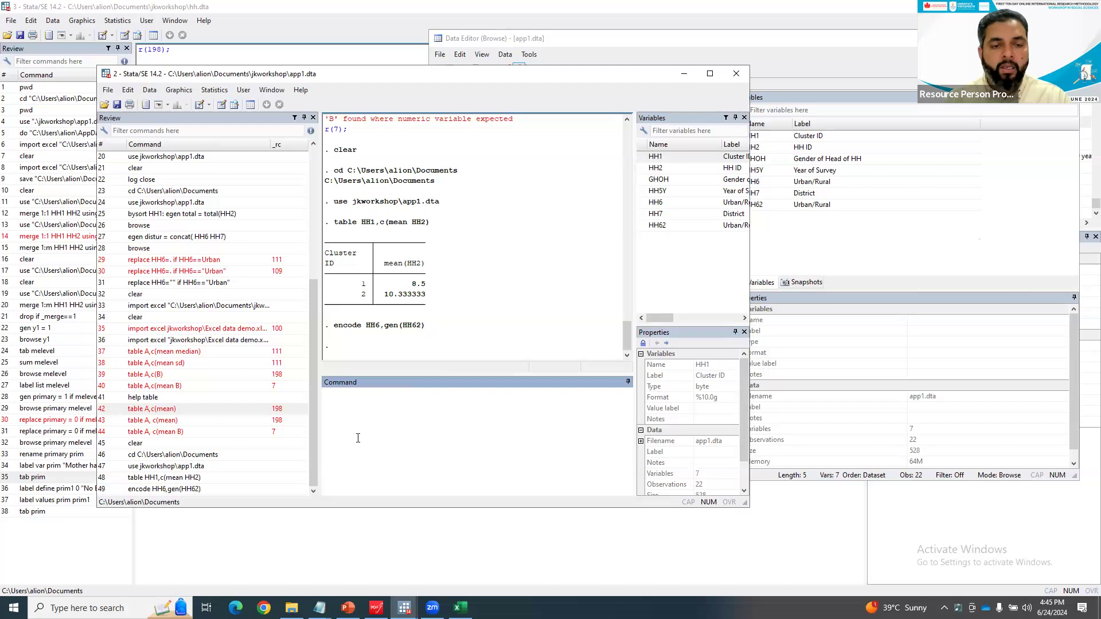
- Browse HH6 and HH62 together in app1.dta, comparing their stored values for Urban and Rural rows and checking HH62's properties
type("browse HH6")
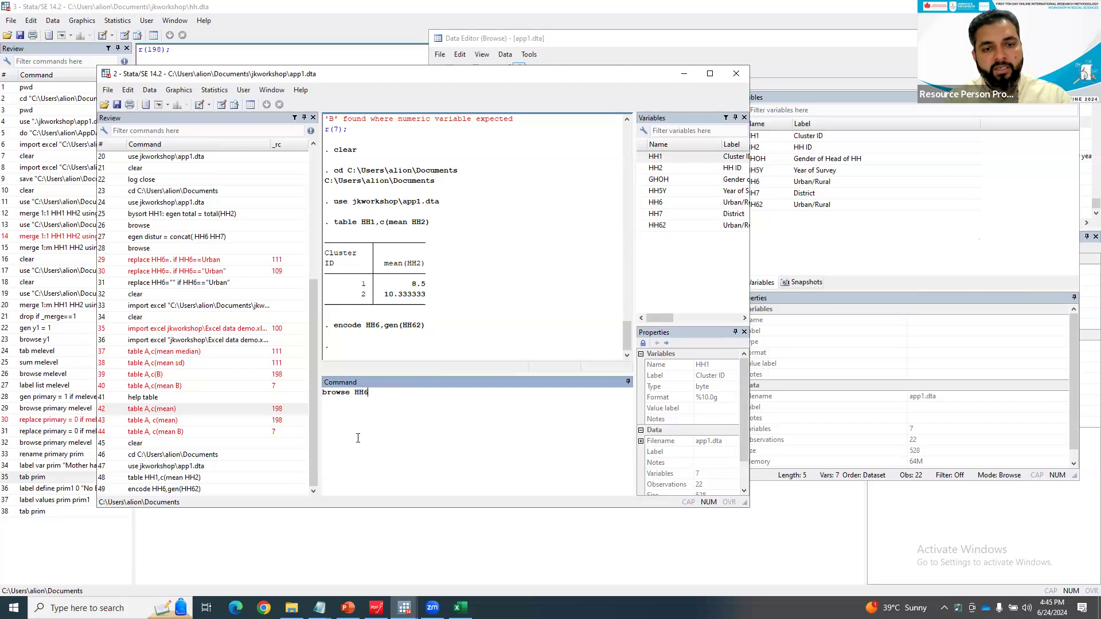
type(" HH62")
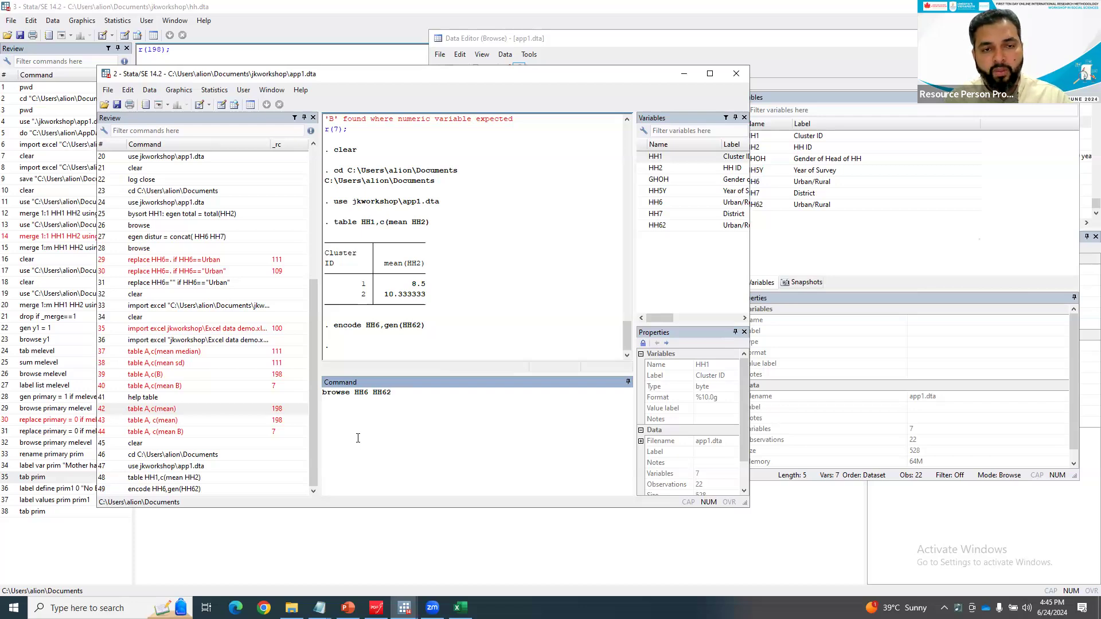
key("Return")
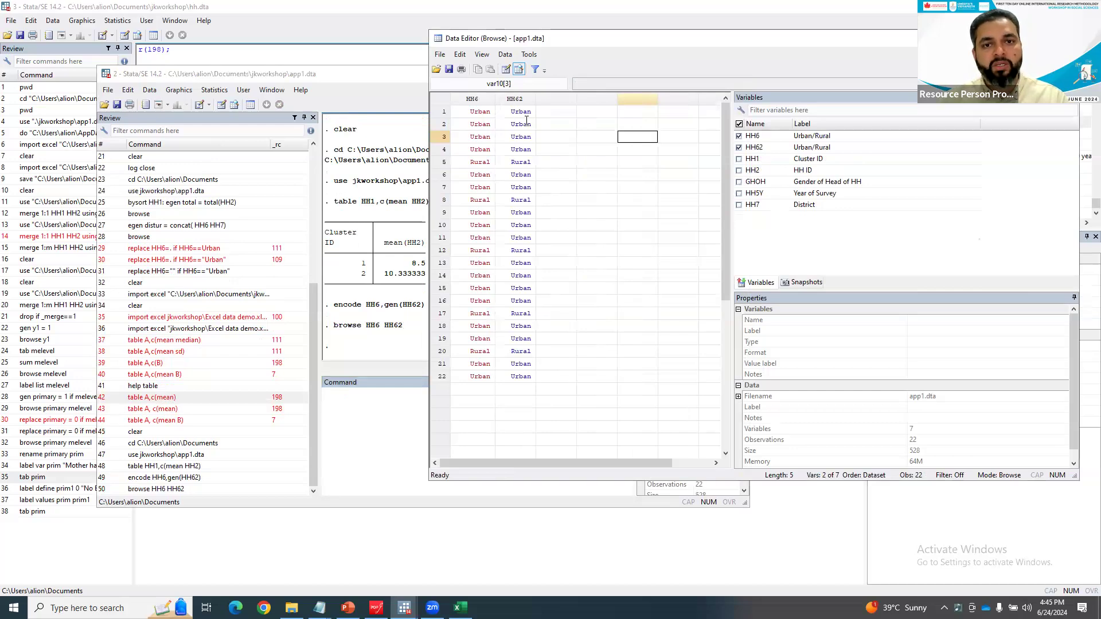
left_click(484, 113)
left_click(530, 113)
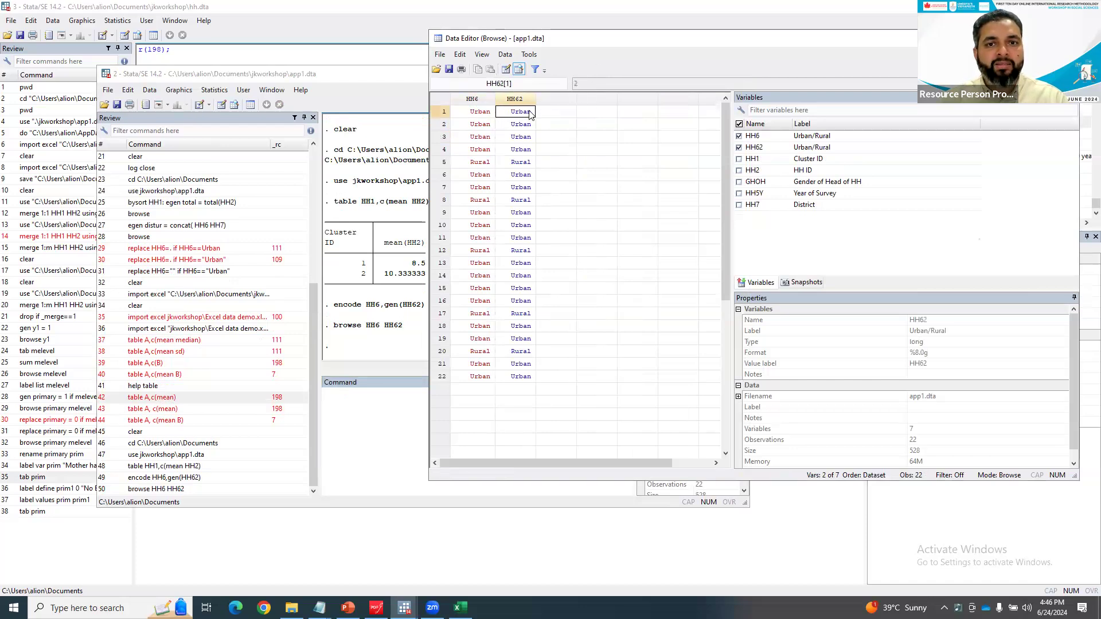
left_click(528, 163)
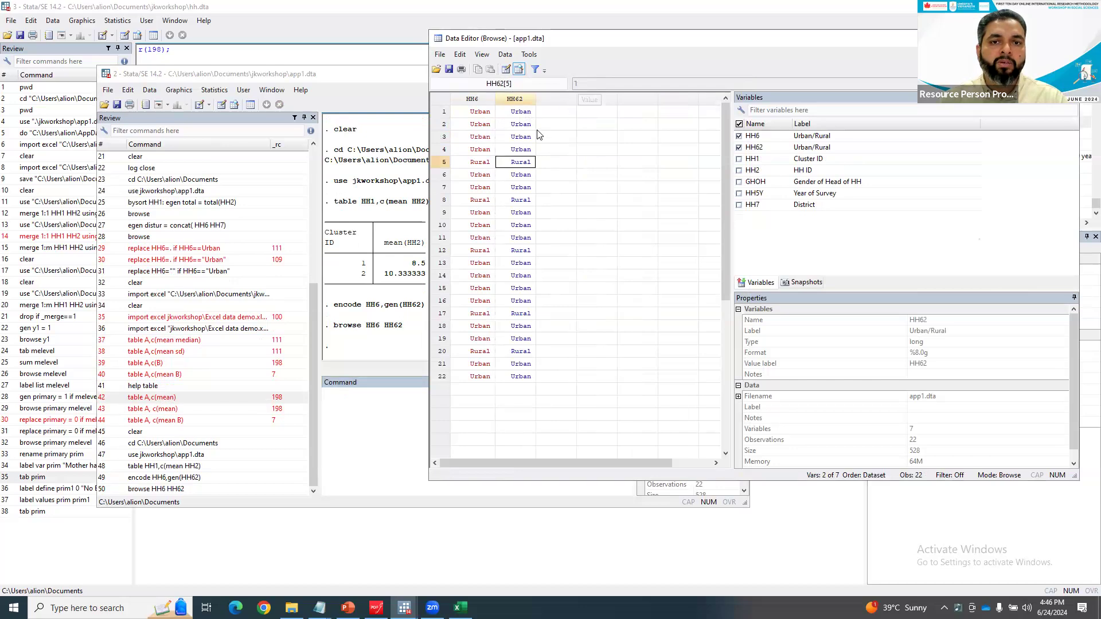
left_click(528, 113)
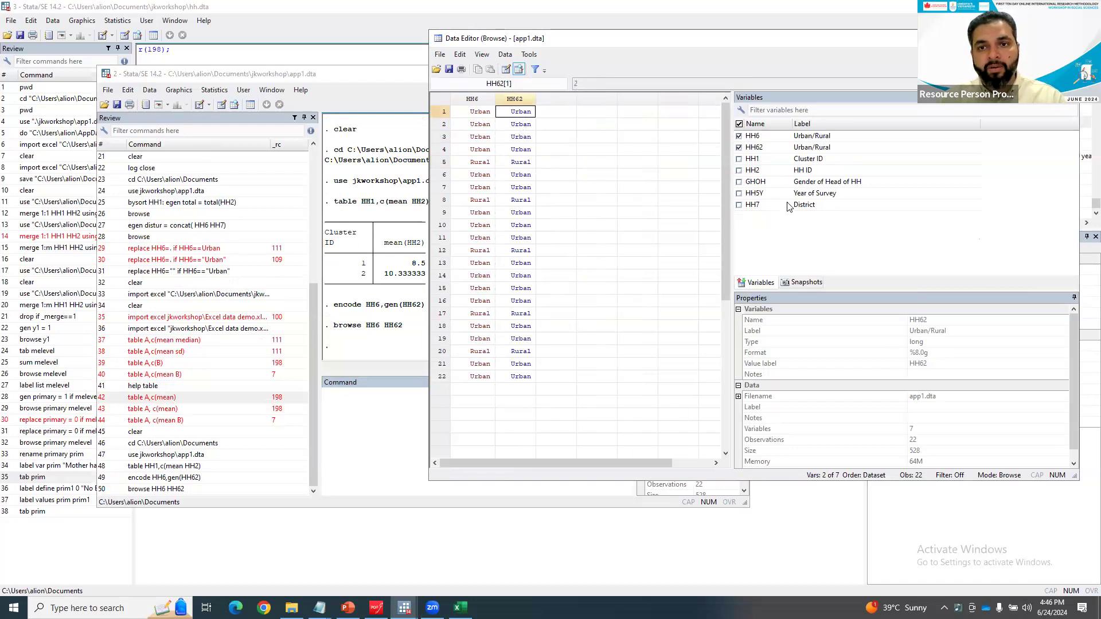
left_click(819, 148)
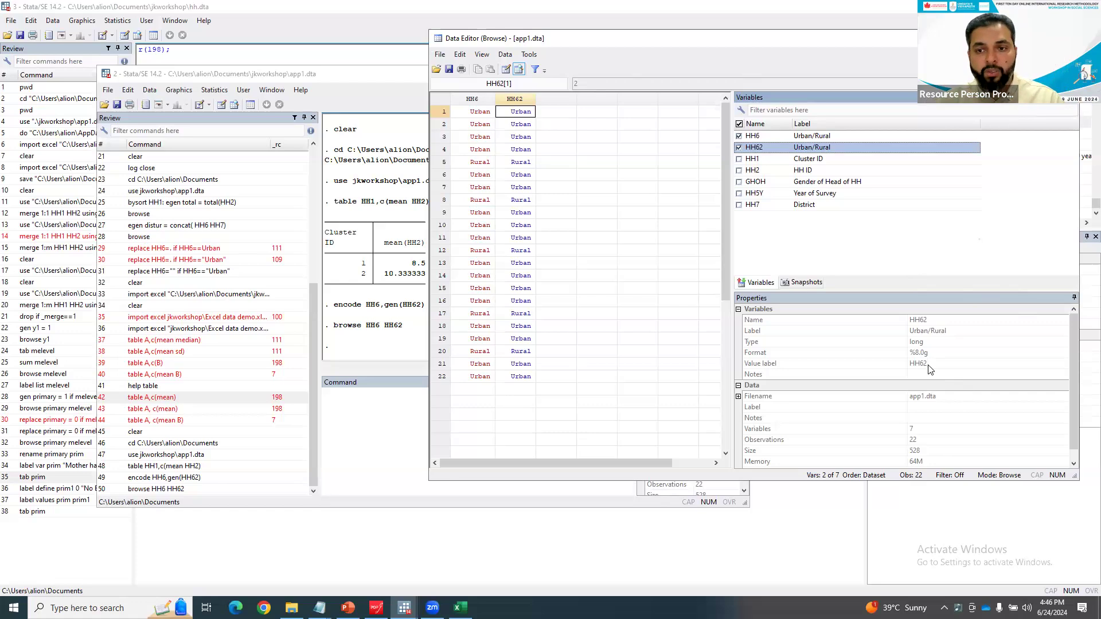
- List the value label HH62 and compare its codes with the stored value of a Rural observation in the Data Editor
left_click(389, 403)
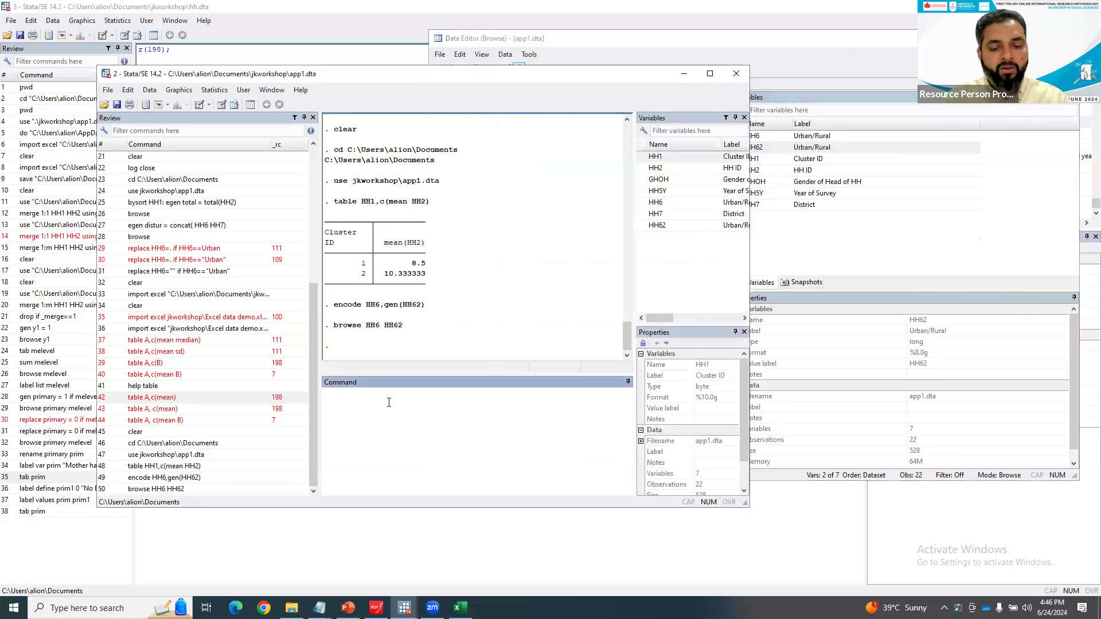
type("label list HH62")
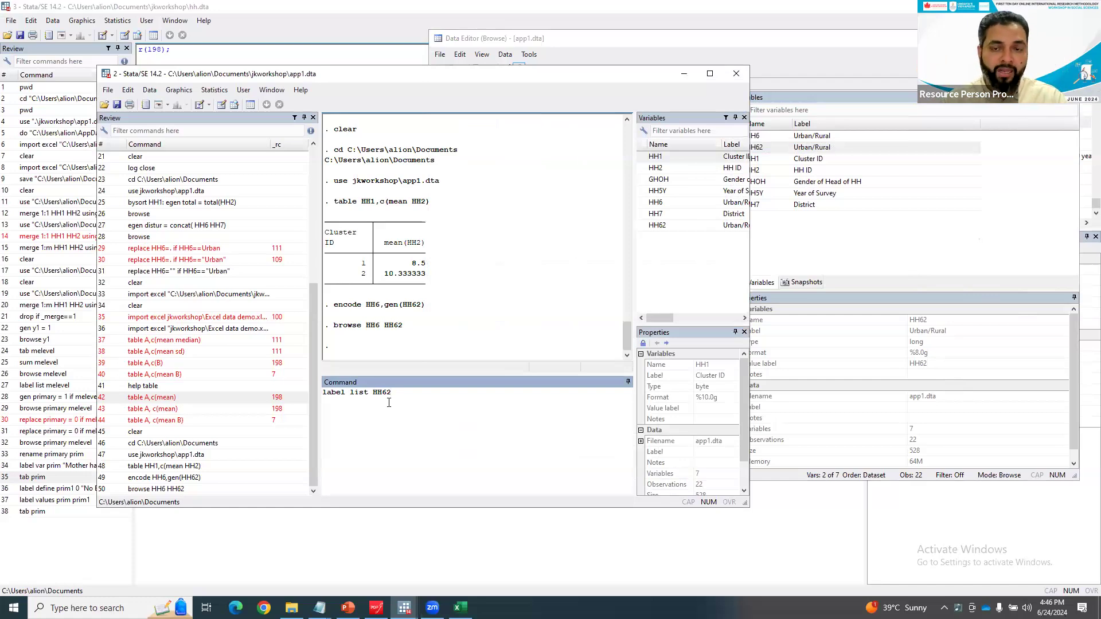
key("Return")
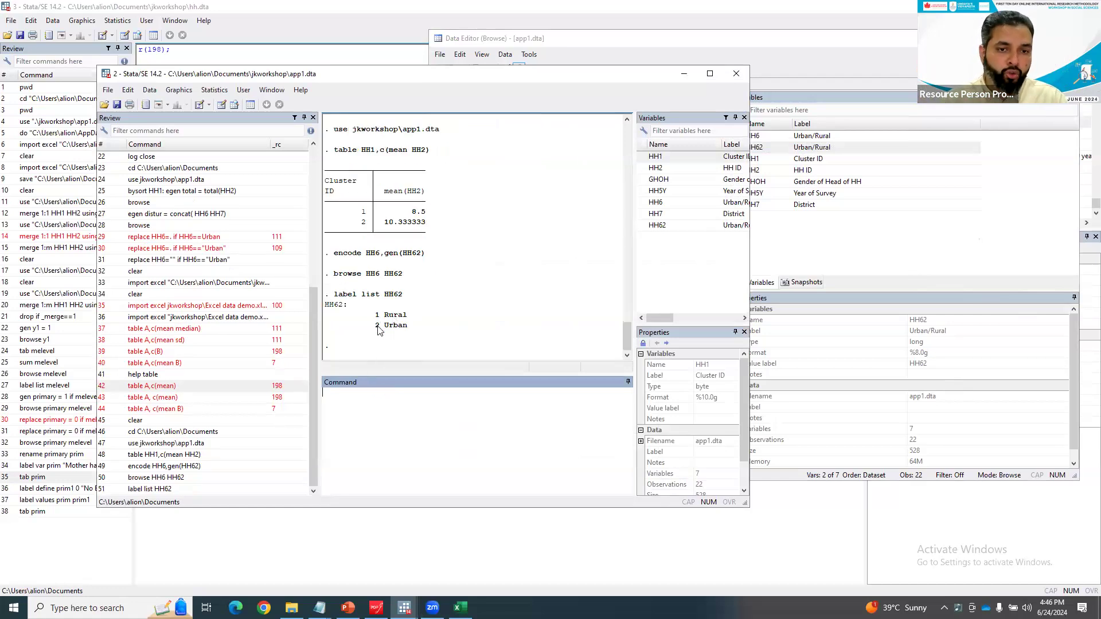
left_click_drag(568, 80, 604, 258)
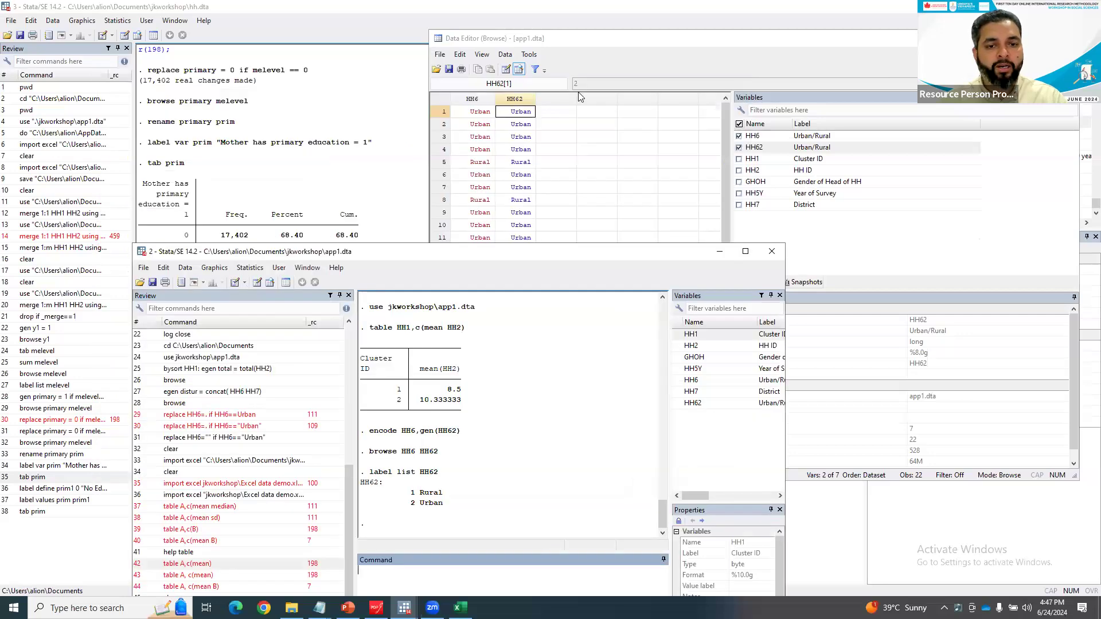
left_click(522, 201)
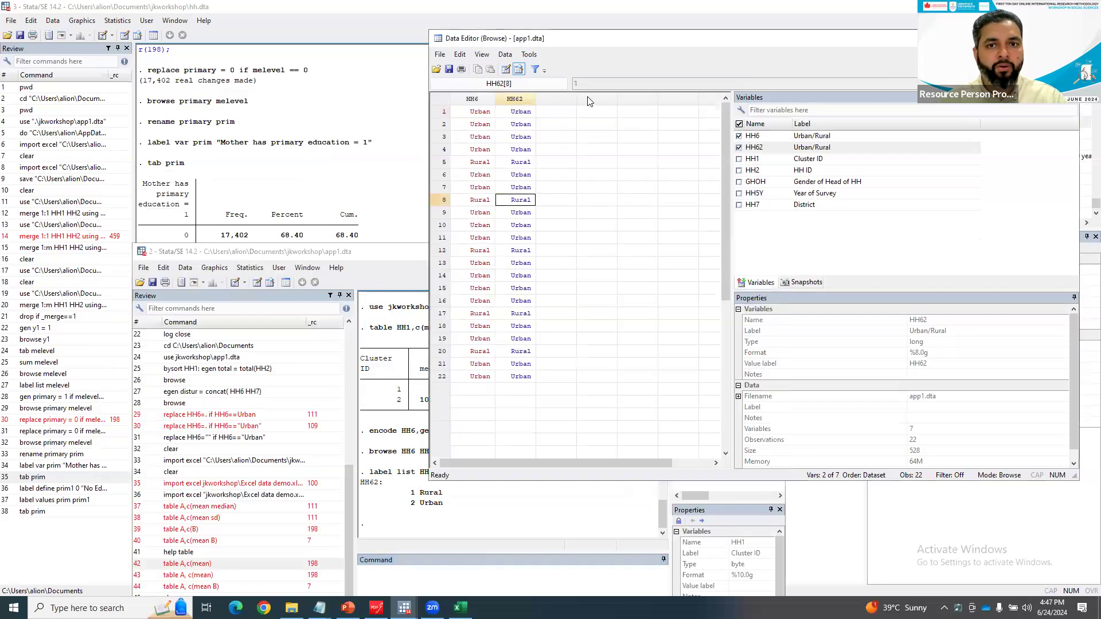
- Switch to the PowerPoint presentation and show the "Missing values in Stata" slide
left_click_drag(306, 253, 277, 115)
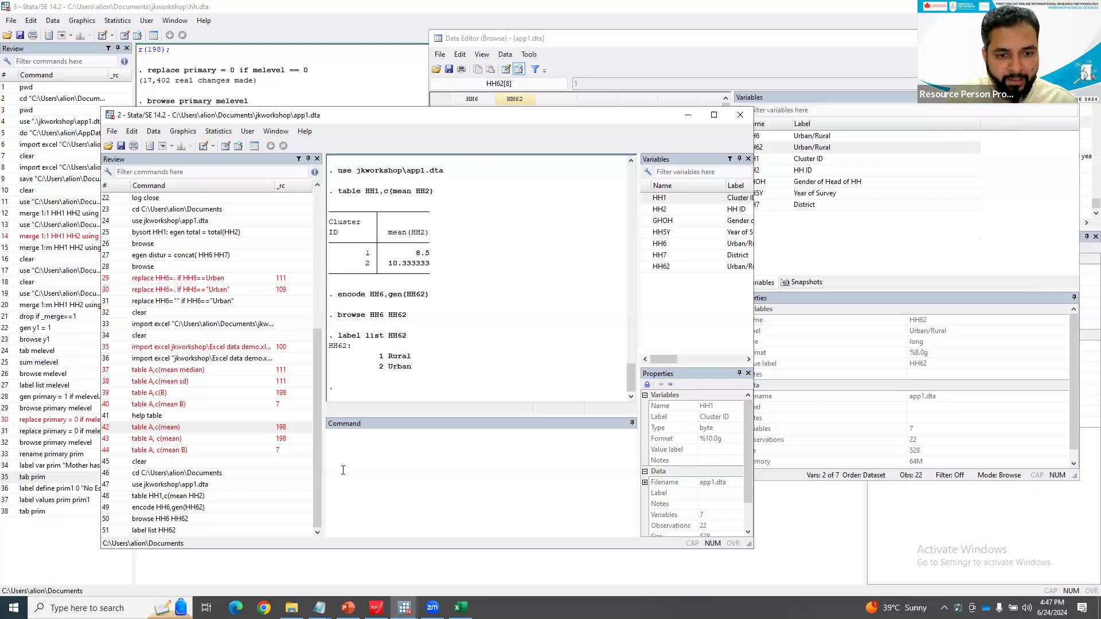
left_click(349, 608)
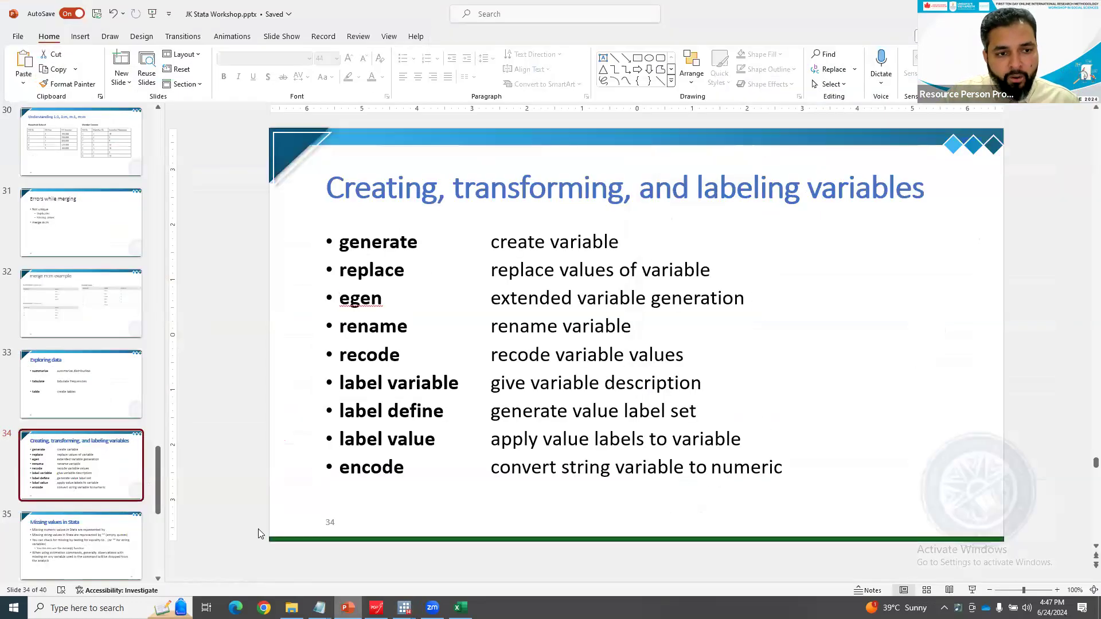
left_click(71, 533)
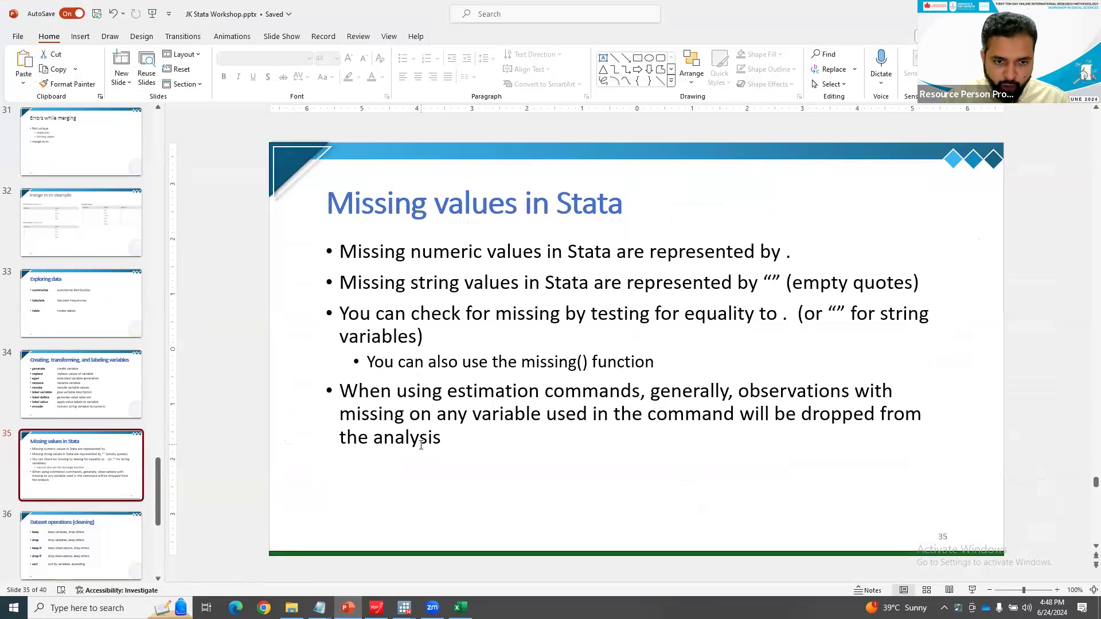
- Return to the Stata instance holding hh.dta and tabulate the variable y1
mouse_move(404, 608)
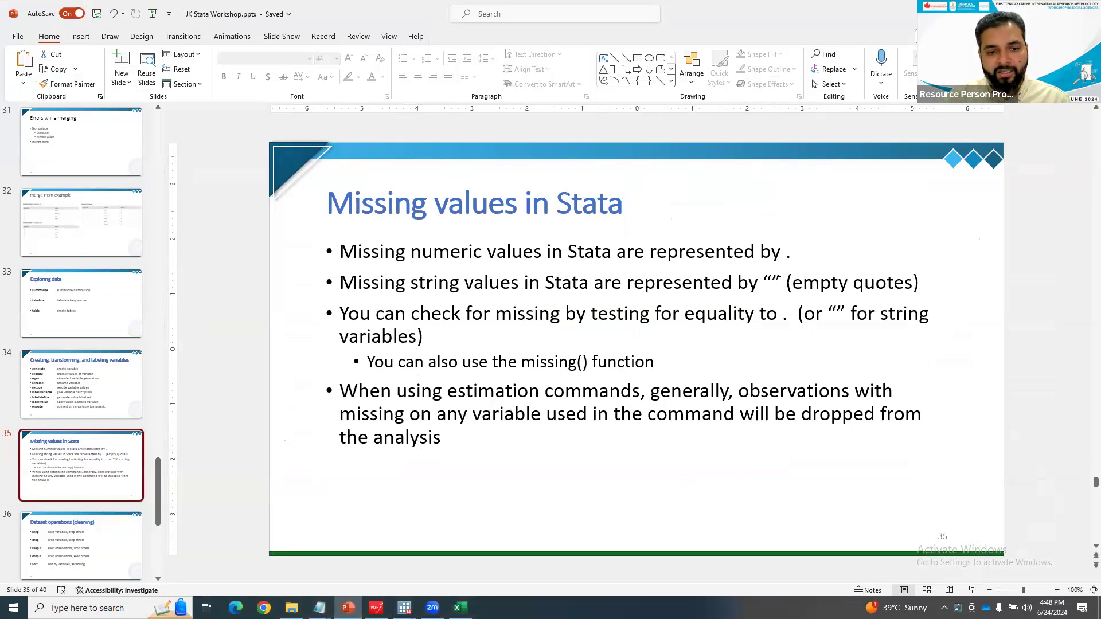
left_click(405, 608)
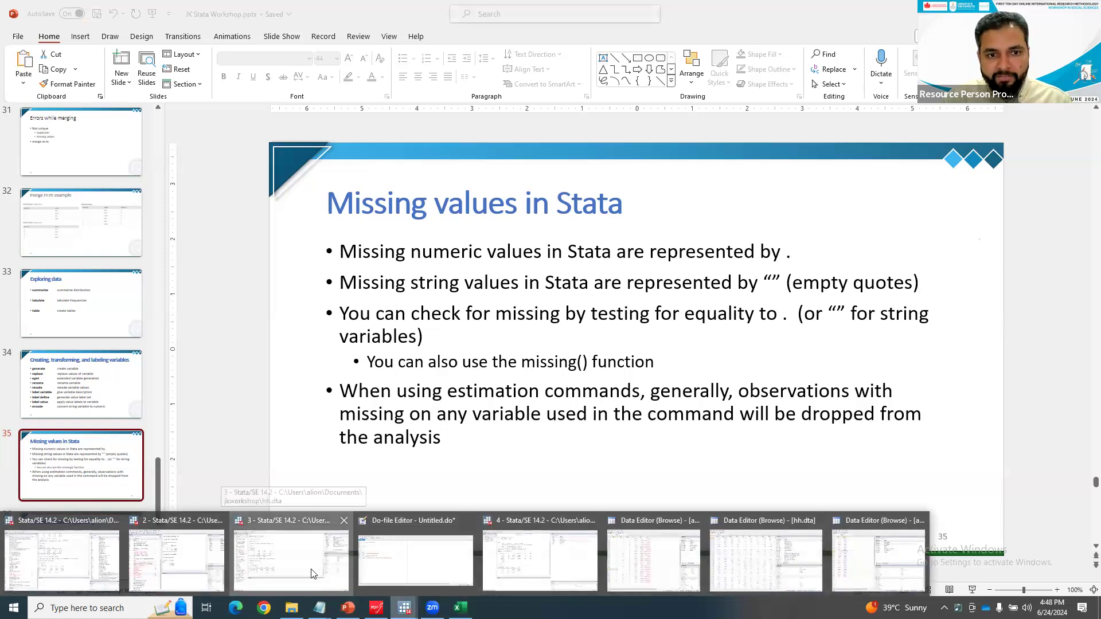
left_click(312, 573)
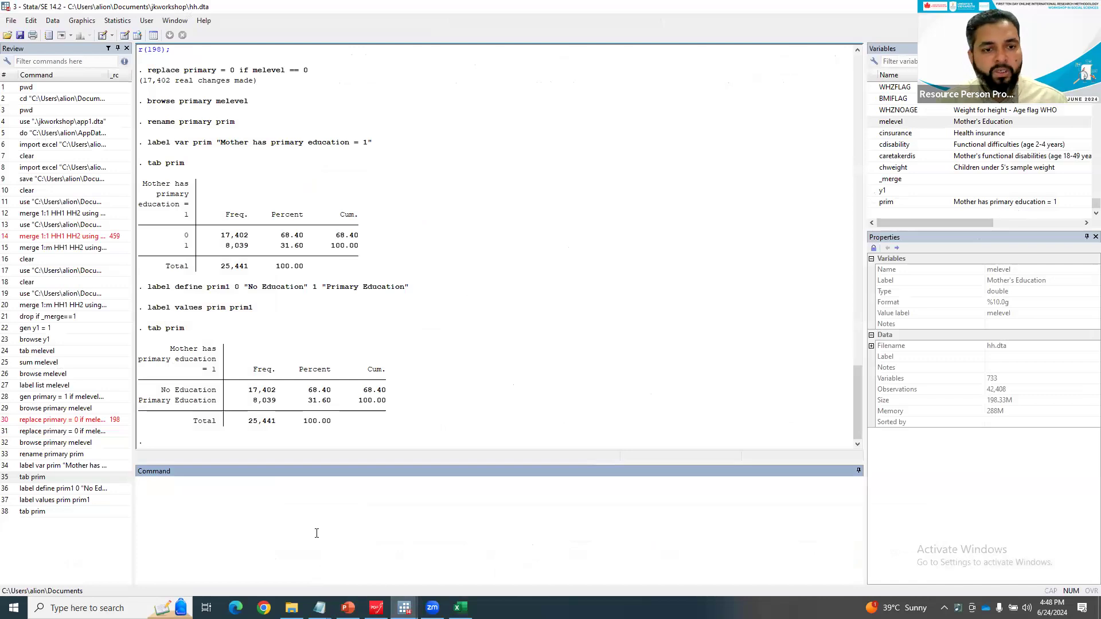
type("tab y1")
key("Return")
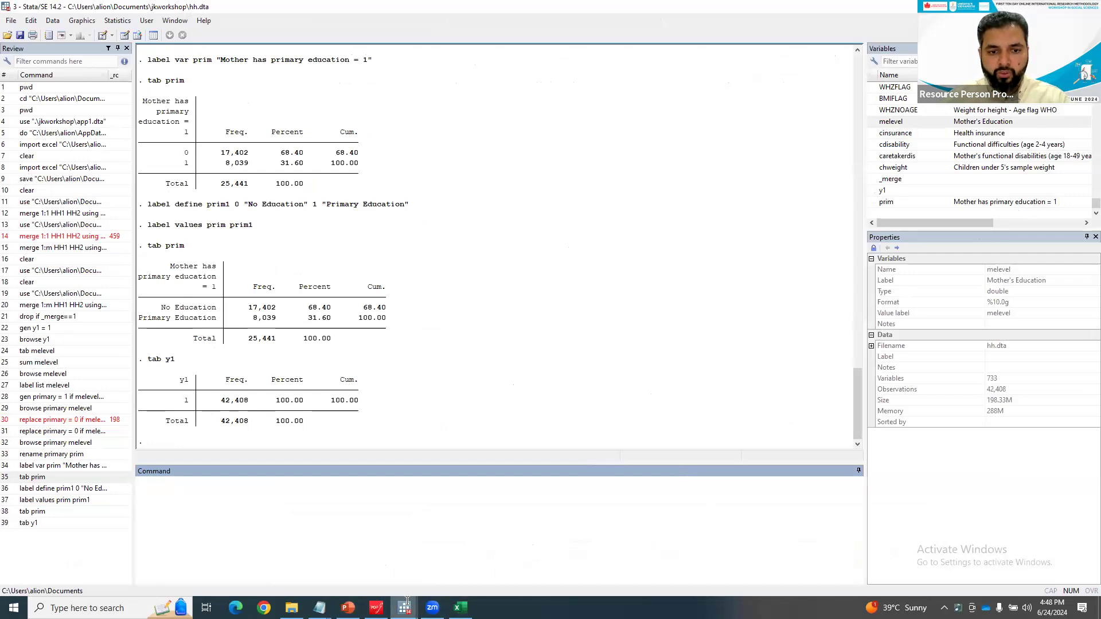
- Switch to the Stata instance holding app1.dta and bring up its Data Editor with HH6 and HH62
mouse_move(404, 608)
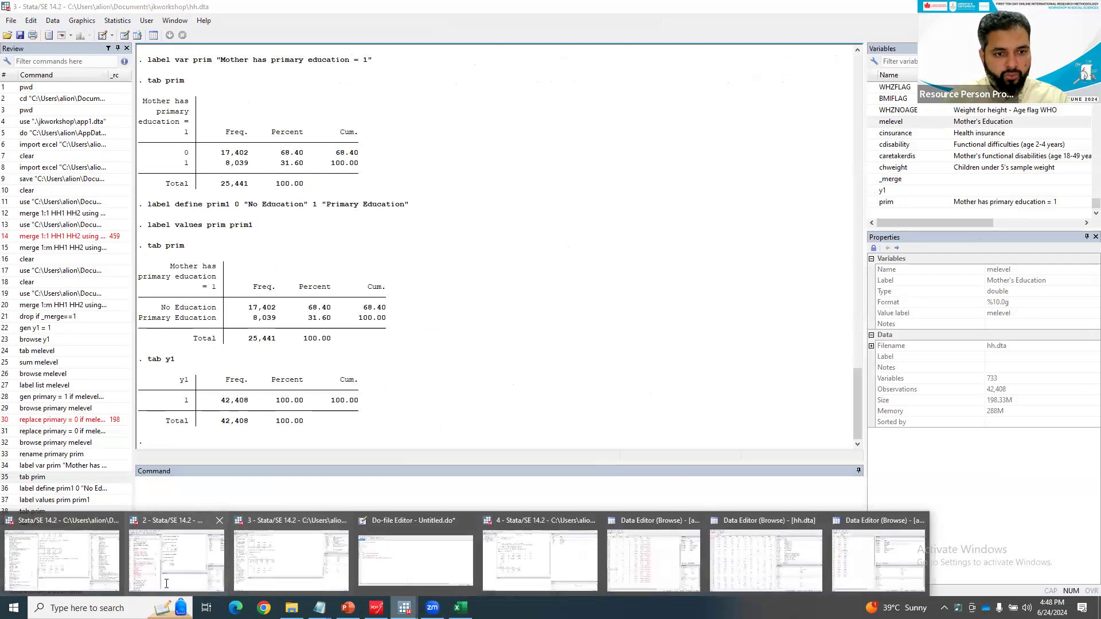
left_click(62, 561)
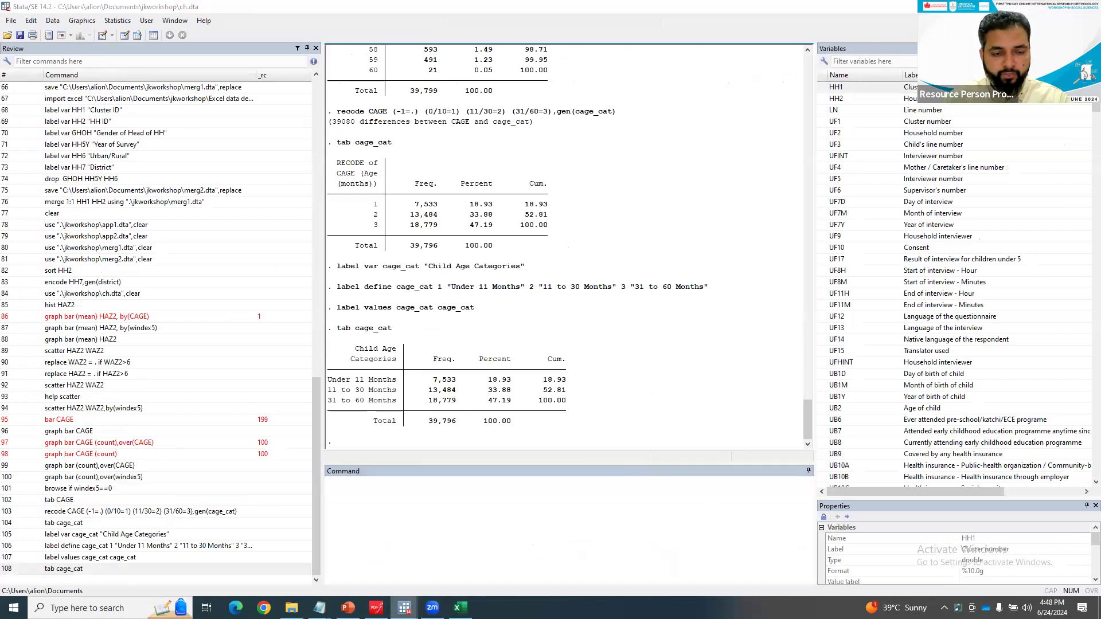
mouse_move(404, 607)
left_click(222, 558)
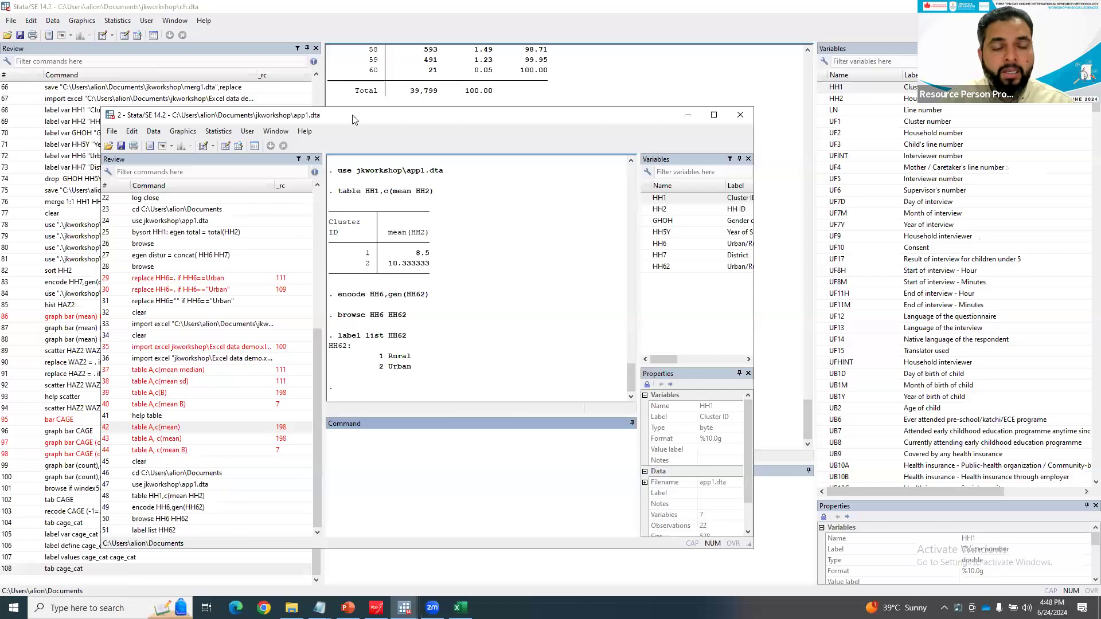
left_click(241, 149)
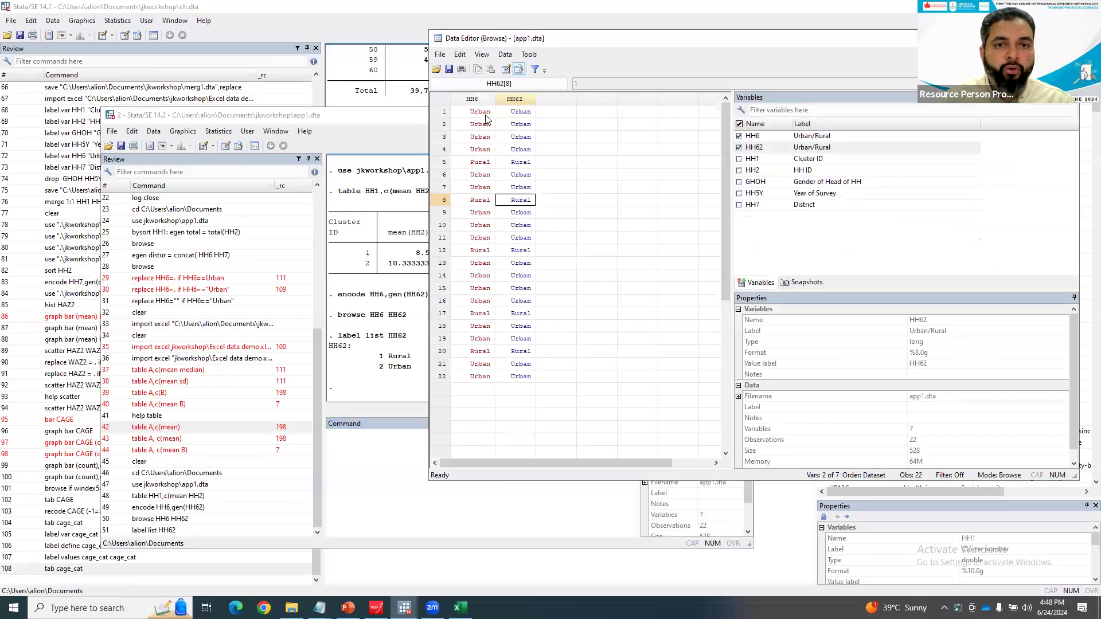
- Arrange the app1.dta Stata window and its Data Editor side by side, leaving the command line ready for input
left_click_drag(390, 118, 319, 101)
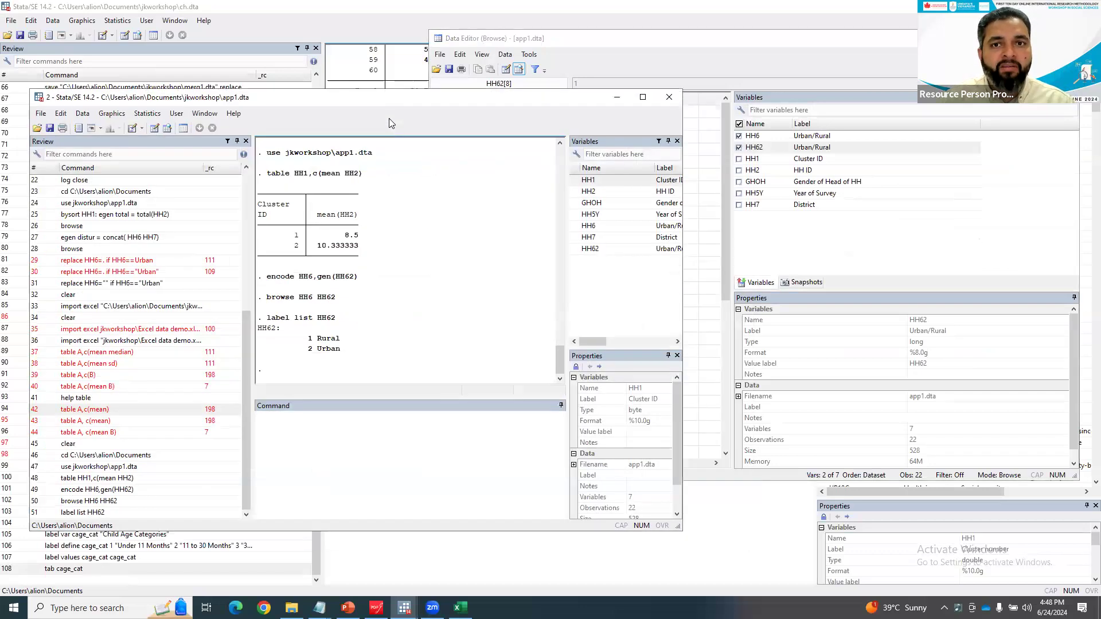
left_click(658, 51)
key("super+Right")
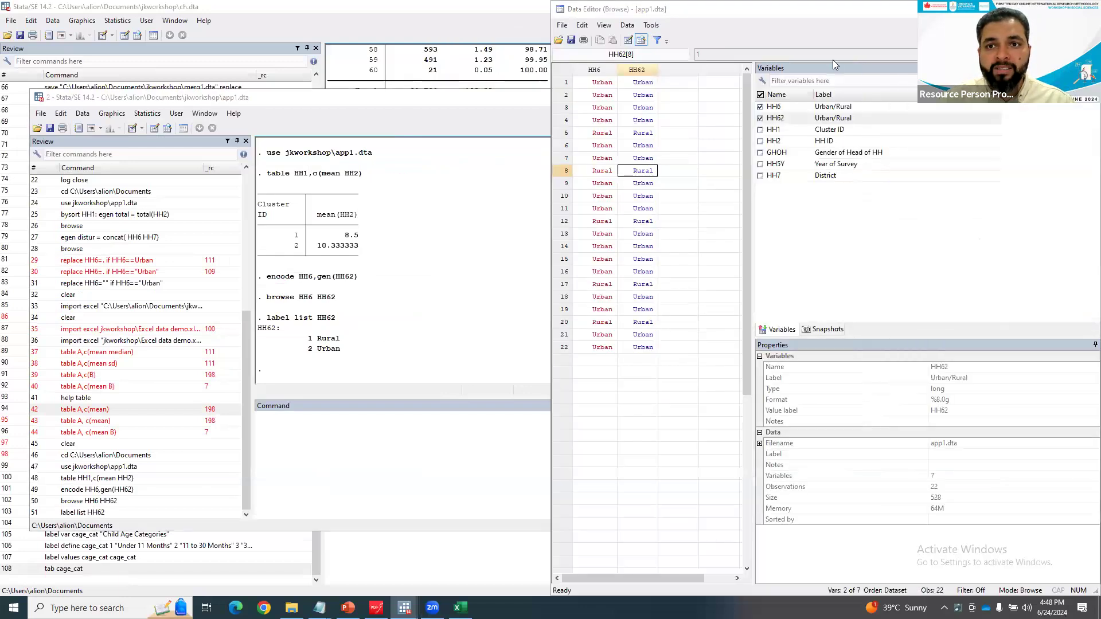
left_click(736, 25)
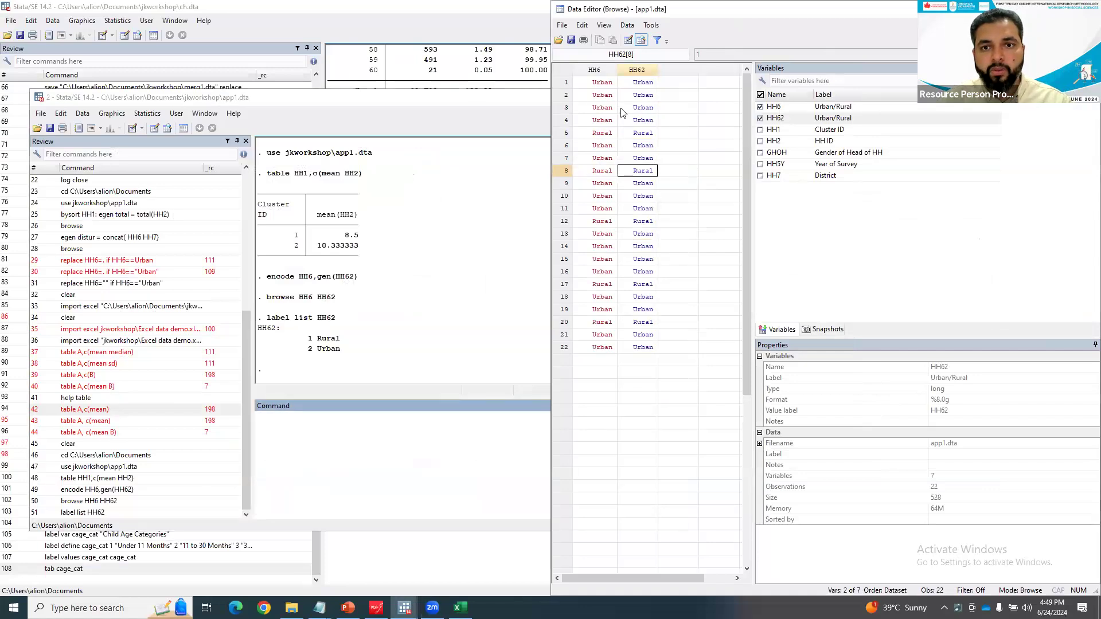
left_click_drag(621, 108, 735, 108)
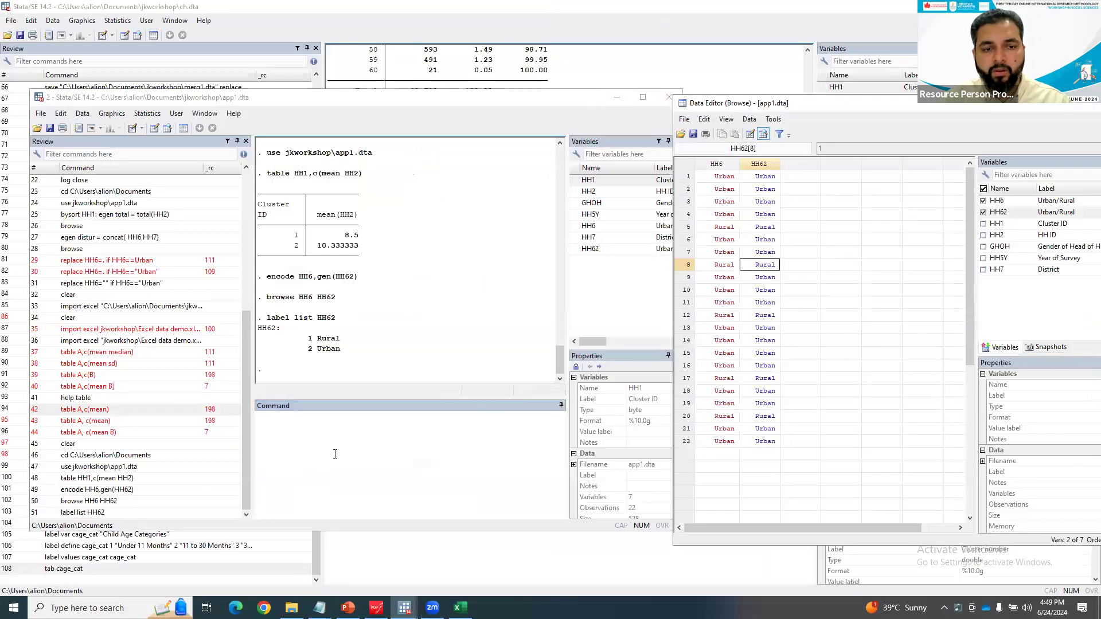
left_click(411, 462)
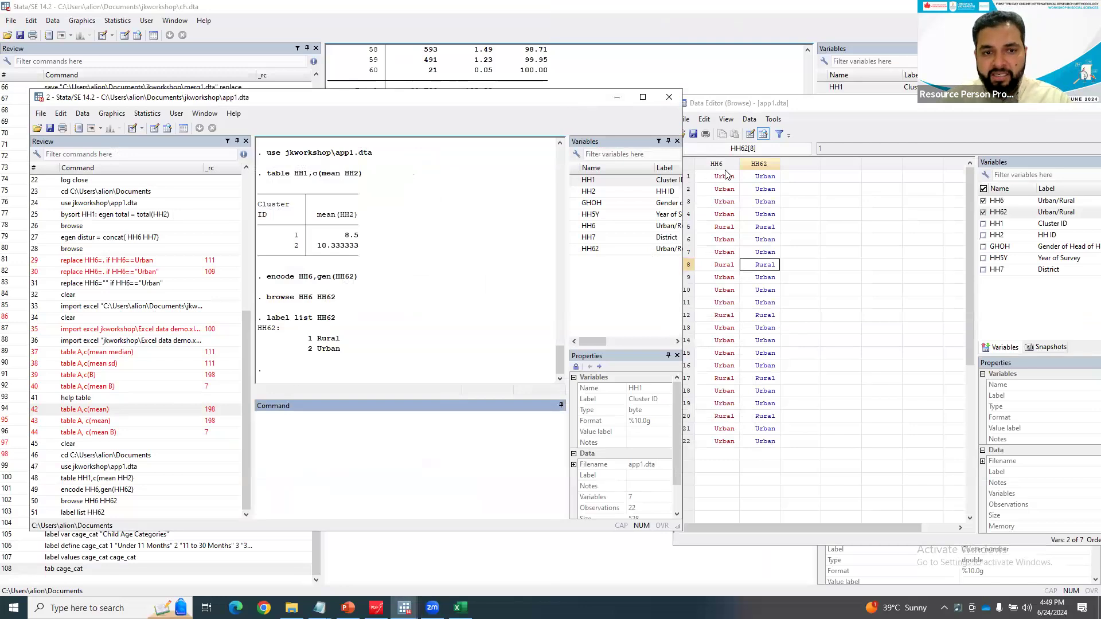
- Try to replace HH6 with numeric missing (.) for observations where HH6 equals "Urban"
type("replace ")
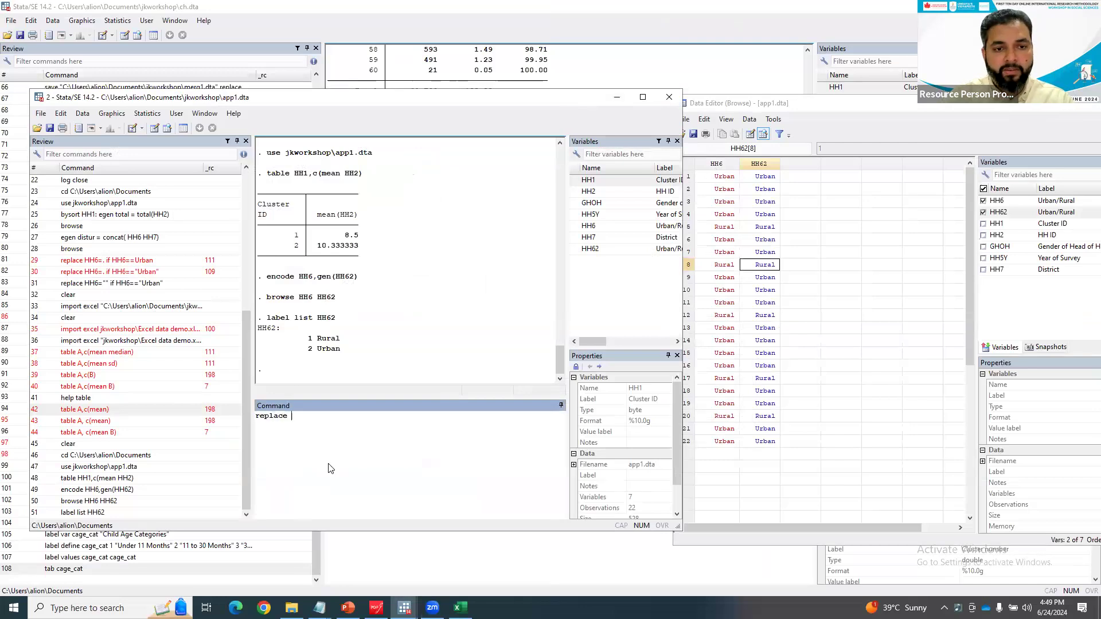
type("HH6 ")
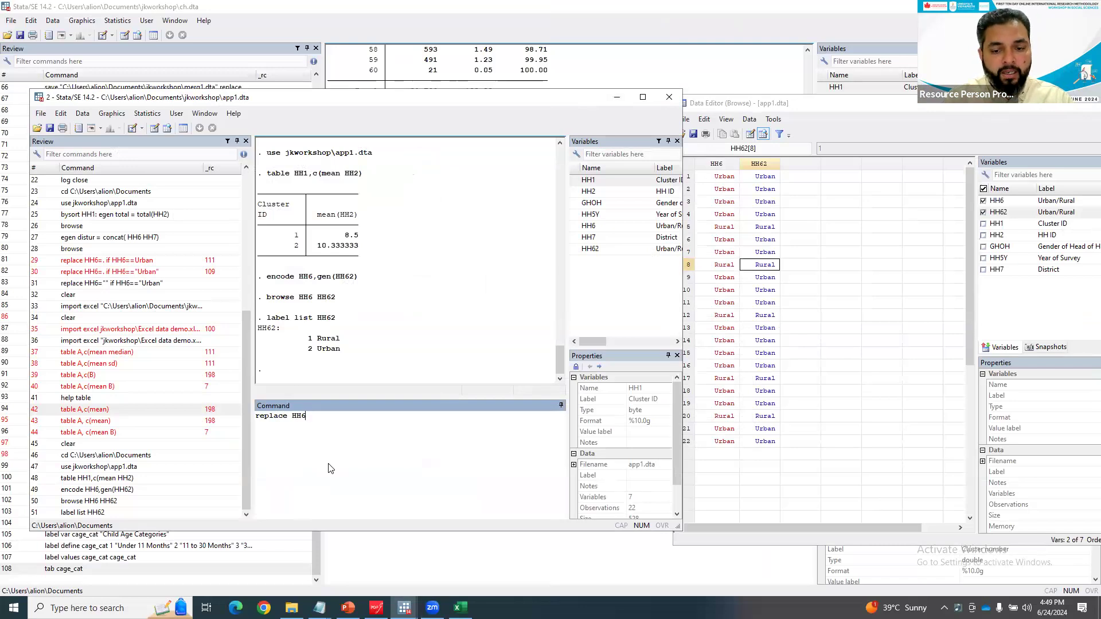
type("=")
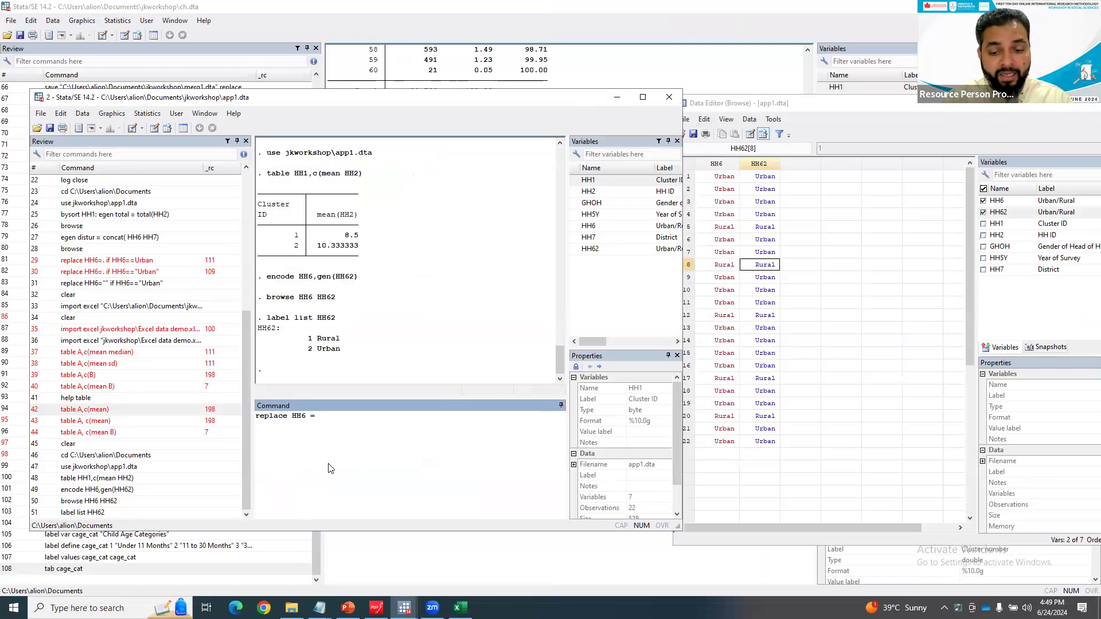
type(" \"\"")
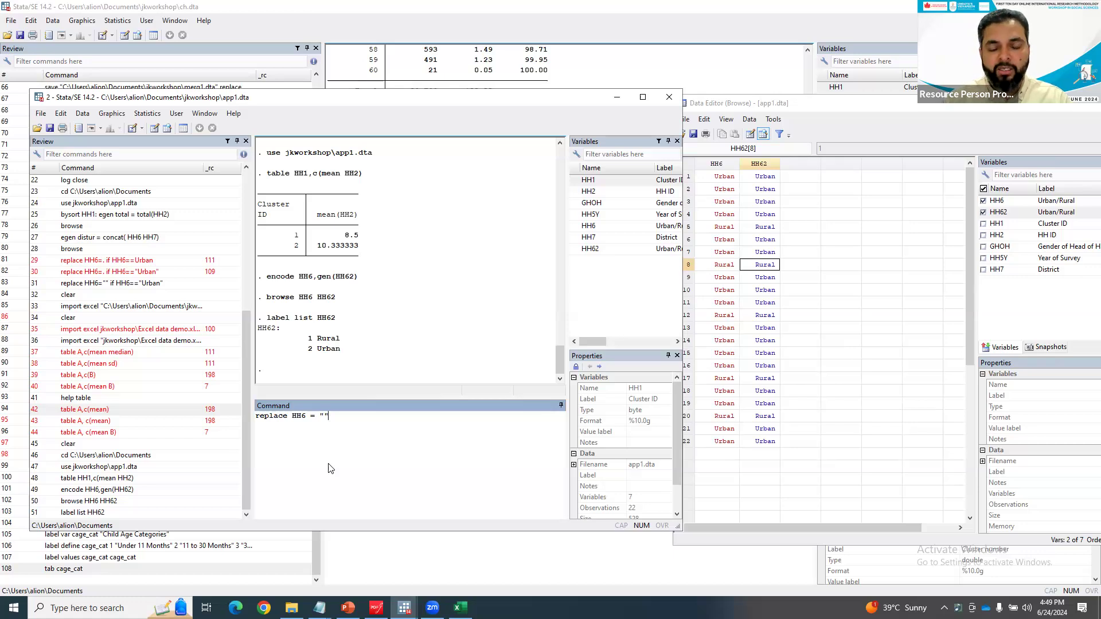
key("BackSpace")
key("BackSpace")
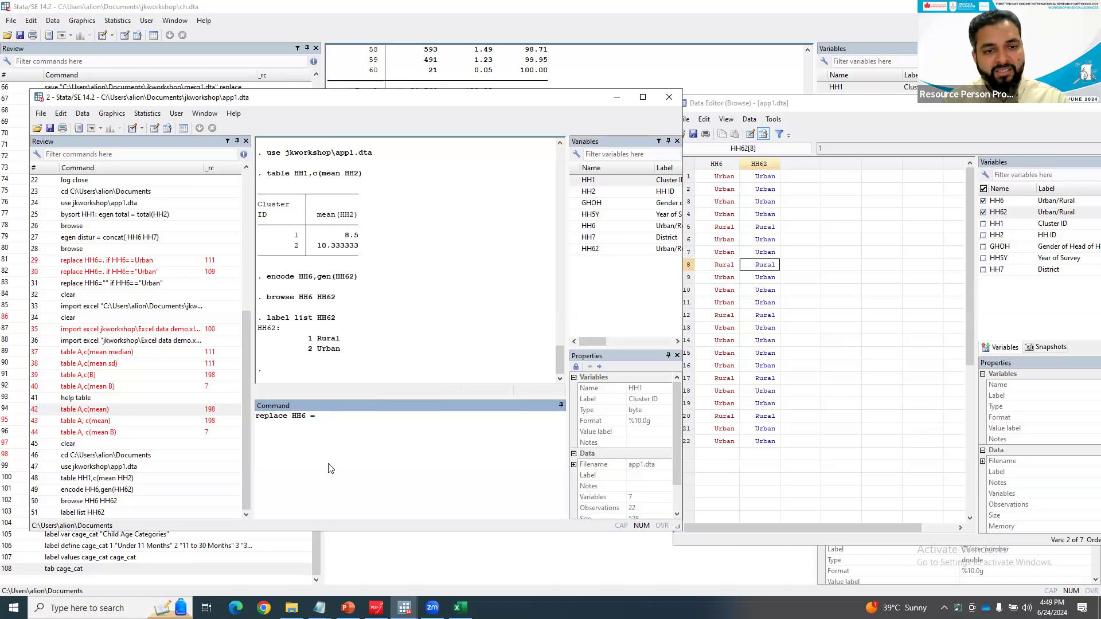
type("if HH6")
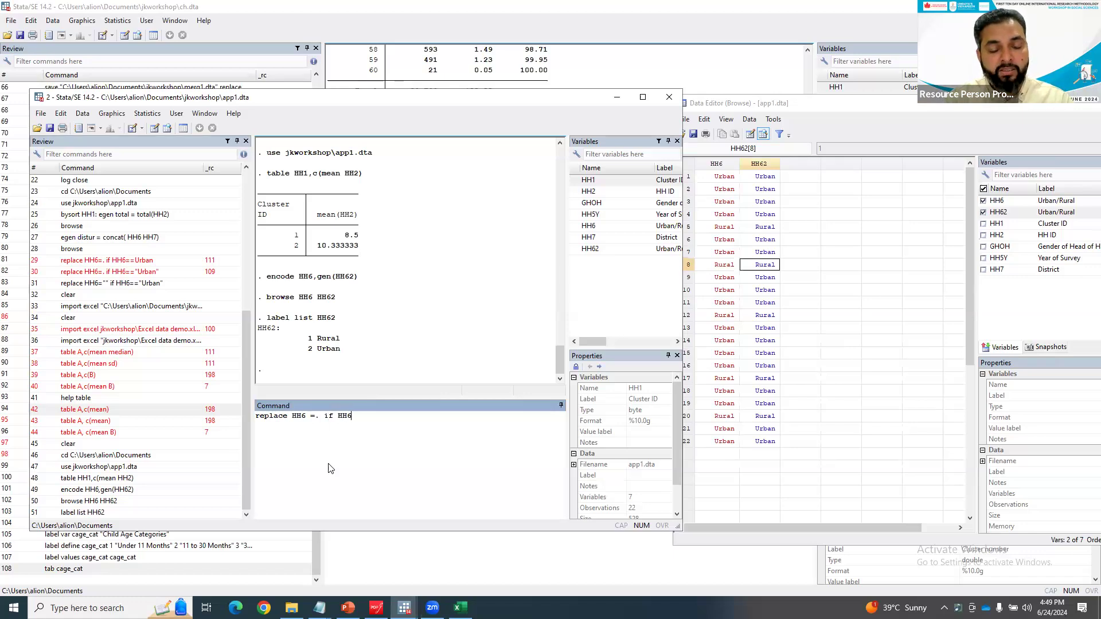
type("==")
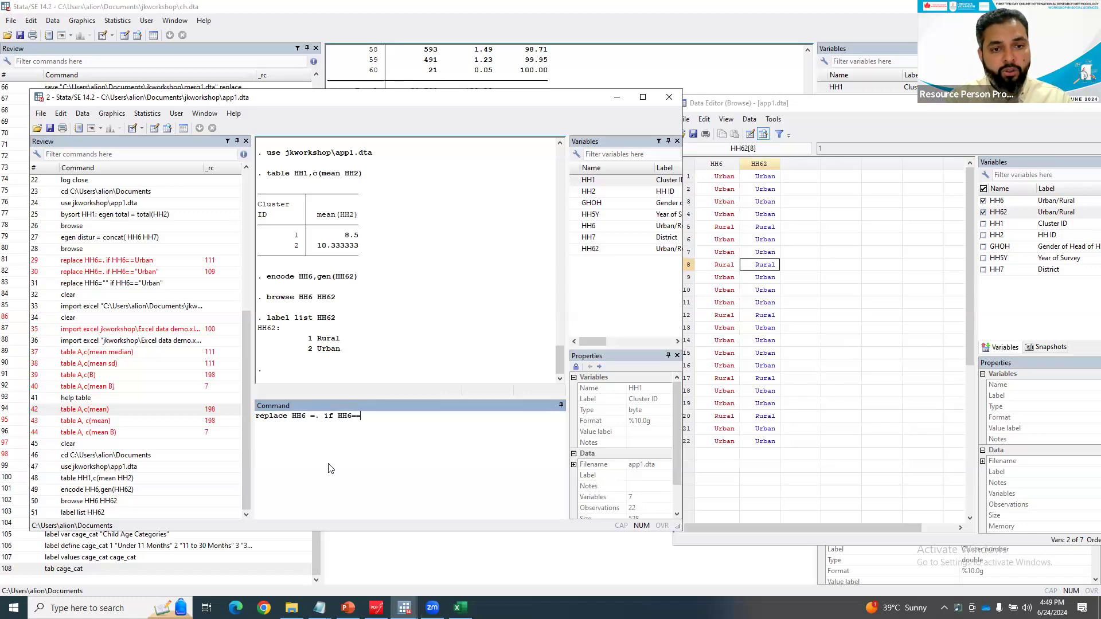
type("\"Urban")
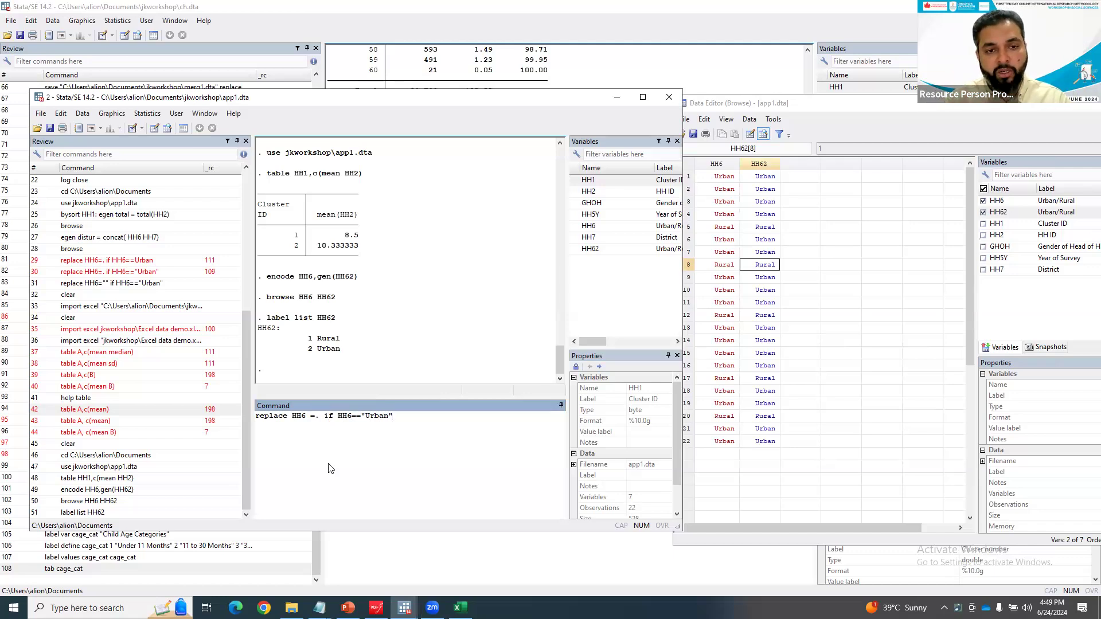
key("Return")
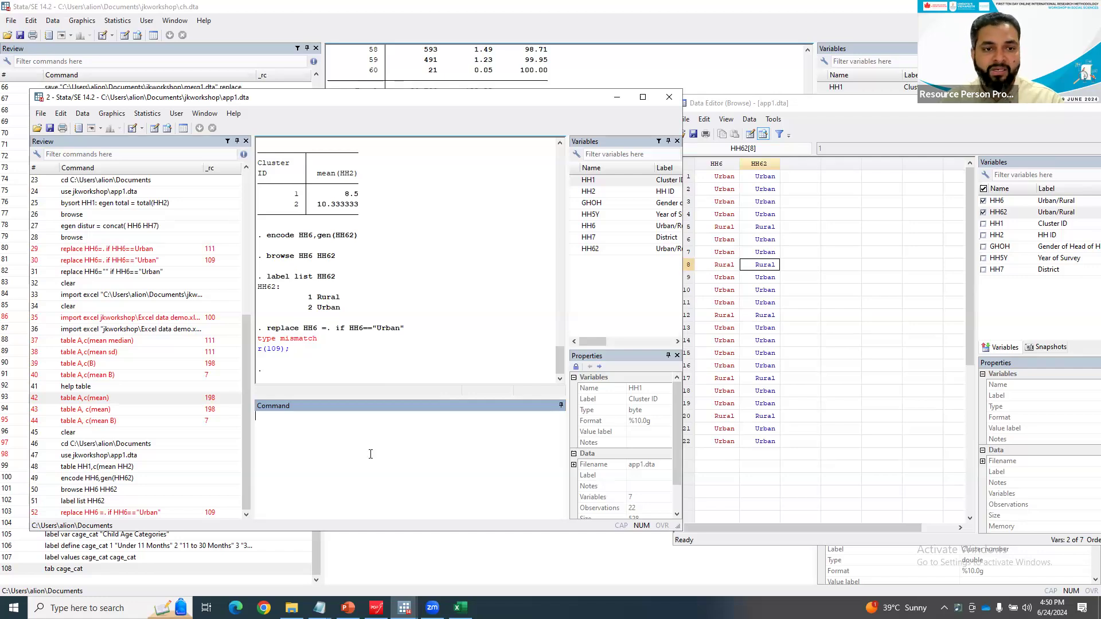
- Recall the failed replace command, change the dot to empty quotes so HH6 becomes "" where it equals "Urban", and check the Data Editor
left_click(138, 512)
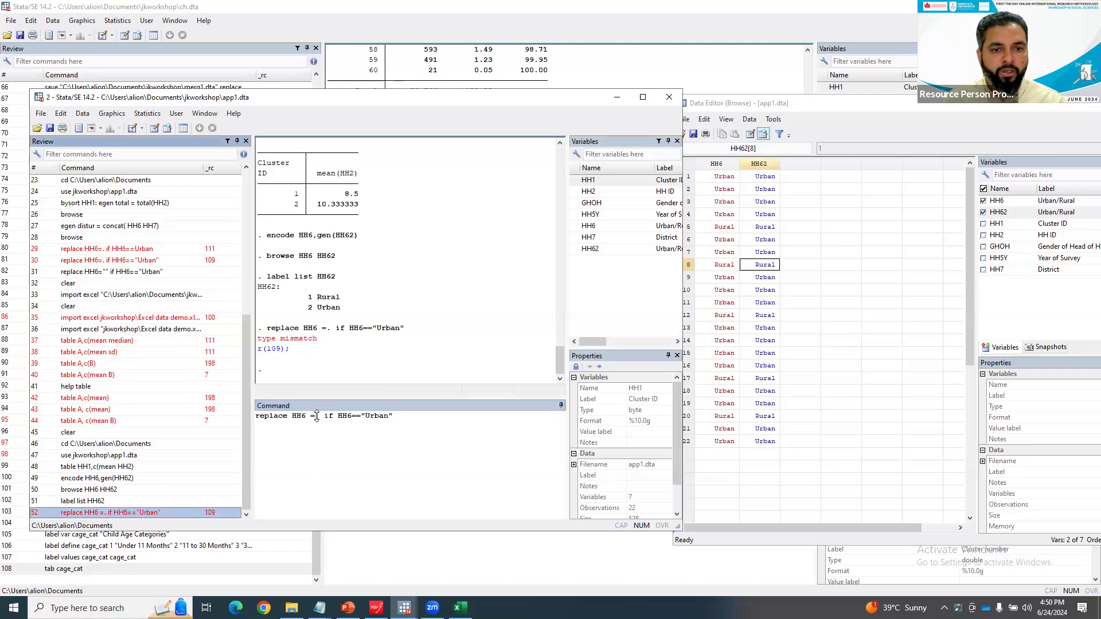
left_click(317, 416)
key("BackSpace")
type("::")
key("BackSpace")
key("BackSpace")
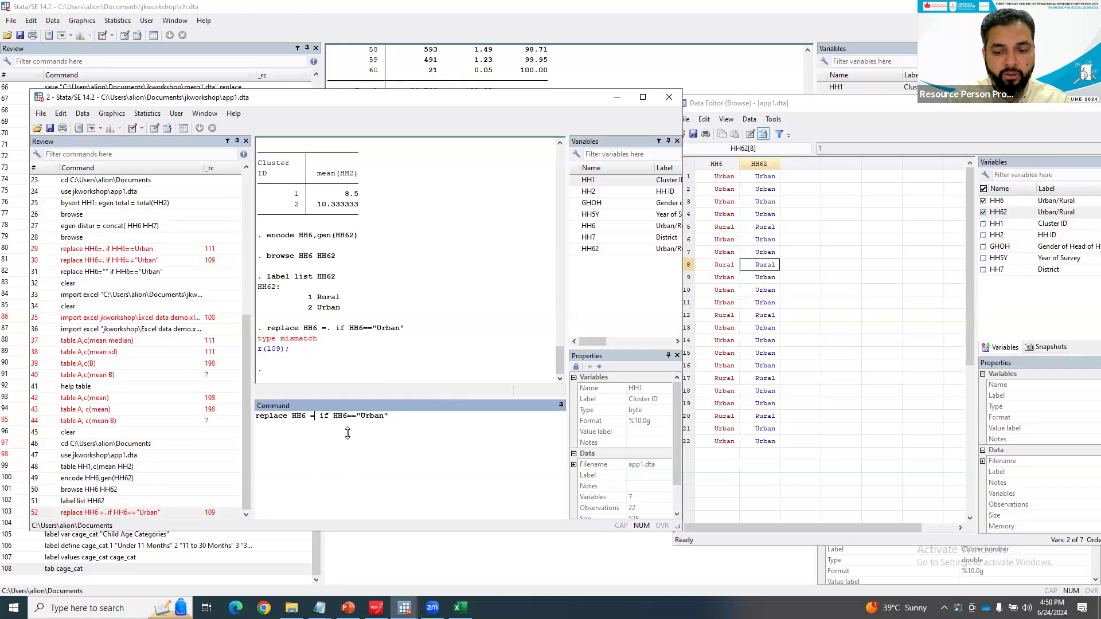
type("\"\"")
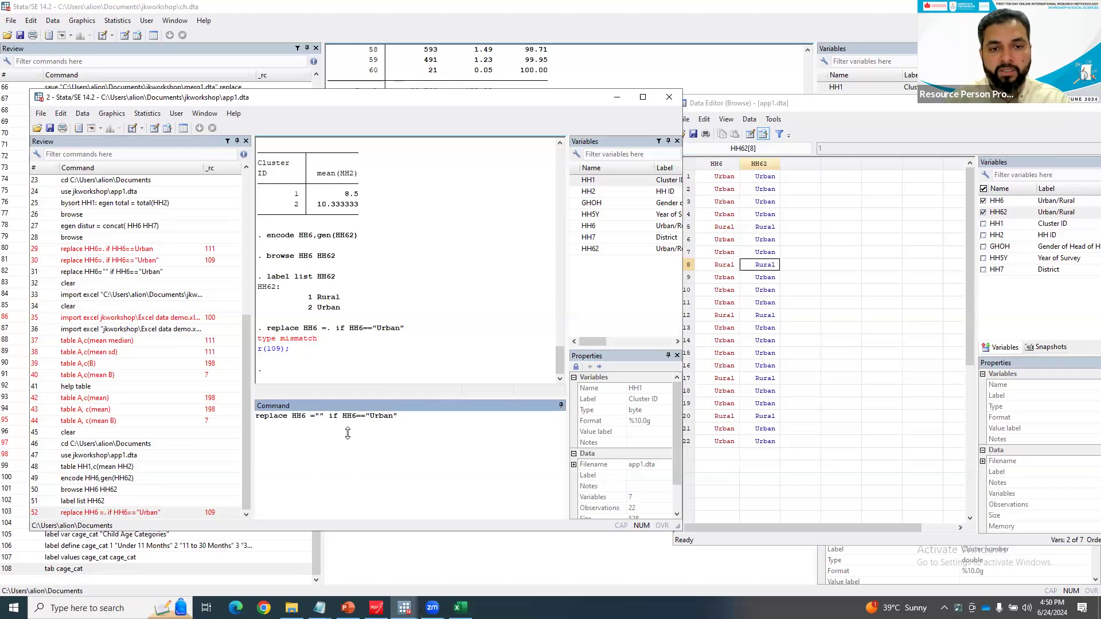
key("Return")
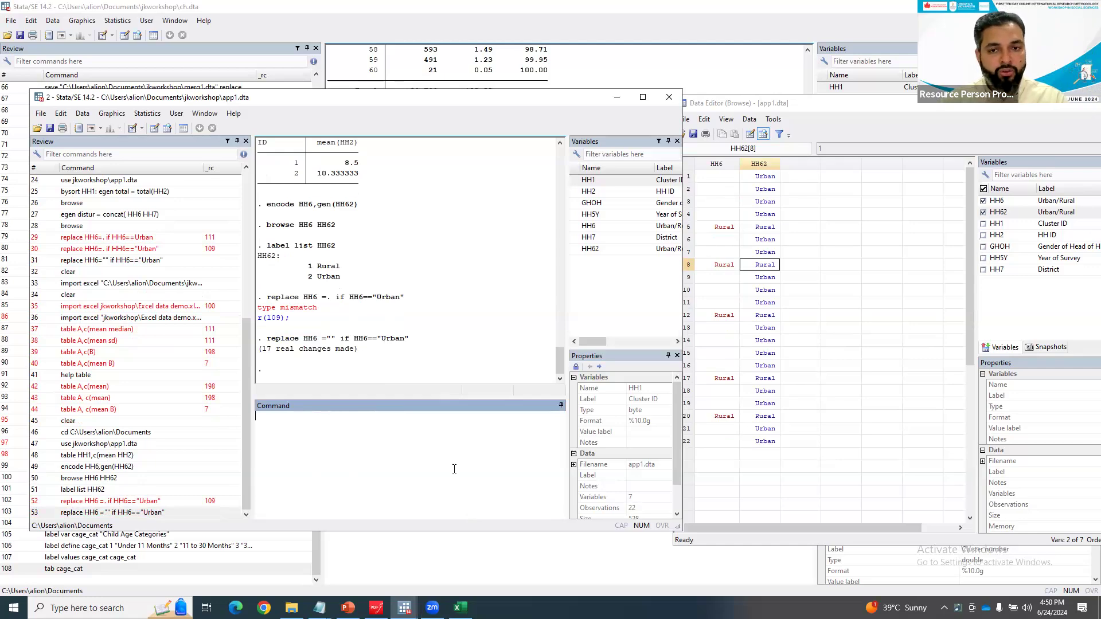
left_click(776, 175)
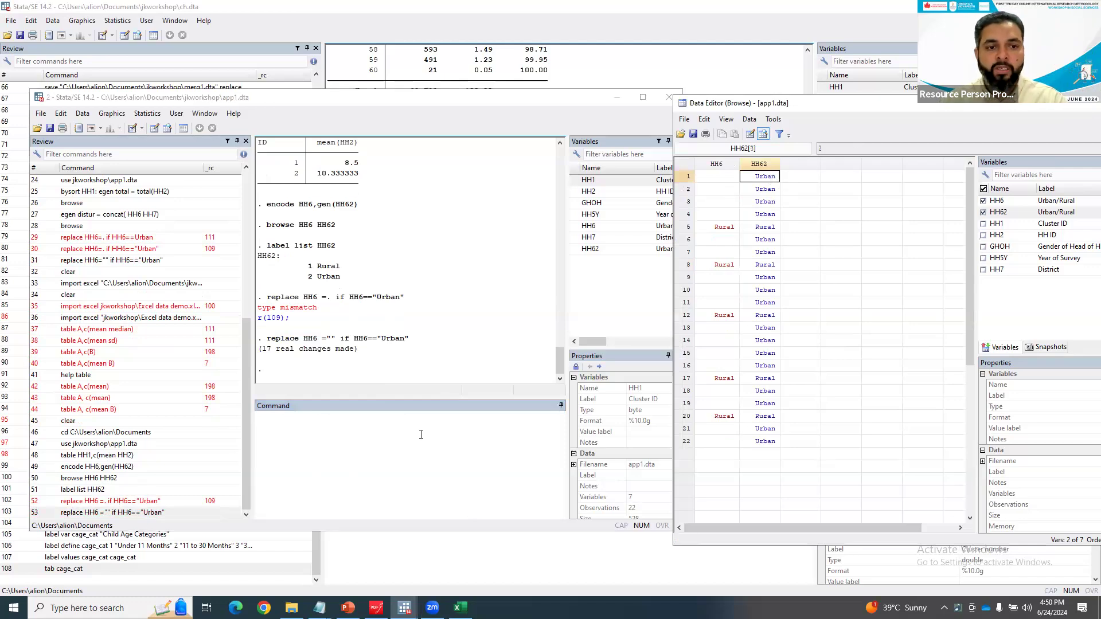
- Adapt the previous replace command to set HH62 to numeric missing (.) where HH62==2, and run it
left_click(400, 445)
left_click(172, 511)
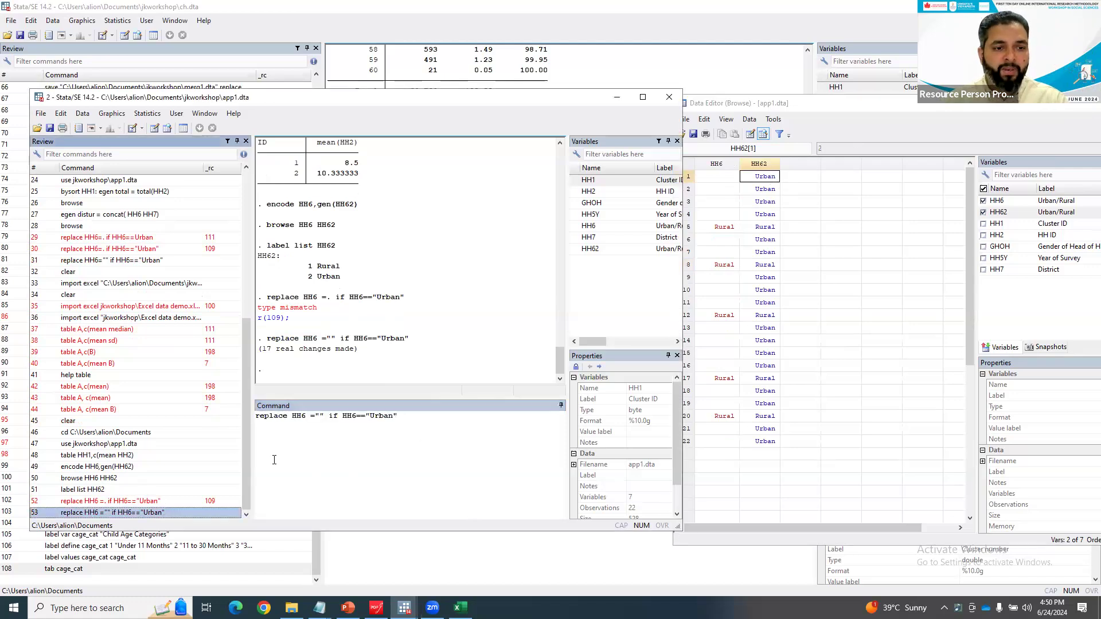
left_click(306, 418)
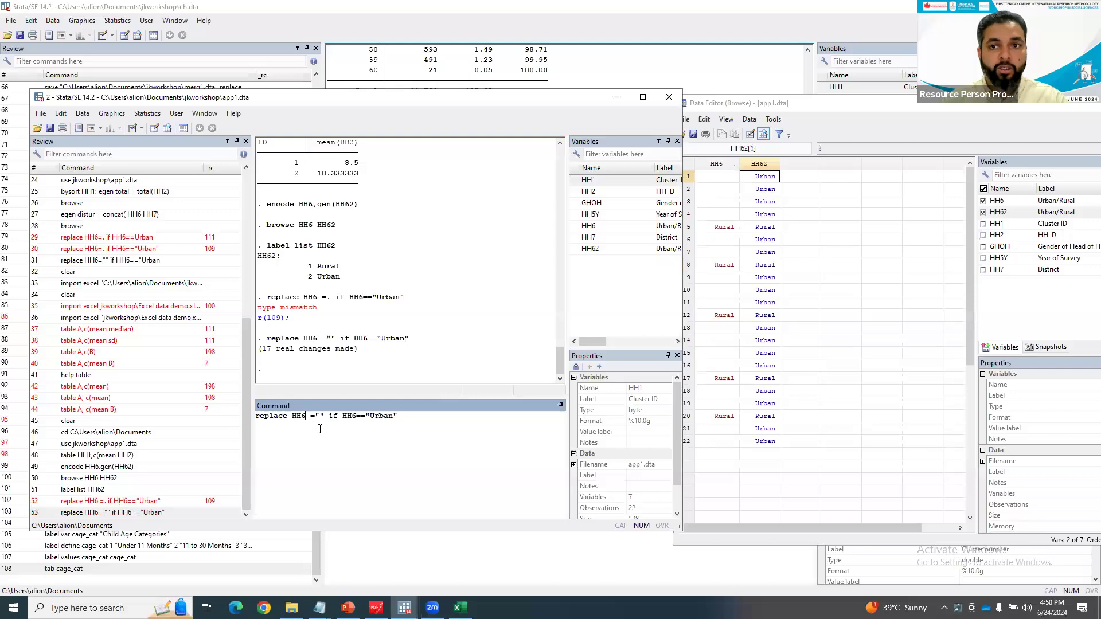
type("2")
left_click(329, 417)
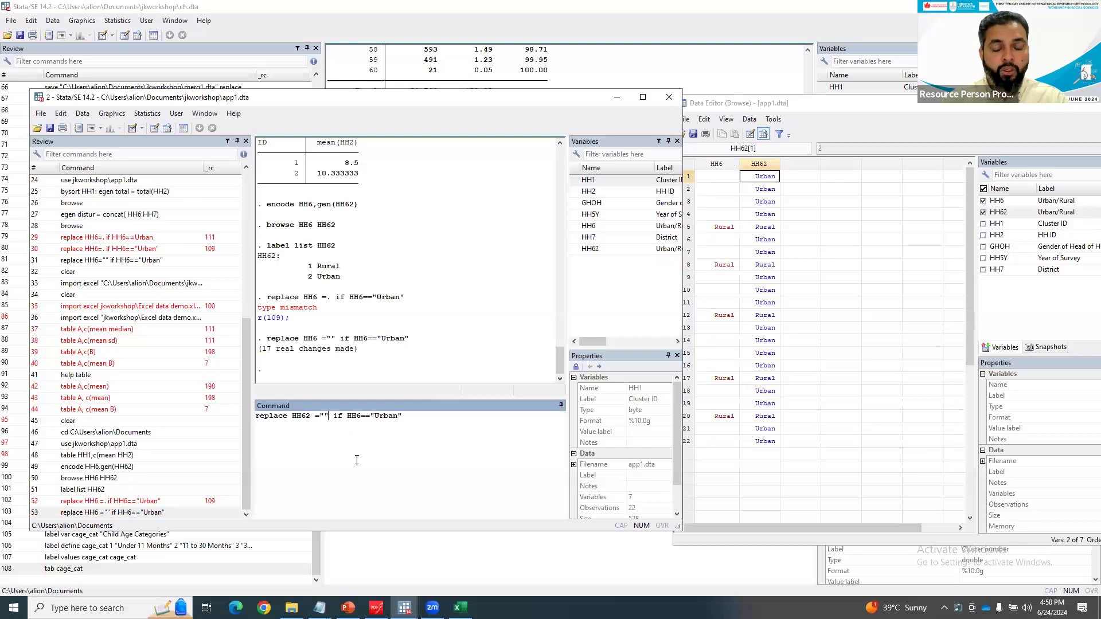
key("BackSpace")
key("BackSpace")
type(".")
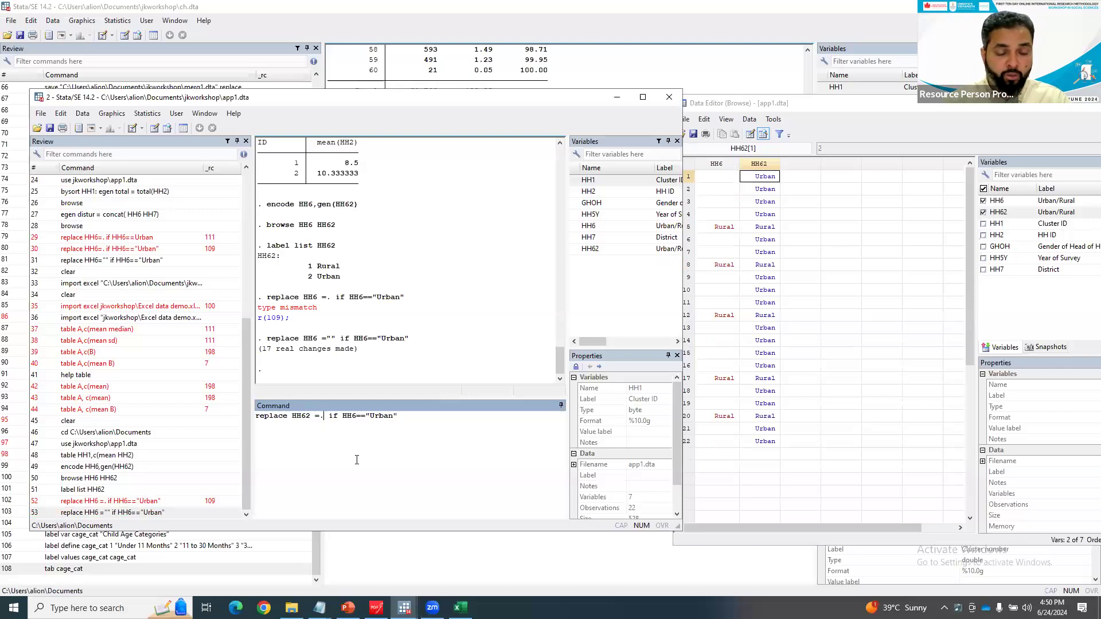
left_click(358, 417)
type("2")
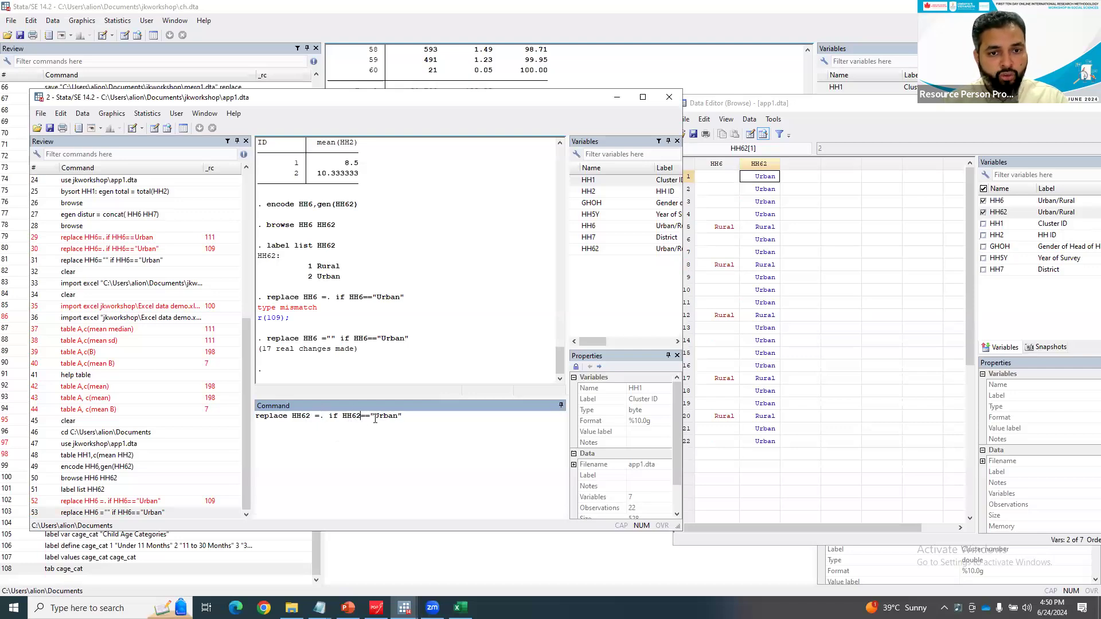
left_click_drag(404, 417, 371, 413)
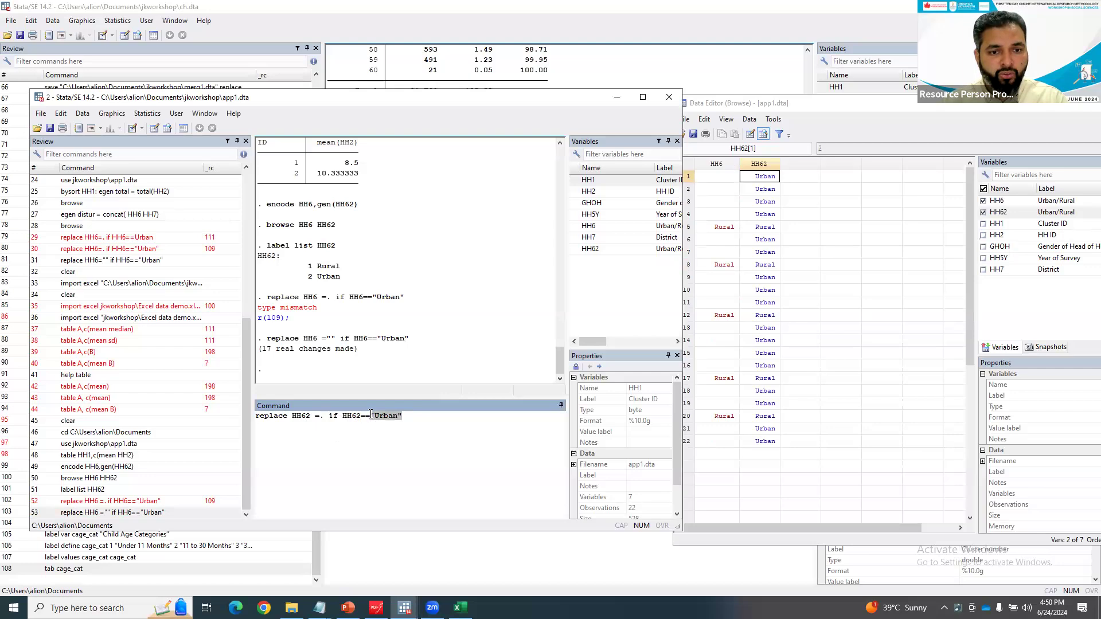
type("2")
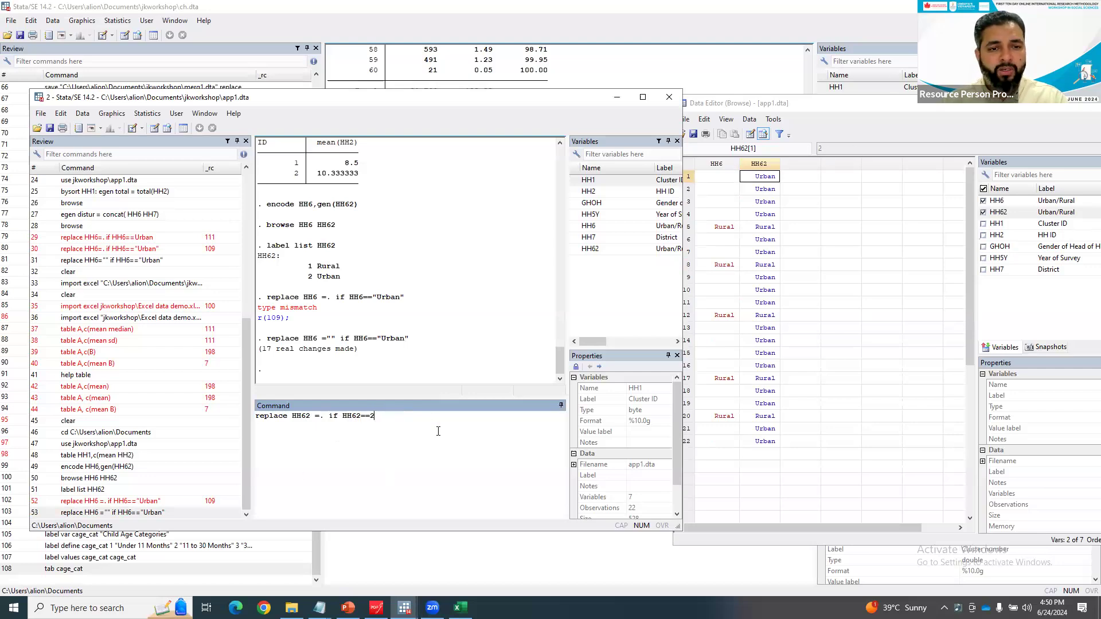
key("Return")
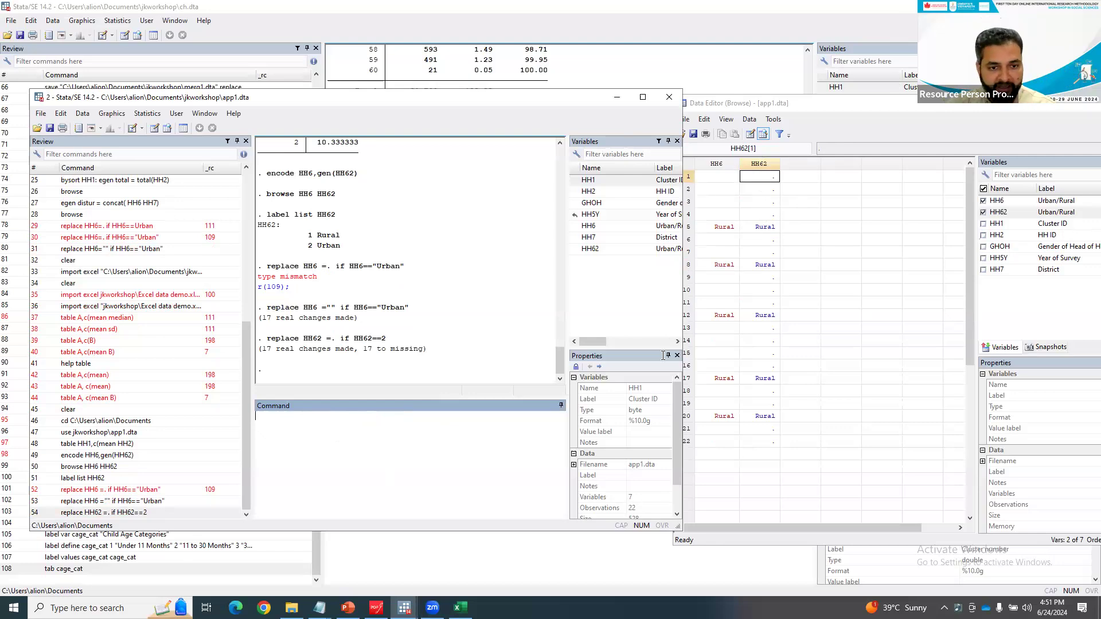
- Switch to the PowerPoint presentation and show the "Dataset operations (cleaning)" slide
left_click(349, 608)
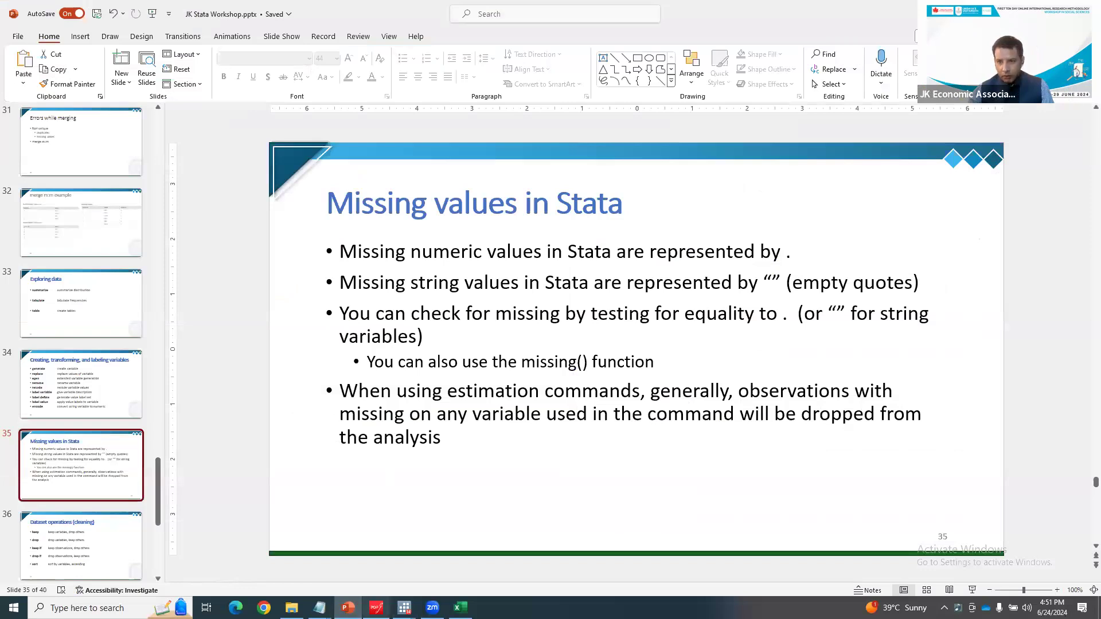
mouse_move(405, 608)
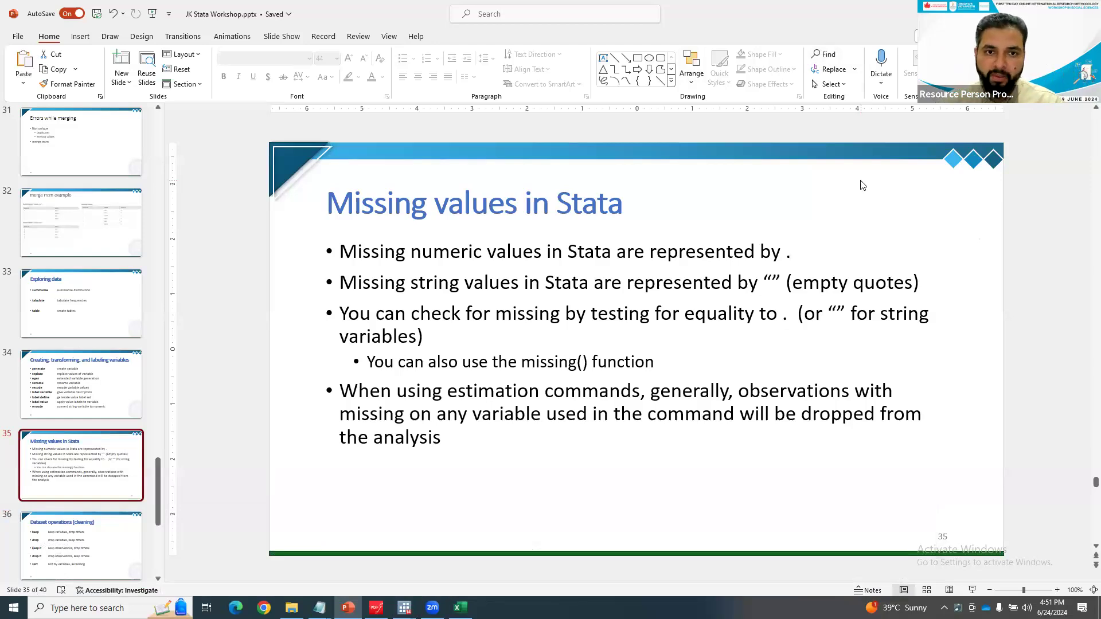
left_click(45, 534)
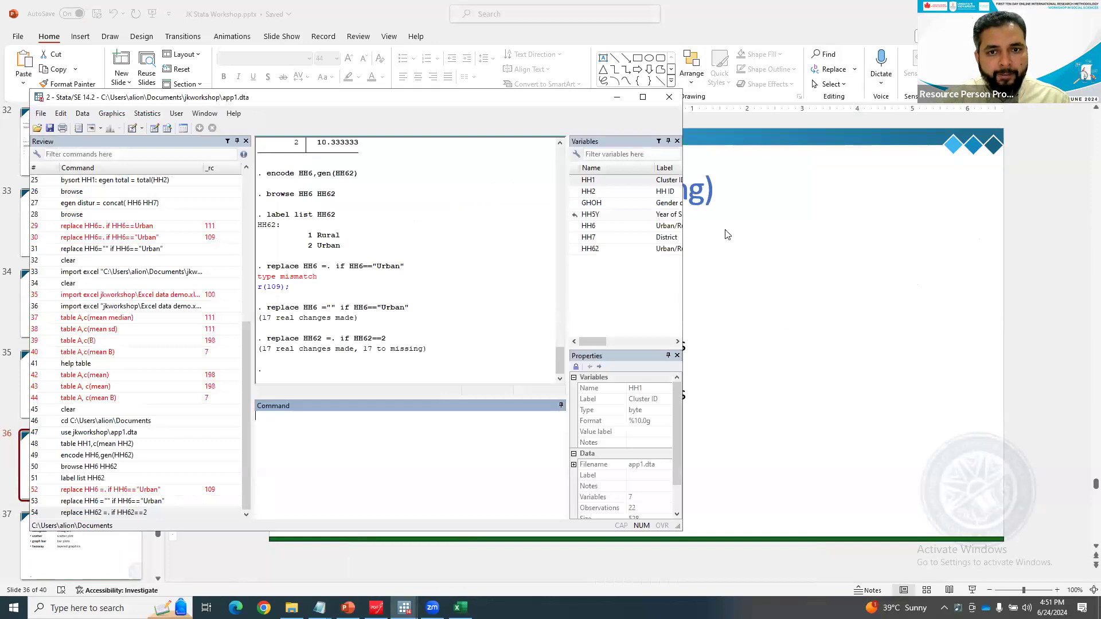
- Maximize the app1.dta Stata window and drop the variable HH7 from the dataset
left_click(643, 97)
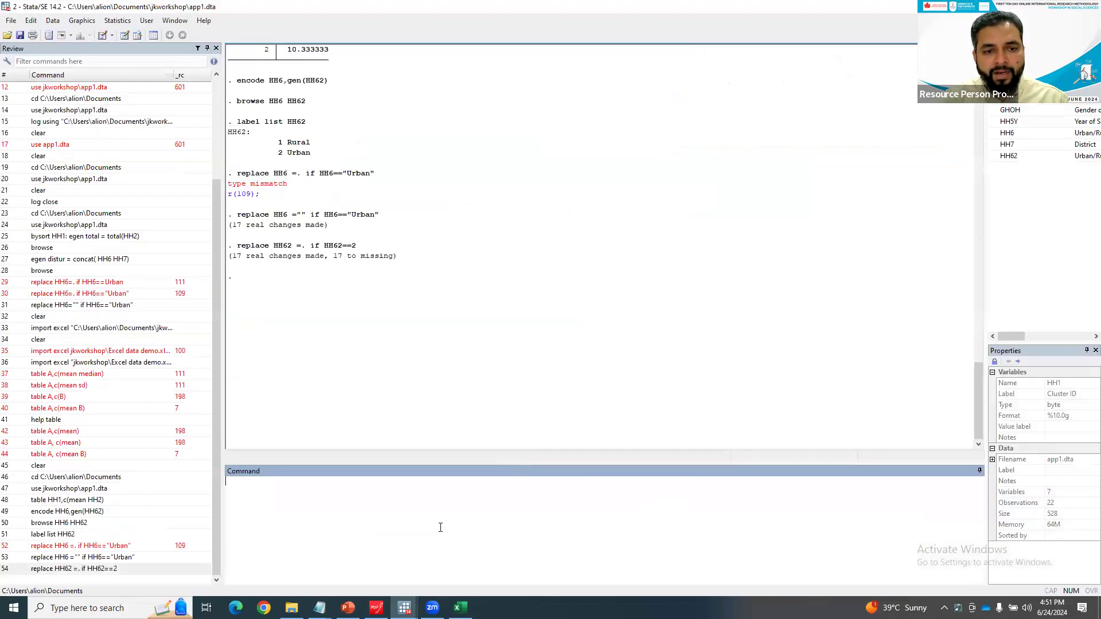
type("drop")
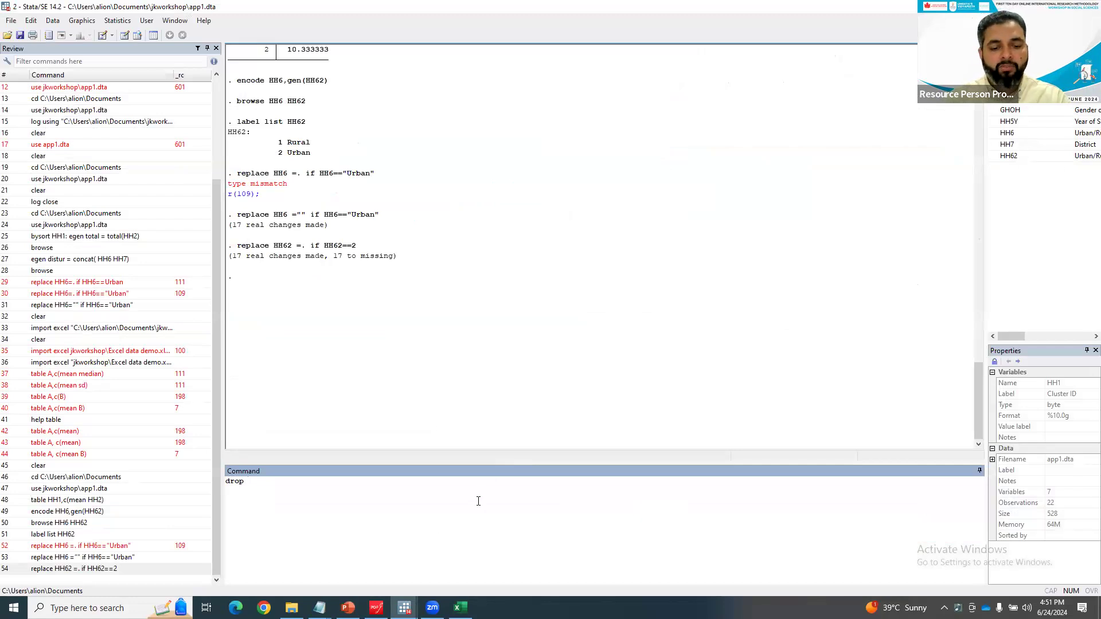
type(" HH7")
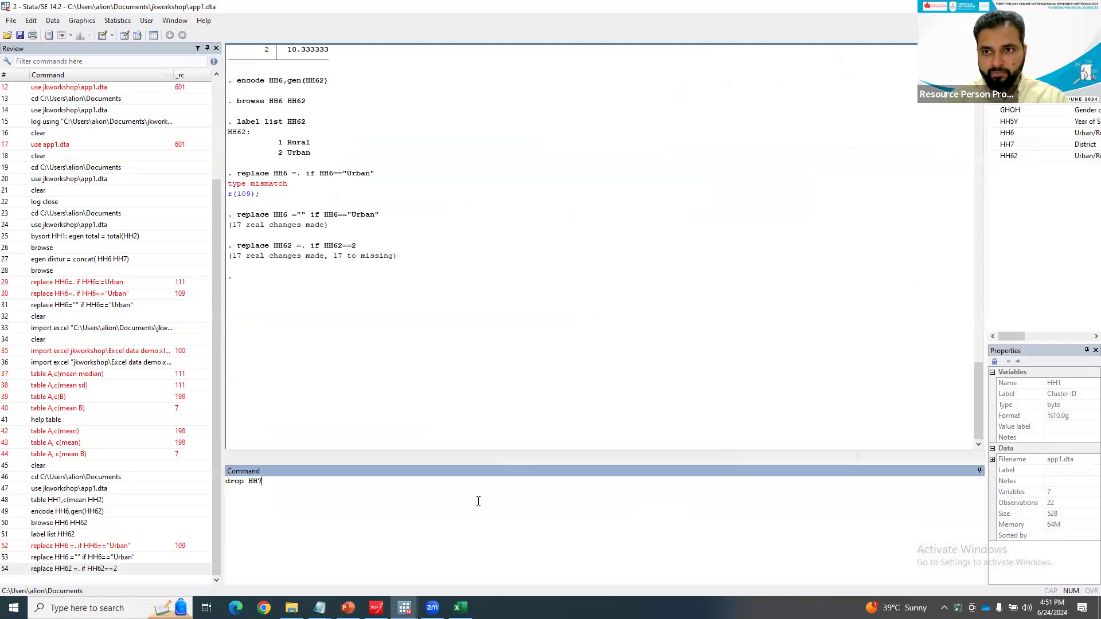
key("Return")
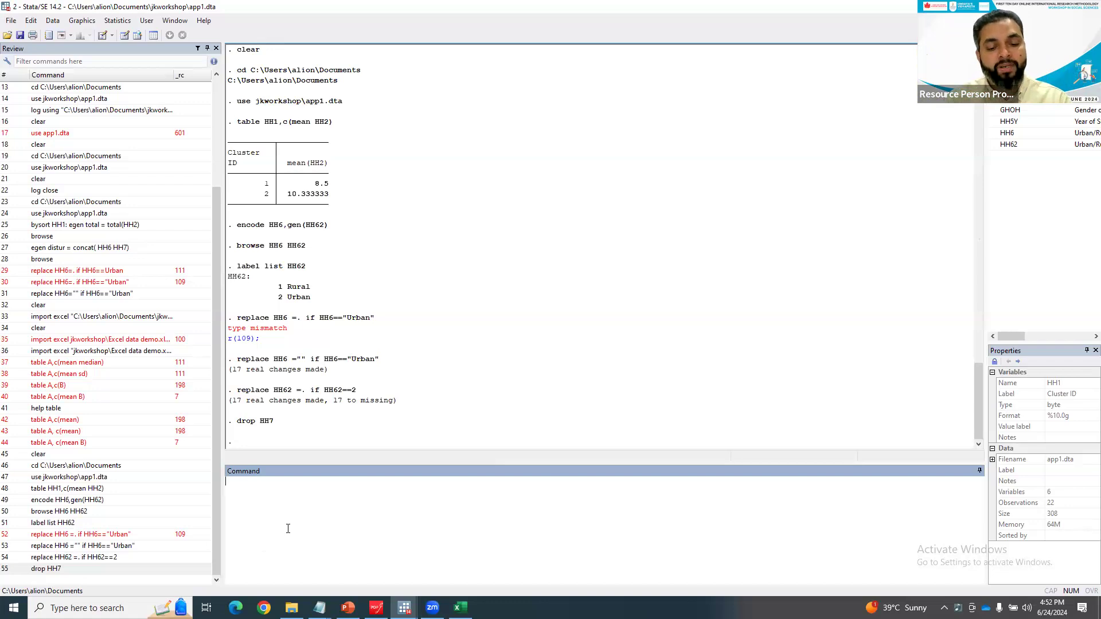
- Keep only the variables HH1, HH2 and GHOH in app1.dta, picking their names from the variable list
type("keep")
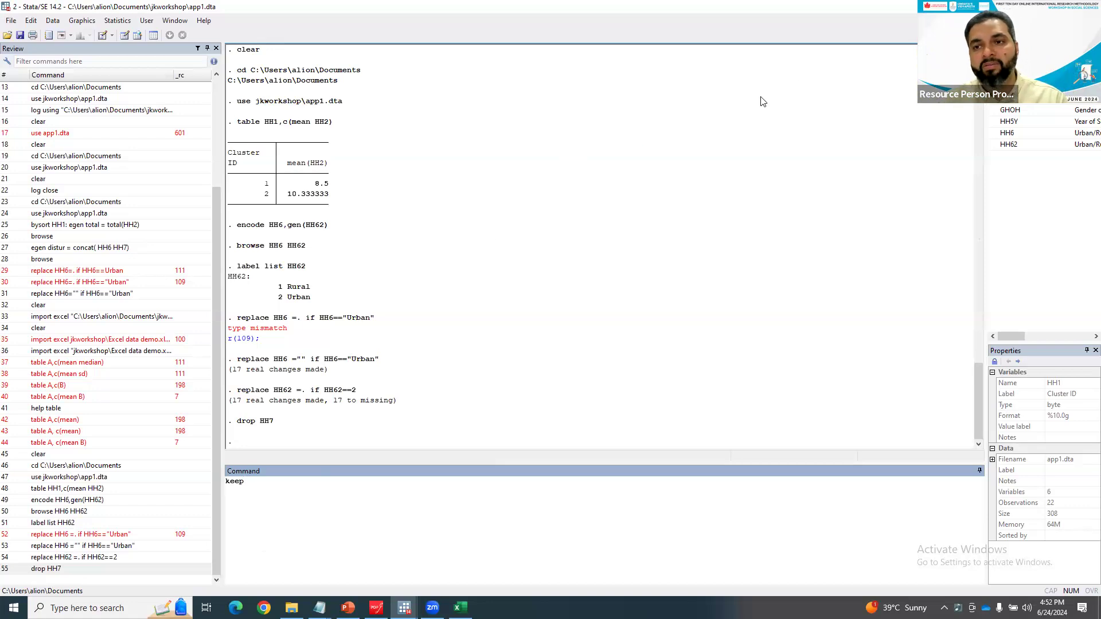
left_click(1032, 88)
left_click(1035, 109, "shift")
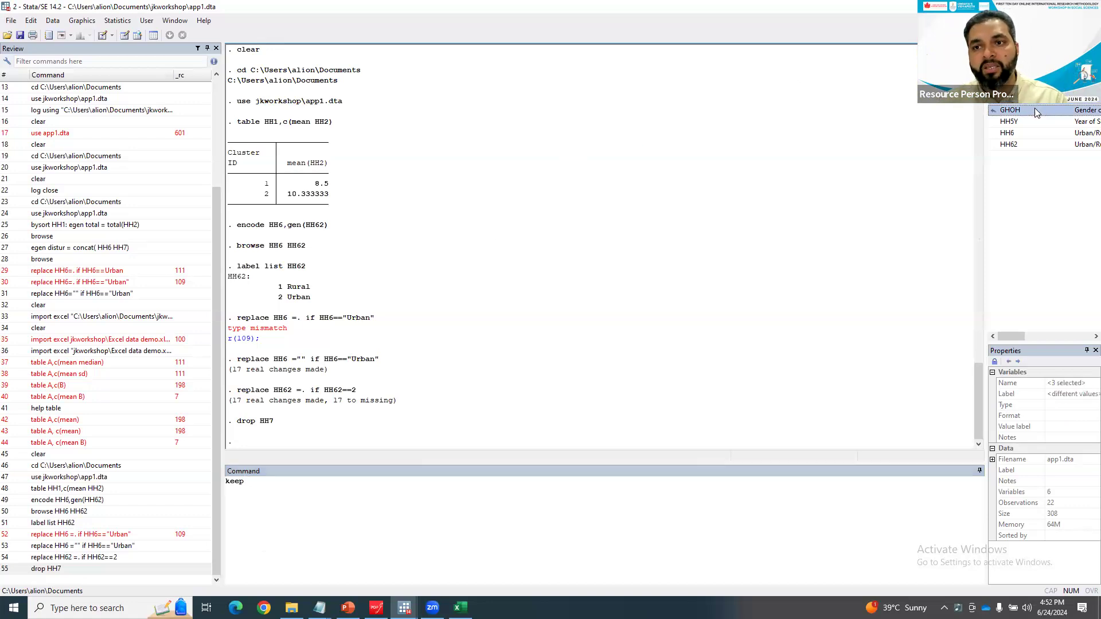
left_click_drag(1035, 109, 484, 527)
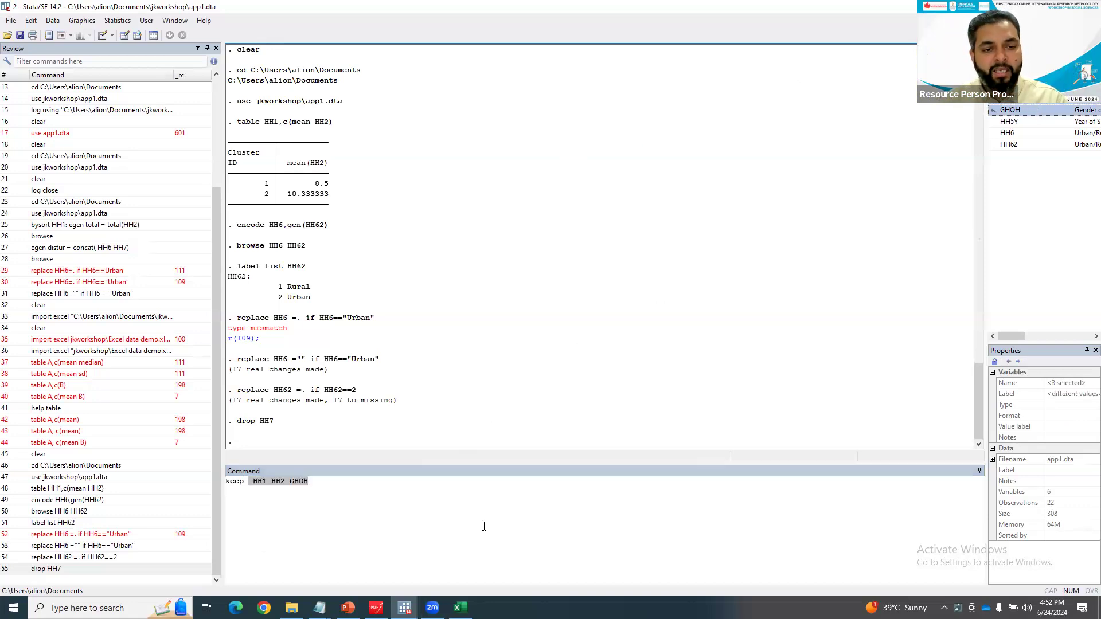
left_click(497, 518)
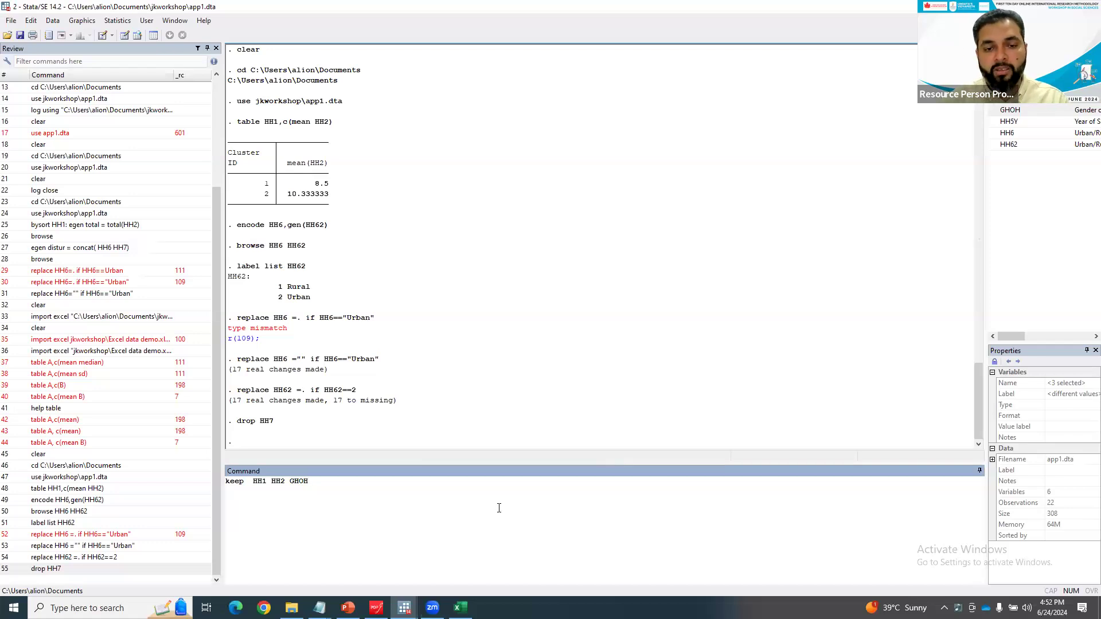
key("Return")
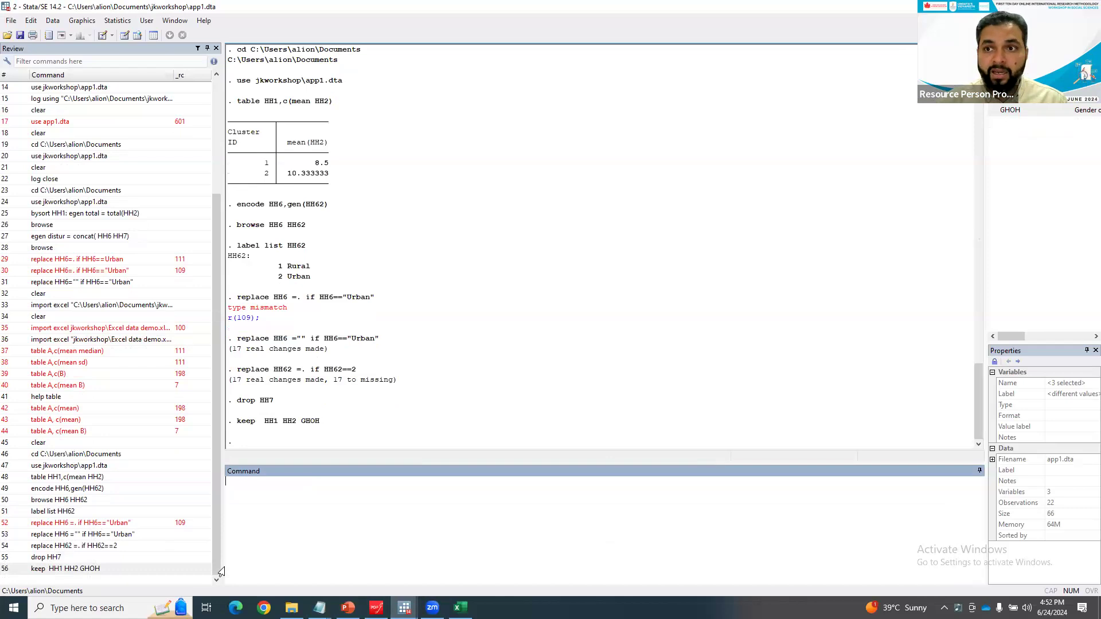
- In the ch.dta Stata window, keep only the variables HH1, HH2, LN, UF1 and UF2, taking their names from the variable list
left_click(404, 607)
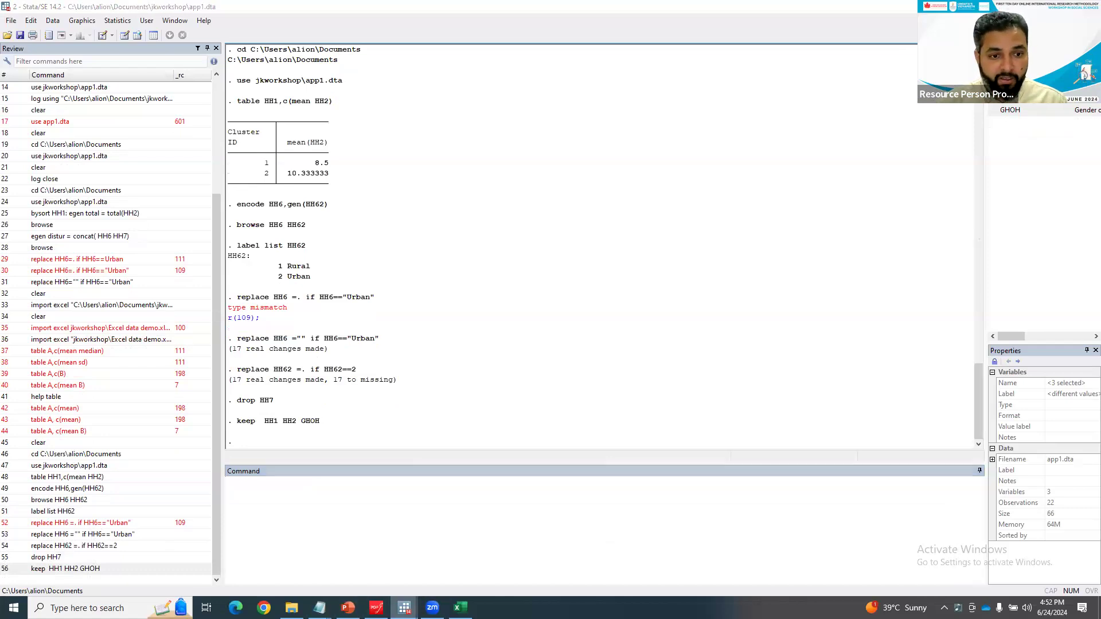
left_click(92, 548)
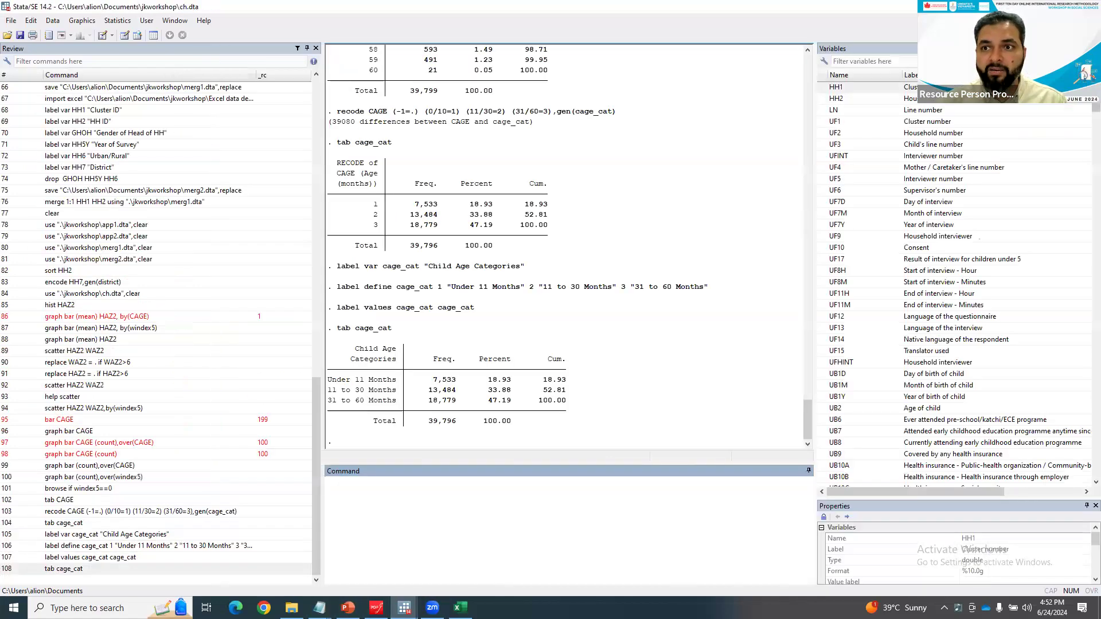
scroll(1082, 287, "down", 20)
scroll(1081, 287, "down", 20)
scroll(1034, 451, "up", 20)
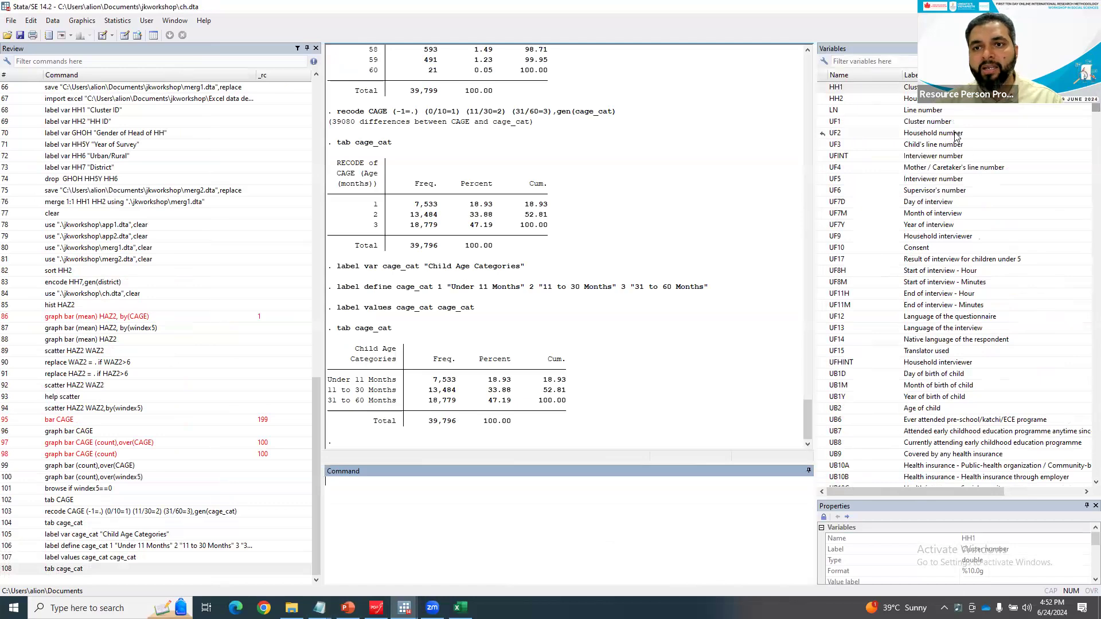
left_click(955, 136, "shift")
left_click_drag(952, 137, 419, 493)
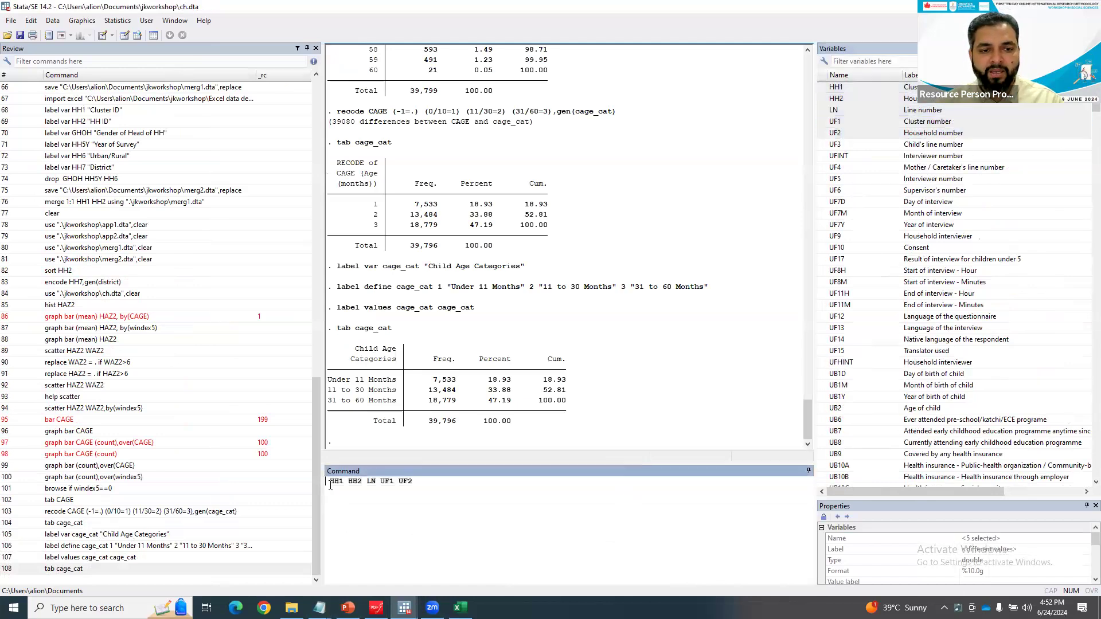
type("keep")
key("Return")
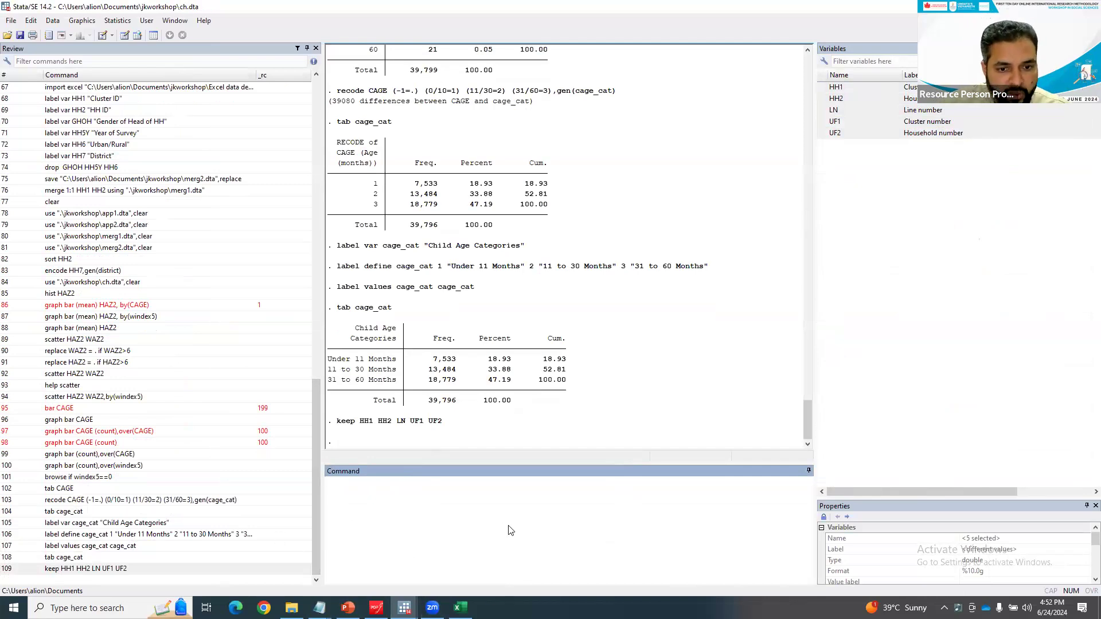
- Switch to the PowerPoint presentation and review the keep, drop and sort commands on the "Dataset operations (cleaning)" slide
left_click(348, 608)
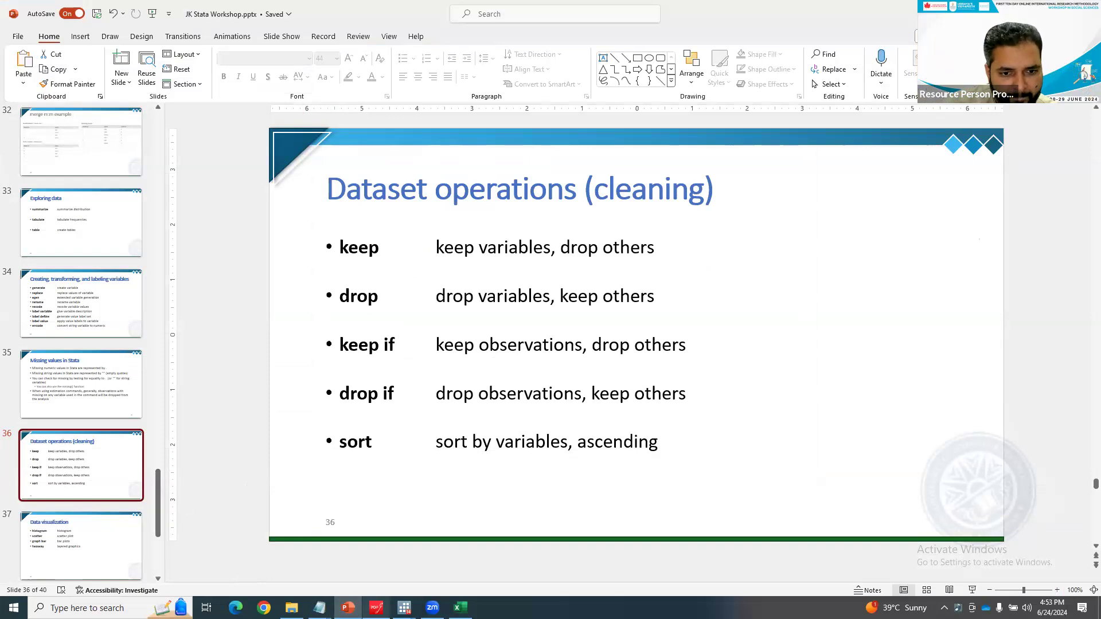
left_click(404, 607)
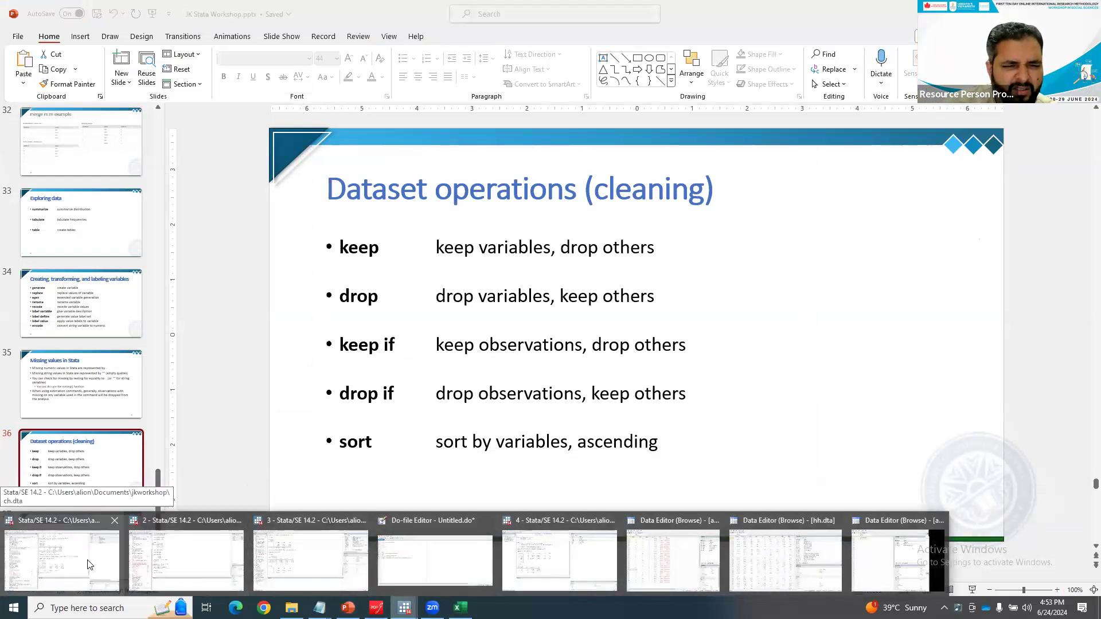
left_click(160, 487)
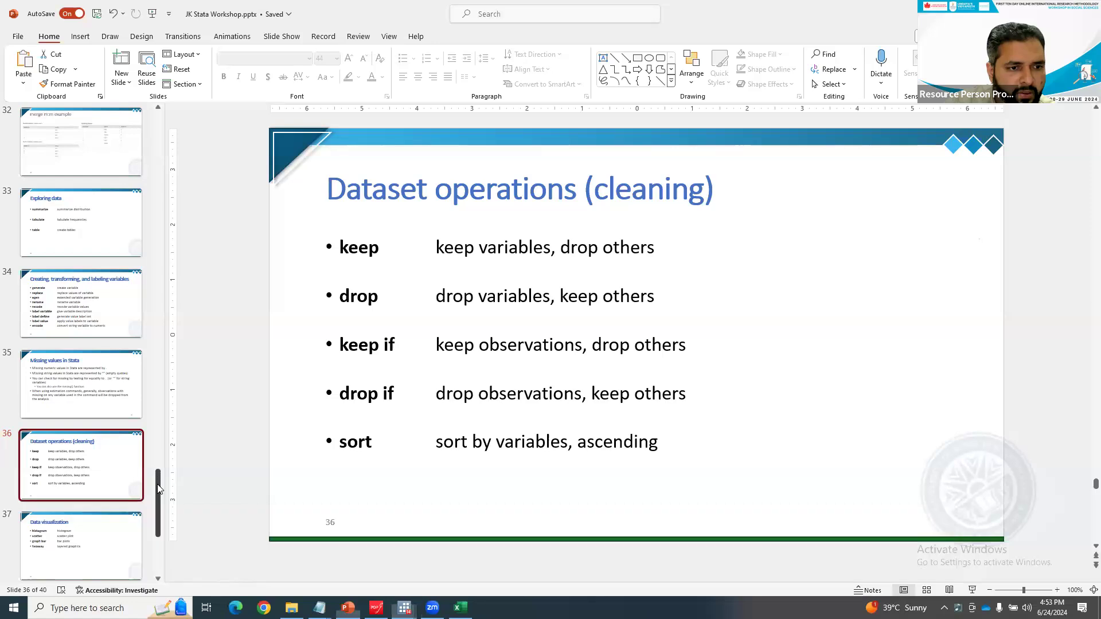
mouse_move(159, 487)
left_mouse_down()
mouse_move(161, 505)
mouse_move(176, 481)
left_mouse_up()
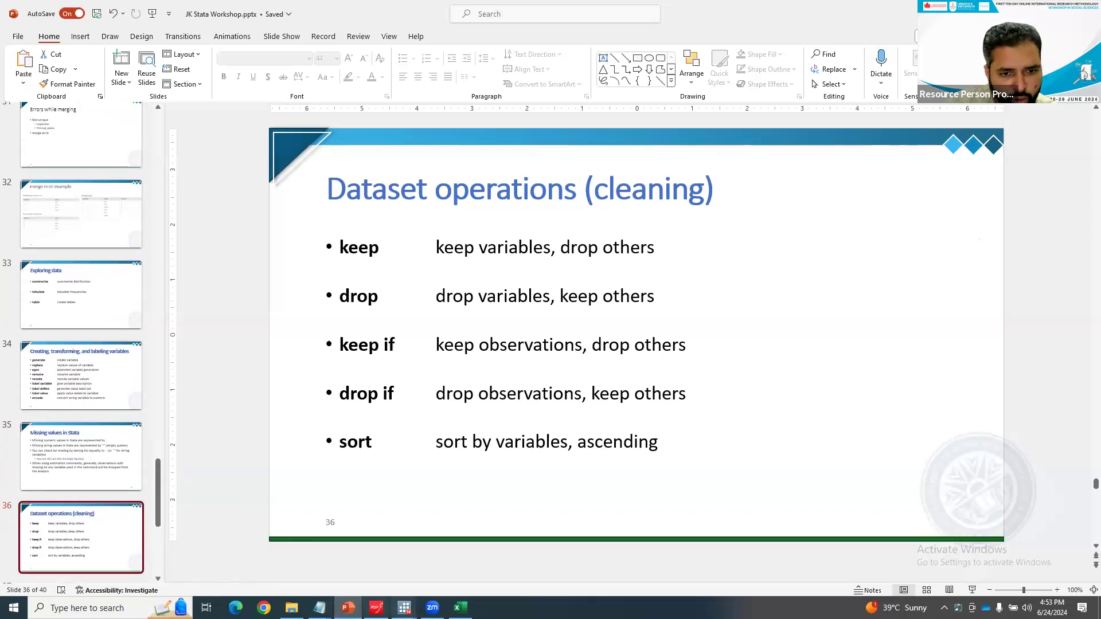
- Return to the ch.dta Stata window and open its dataset in the Data Editor in browse mode
left_click(404, 608)
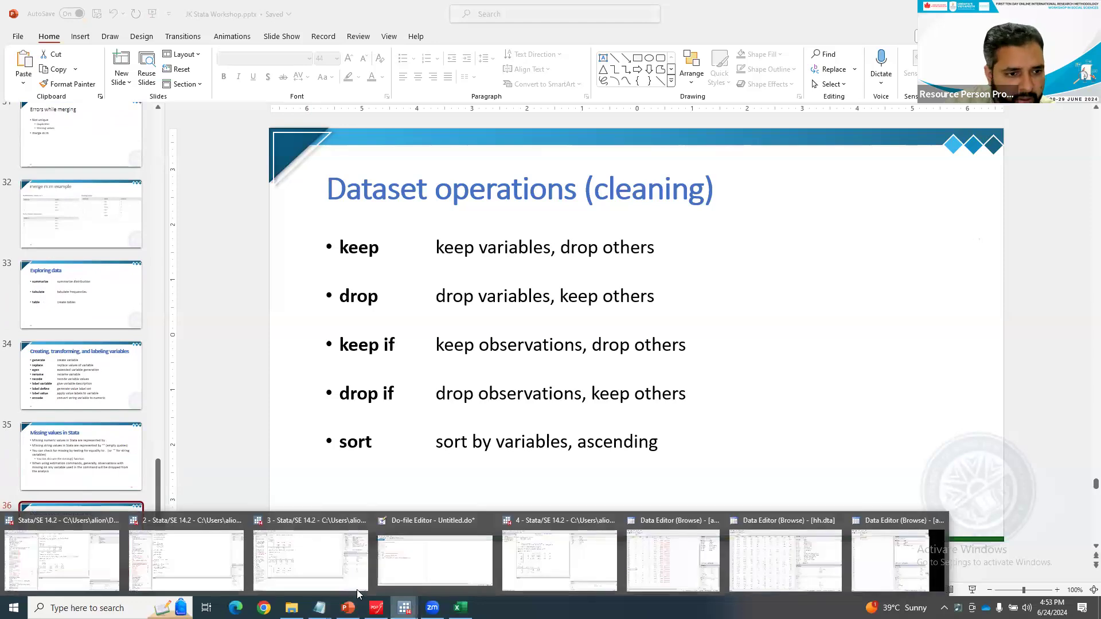
left_click(73, 567)
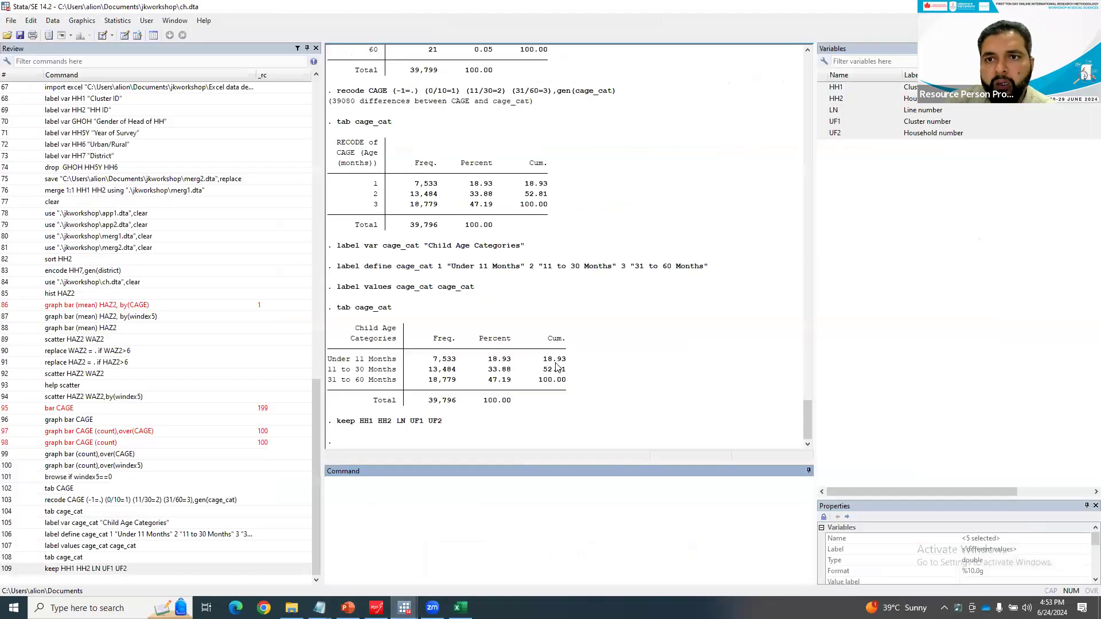
left_click(139, 35)
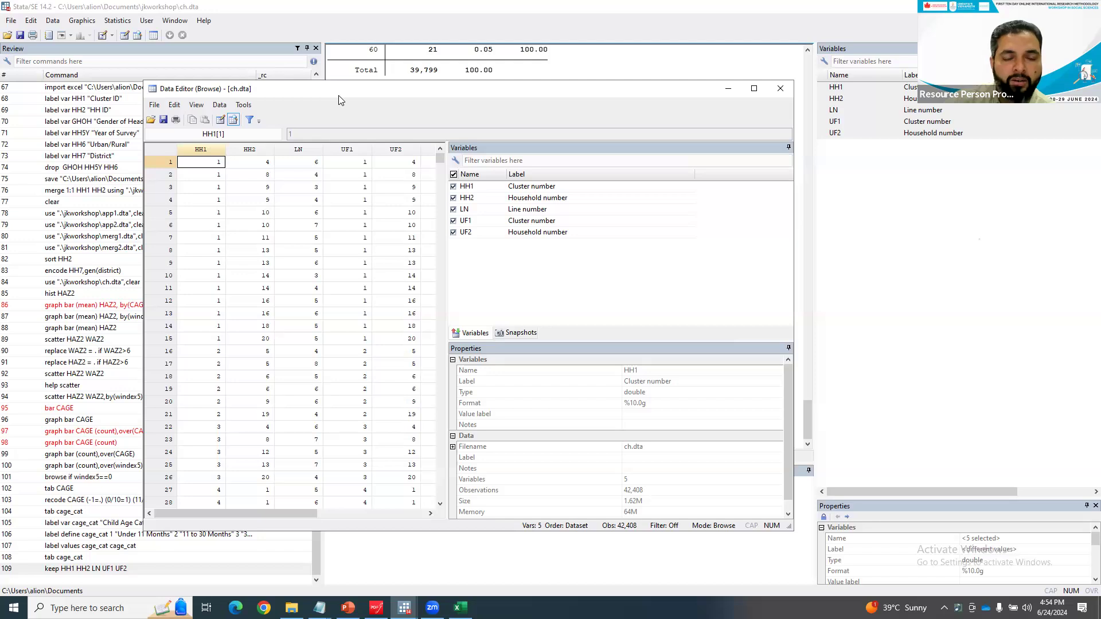
- Sort the ch.dta observations in ascending order by HH2
left_click(522, 560)
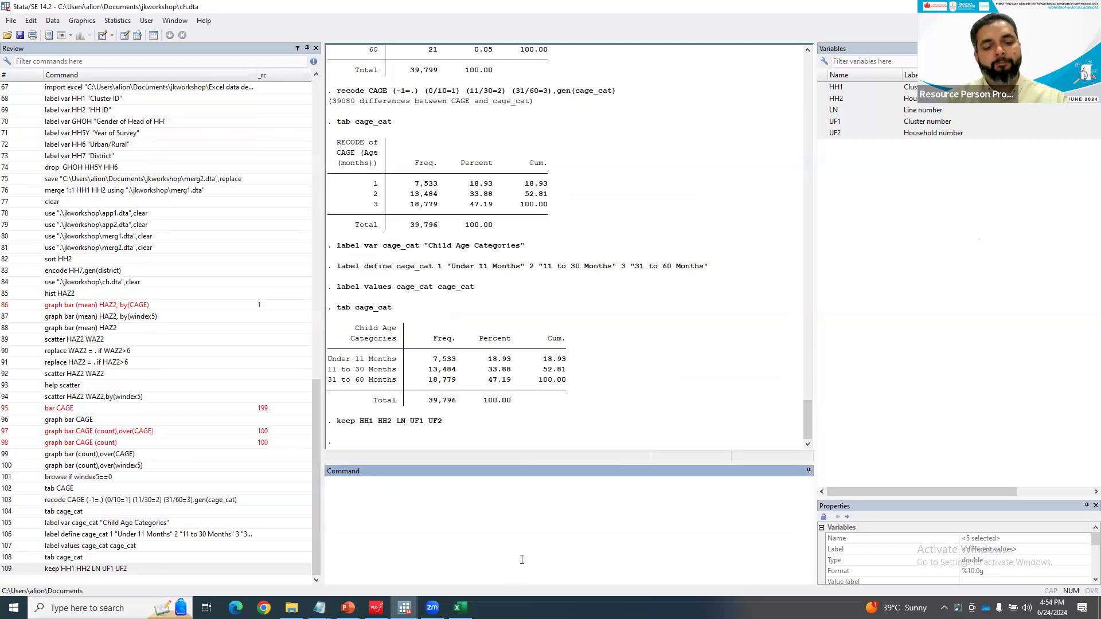
type("sort")
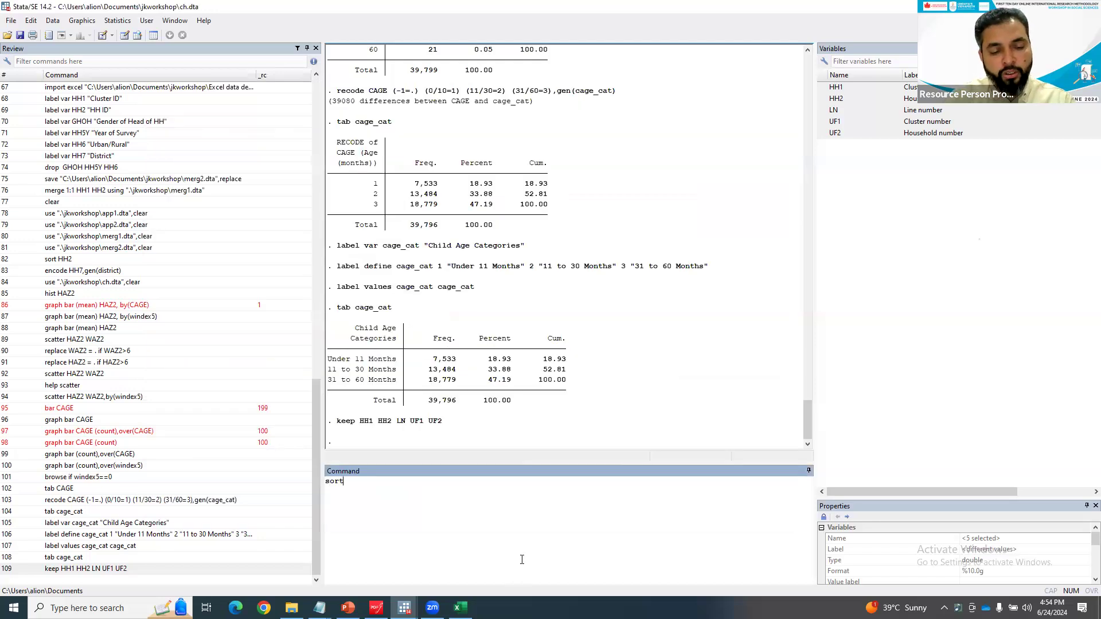
type(" HH2")
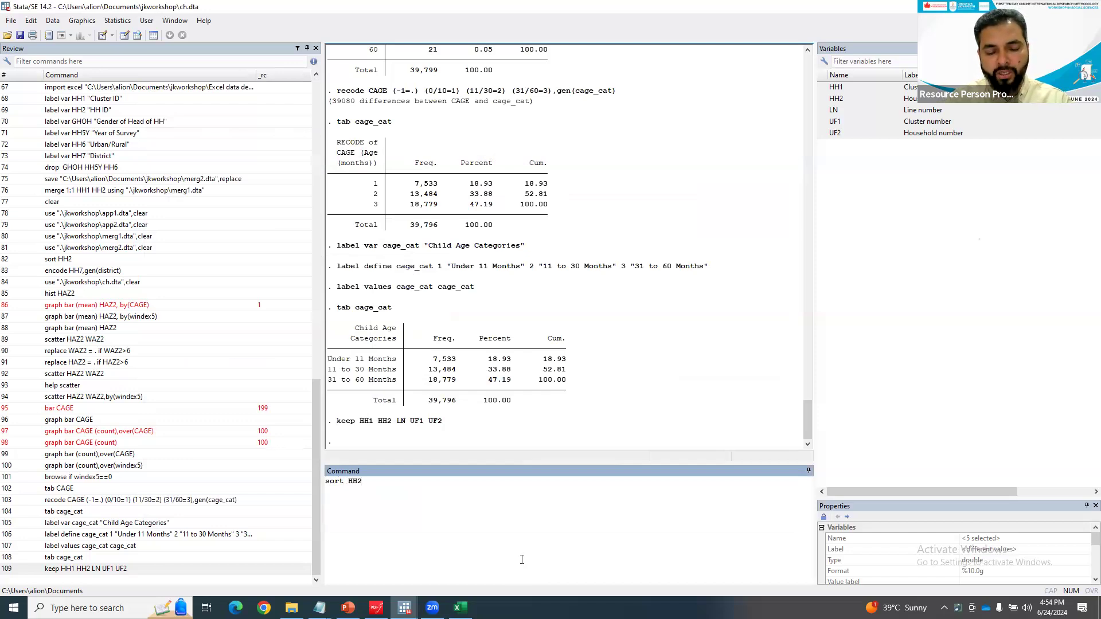
key("Return")
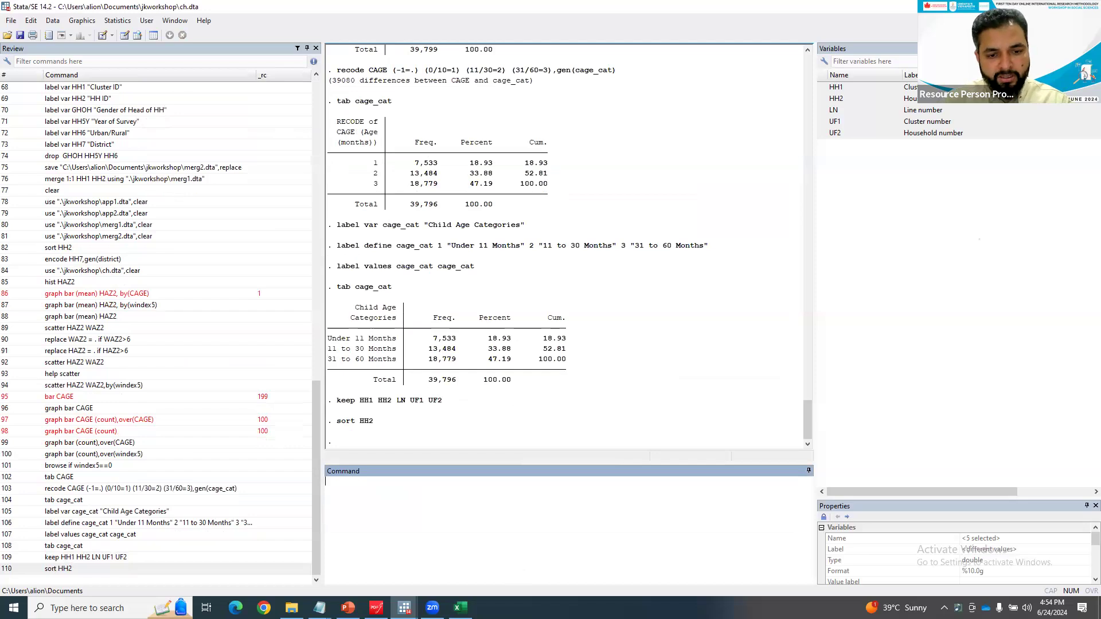
- Examine the order of the HH2 column in the ch.dta Data Editor, and switch back to the PowerPoint presentation
mouse_move(404, 608)
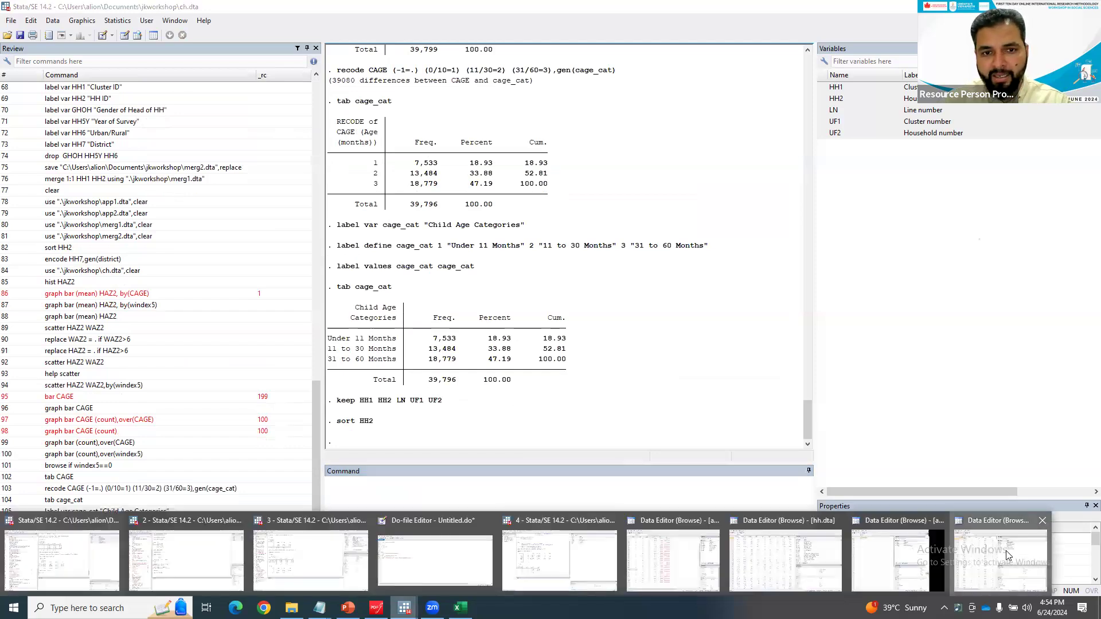
left_click(1008, 555)
left_click_drag(264, 162, 262, 173)
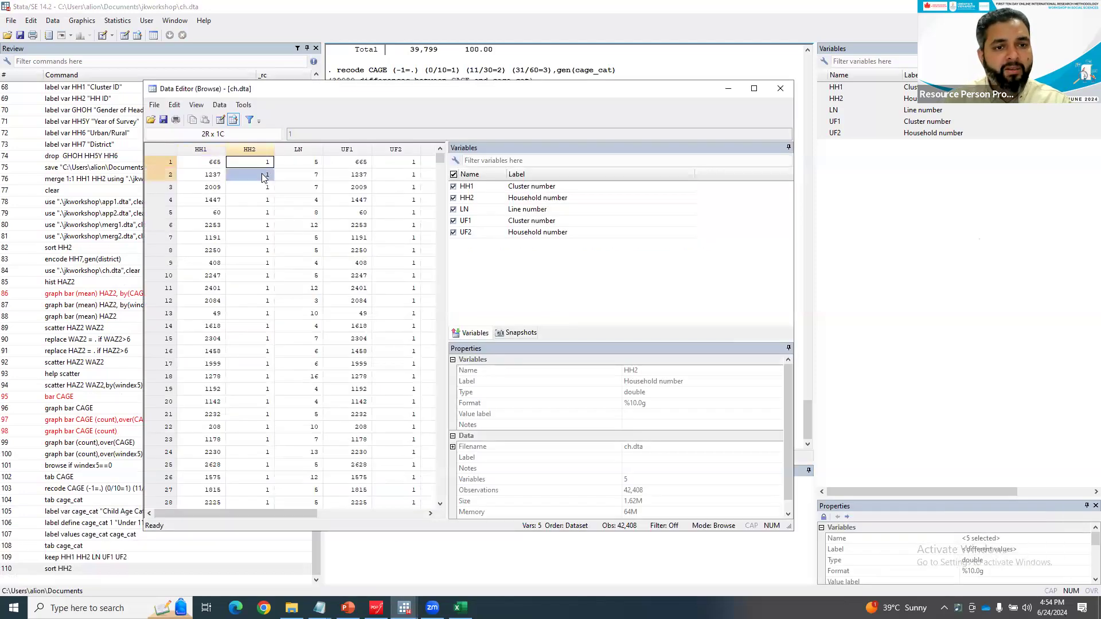
scroll(275, 249, "down", 17)
left_click_drag(440, 161, 453, 139)
left_click(267, 150)
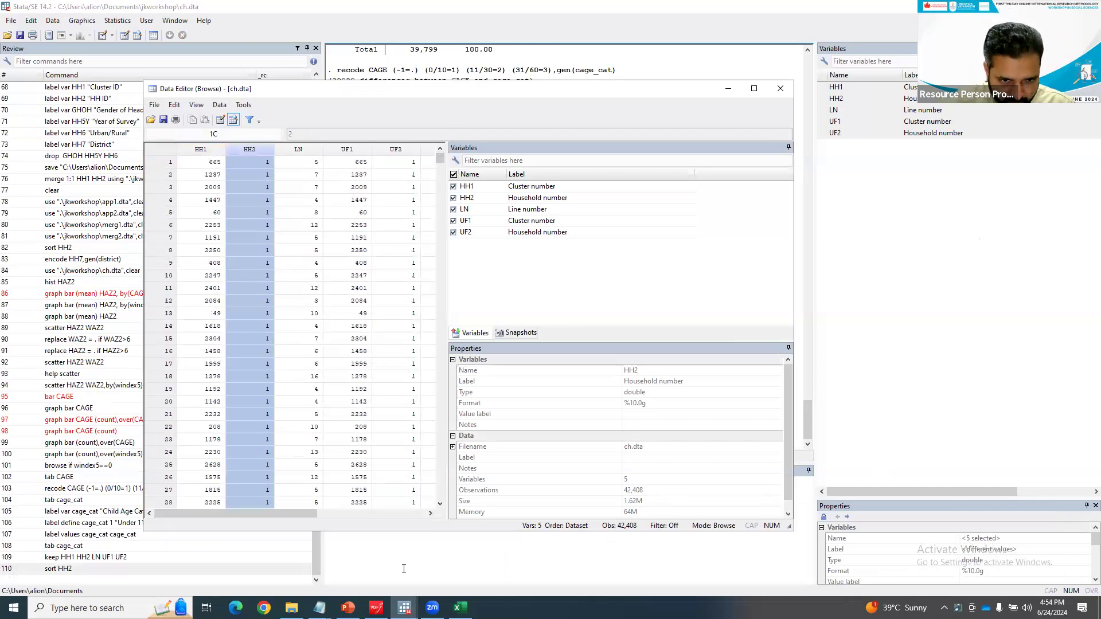
left_click(349, 607)
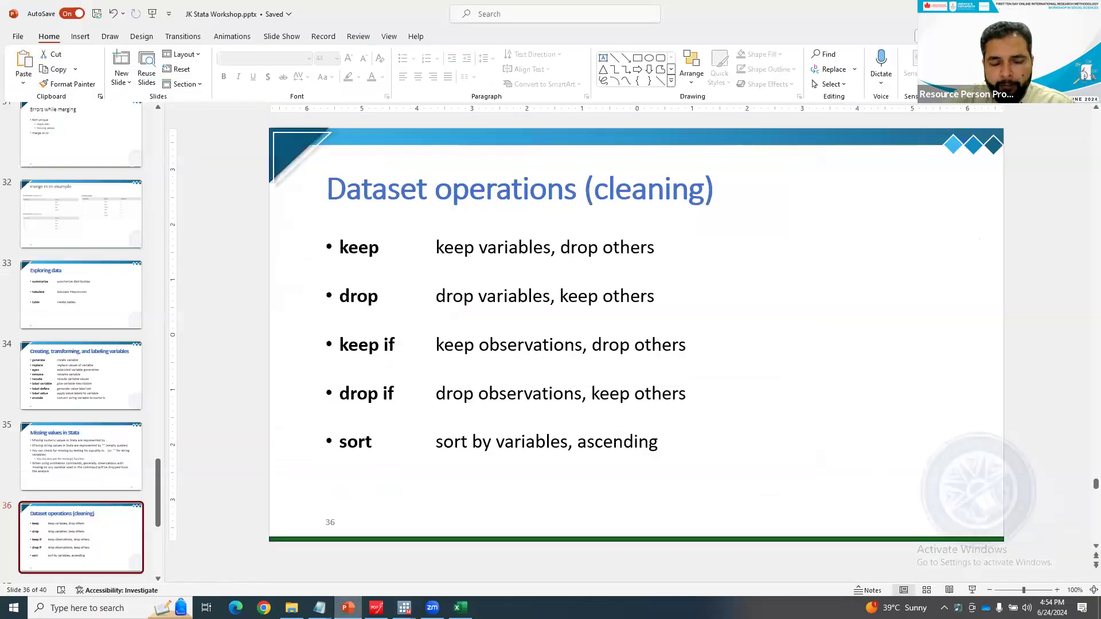